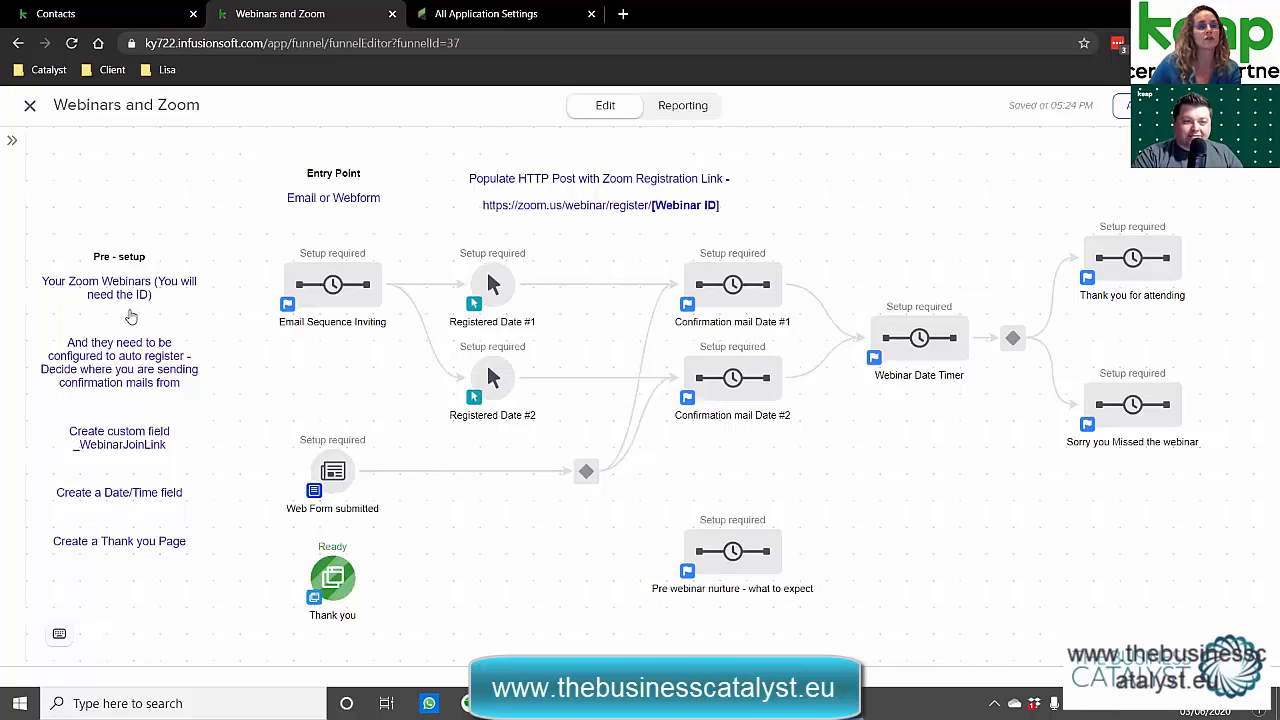
Switch to the contact's record, put its details card in edit mode, and scroll to Additional info.
click(100, 20)
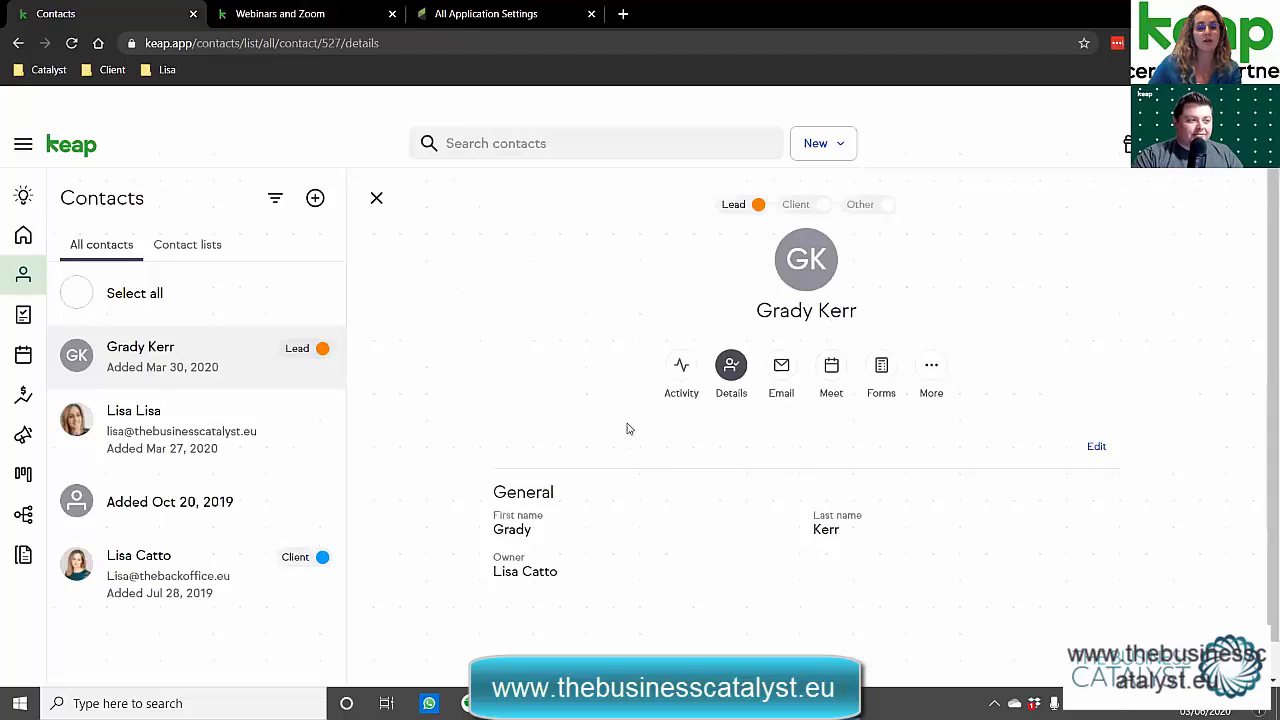
scroll(615, 440, down, 1)
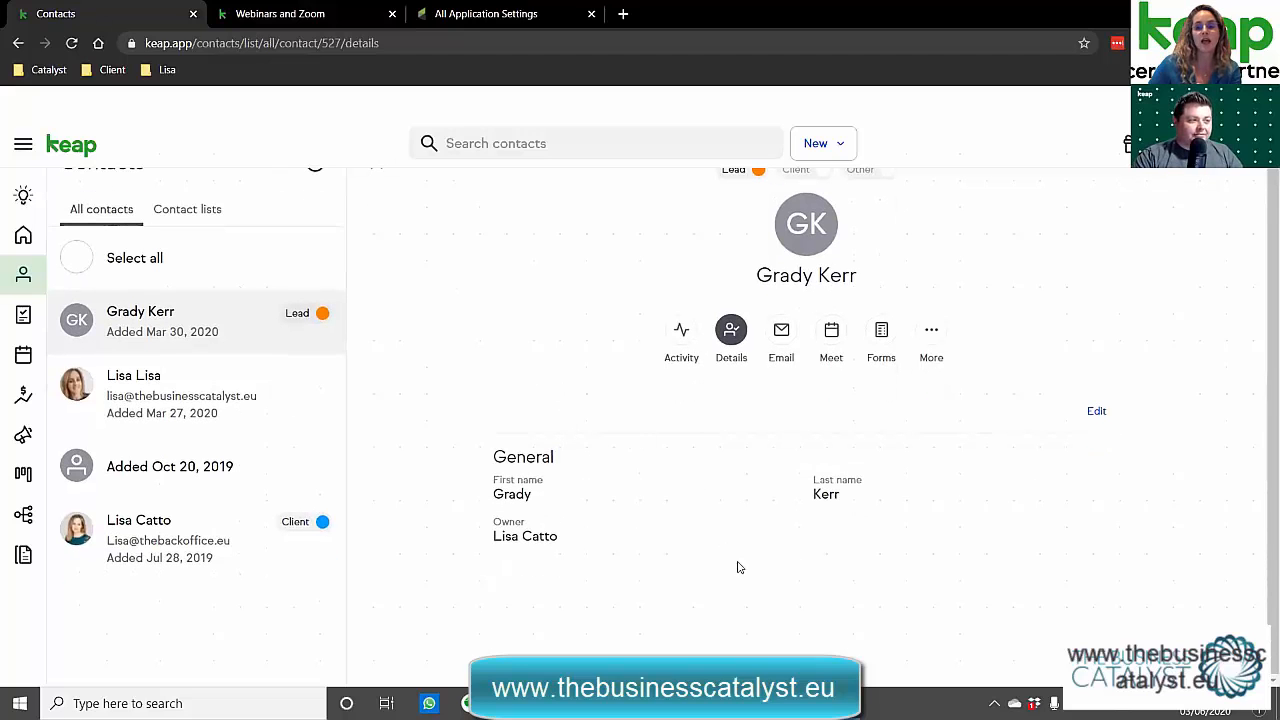
click(937, 521)
scroll(930, 540, down, 6)
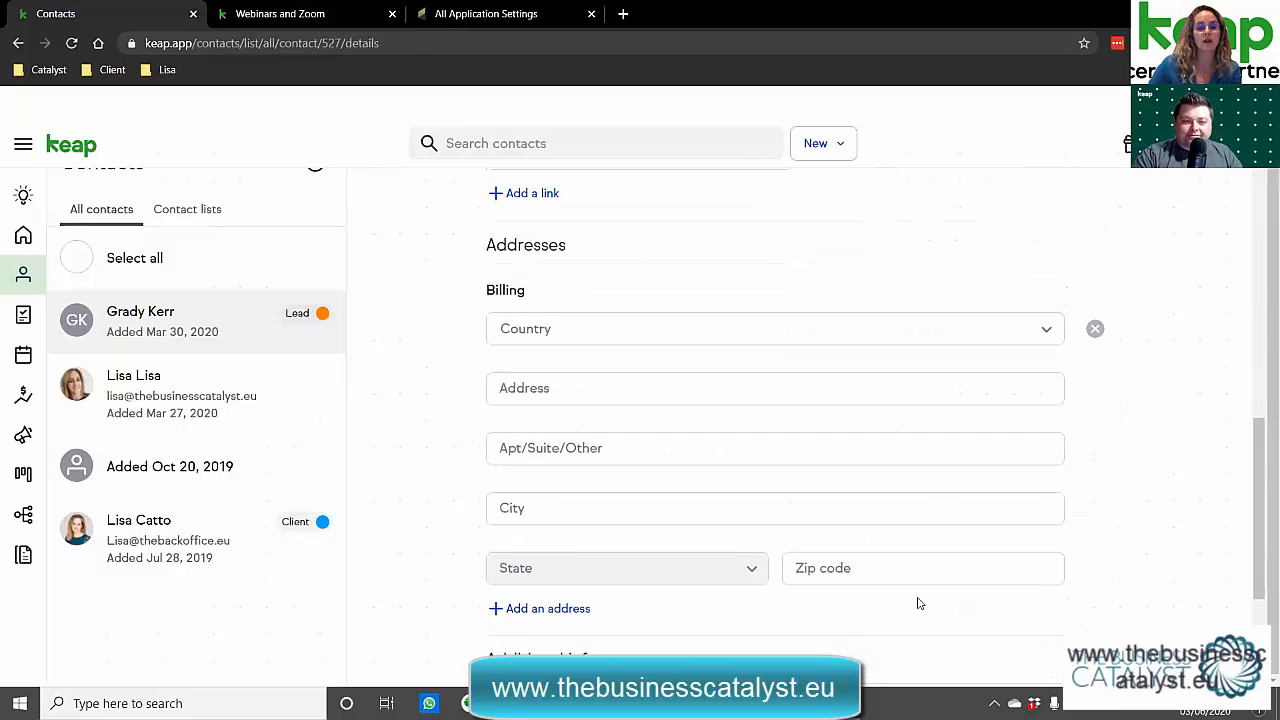
scroll(468, 400, down, 3)
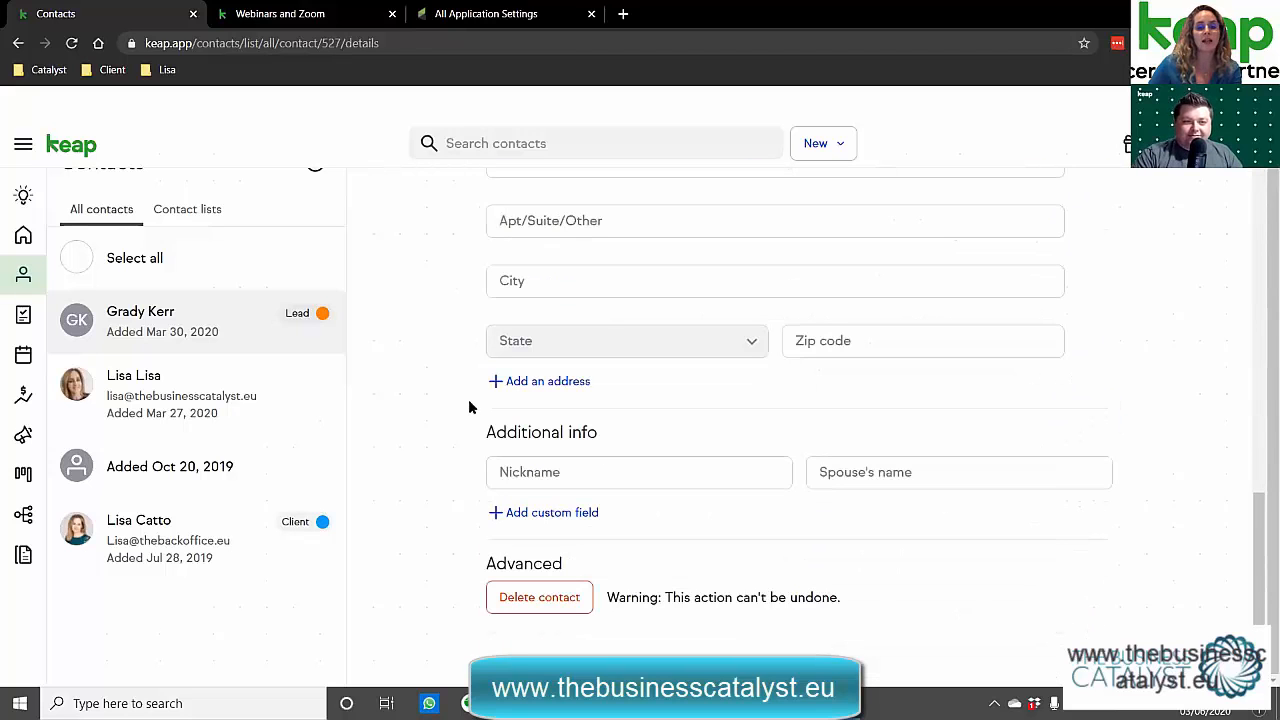
Add the _WebinarJoinLink custom field to the contact and review its settings without changing them.
click(531, 518)
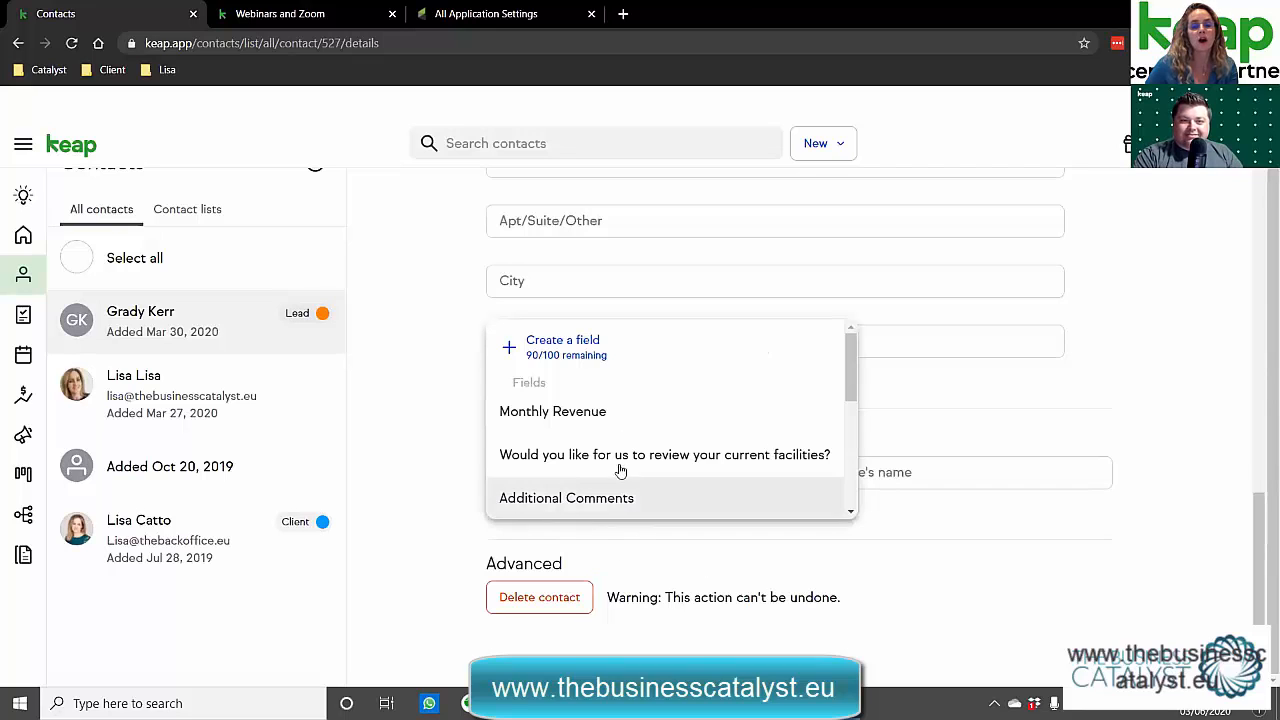
scroll(580, 490, down, 4)
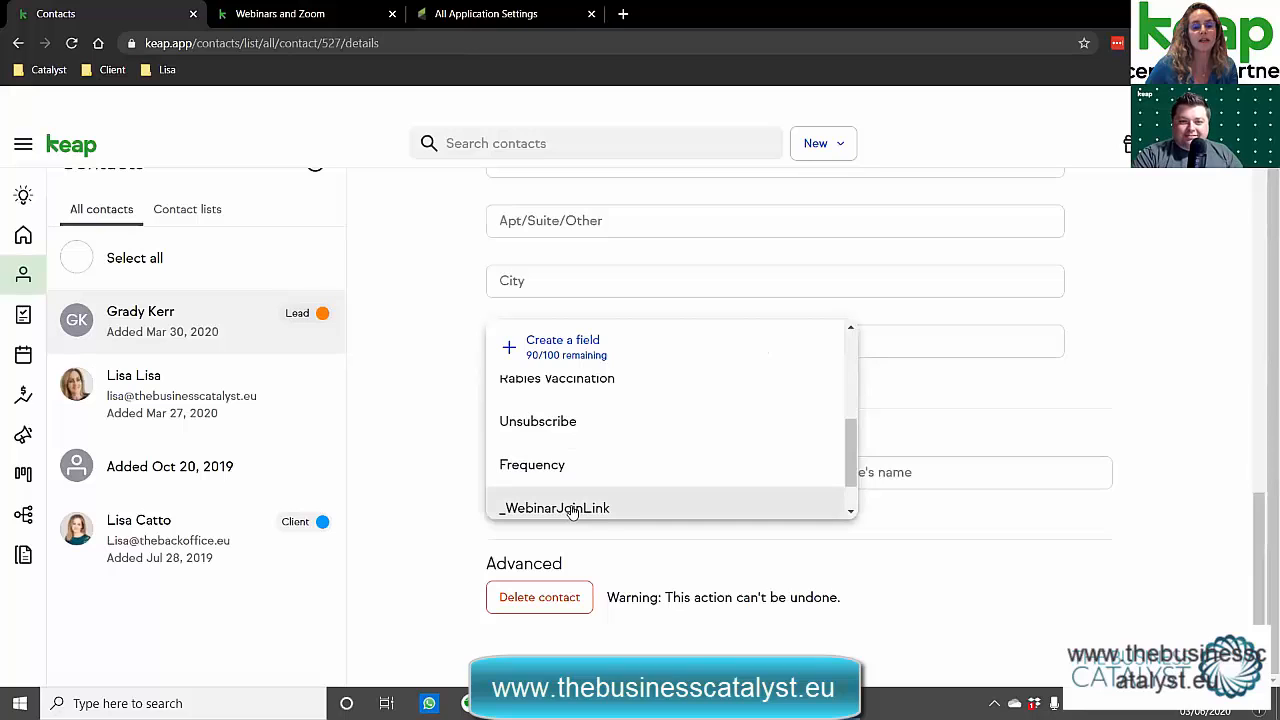
click(572, 509)
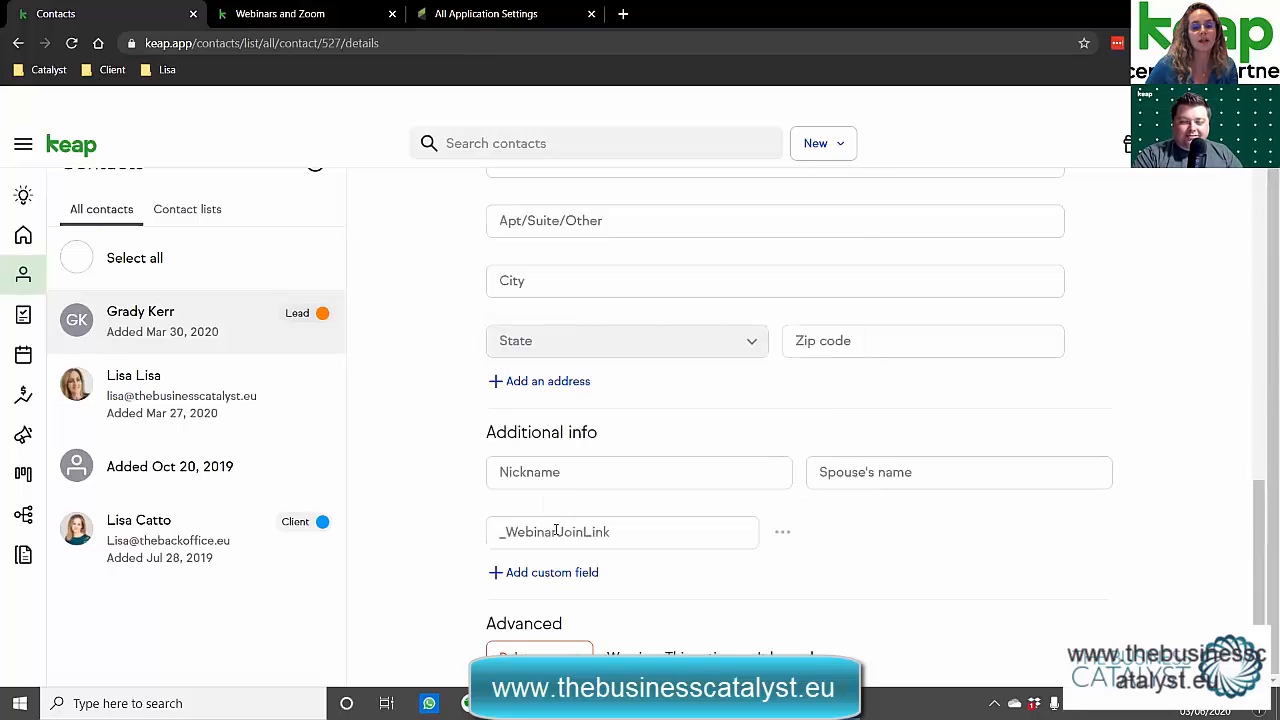
click(783, 538)
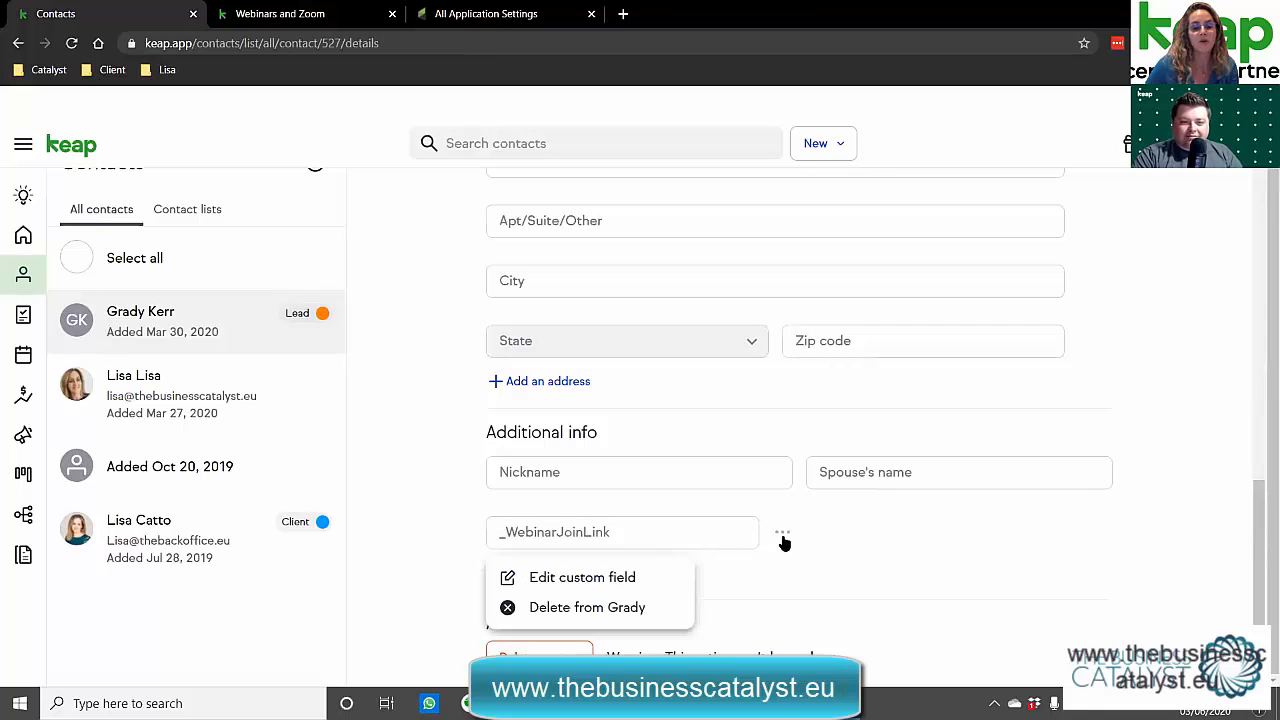
scroll(790, 560, down, 1)
click(623, 516)
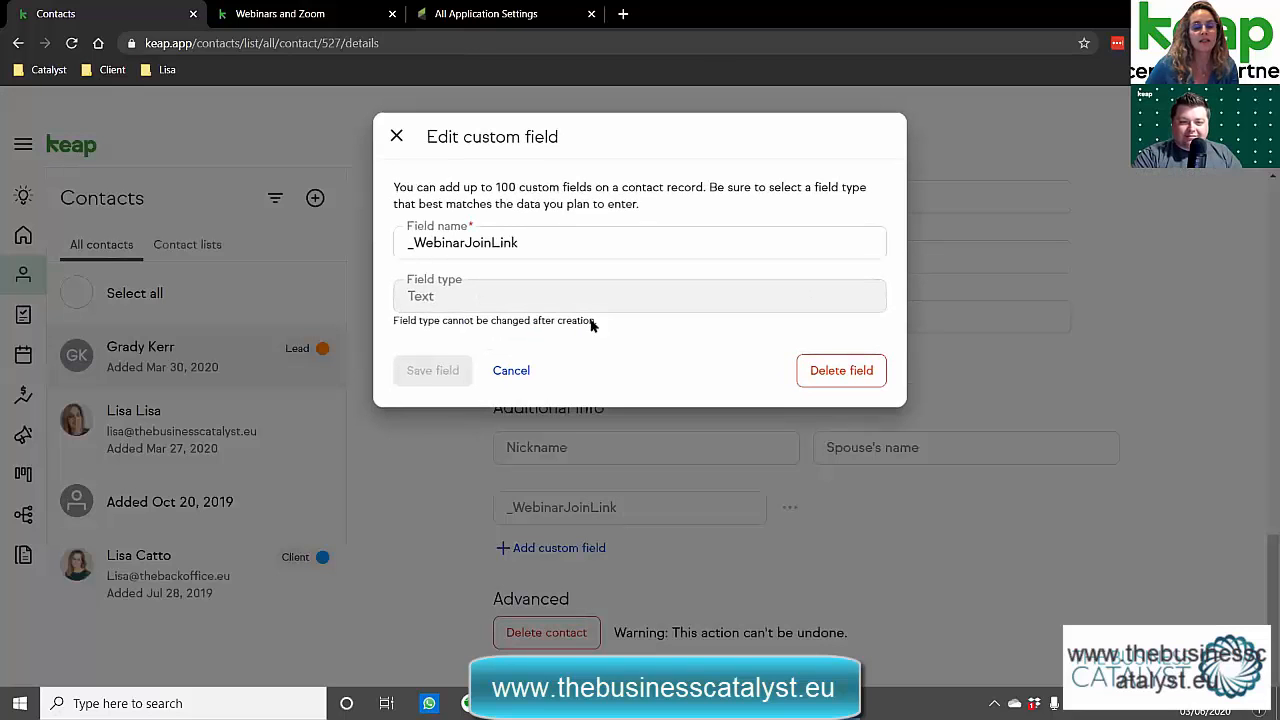
click(536, 249)
drag(536, 249, 405, 250)
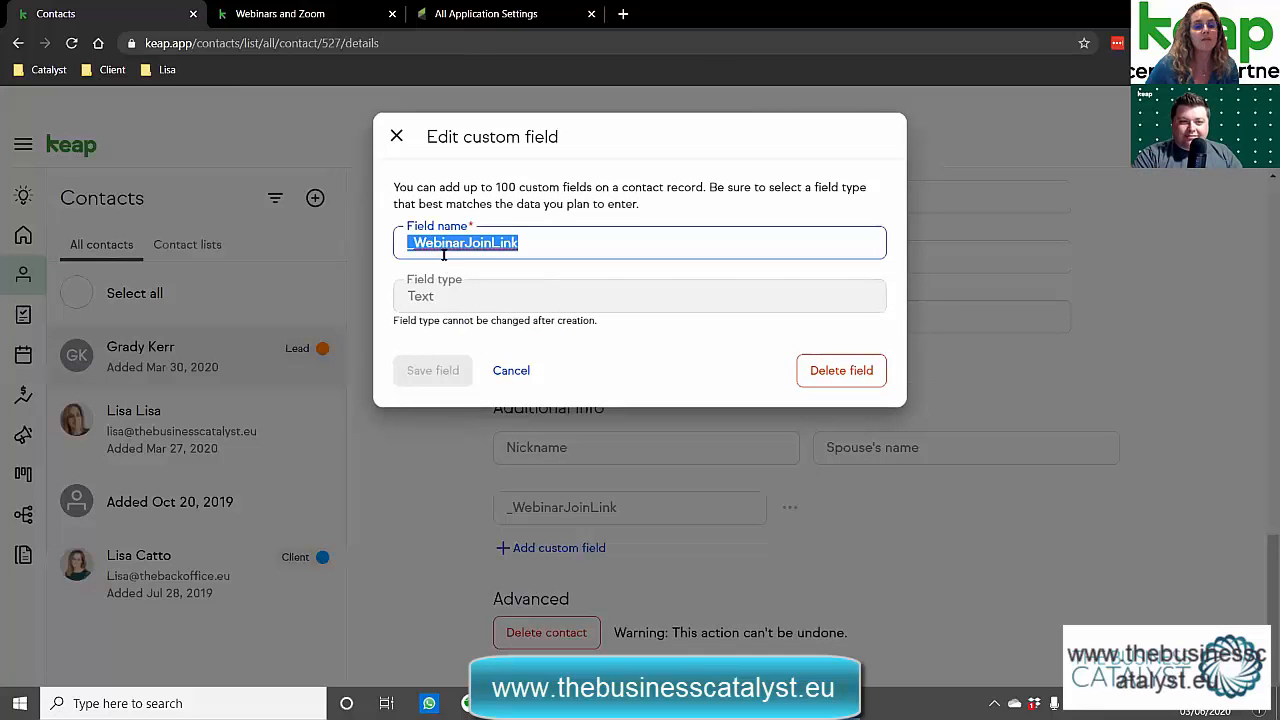
click(443, 255)
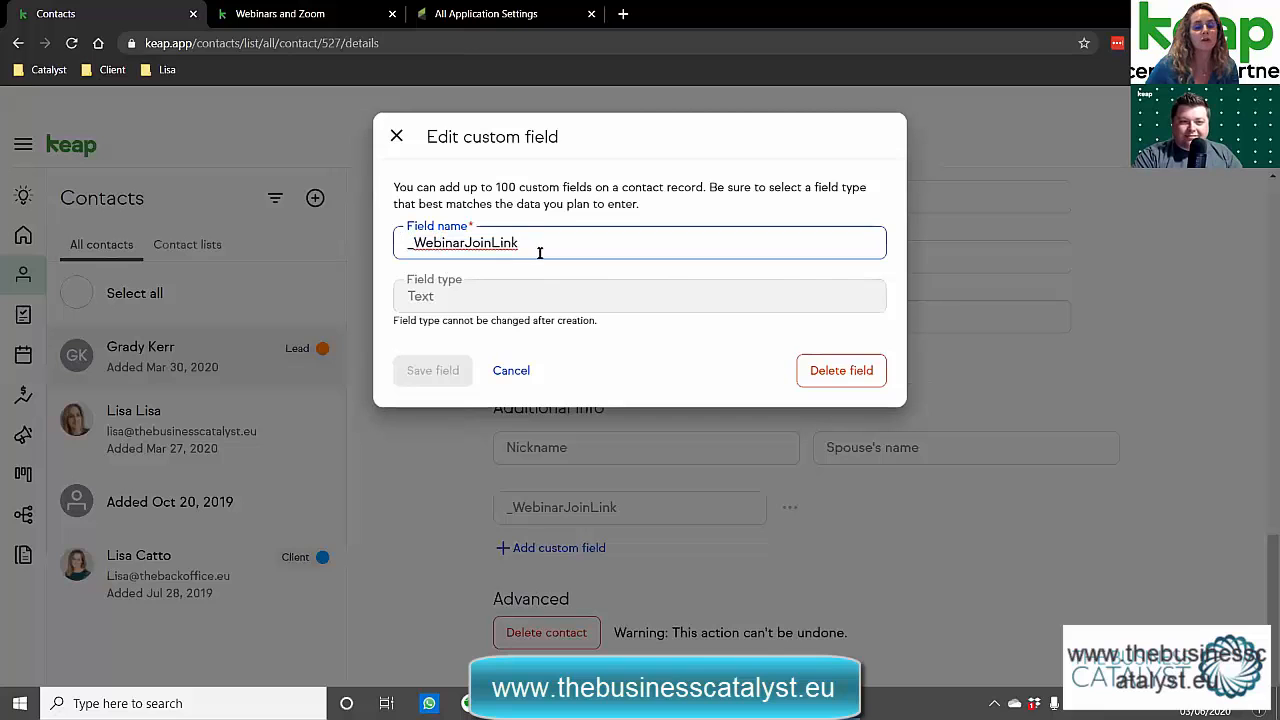
click(504, 293)
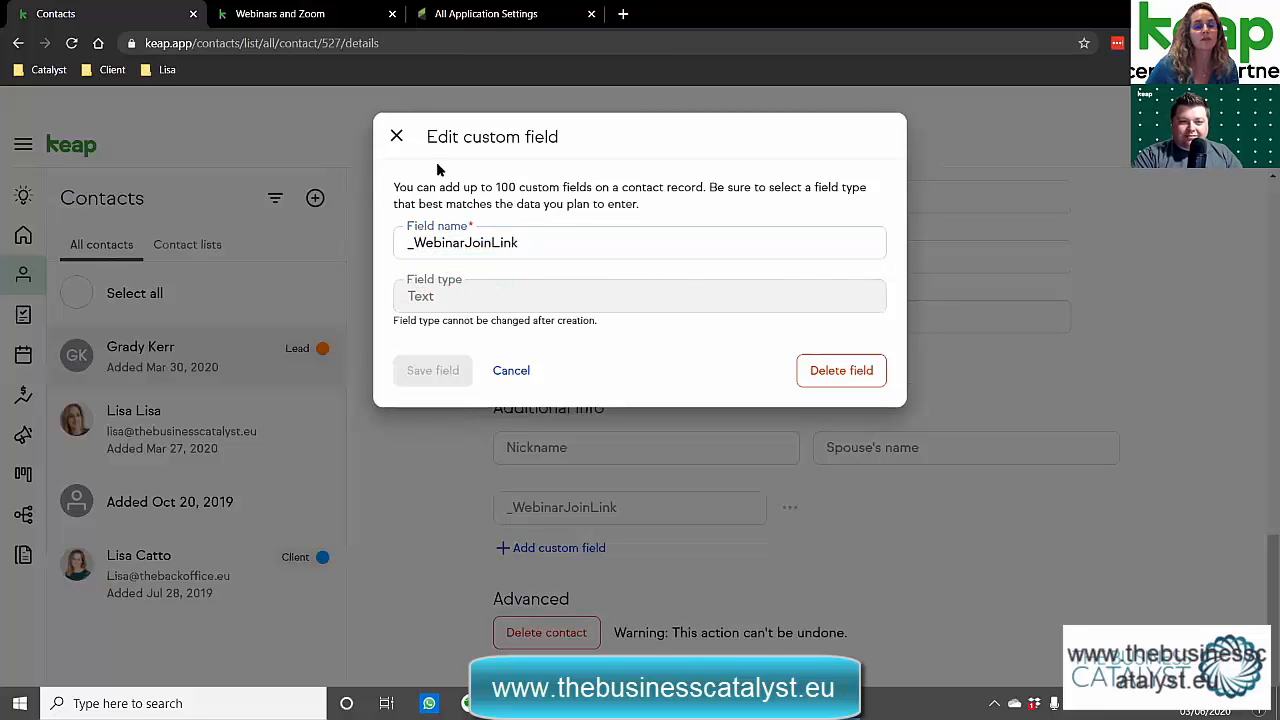
click(396, 136)
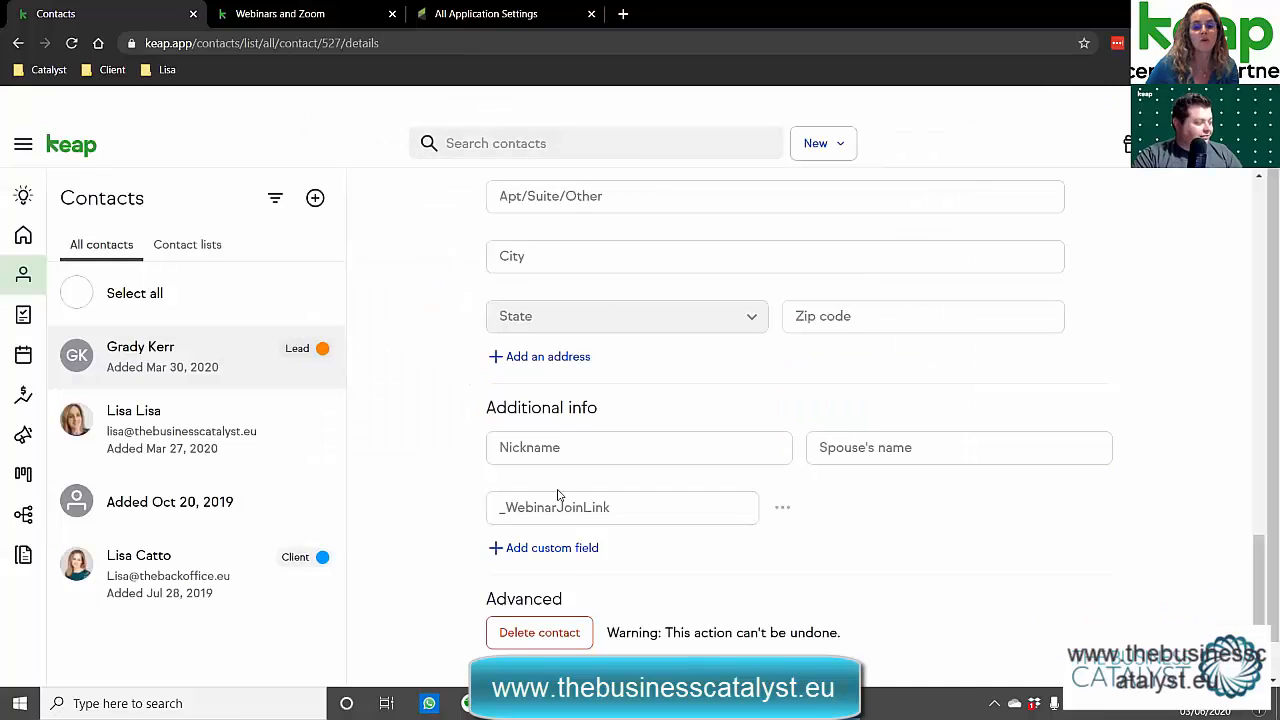
Leave the contact's _WebinarJoinLink value empty and go to the All Application Settings page.
click(565, 560)
click(546, 399)
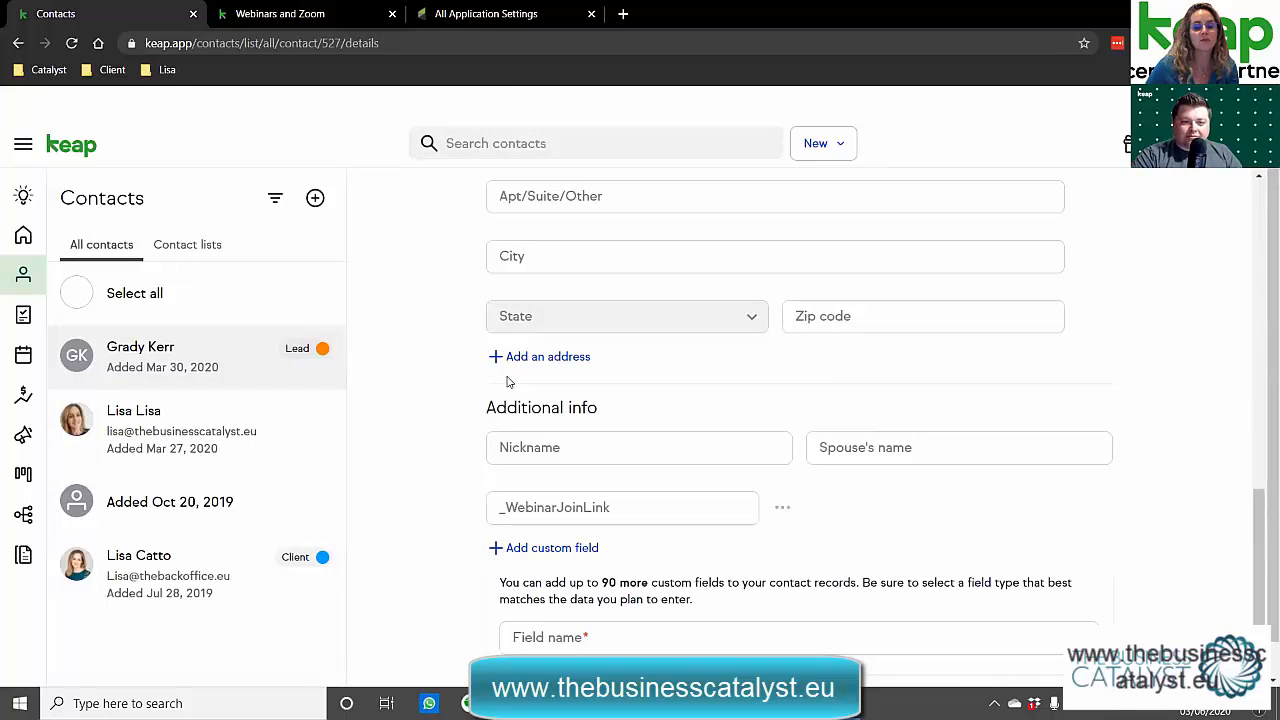
click(552, 548)
scroll(620, 435, down, 3)
click(583, 540)
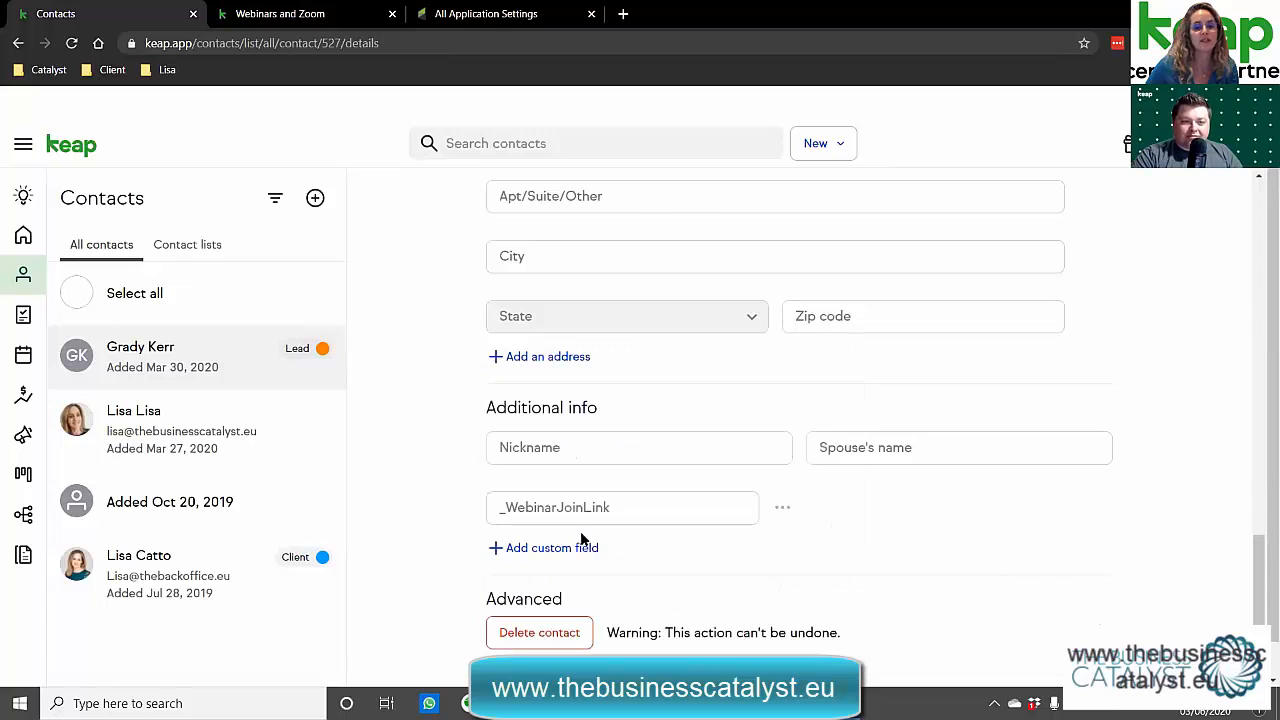
scroll(568, 513, down, 1)
click(571, 471)
click(843, 505)
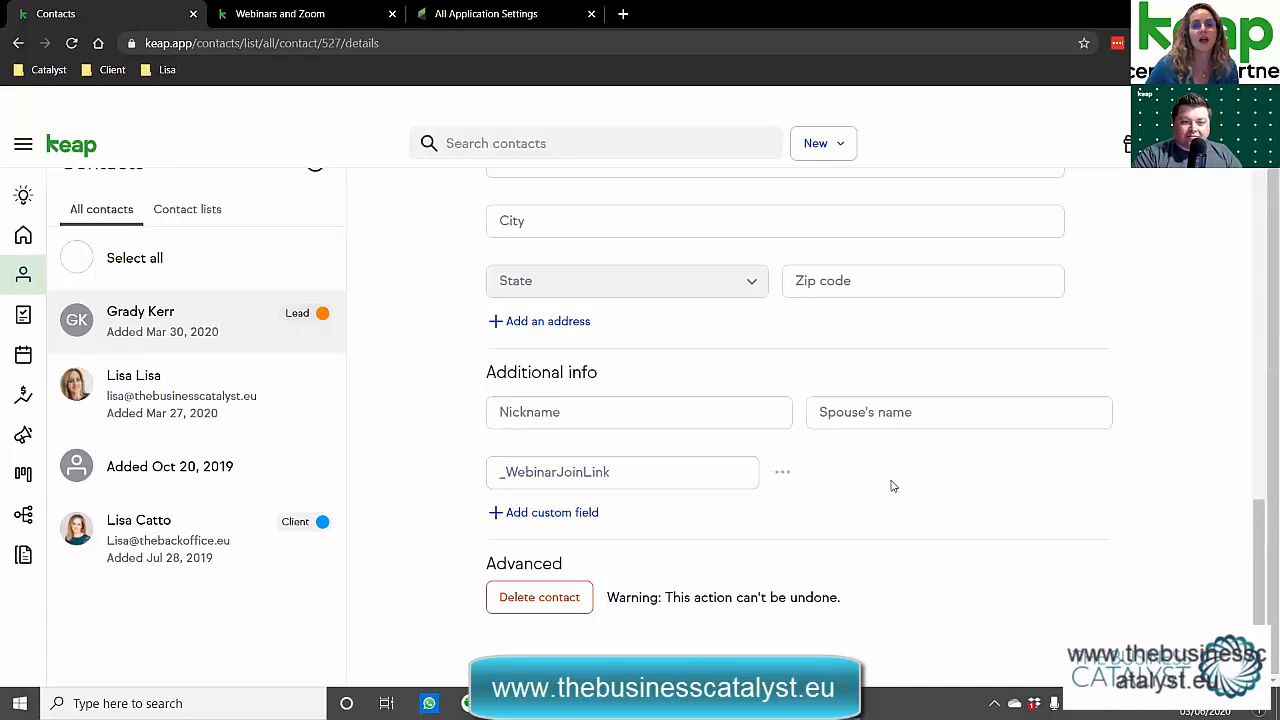
click(442, 12)
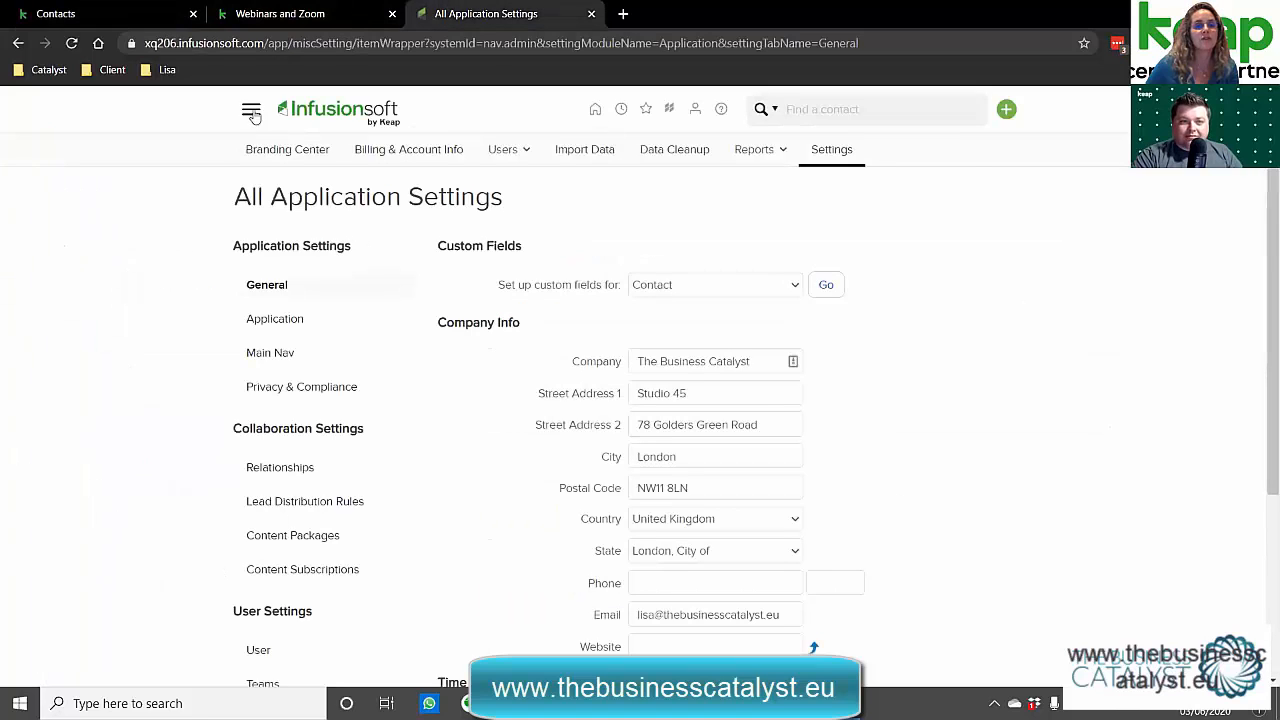
From admin settings, open contact custom field management and start a new custom field.
click(251, 110)
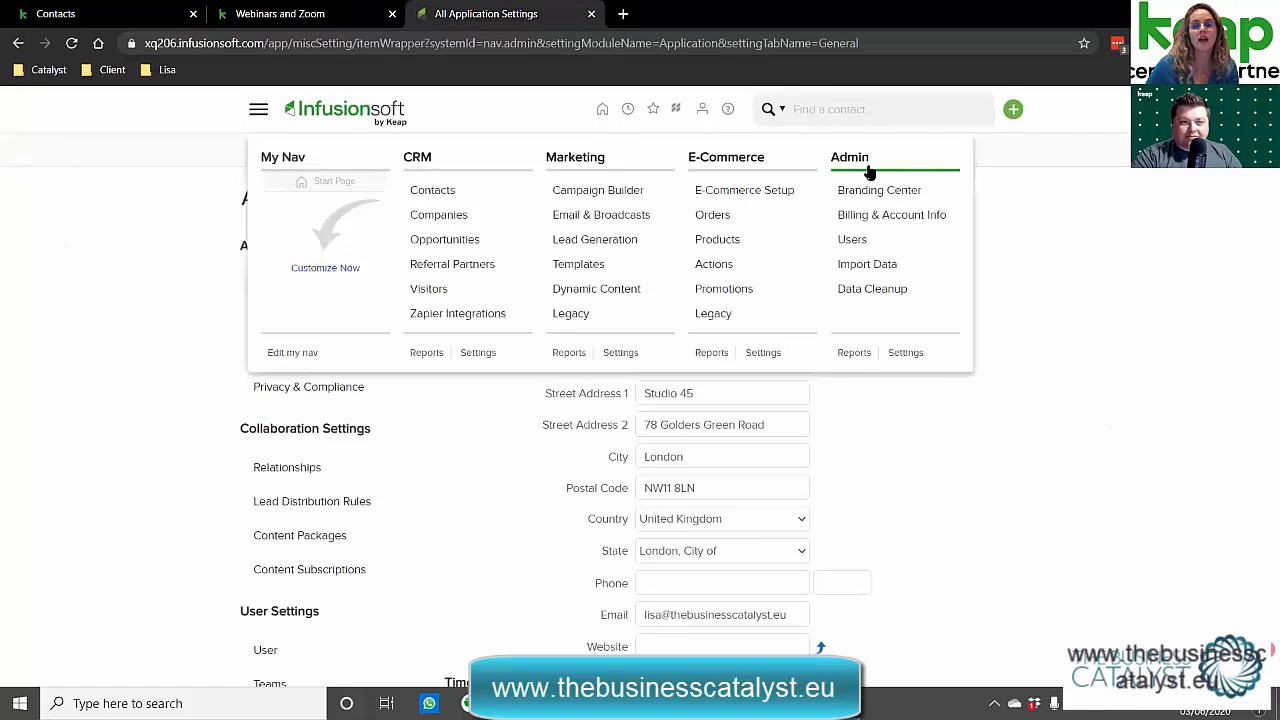
click(906, 354)
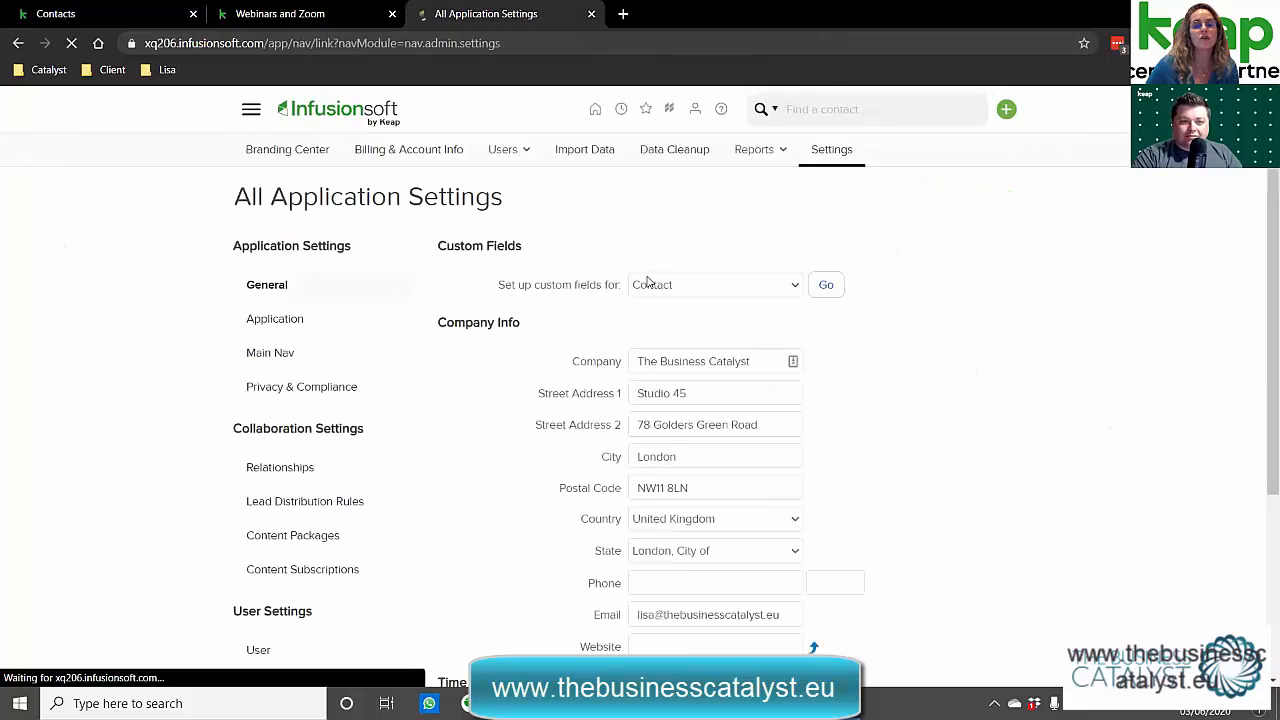
drag(496, 288, 623, 288)
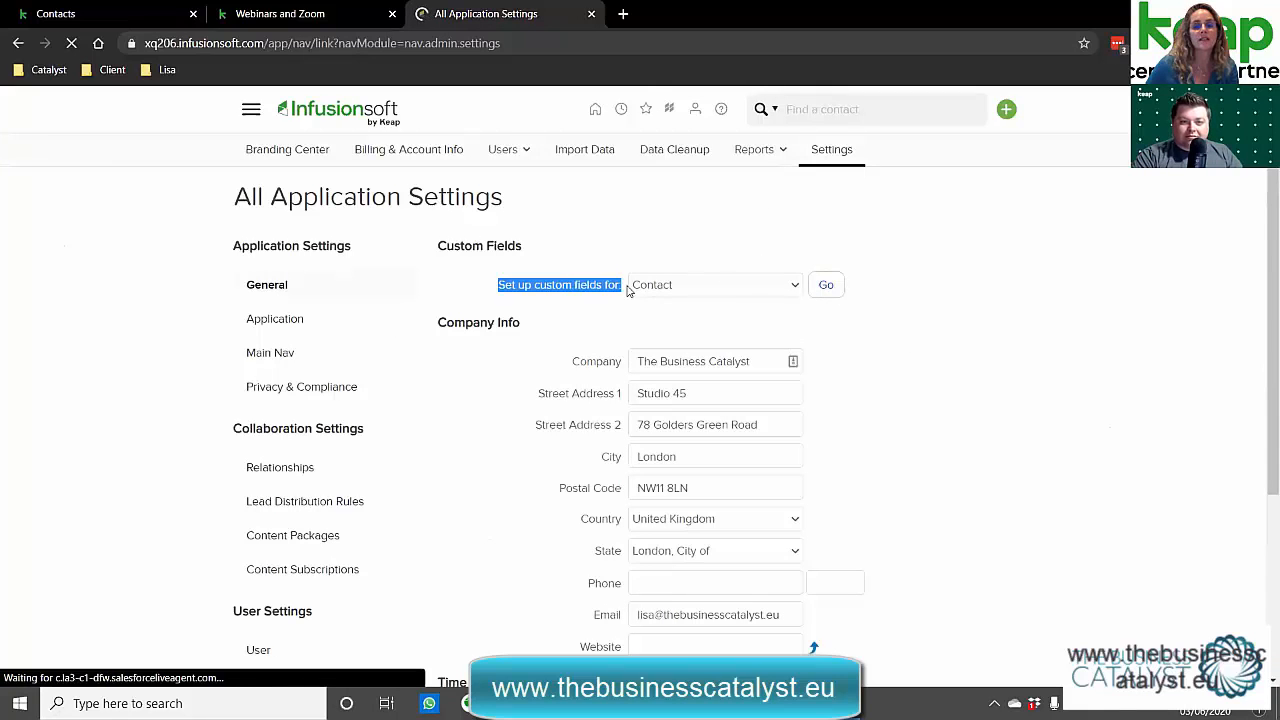
click(826, 286)
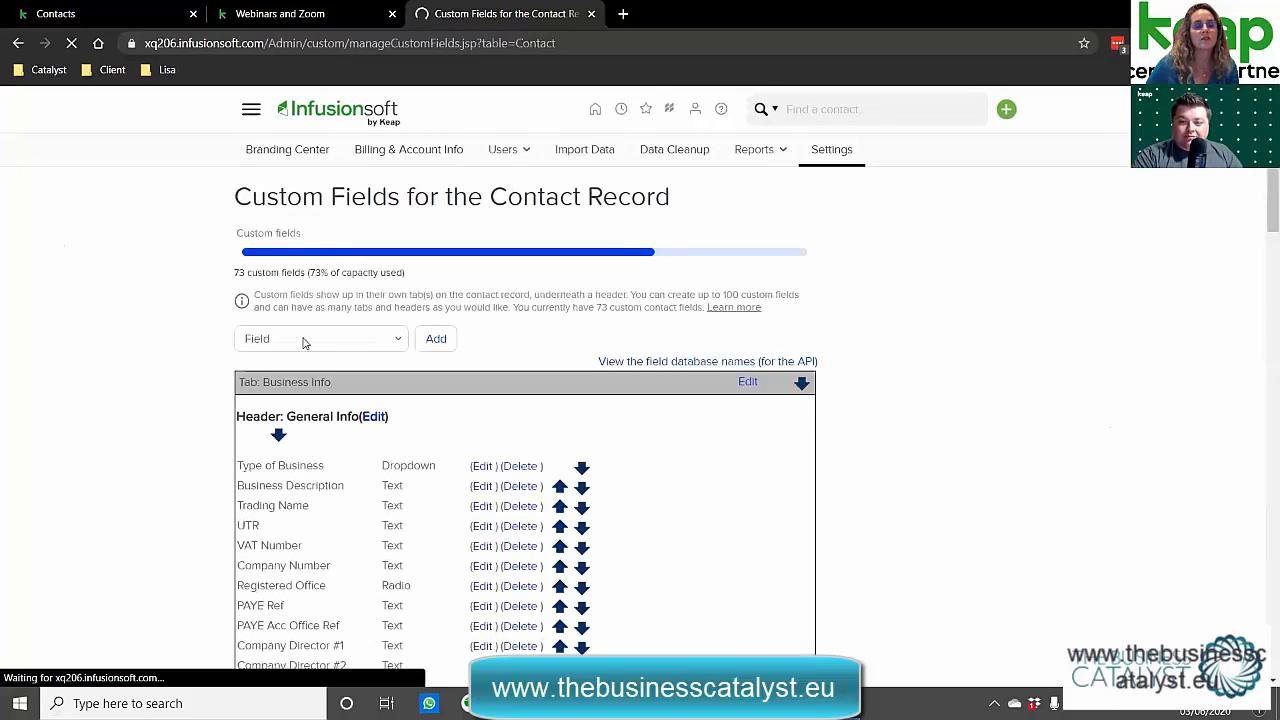
click(437, 338)
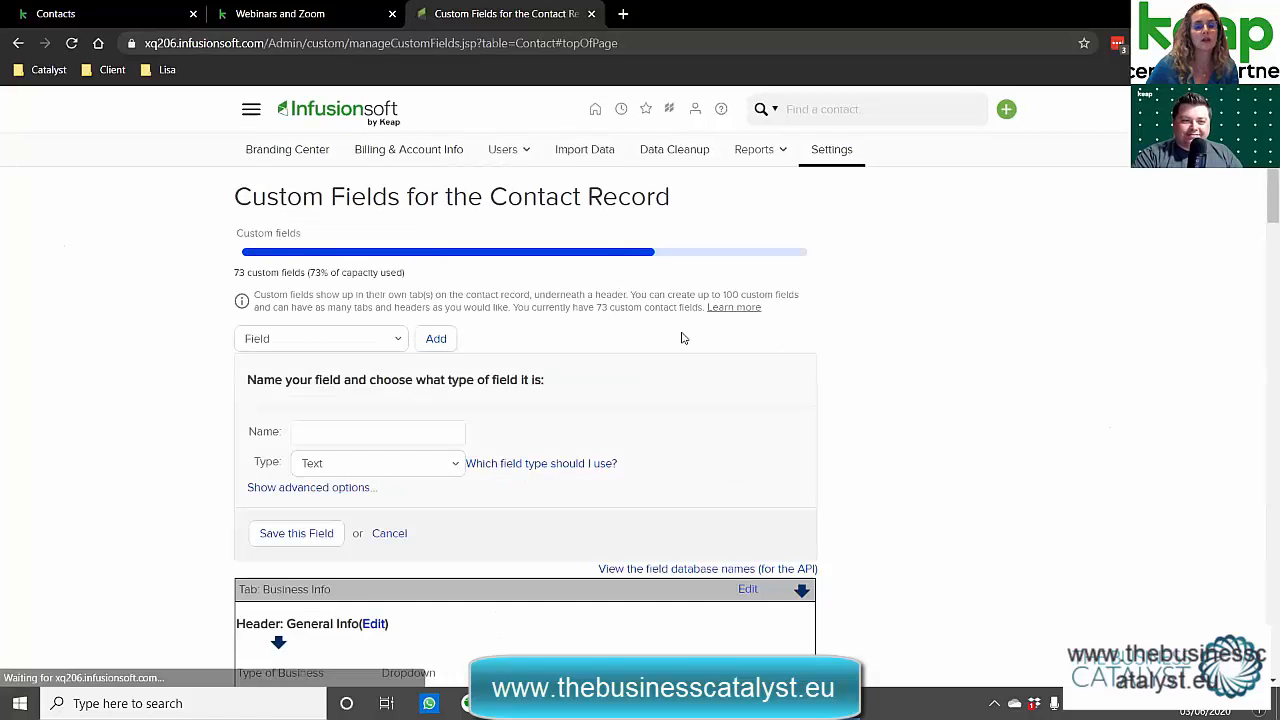
scroll(700, 350, down, 3)
scroll(592, 363, up, 2)
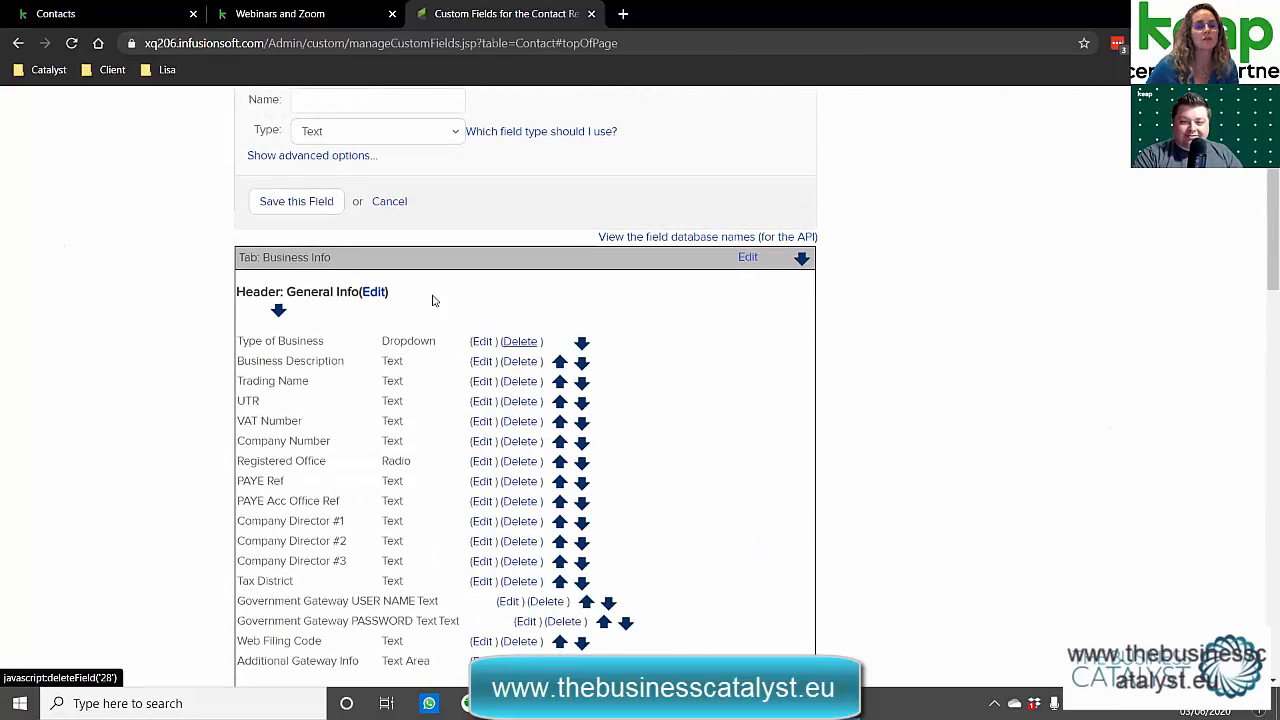
Create a Text field named _webinarjoinlink under the Business Info tab and General Info header.
click(385, 168)
text(_w)
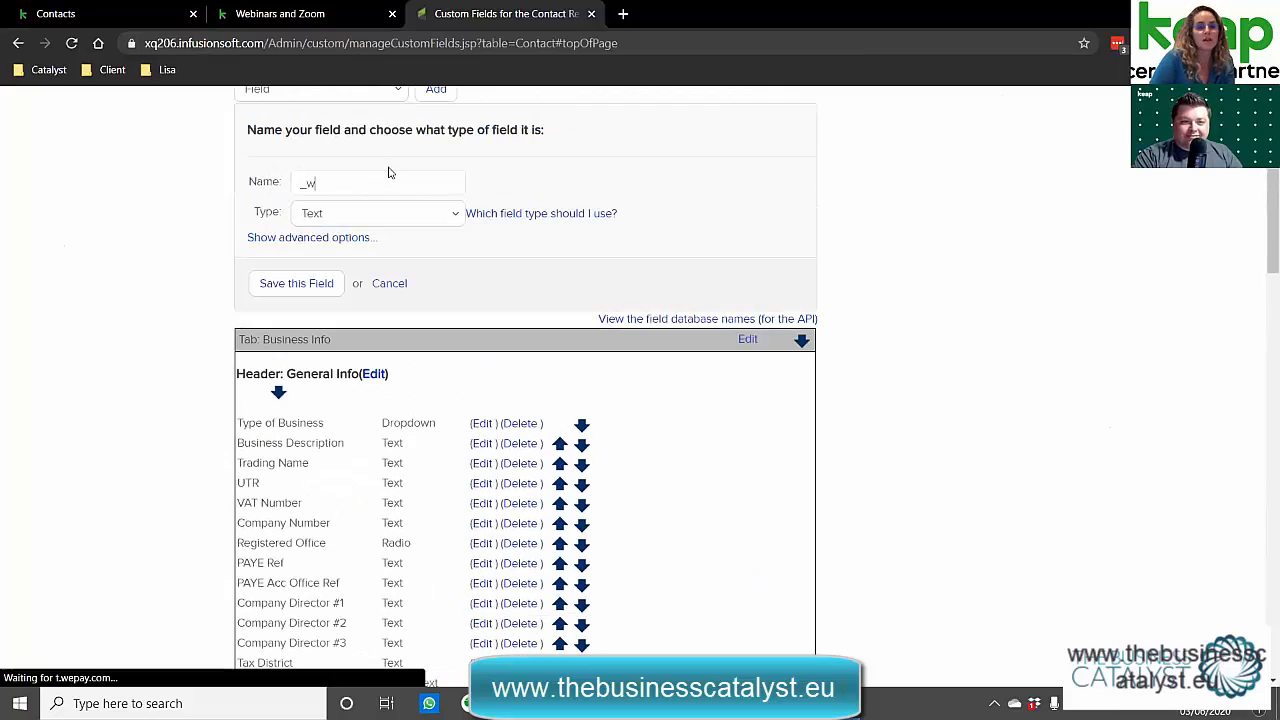
text(ebinarjoi)
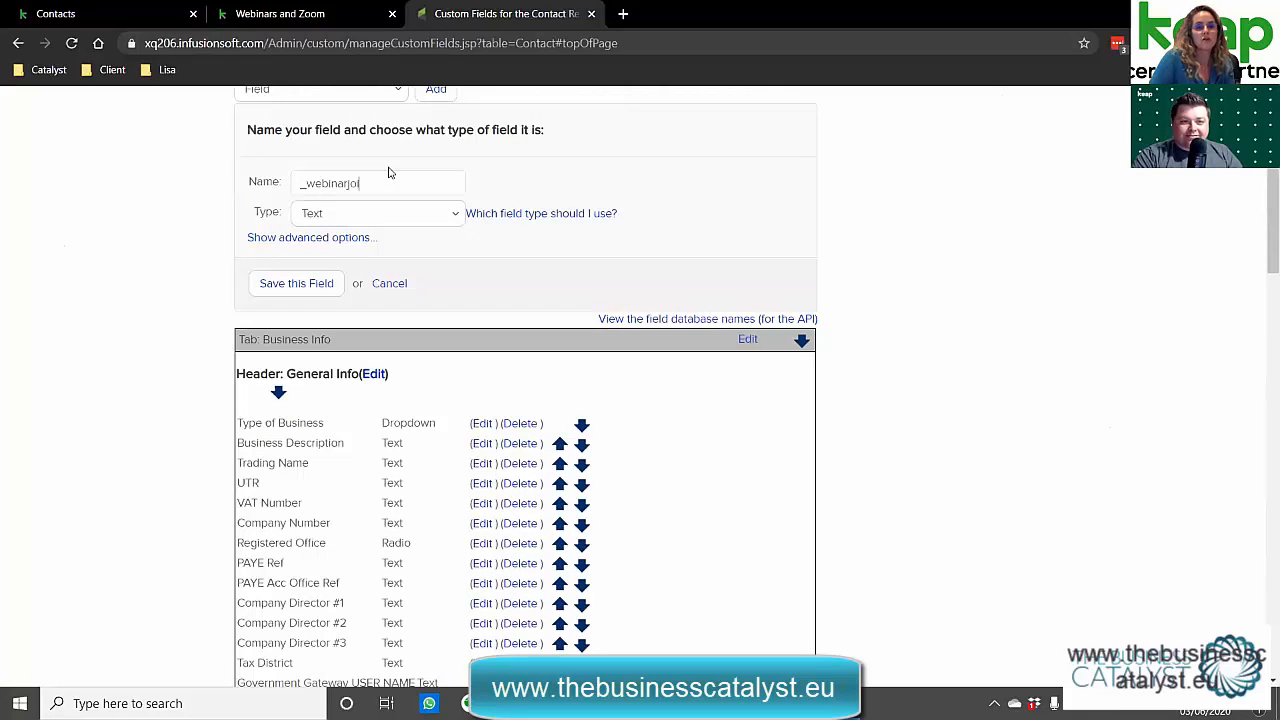
text(nlink)
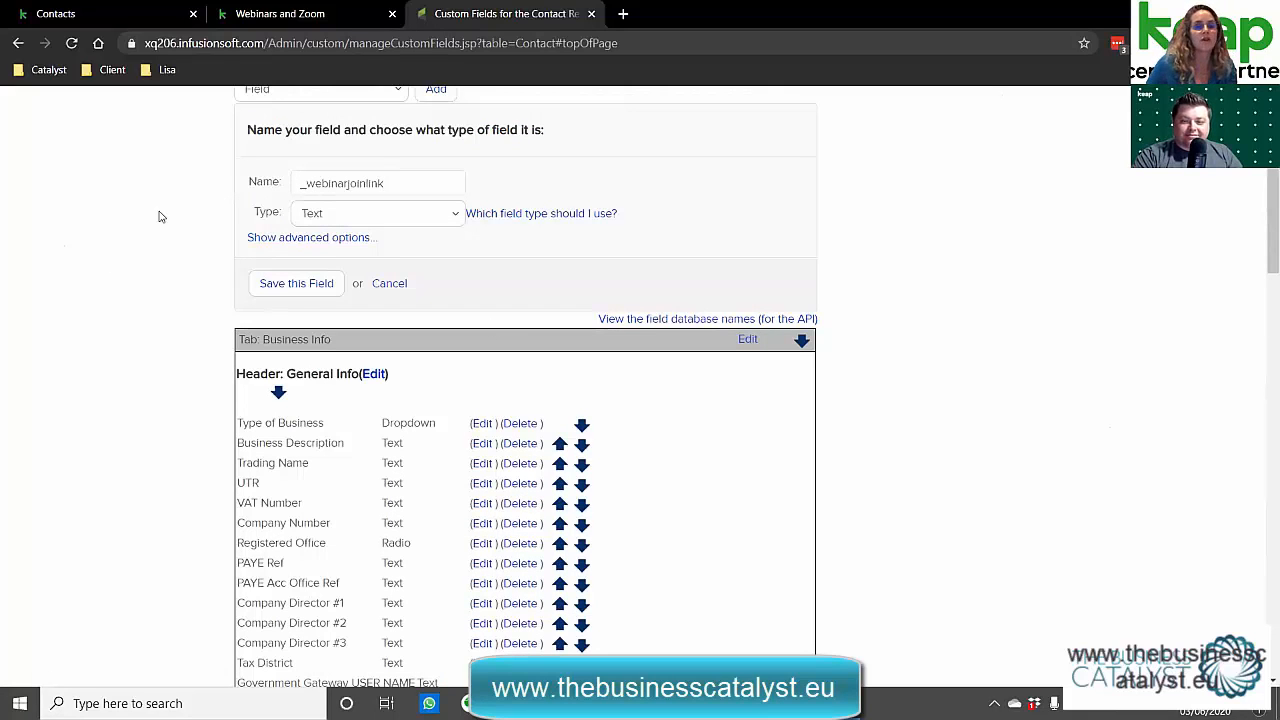
click(313, 213)
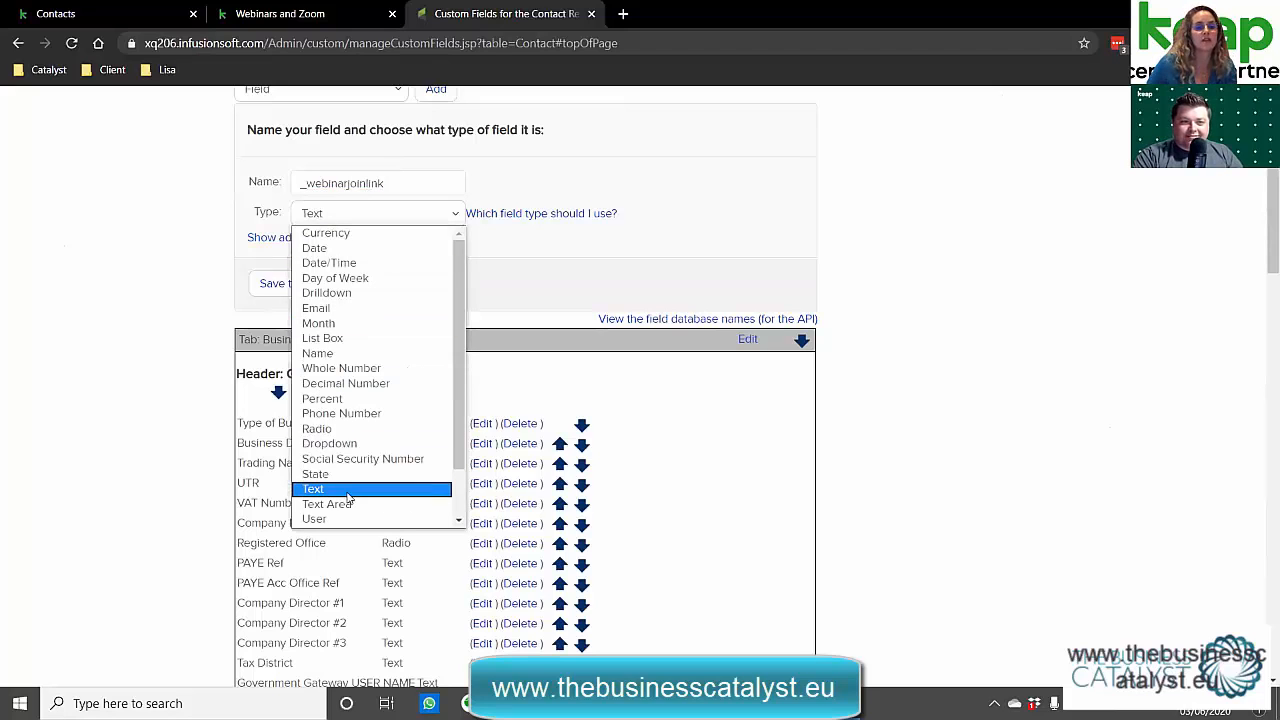
scroll(440, 445, down, 1)
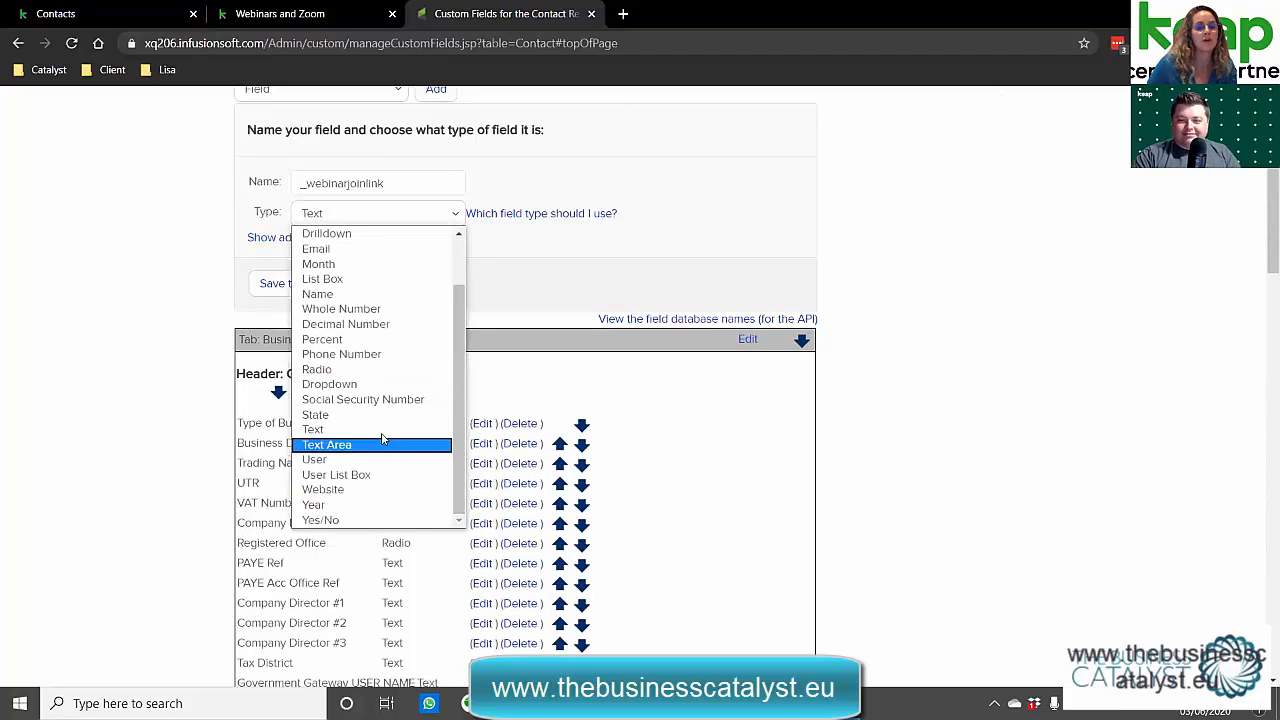
click(432, 430)
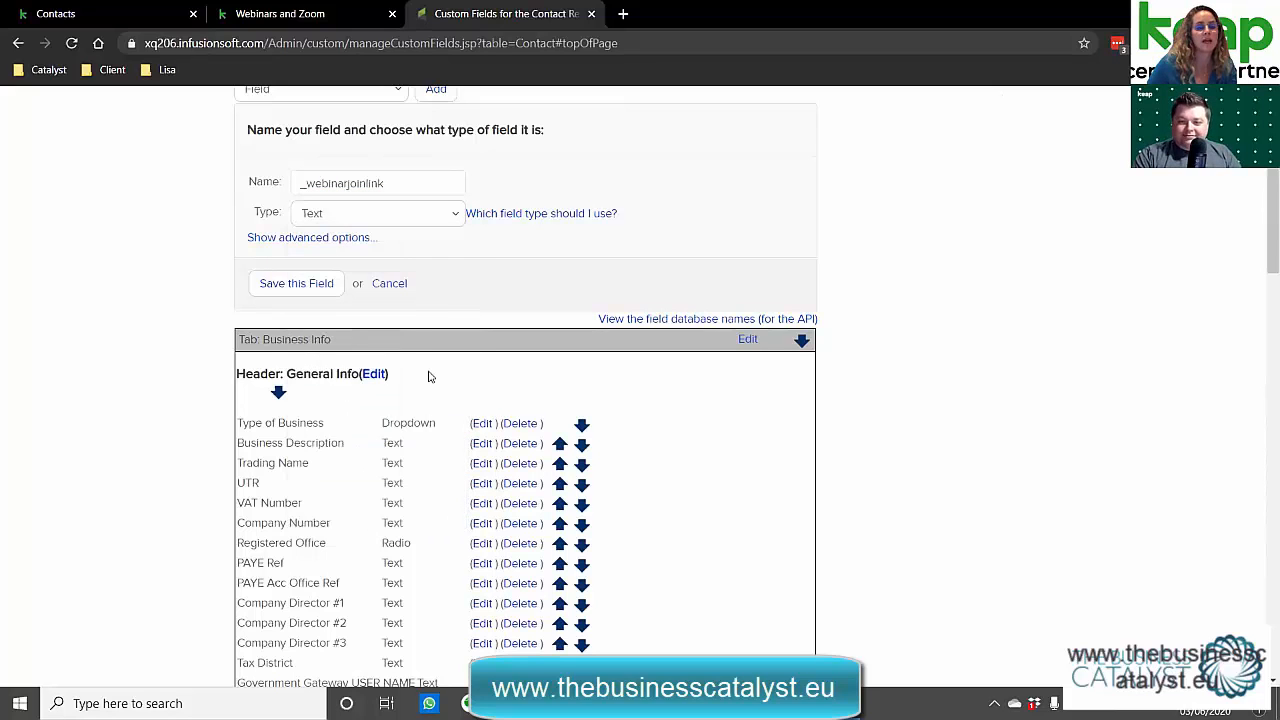
click(333, 237)
click(390, 324)
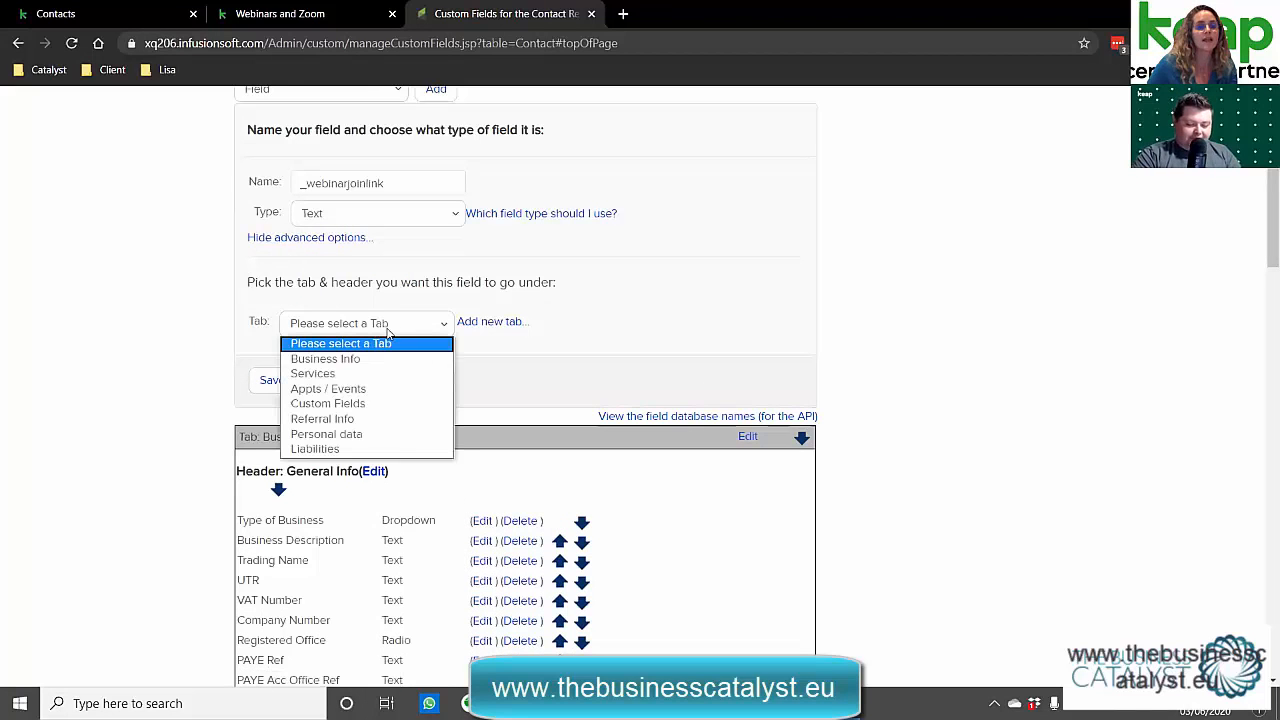
click(381, 360)
click(416, 356)
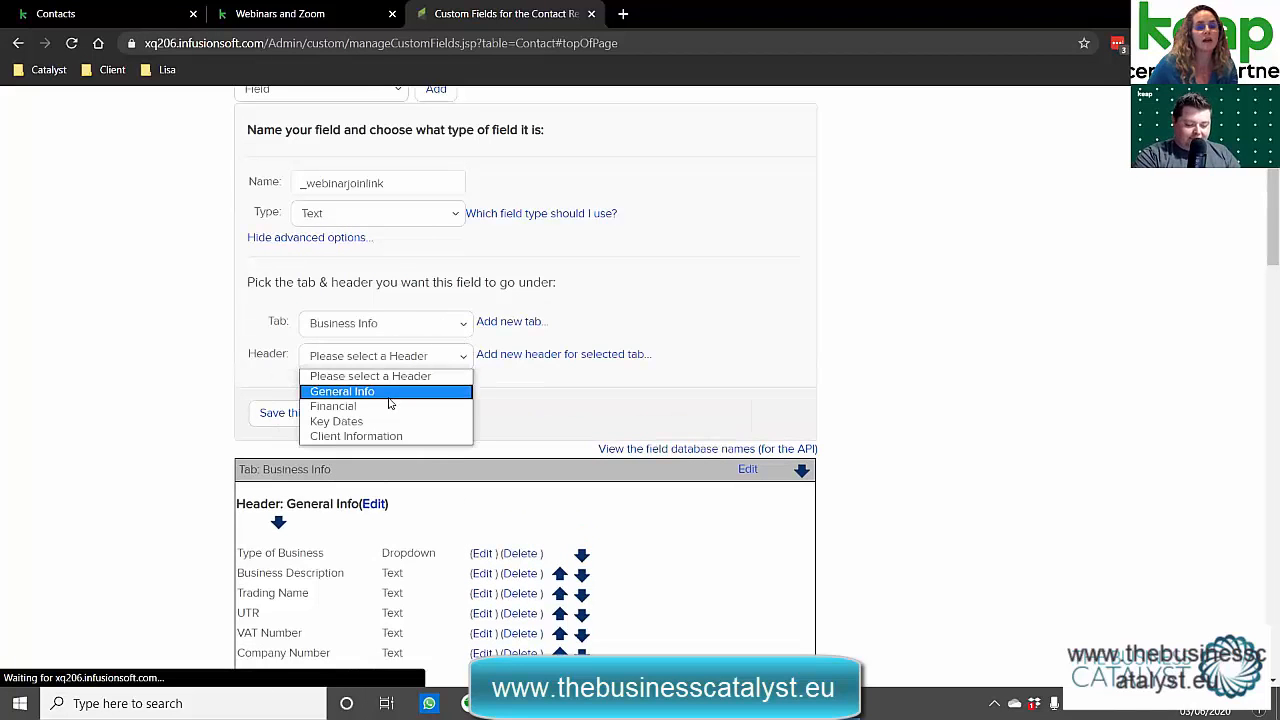
click(390, 396)
scroll(635, 450, down, 20)
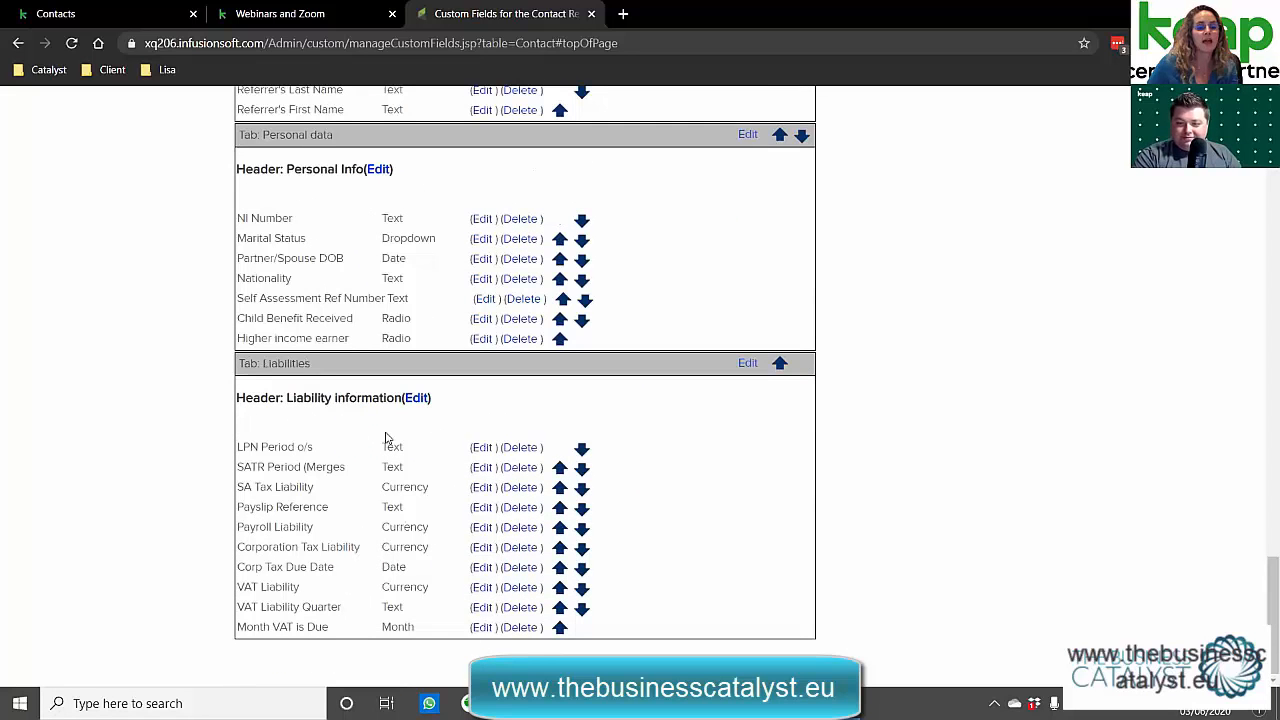
scroll(388, 417, up, 20)
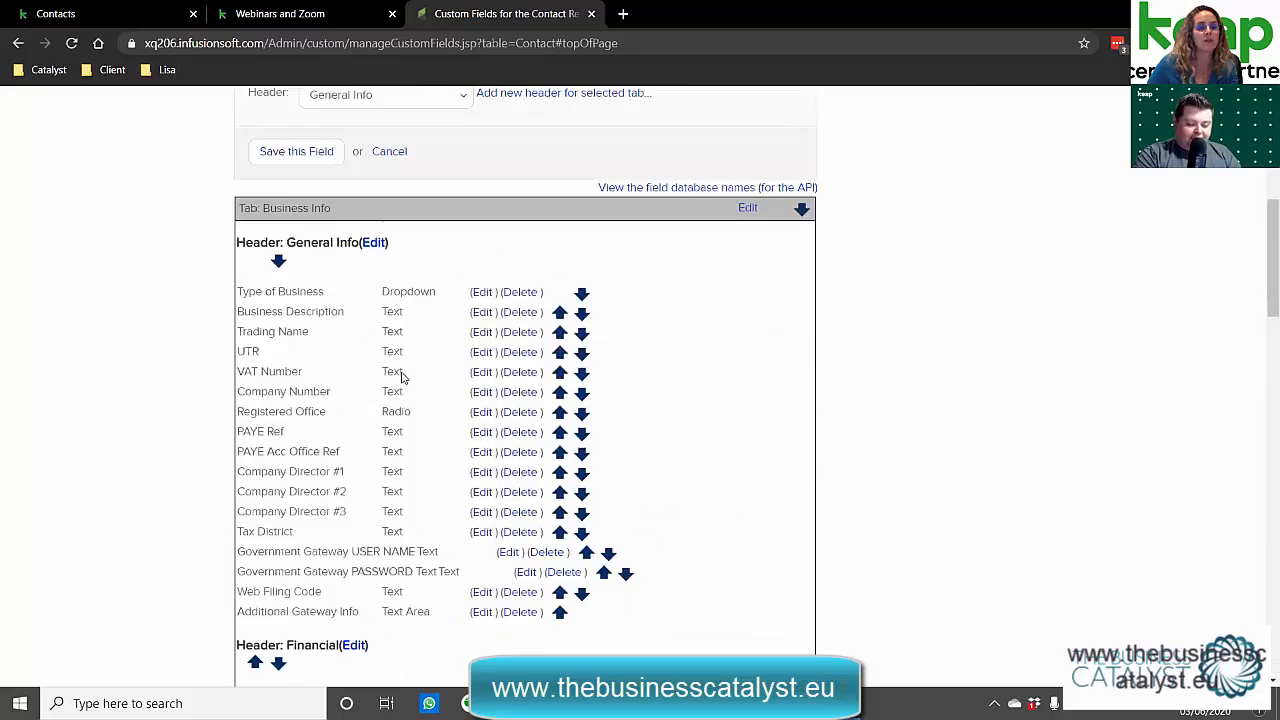
scroll(403, 426, down, 2)
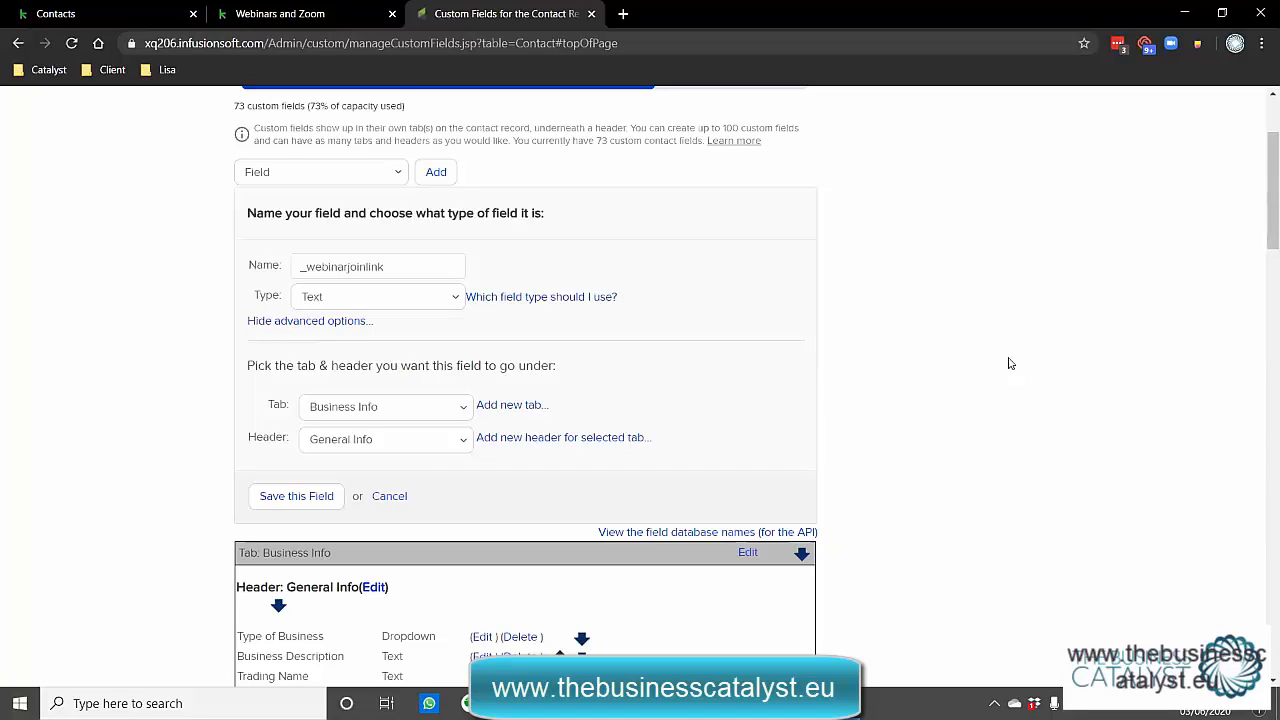
Return to the contact record and leave its _WebinarJoinLink field empty.
click(121, 22)
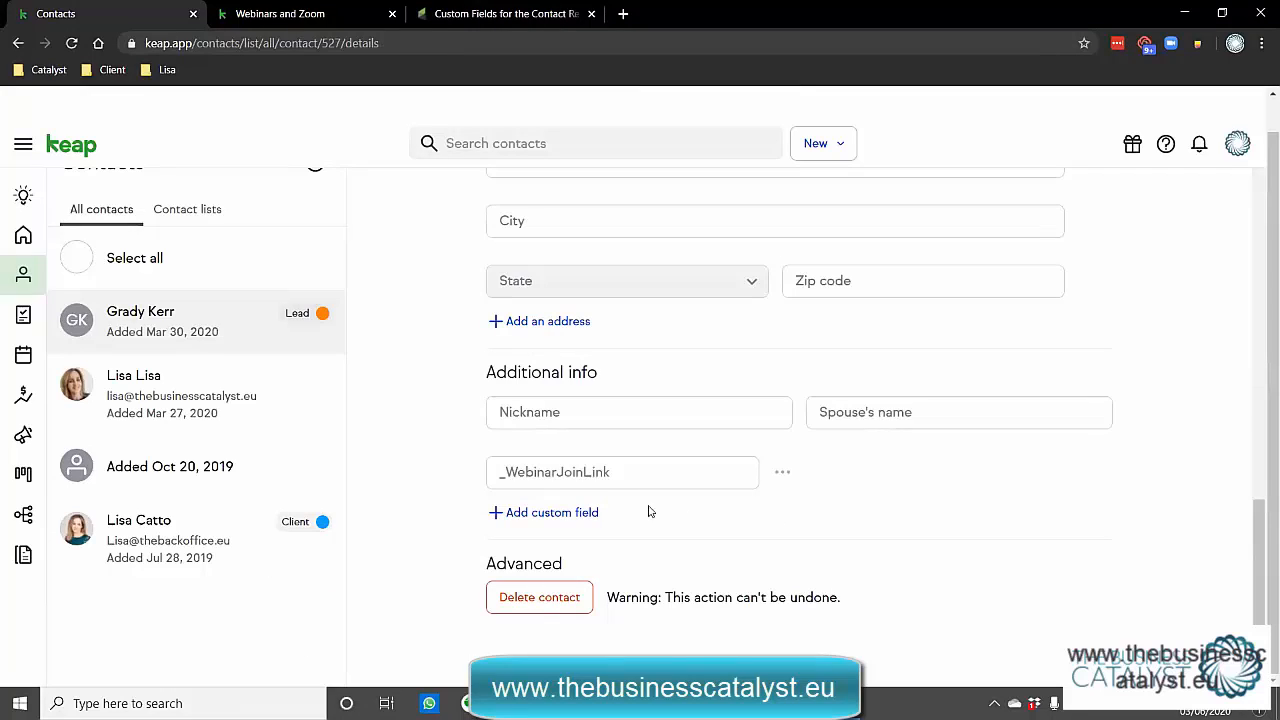
click(655, 474)
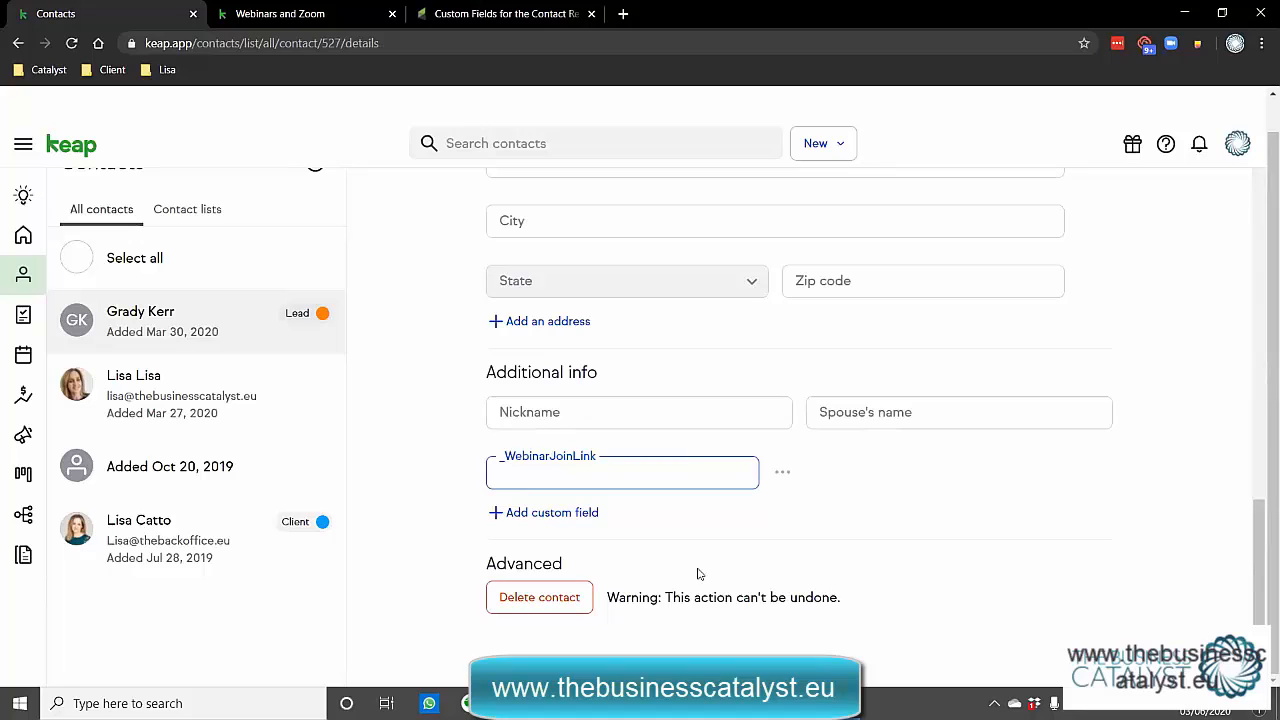
click(393, 490)
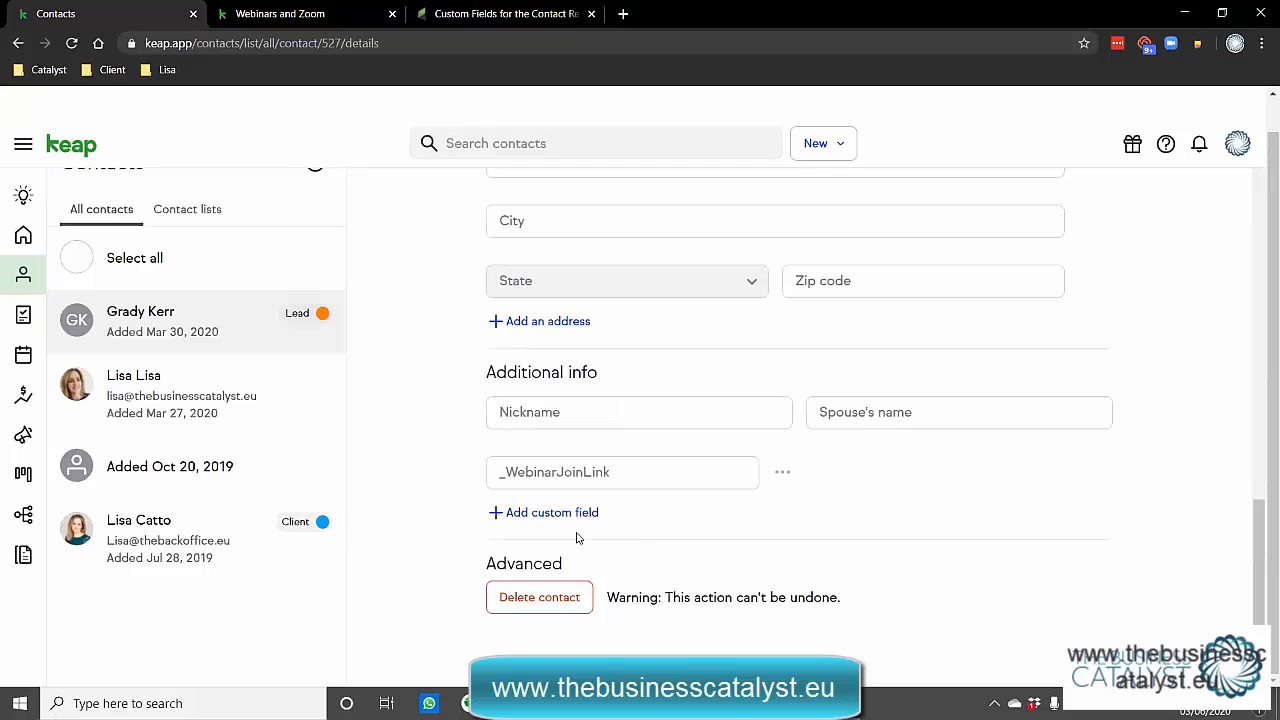
Add the Webinar Date field to the contact, check its date picker, and return to Webinars and Zoom.
click(541, 514)
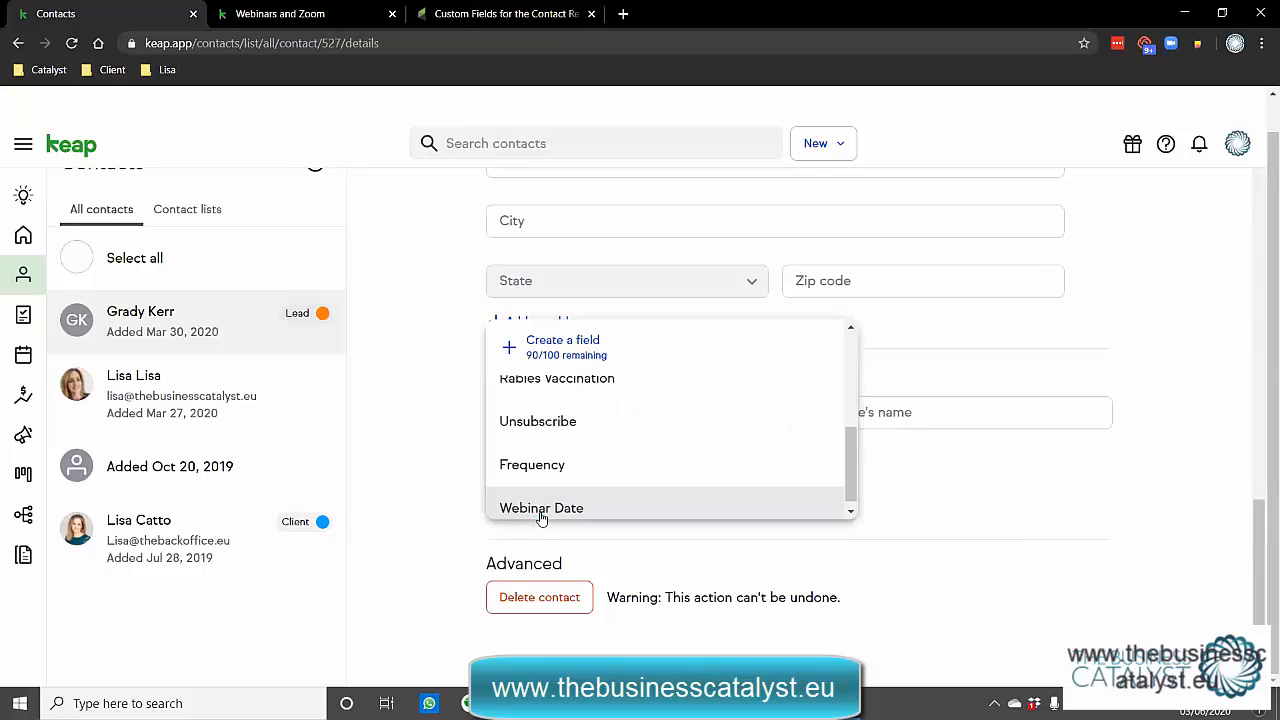
click(541, 514)
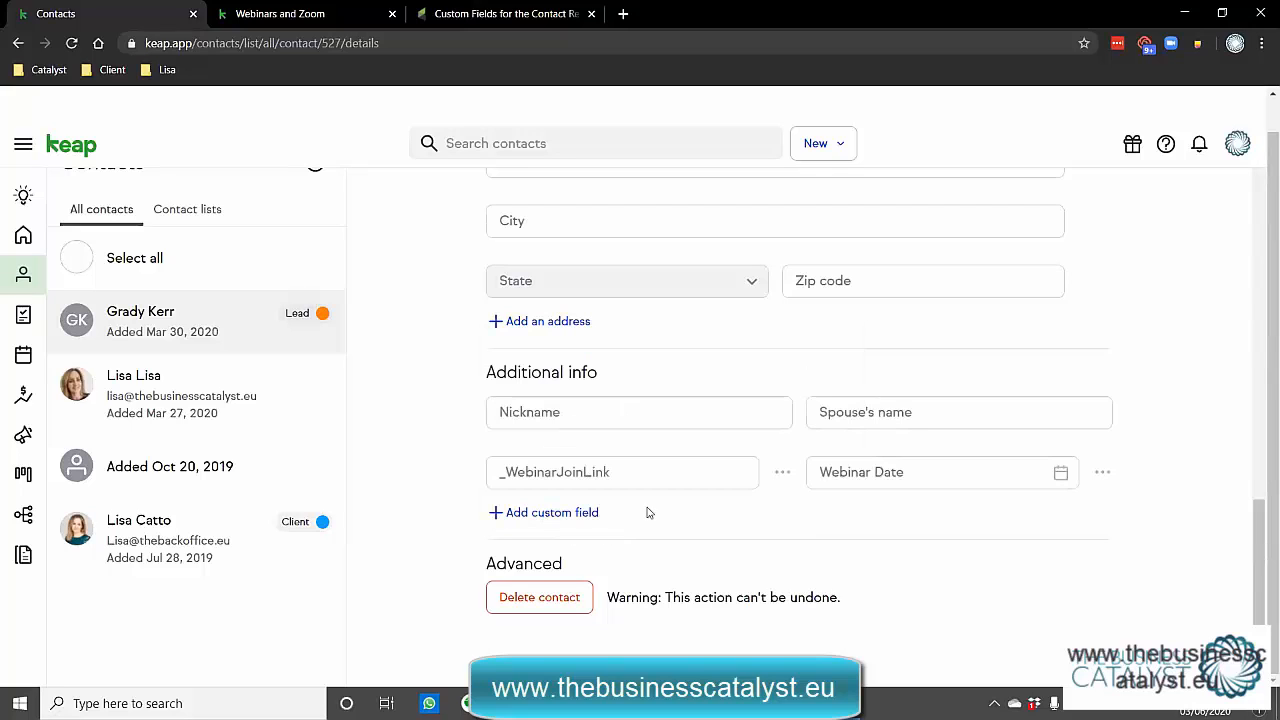
click(906, 484)
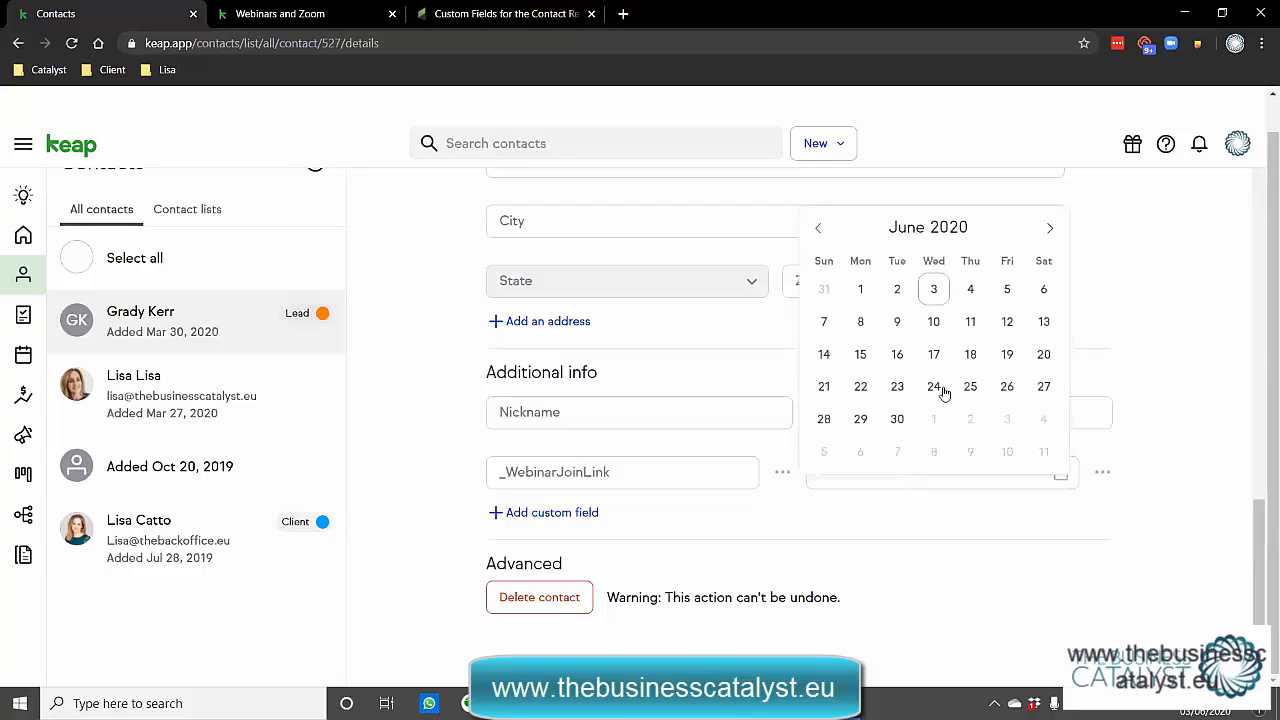
click(898, 528)
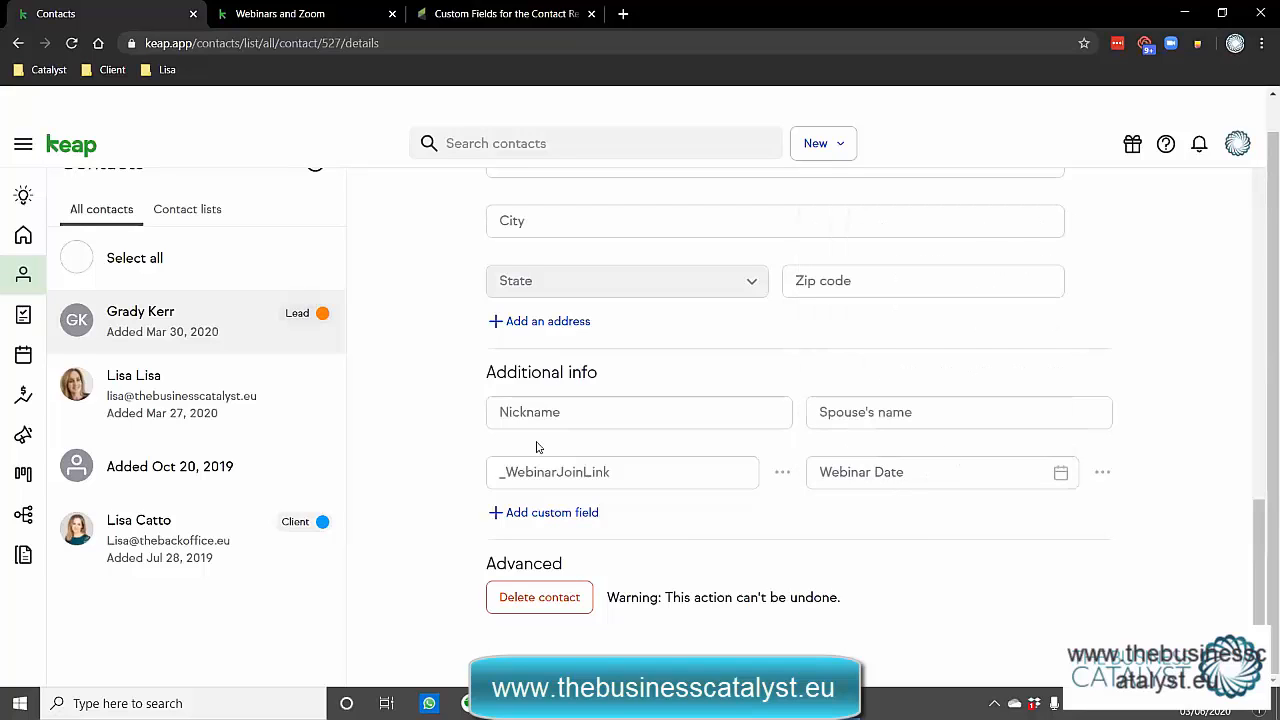
click(898, 476)
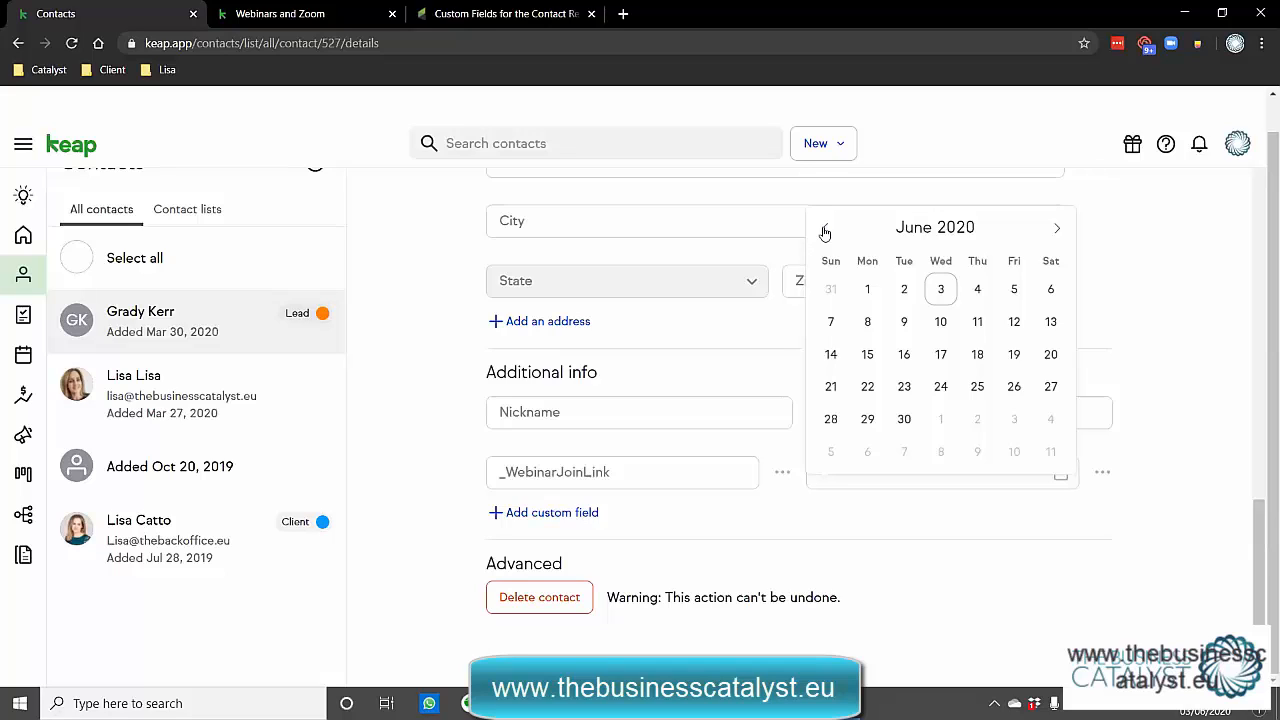
click(280, 14)
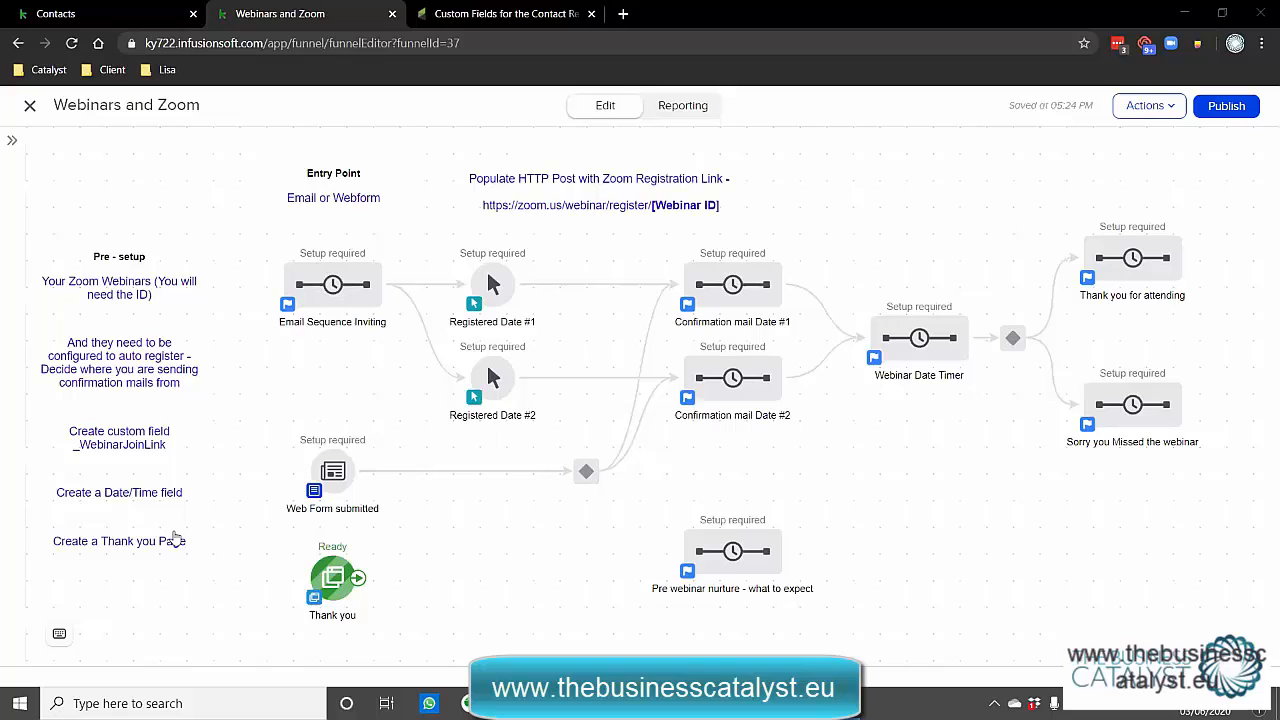
Open the Thank you node's page via View and edit and continue into the page builder.
right_click(329, 576)
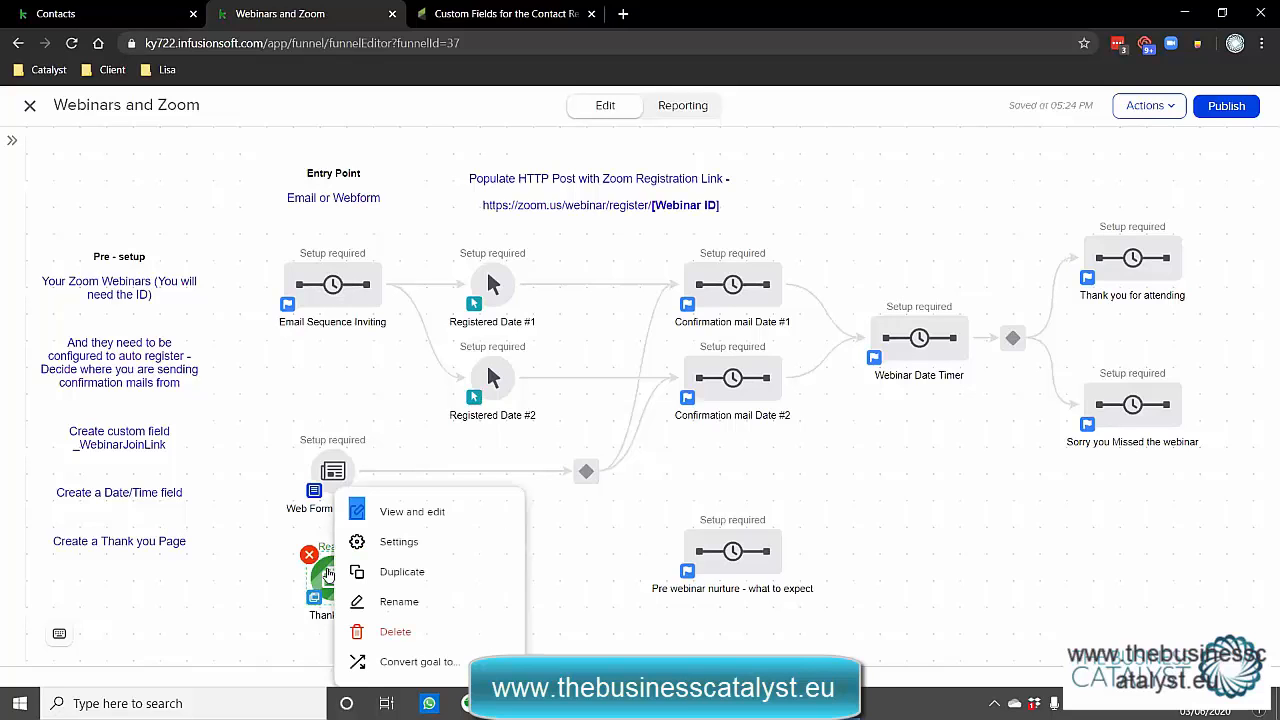
click(427, 512)
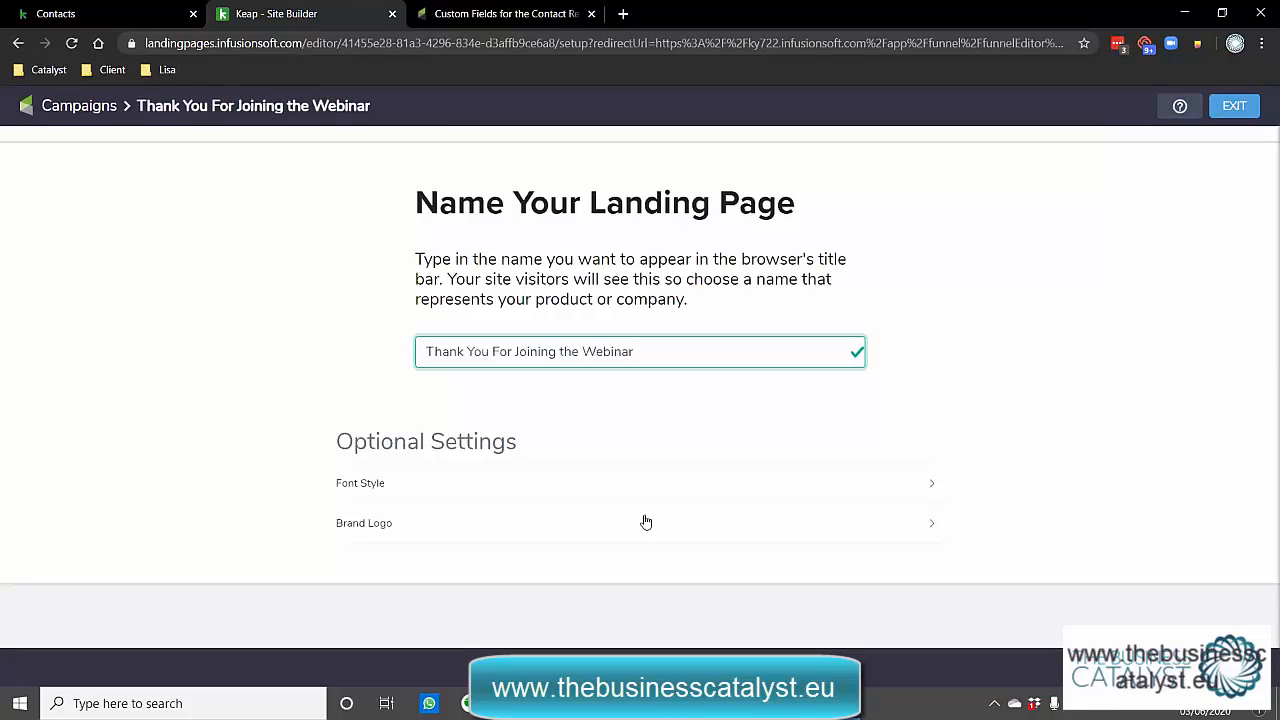
click(1236, 668)
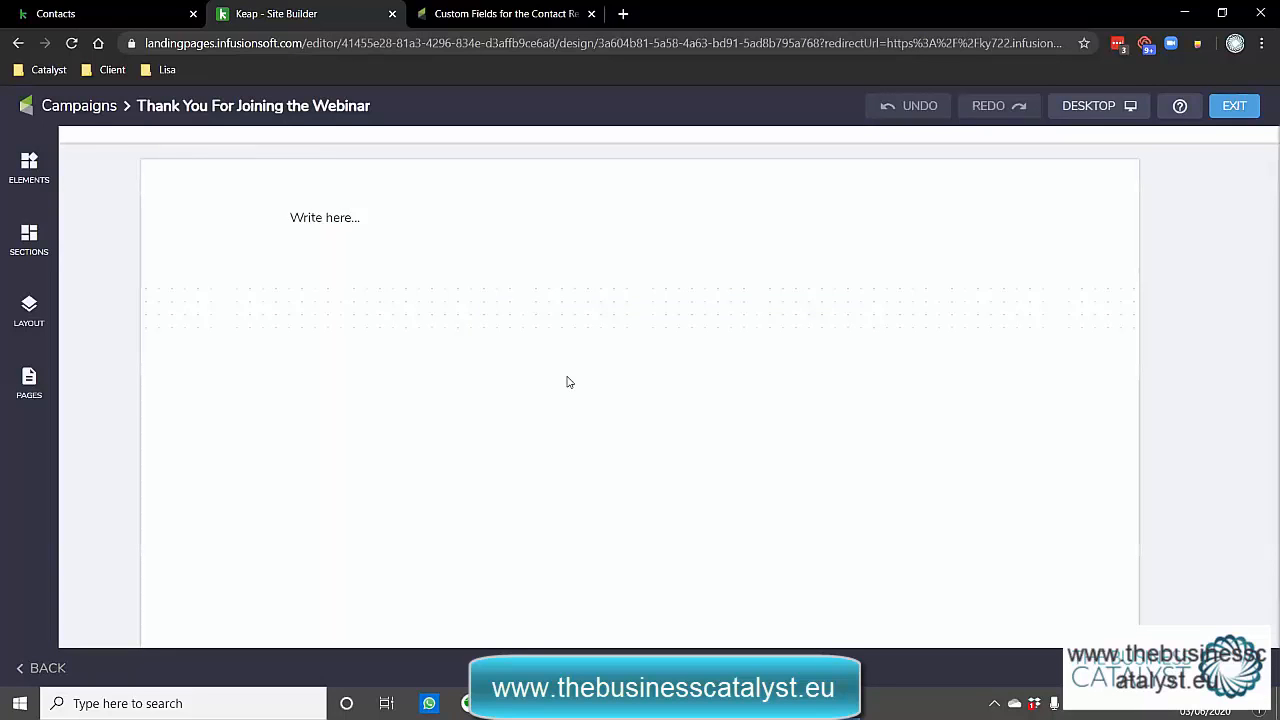
Replace the placeholder with 'Thank you for confirming you'll be at the webinar.' and an inbox/junk-folder note.
click(326, 214)
triple_click(374, 223)
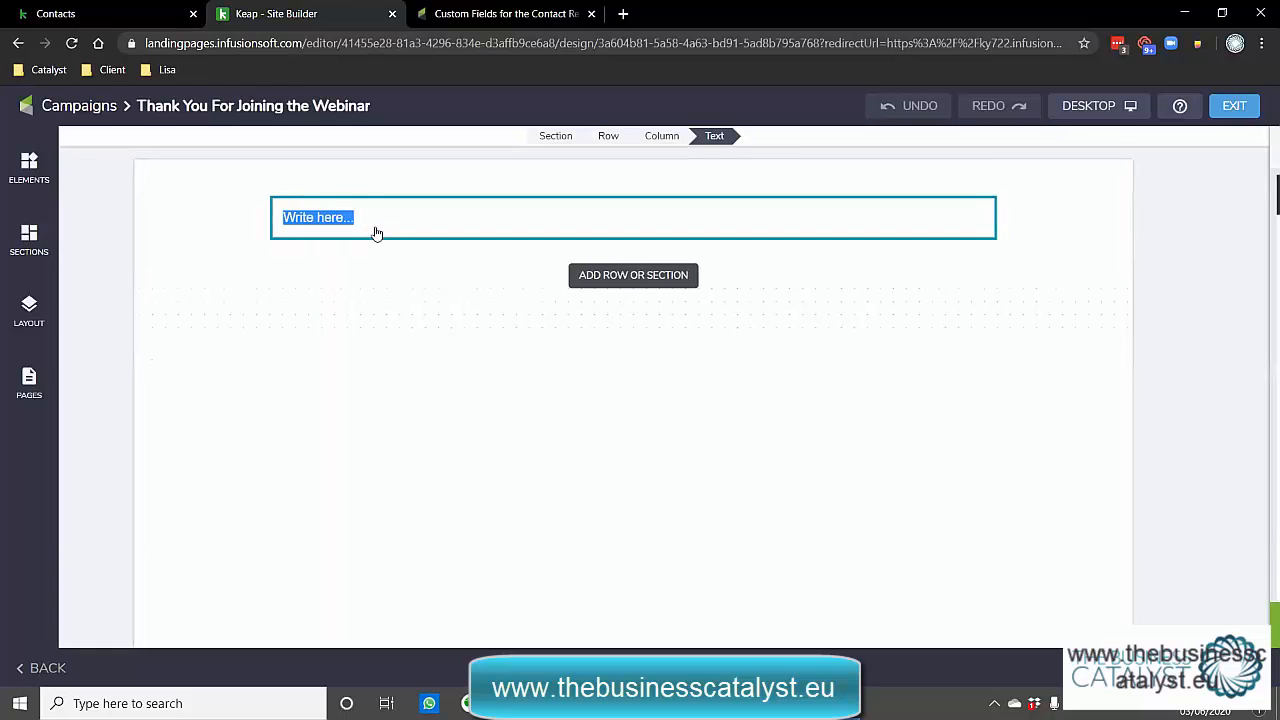
text(Thank)
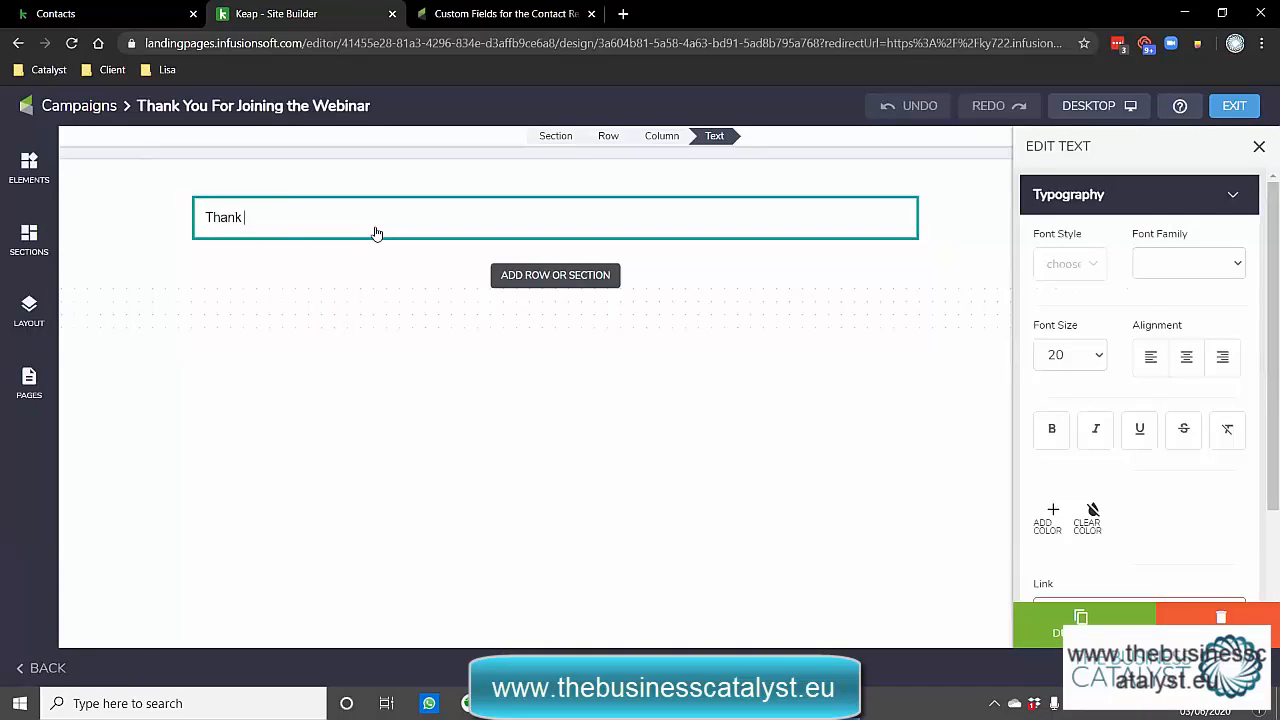
text( you for confirming you'll be at the webin)
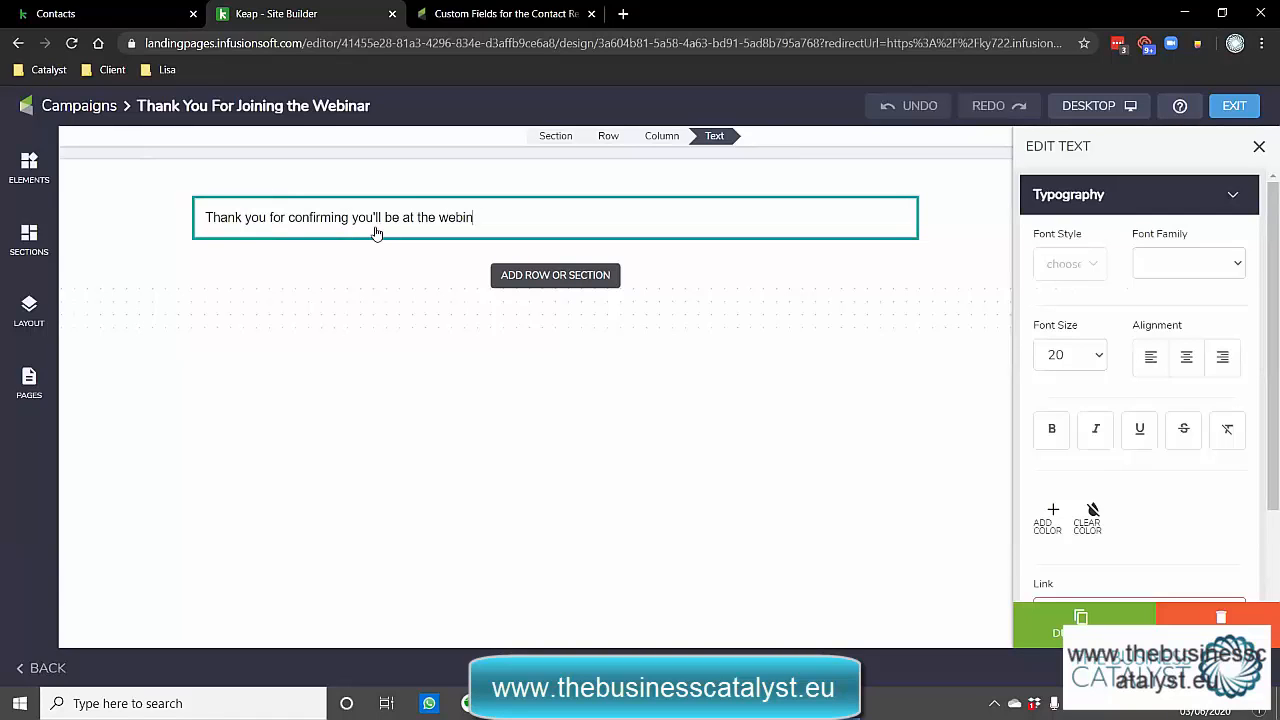
text(ar.)
key(Return)
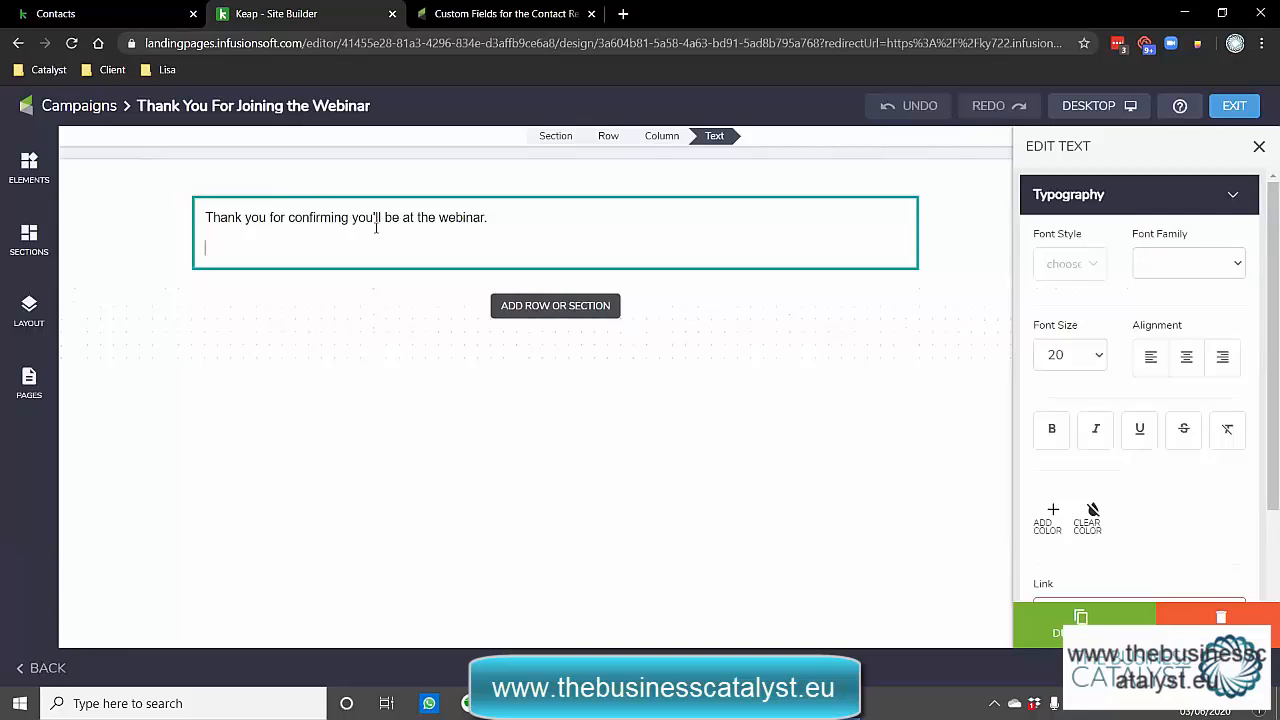
text(In a few minutes you)
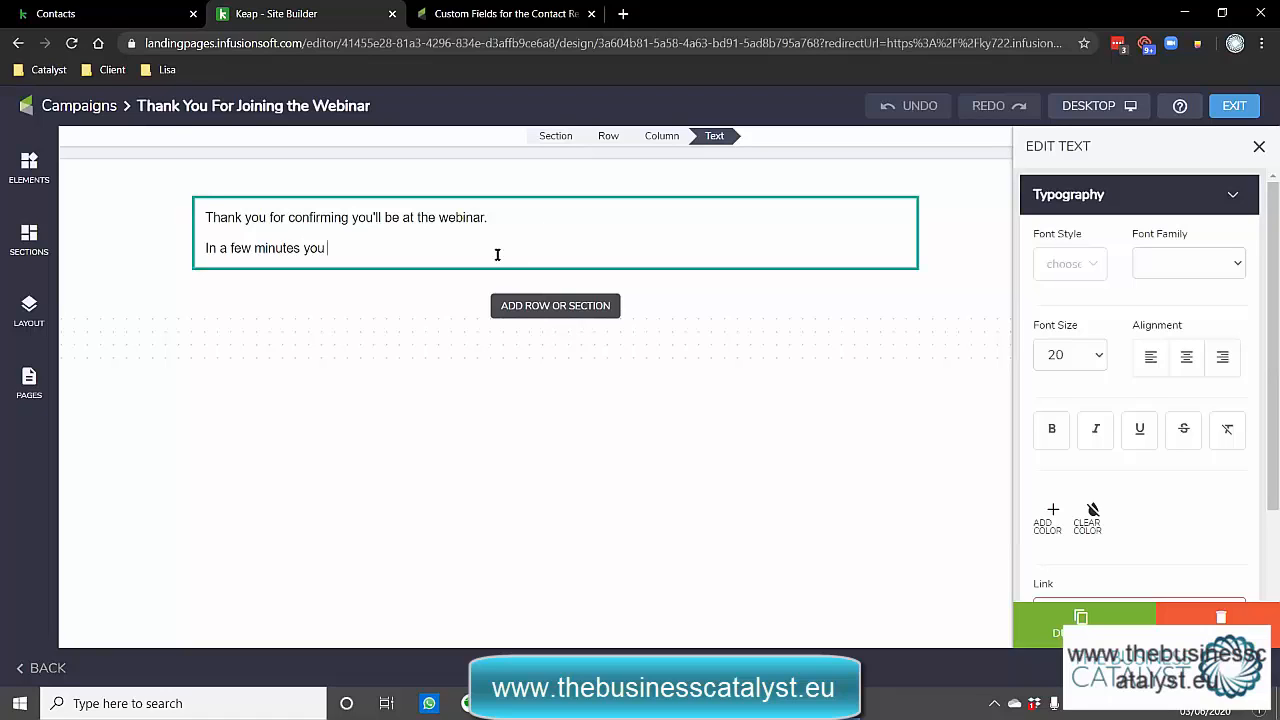
text(wil lget an email, please check your inbox and if it's in your junk/spam, please drag it over to your inbox.)
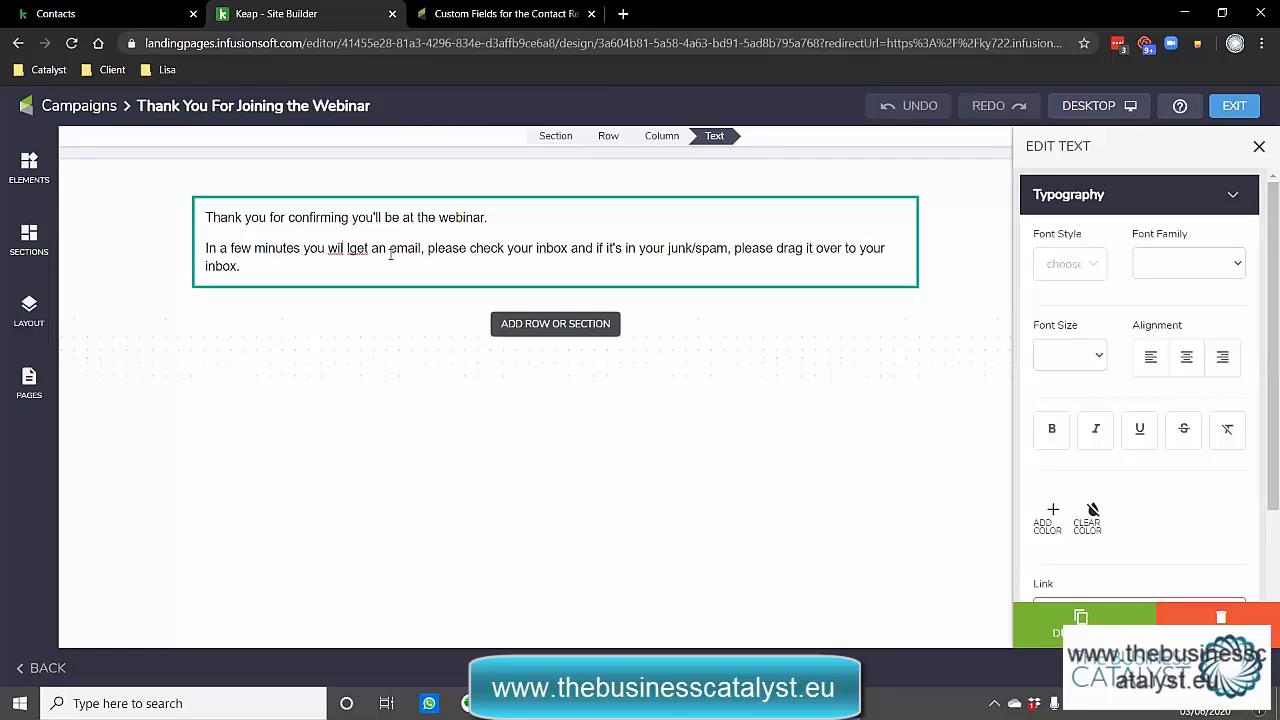
key(Delete)
key(Right)
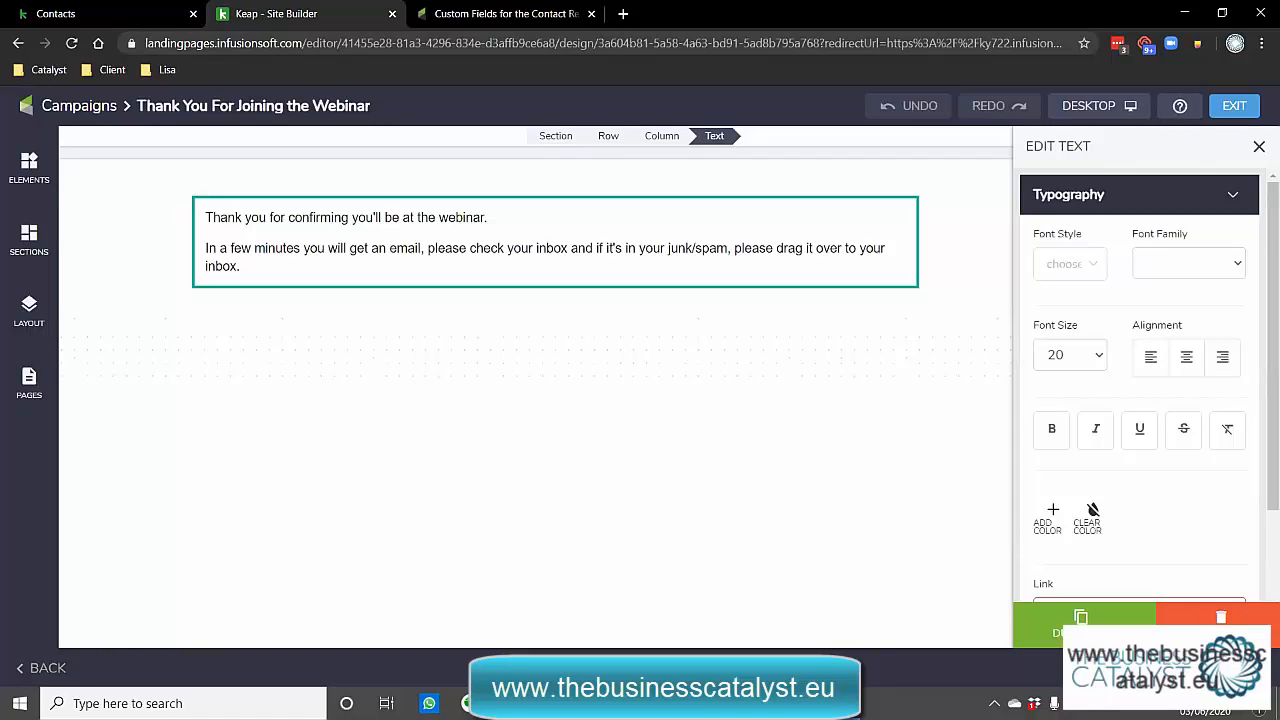
click(1240, 668)
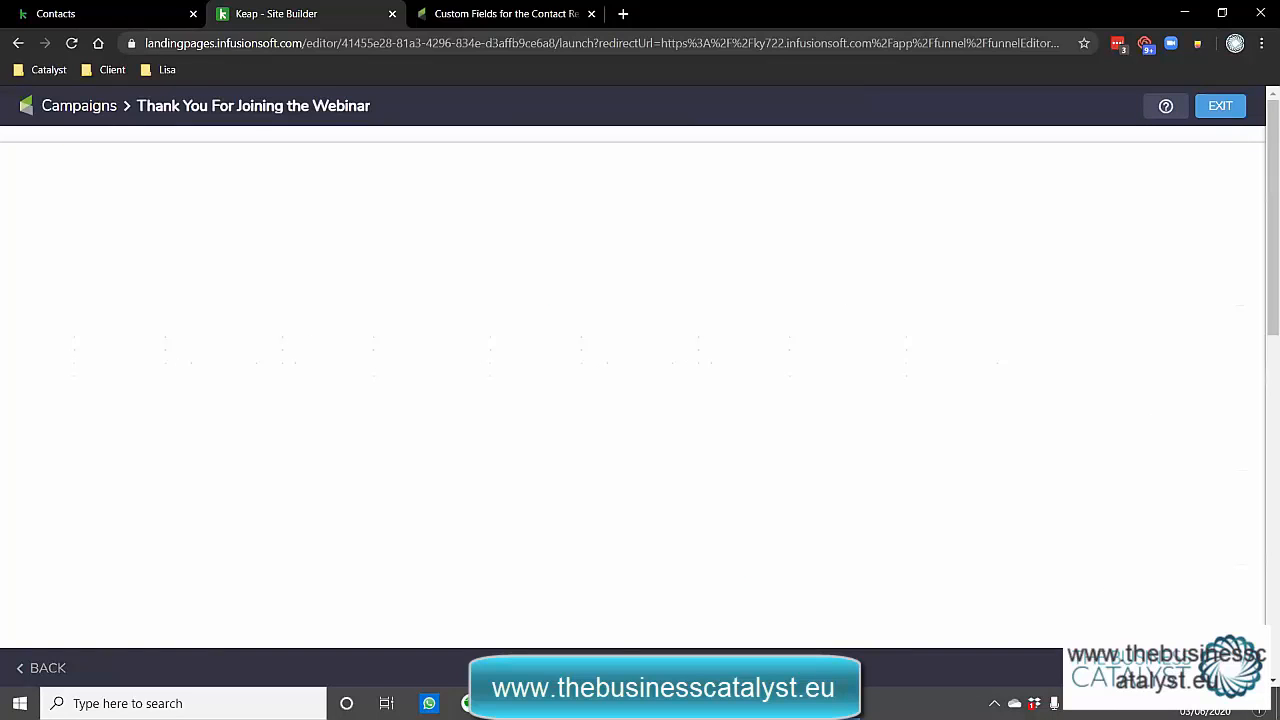
Publish the thank-you page and load its copied landing page URL in a new browser tab.
click(866, 462)
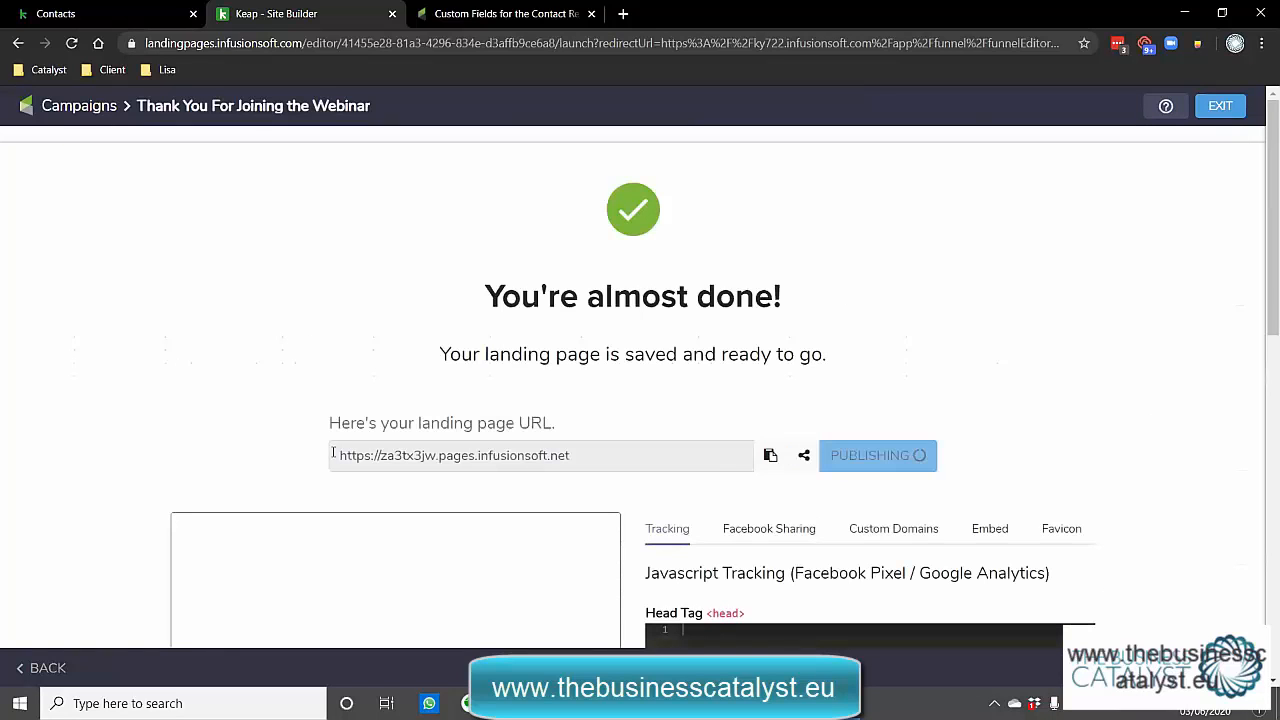
click(561, 452)
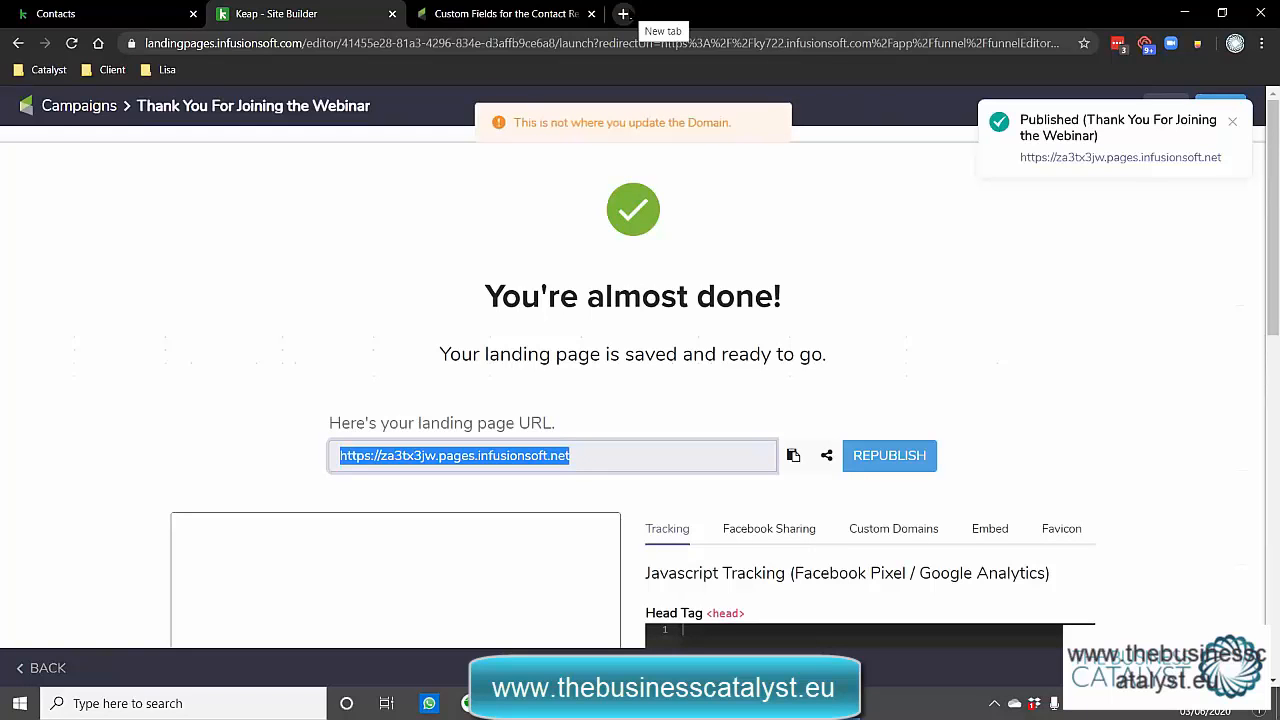
key(ctrl+c)
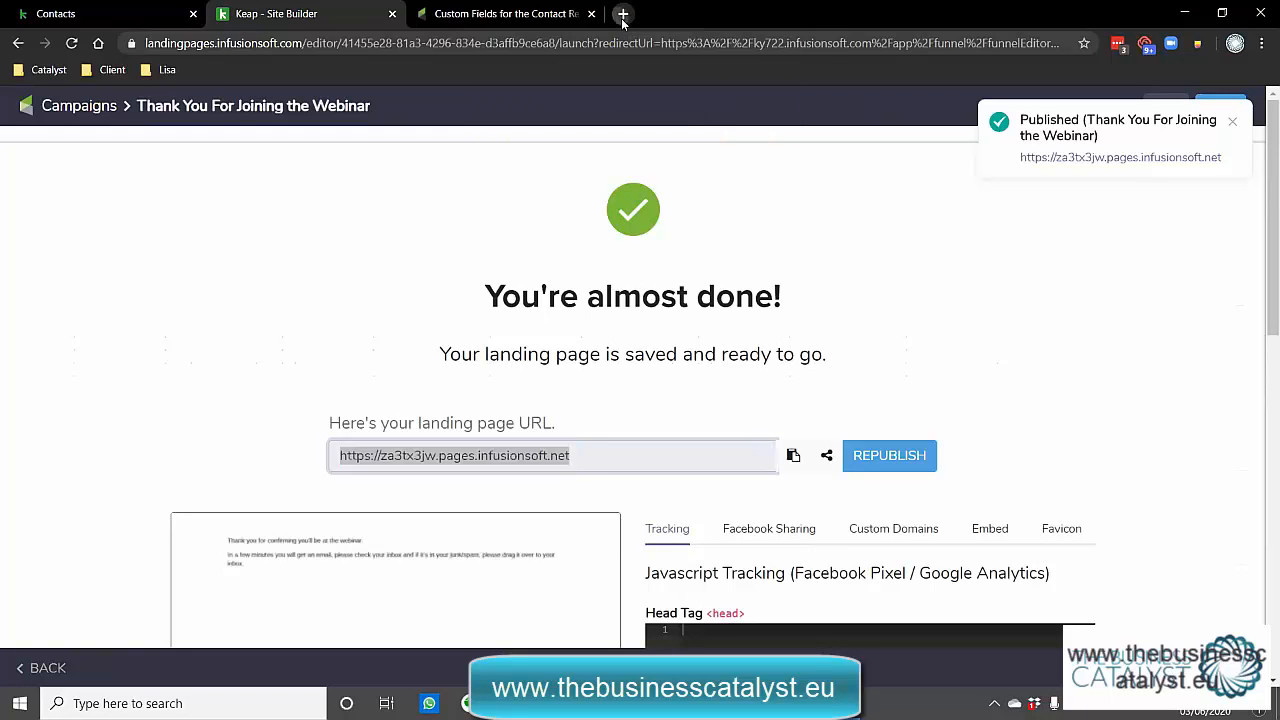
click(623, 14)
key(ctrl+v)
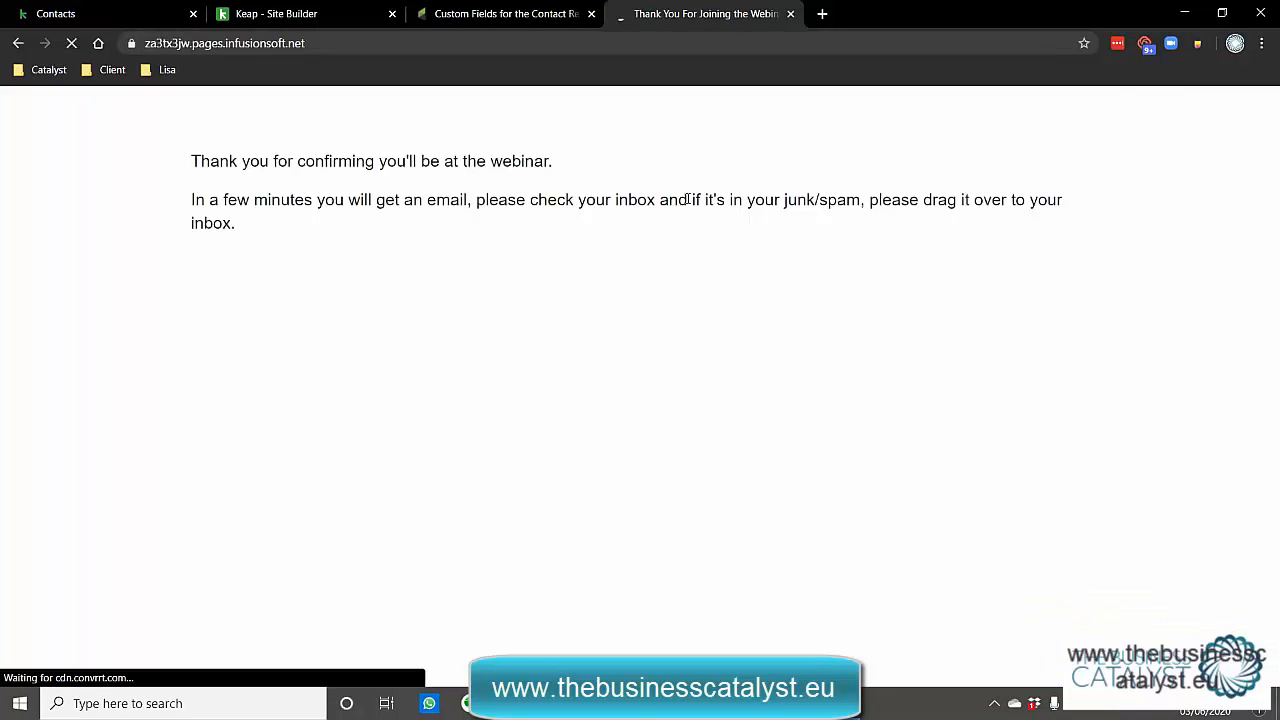
Check the live page's address, then go back to the Keap - Site Builder tab.
click(250, 43)
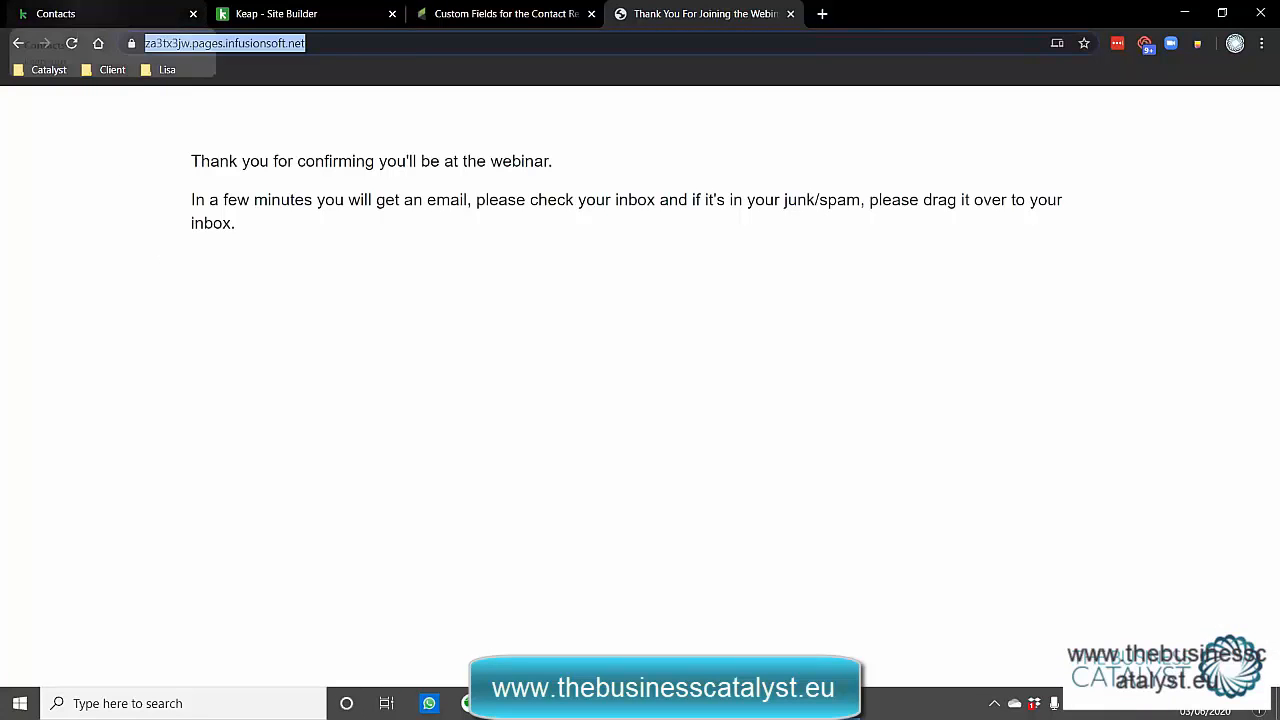
click(345, 8)
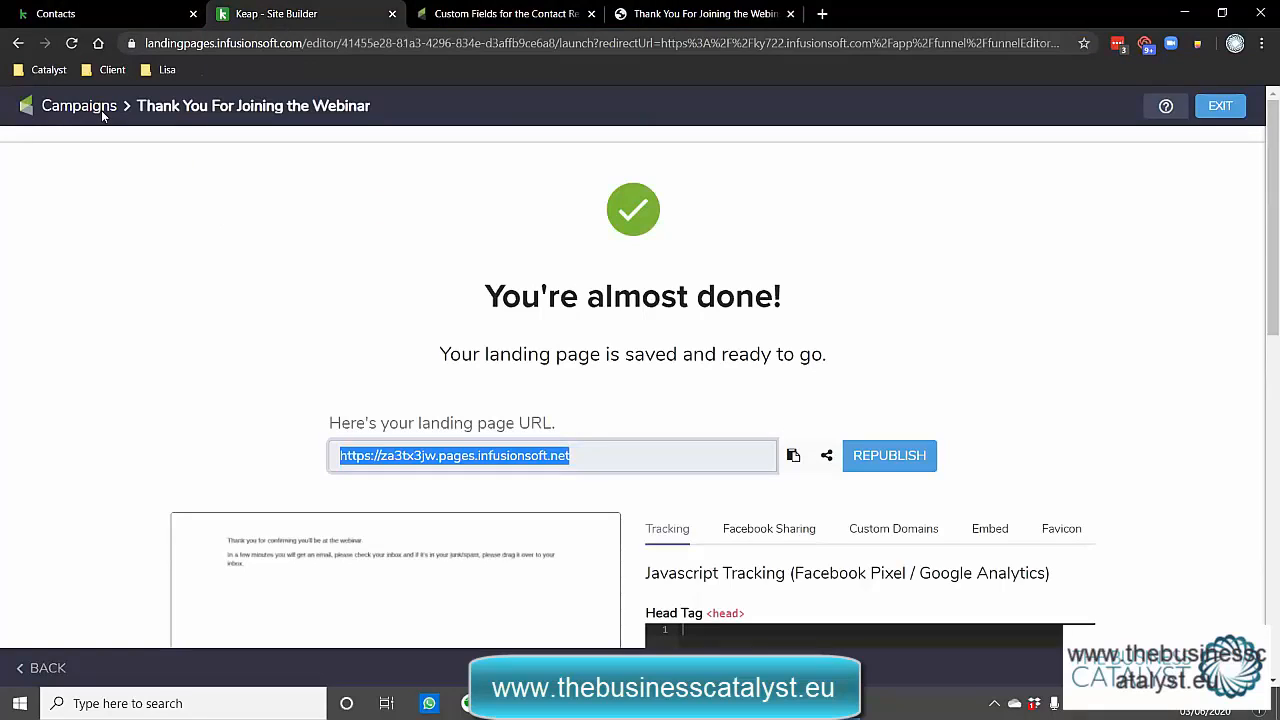
Exit the landing page confirmation screen so the Thank you goal shows Ready on the canvas.
click(1228, 110)
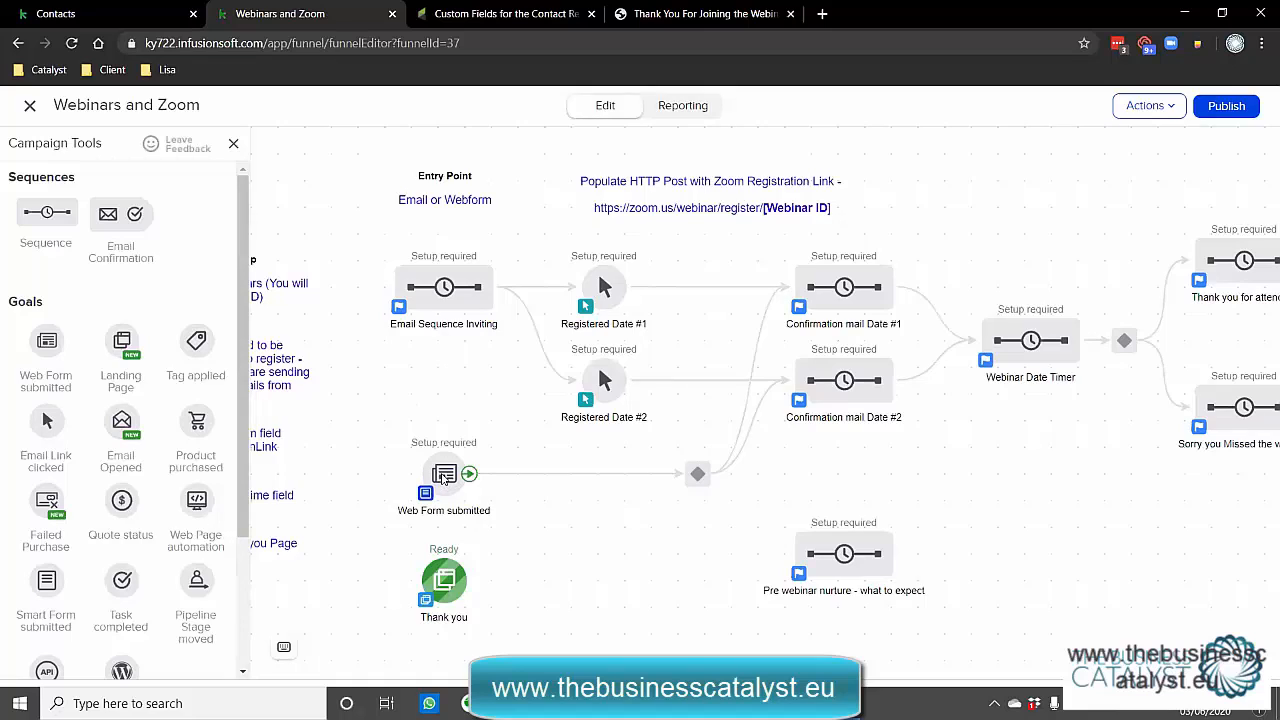
Check that the Web Form submitted form's Radio field offers Date 1 and Date 2, then cancel without changes.
double_click(443, 476)
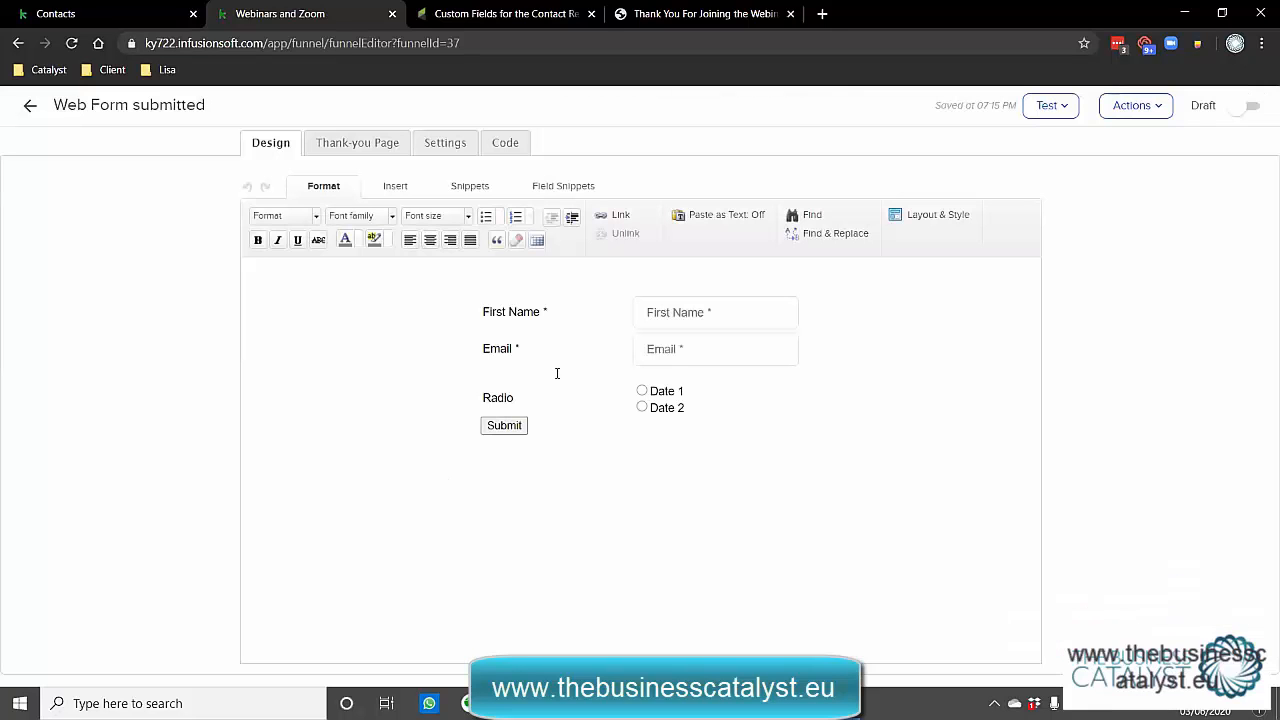
mouse_move(557, 373)
click(668, 397)
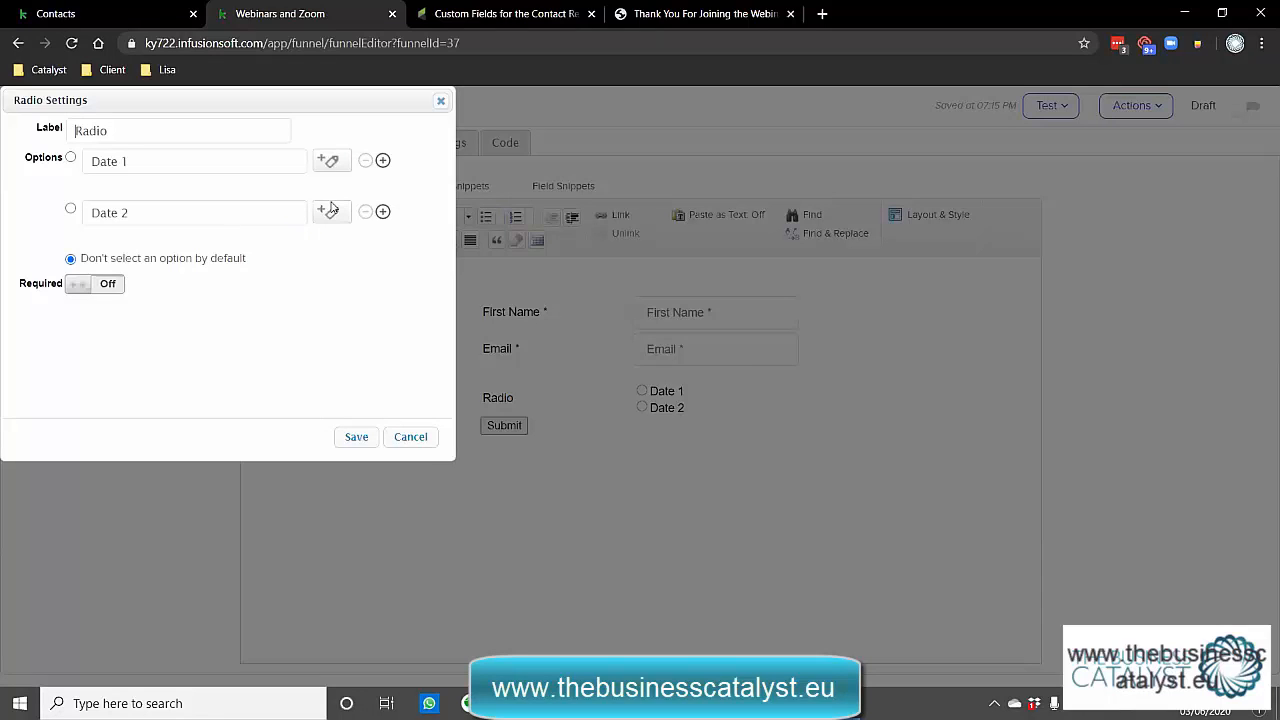
click(409, 439)
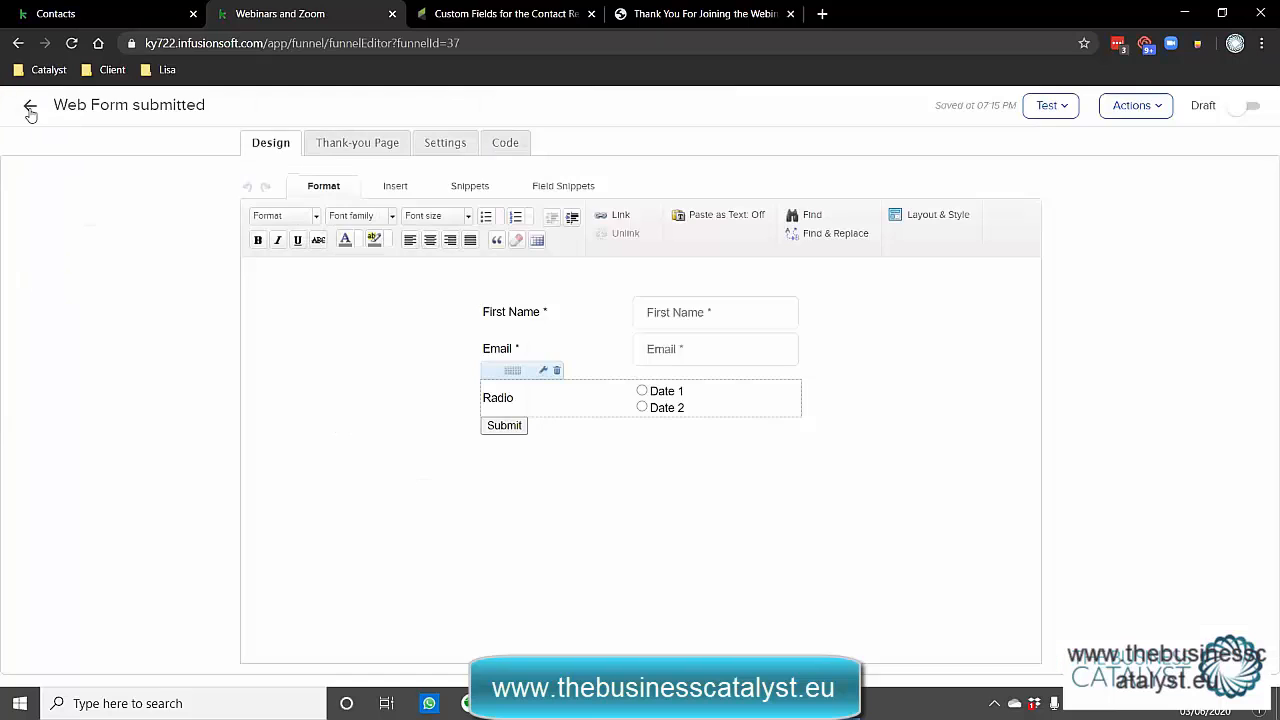
click(28, 110)
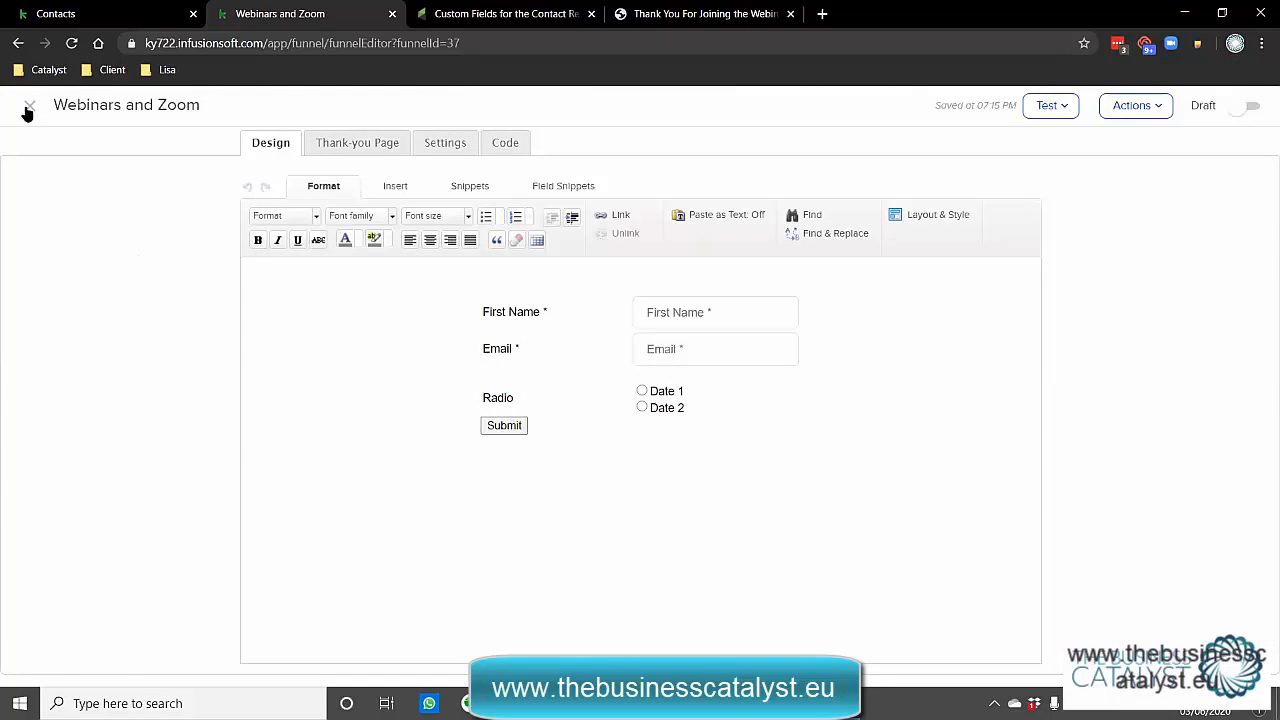
Close the web form and open the Email Sequence Inviting sequence from the campaign canvas.
click(28, 110)
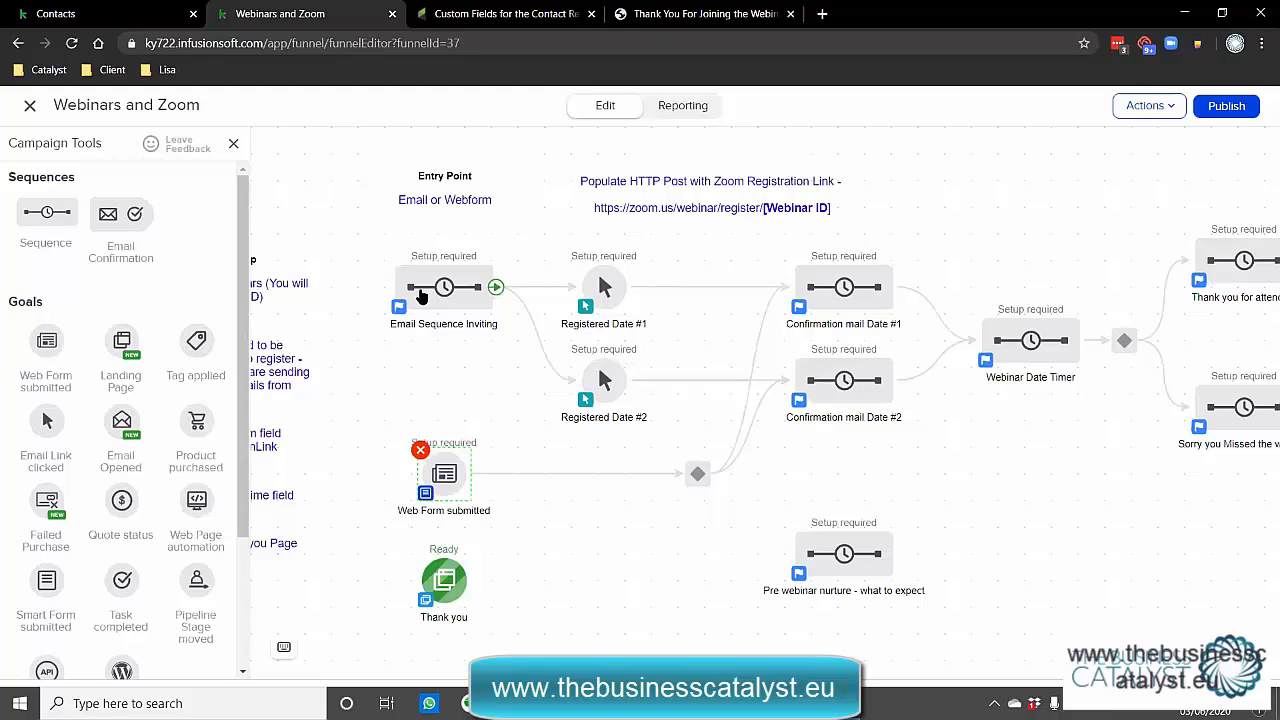
double_click(420, 295)
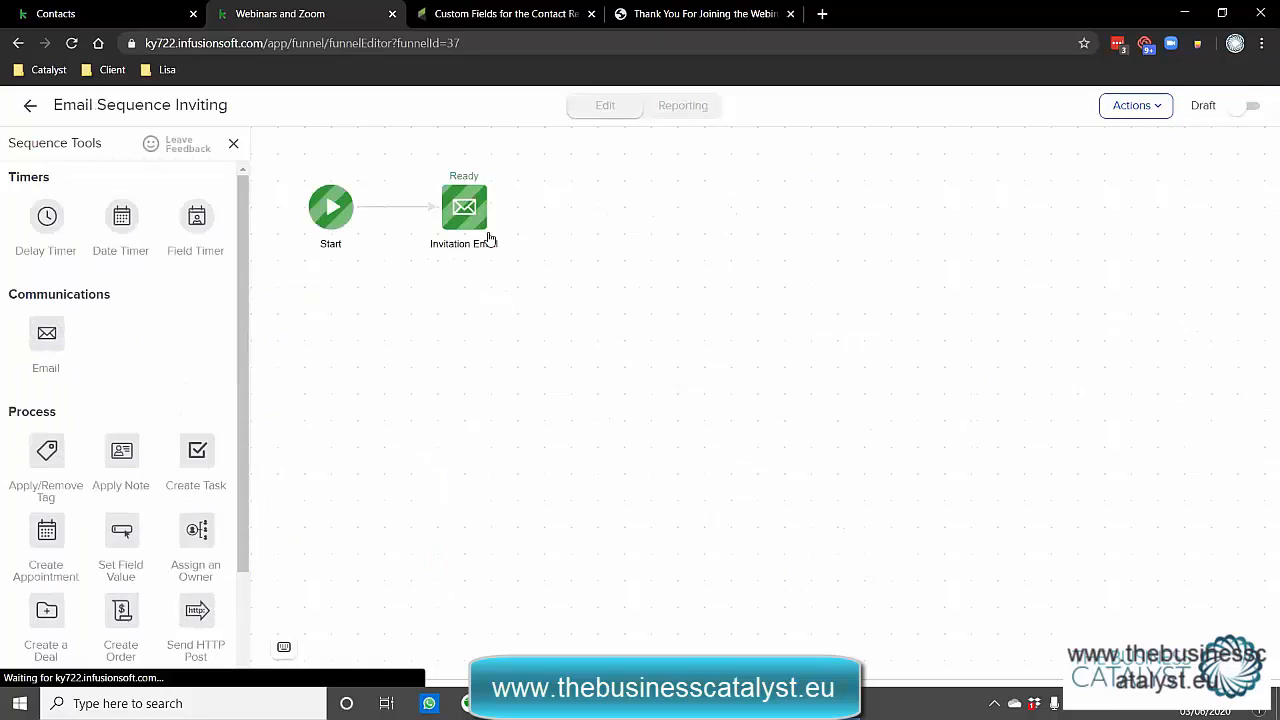
double_click(457, 215)
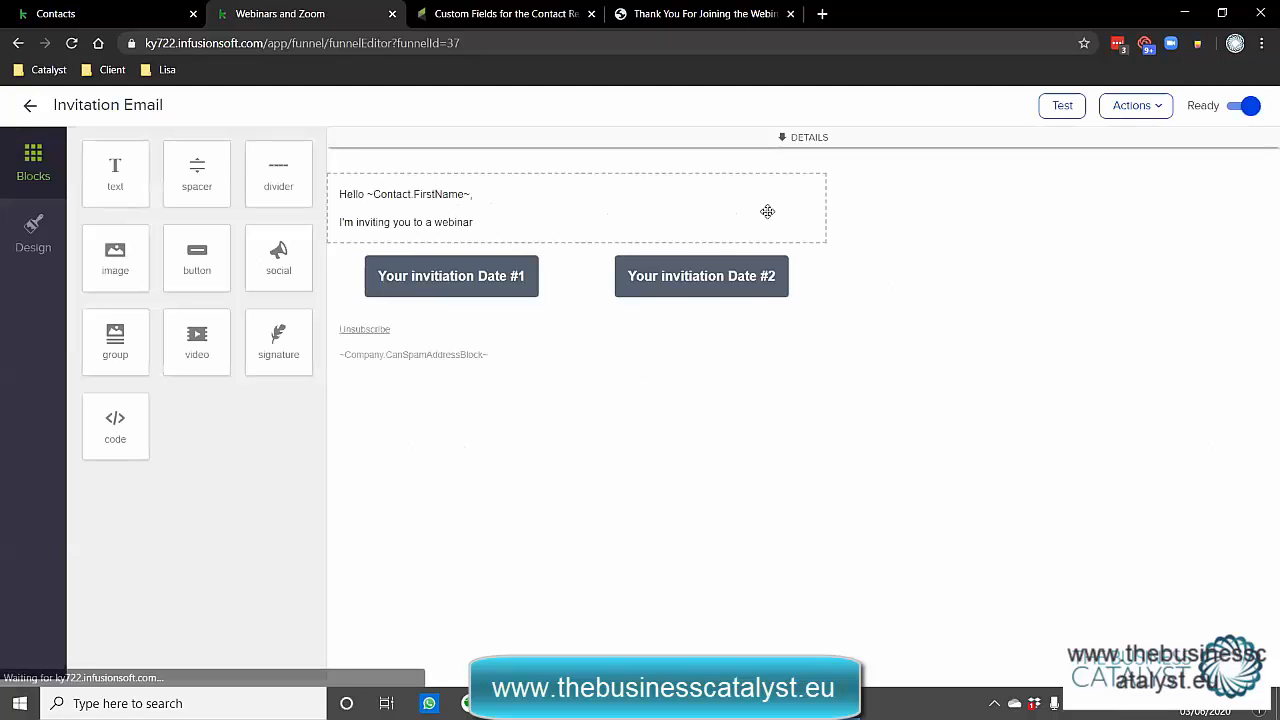
click(469, 275)
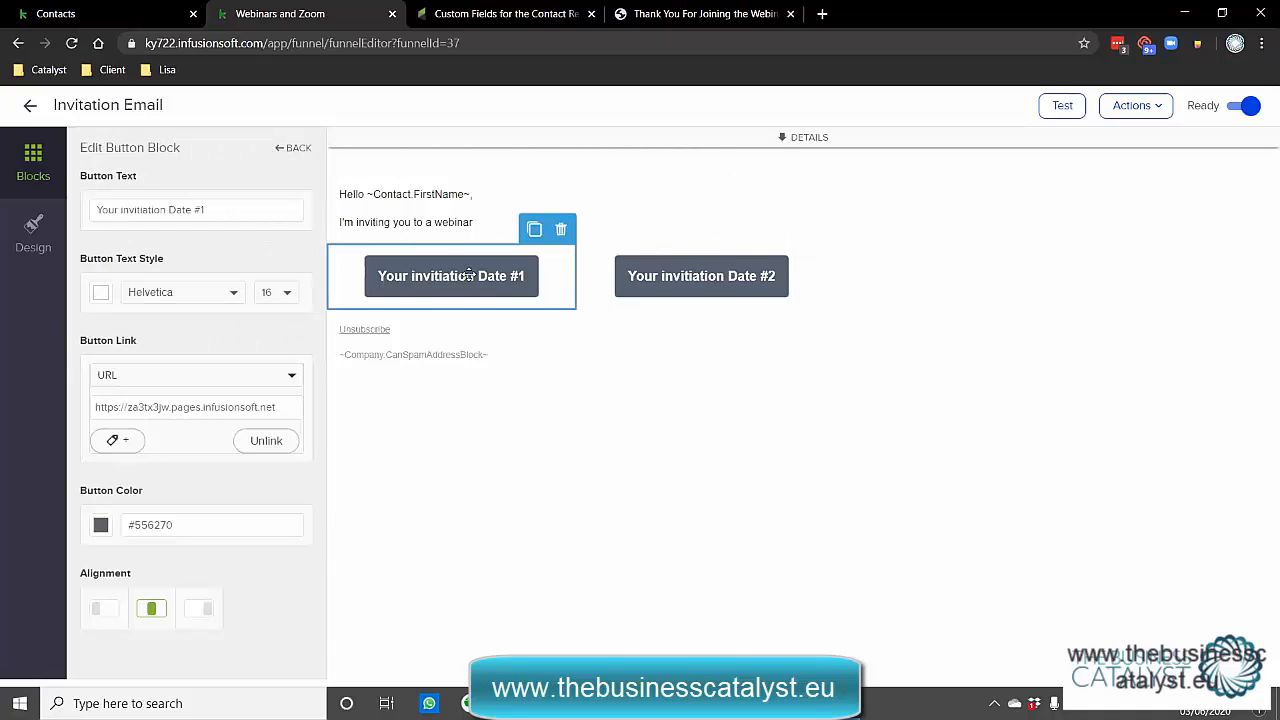
click(647, 275)
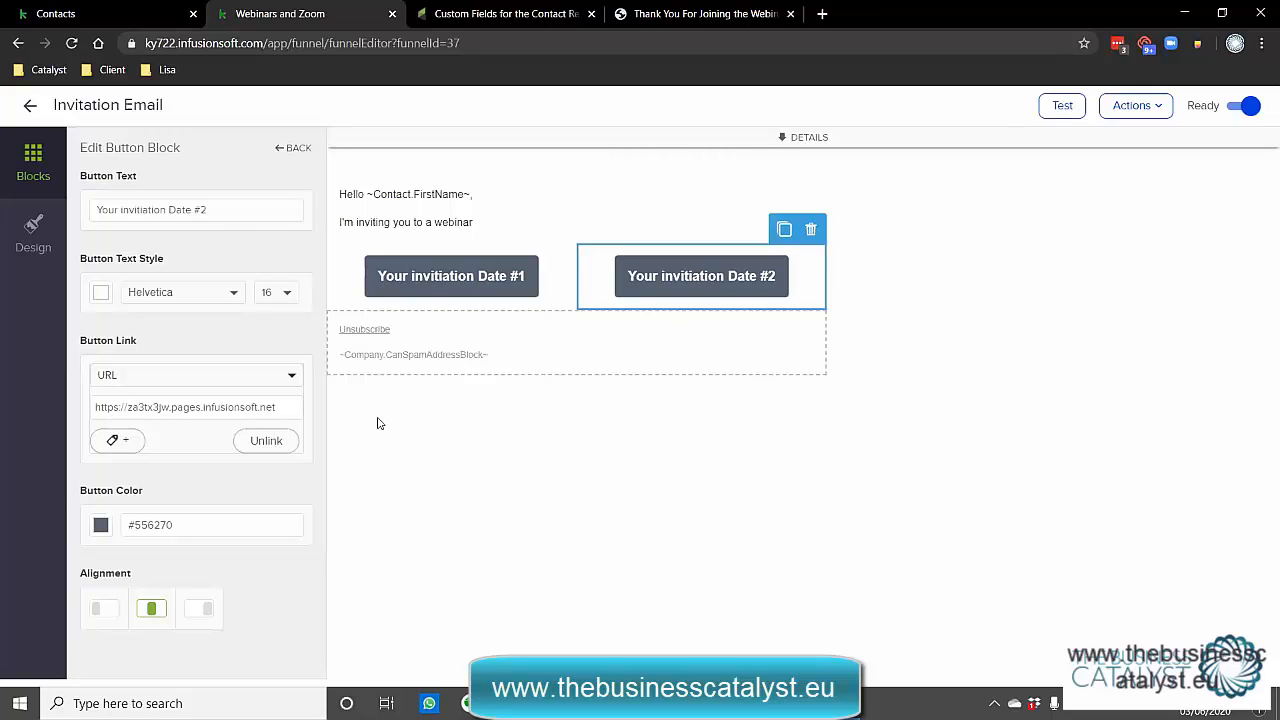
click(434, 288)
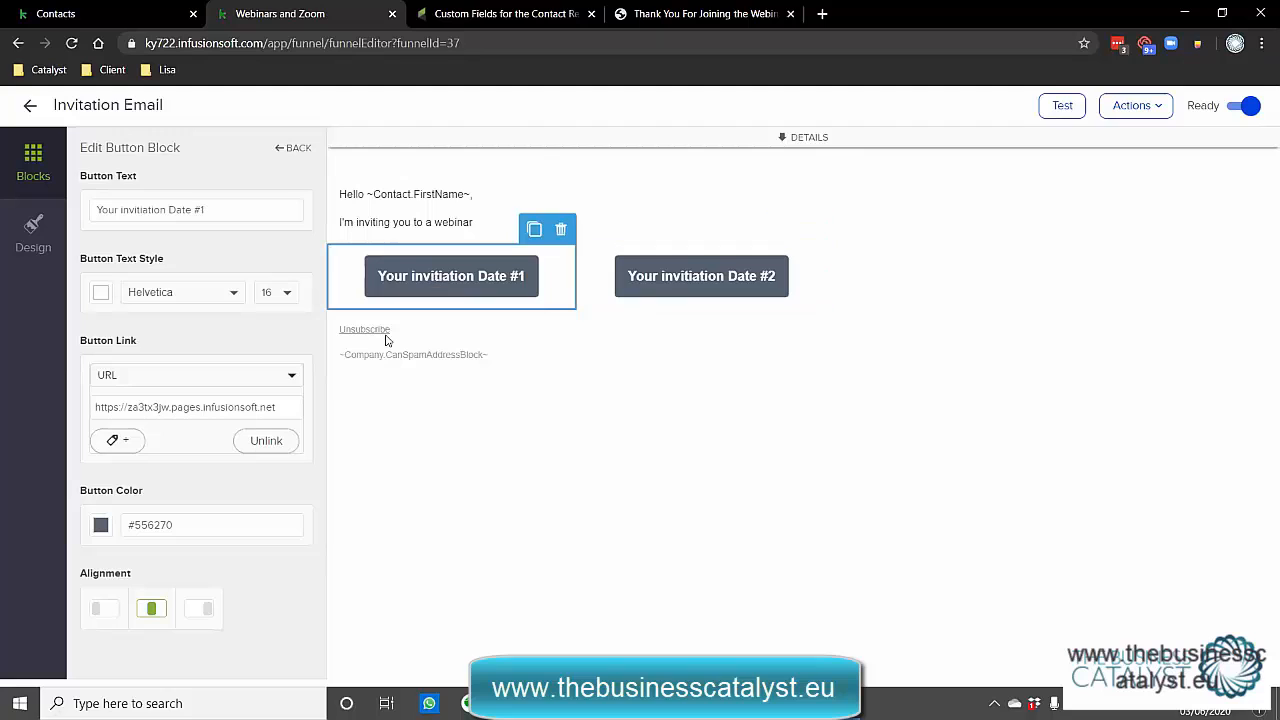
triple_click(181, 407)
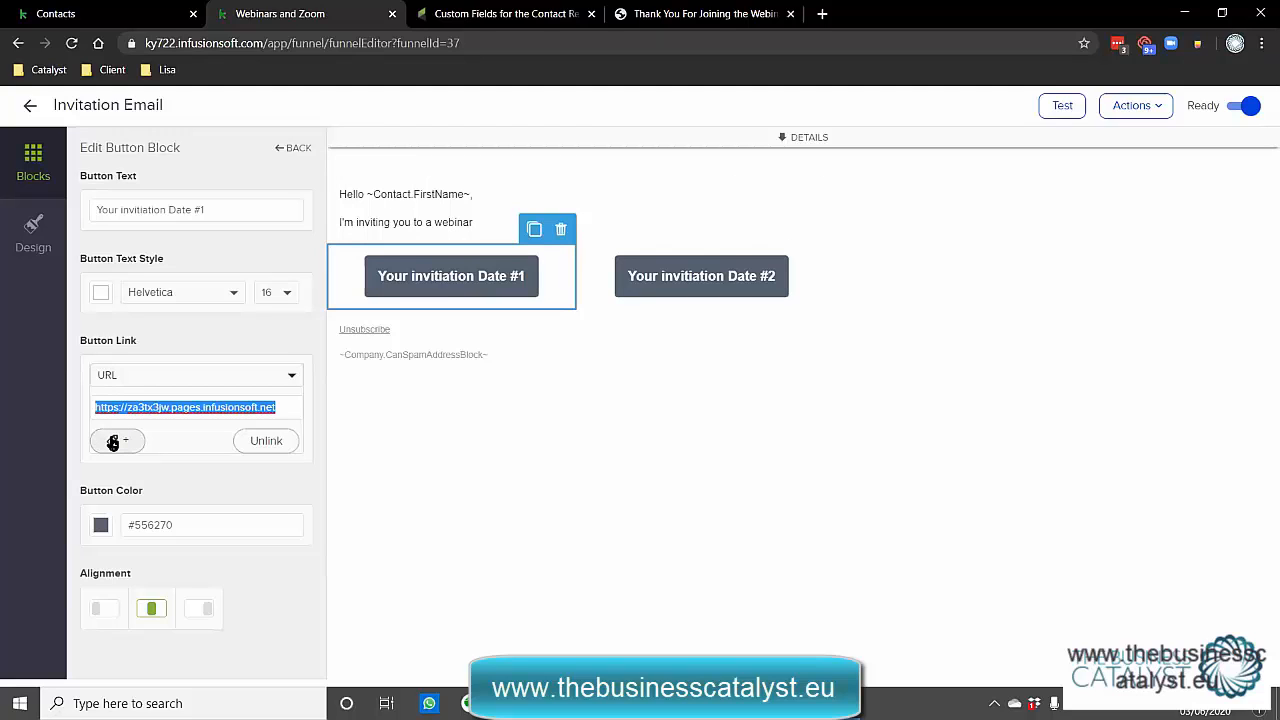
click(29, 107)
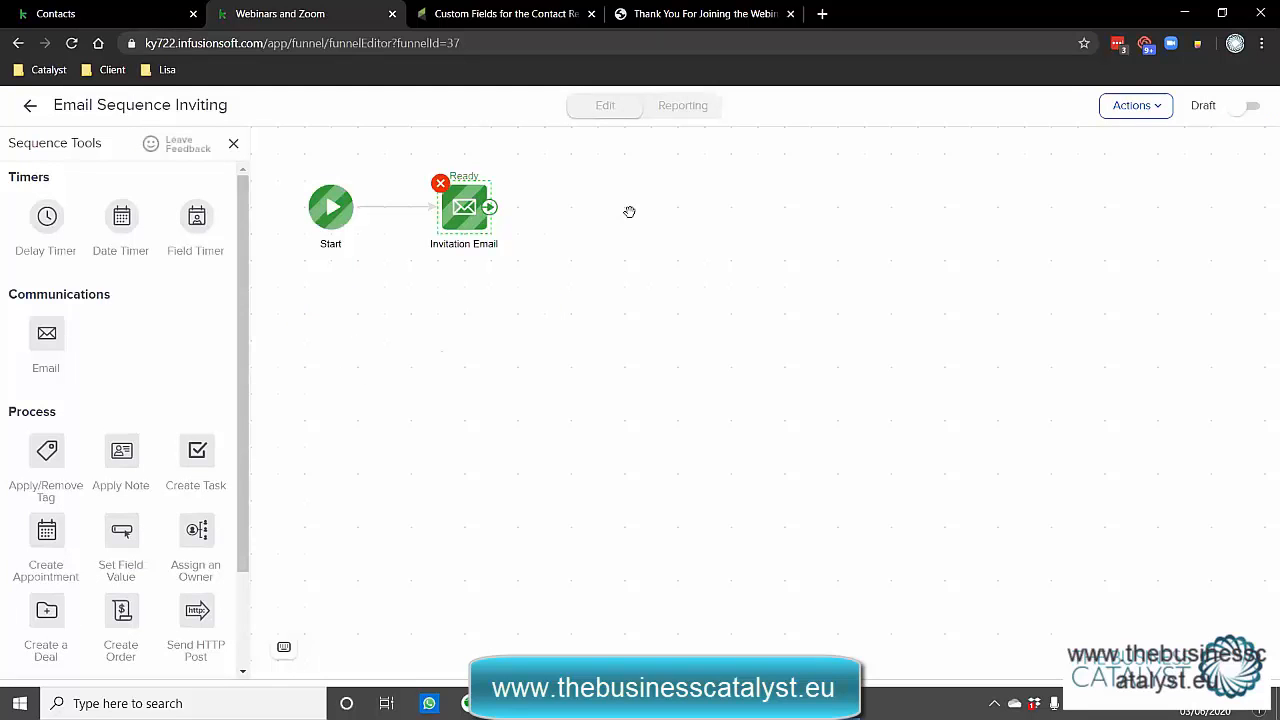
Insert a delay timer between the two Invitation Emails, then return to the Webinars and Zoom campaign.
drag(54, 216, 645, 209)
drag(468, 212, 771, 217)
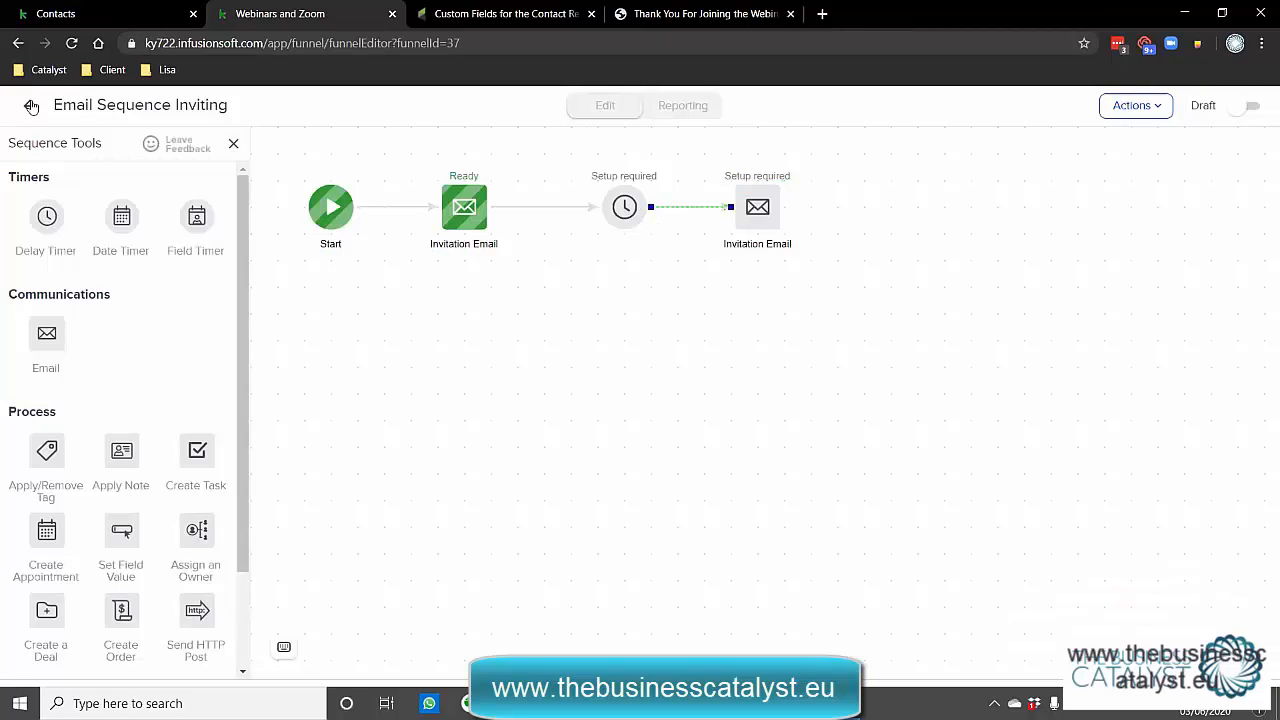
click(31, 107)
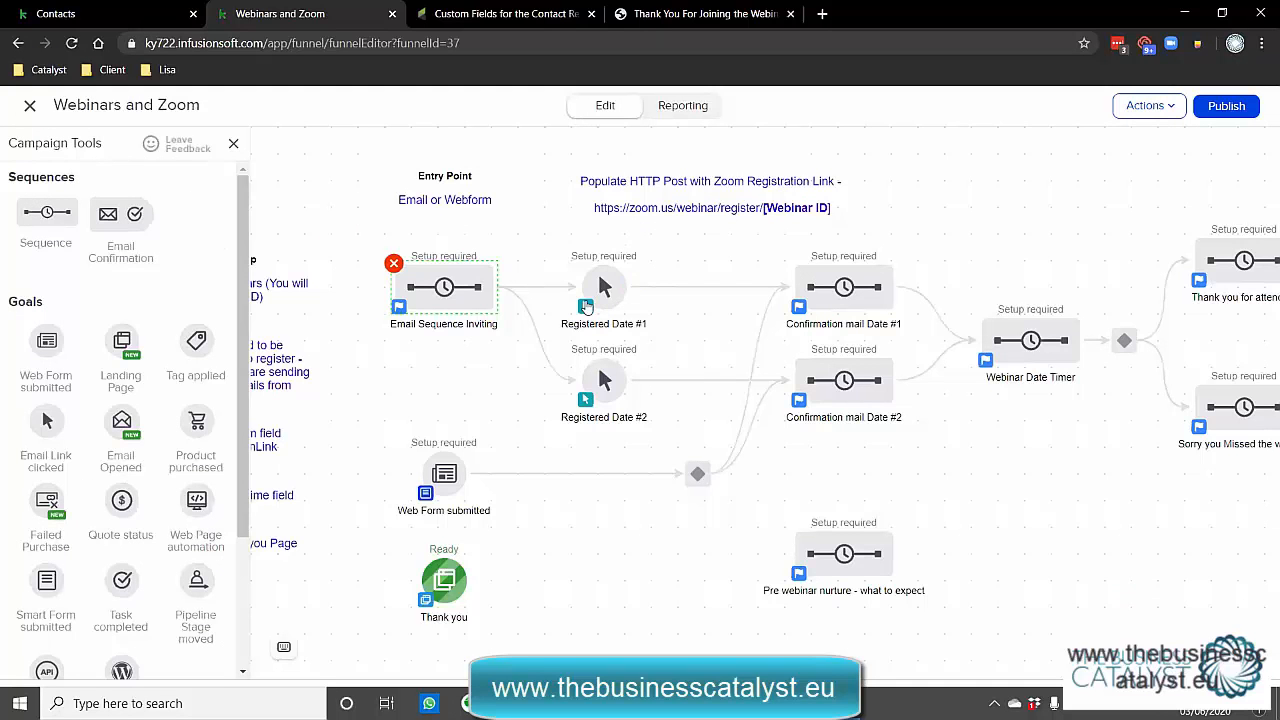
Make Registered Date #1 track the Date #1 invitation link.
mouse_move(487, 336)
double_click(604, 288)
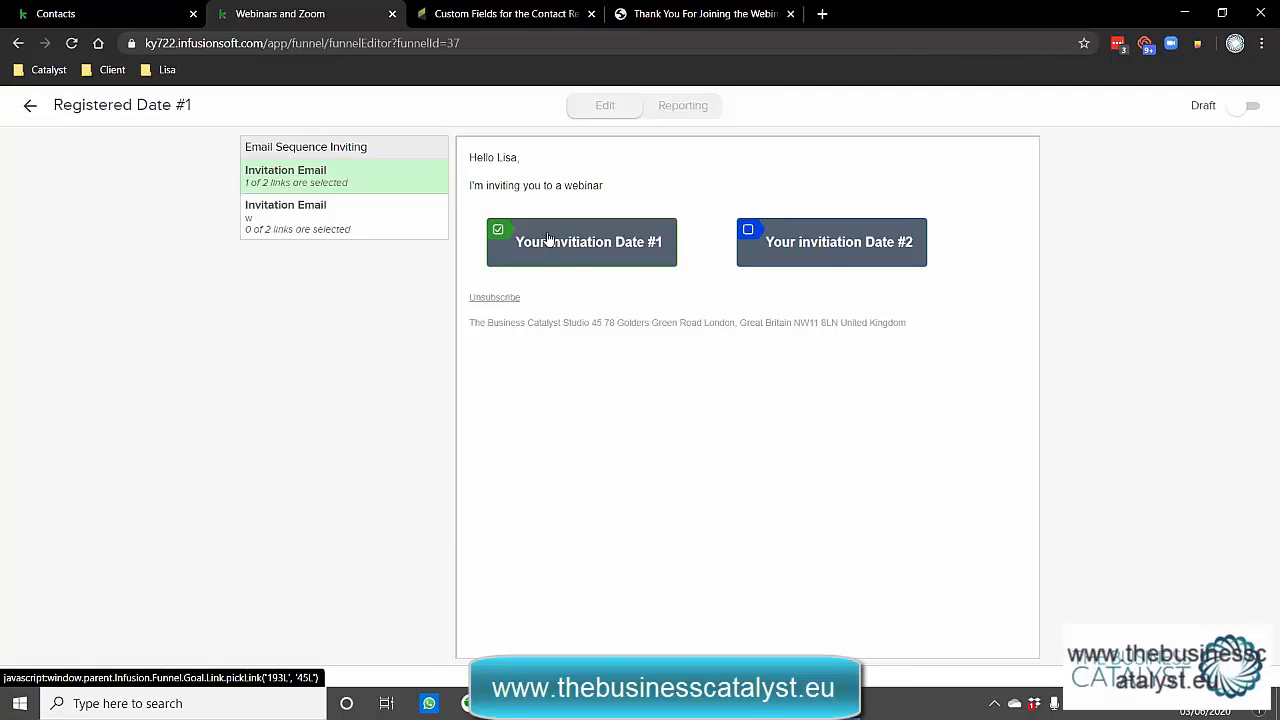
drag(200, 110, 52, 113)
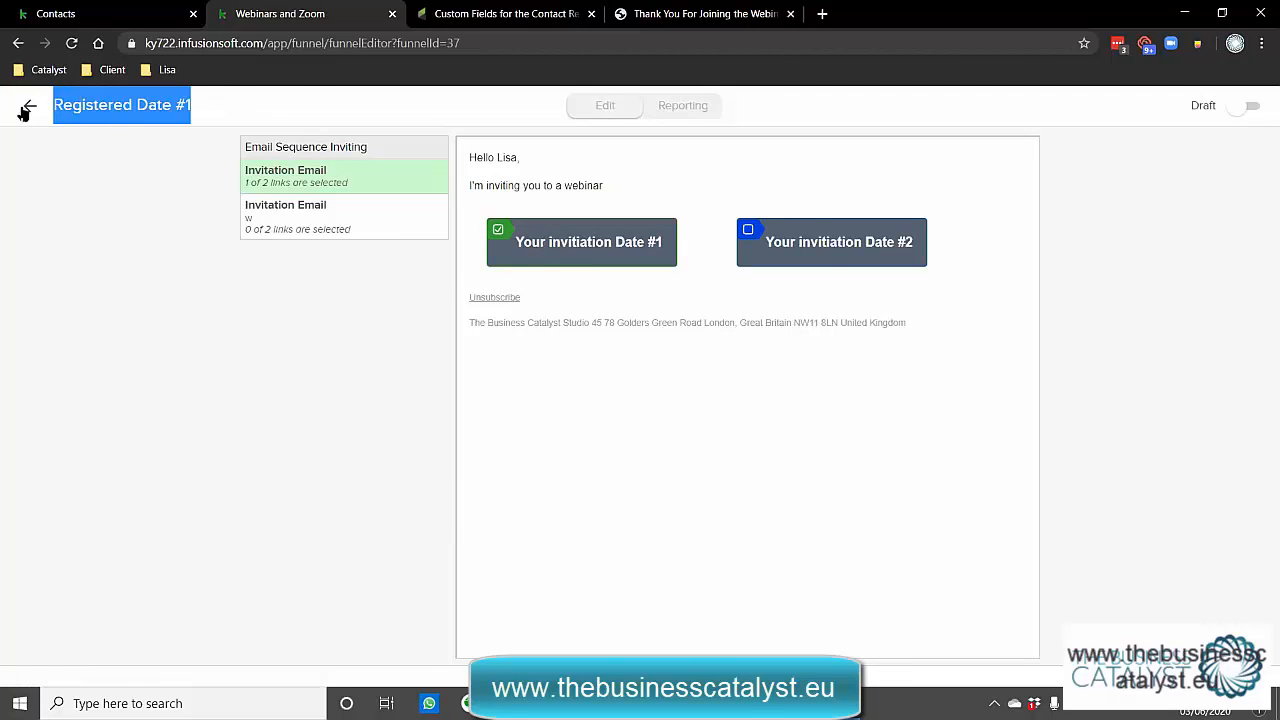
click(30, 106)
Make Registered Date #2 track the Date #2 invitation link.
right_click(602, 384)
click(680, 411)
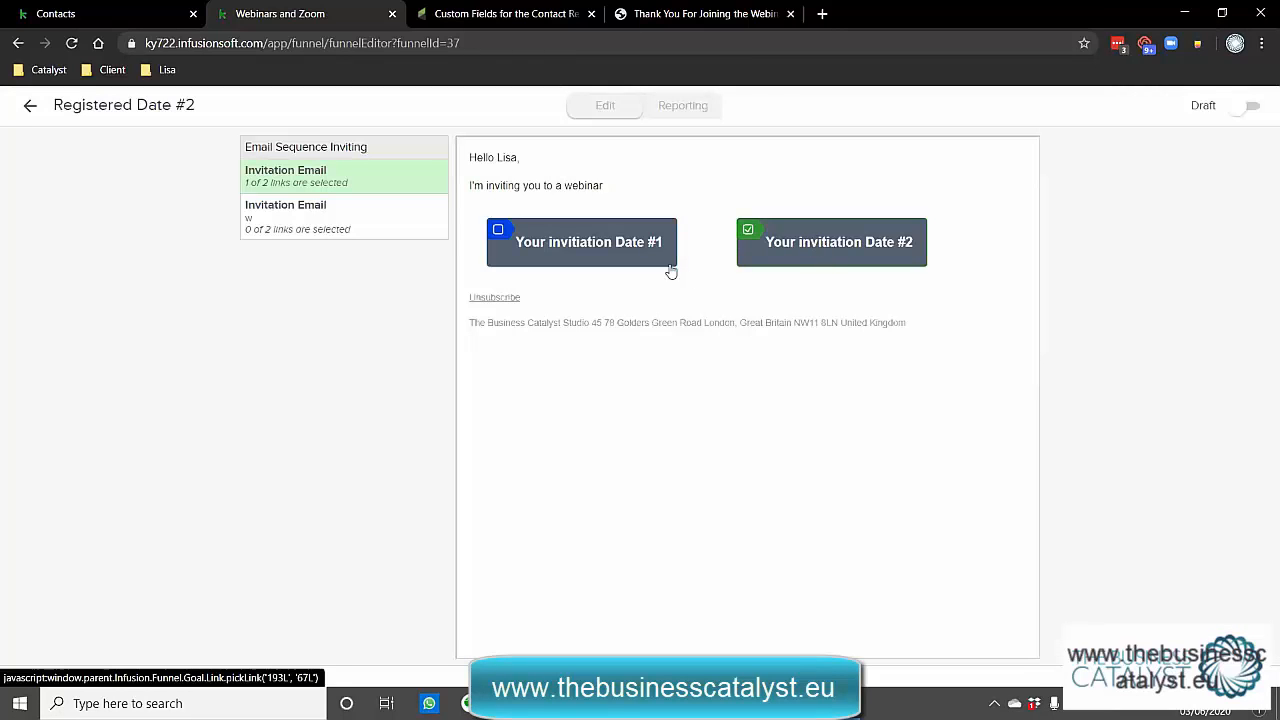
click(30, 107)
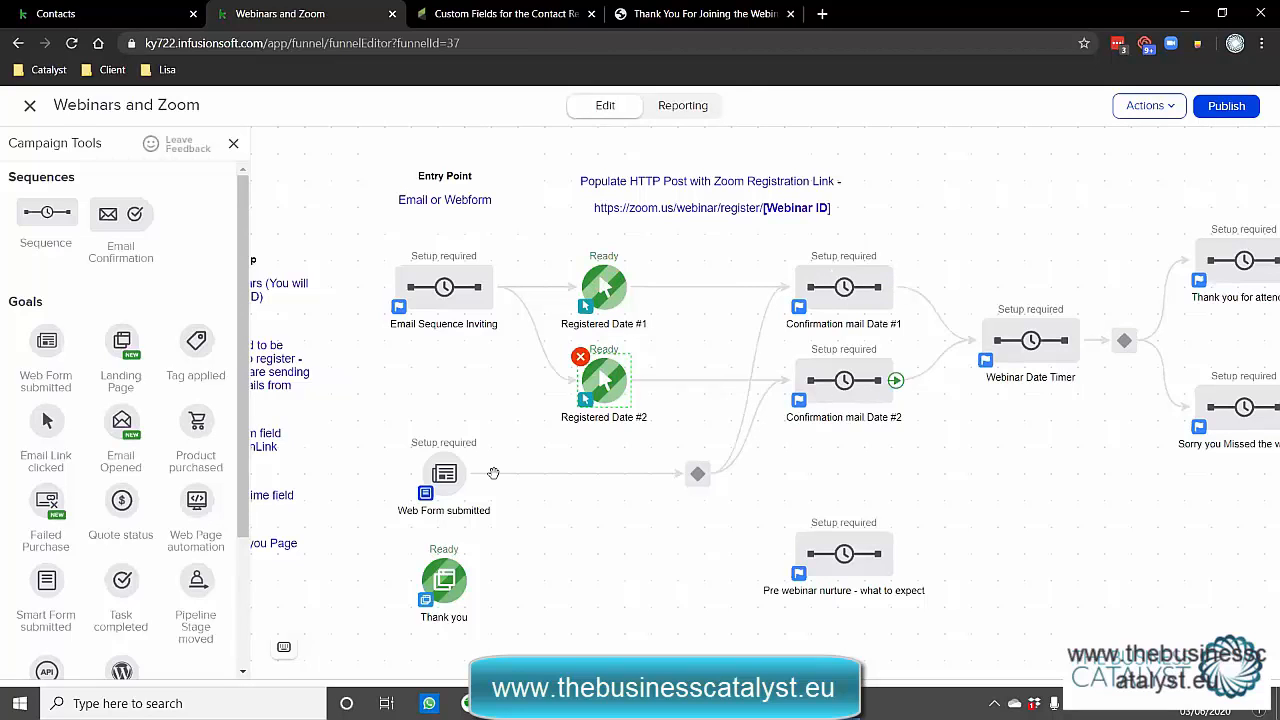
click(689, 479)
click(760, 503)
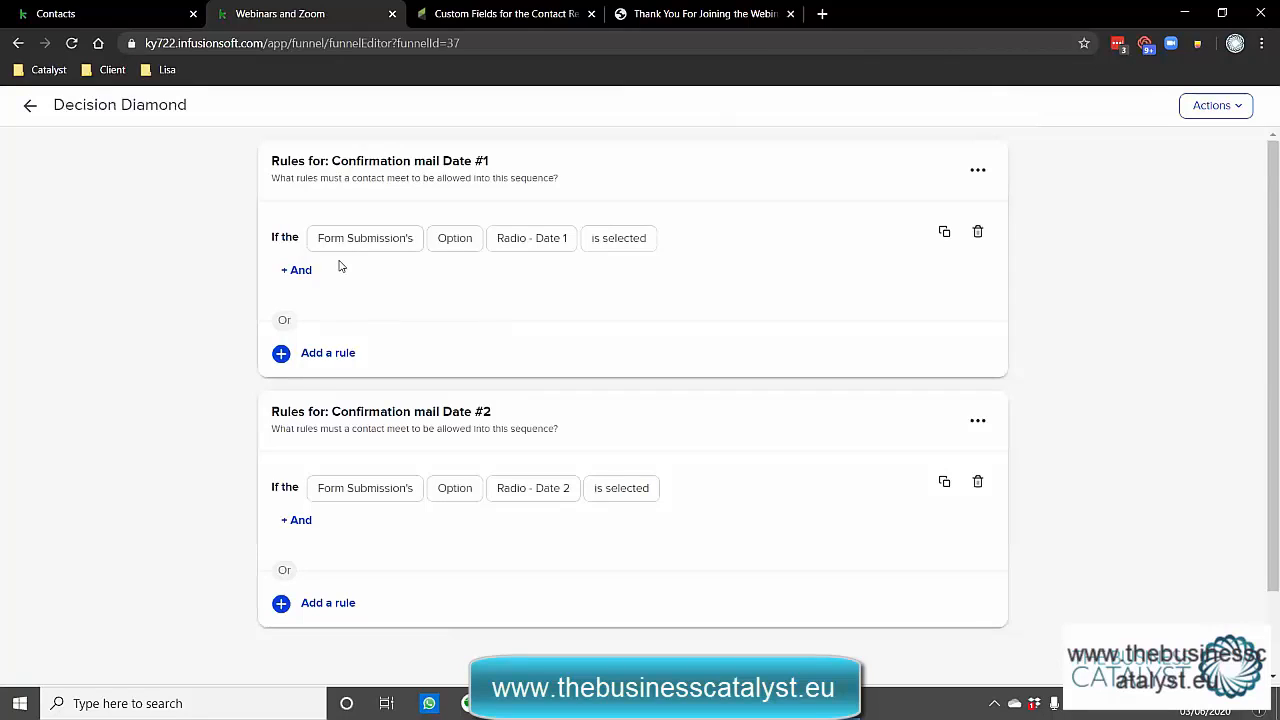
click(361, 243)
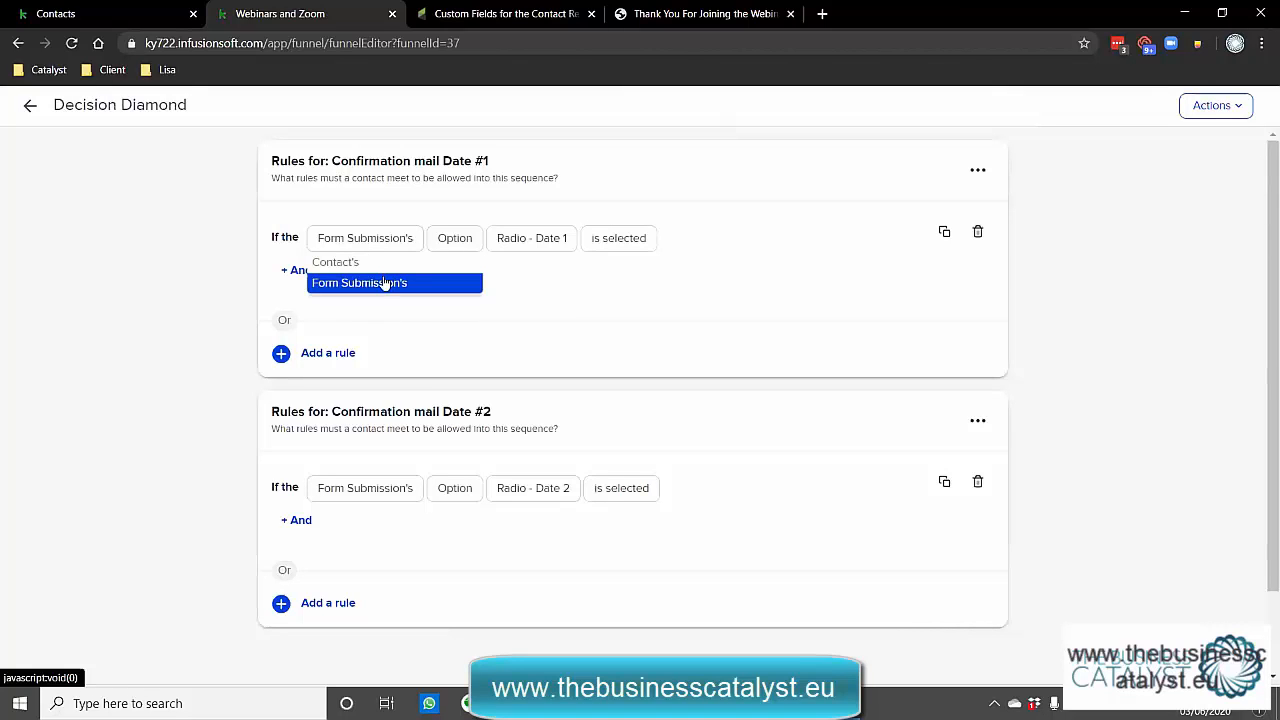
click(552, 288)
click(532, 242)
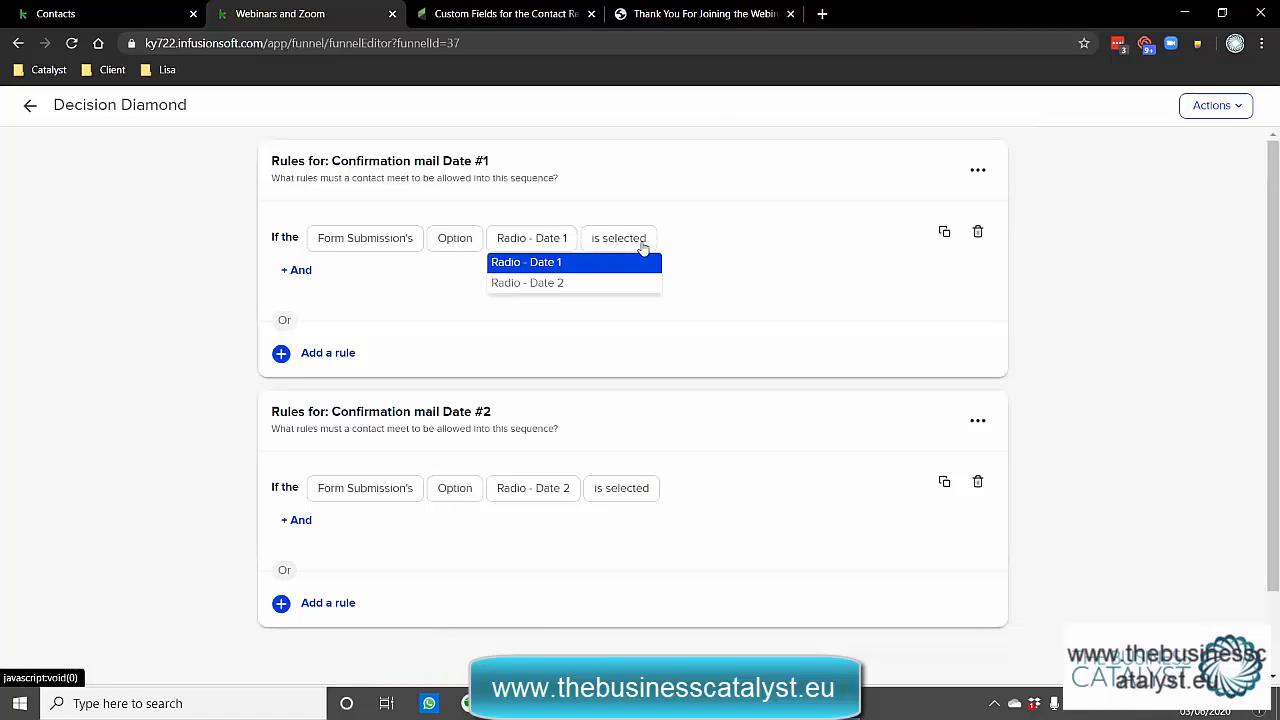
click(719, 242)
drag(490, 161, 443, 161)
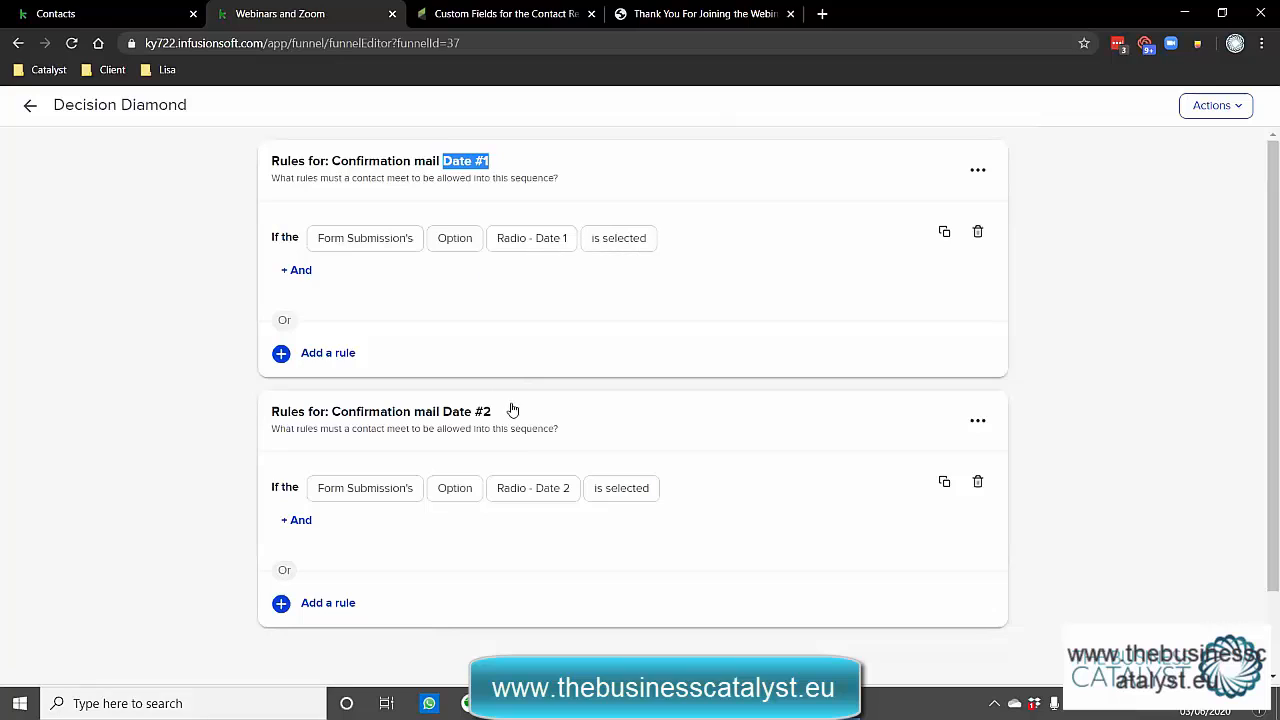
drag(512, 411, 439, 411)
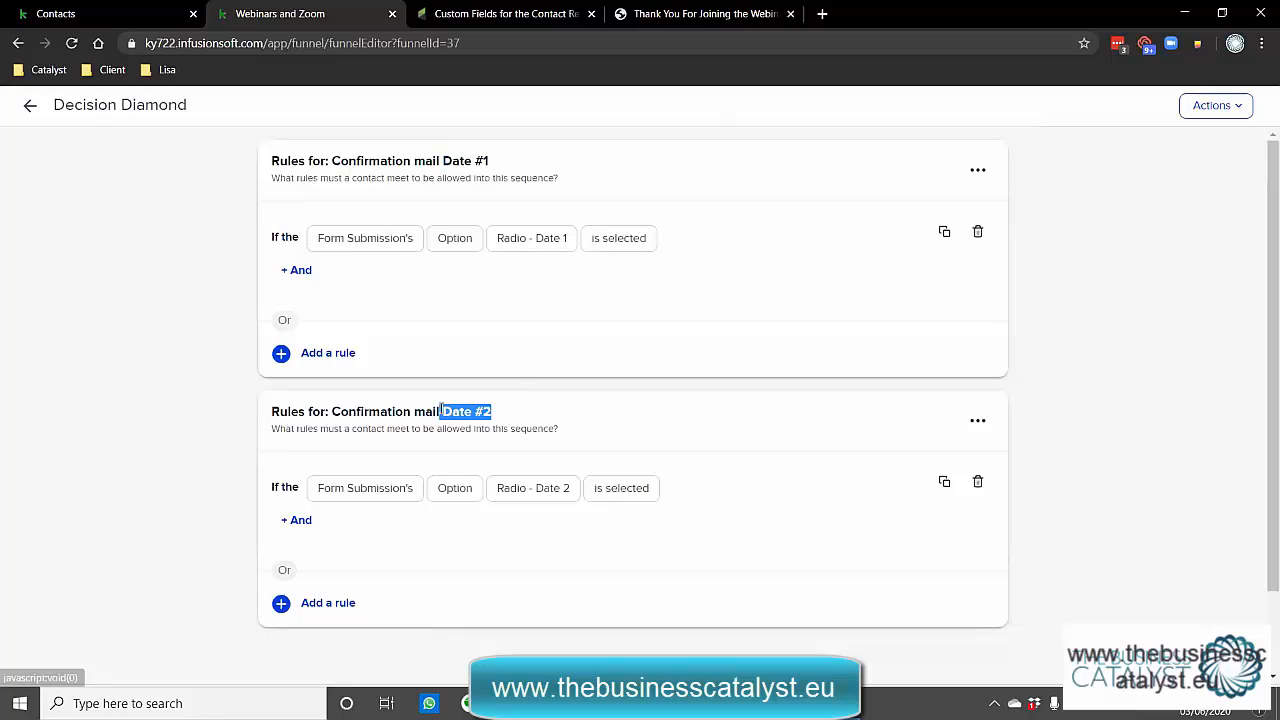
click(29, 107)
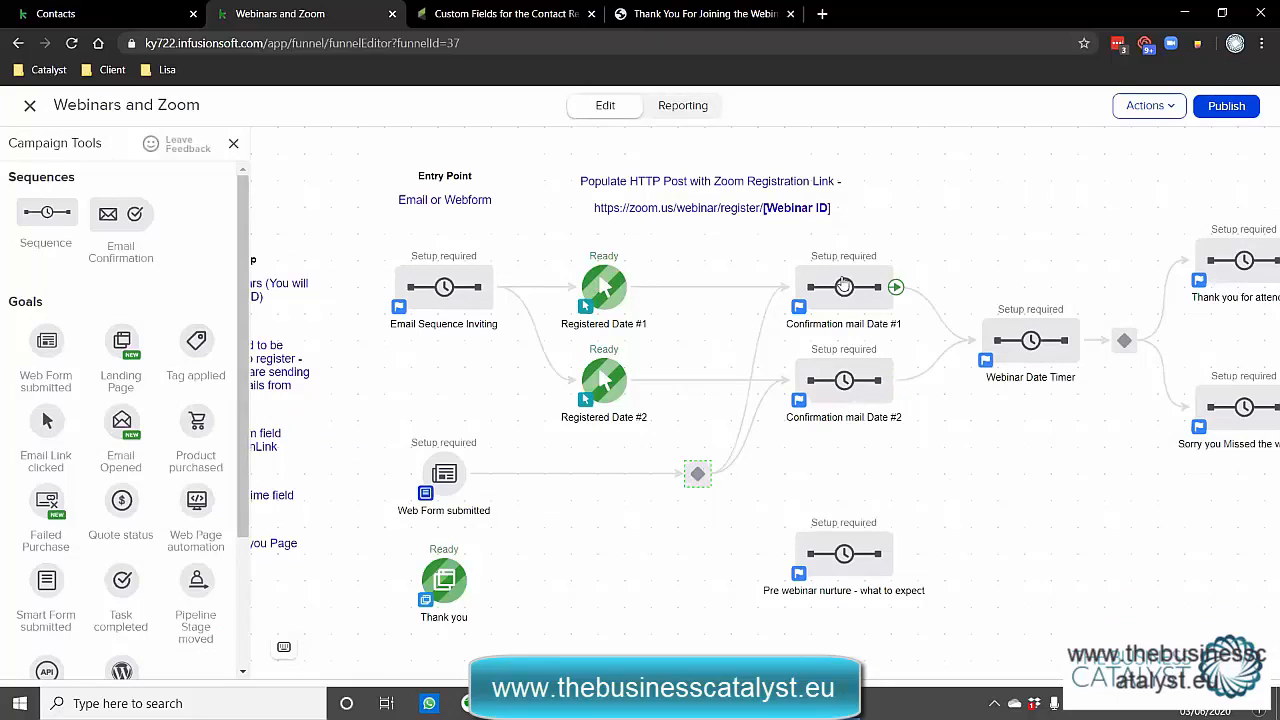
double_click(843, 287)
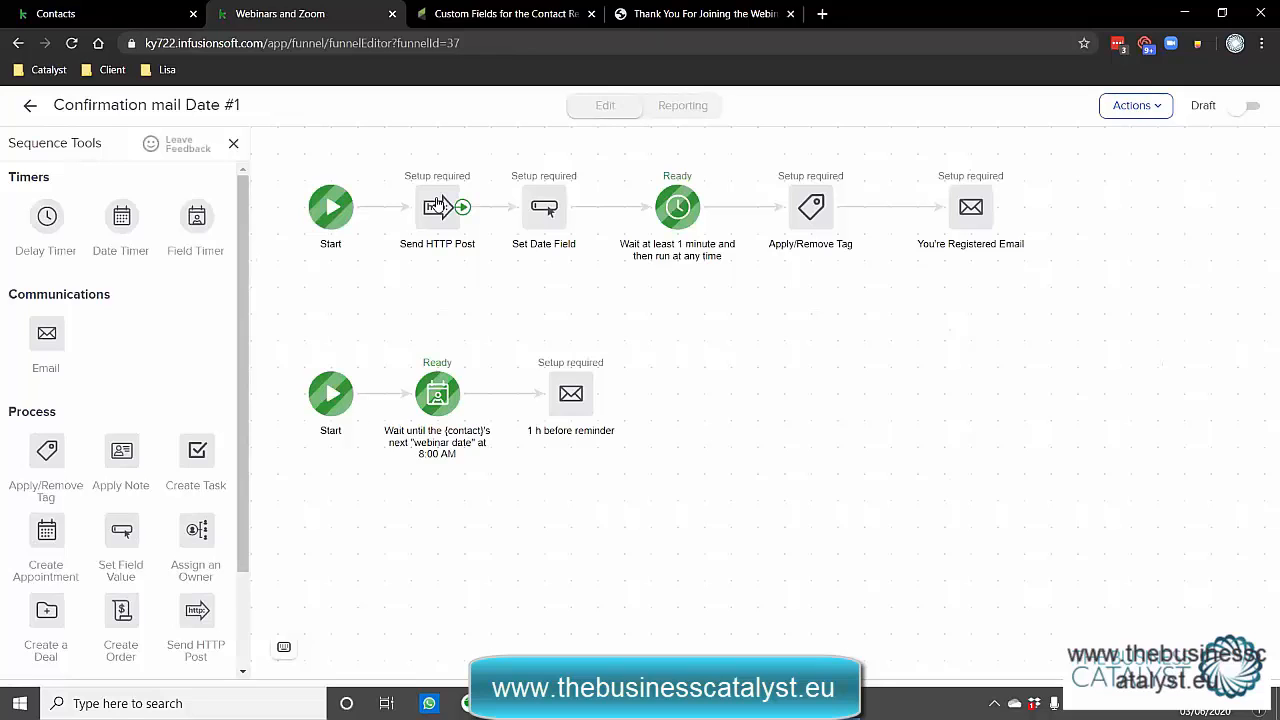
click(32, 107)
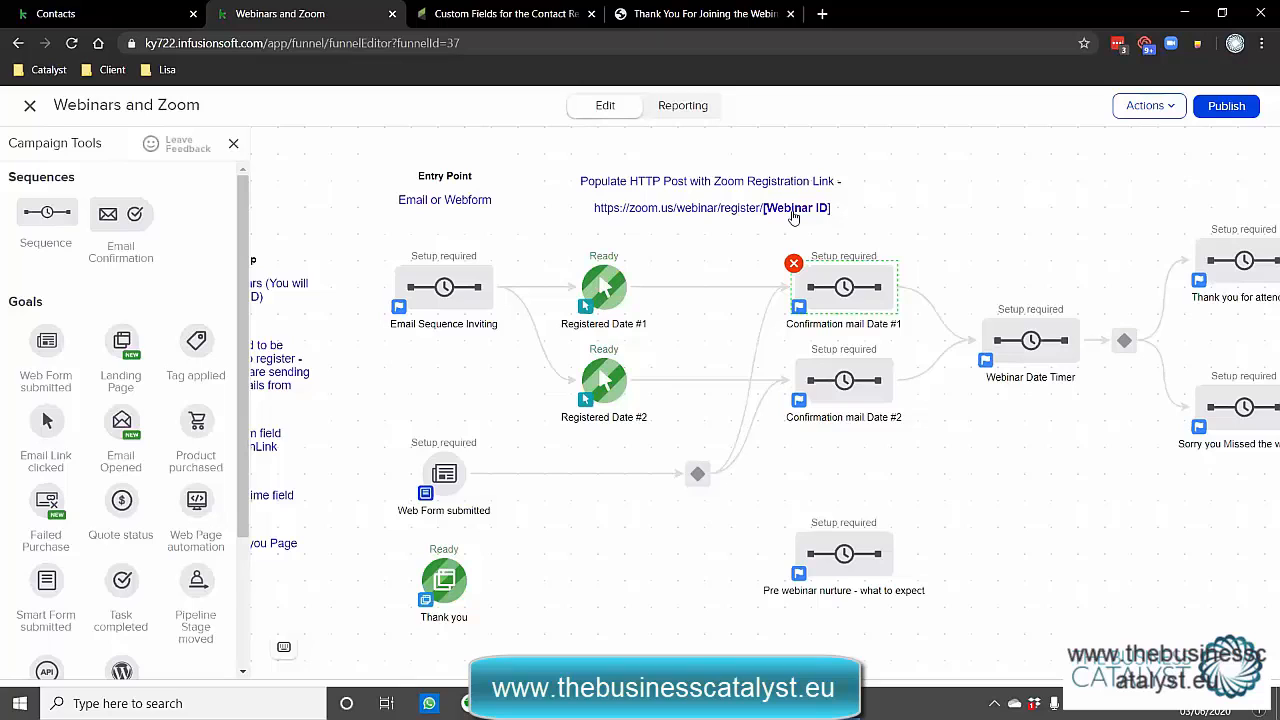
In Confirmation mail Date #1's Send HTTP Post, replace the webinar ID placeholder with 89896852.
double_click(845, 288)
double_click(440, 207)
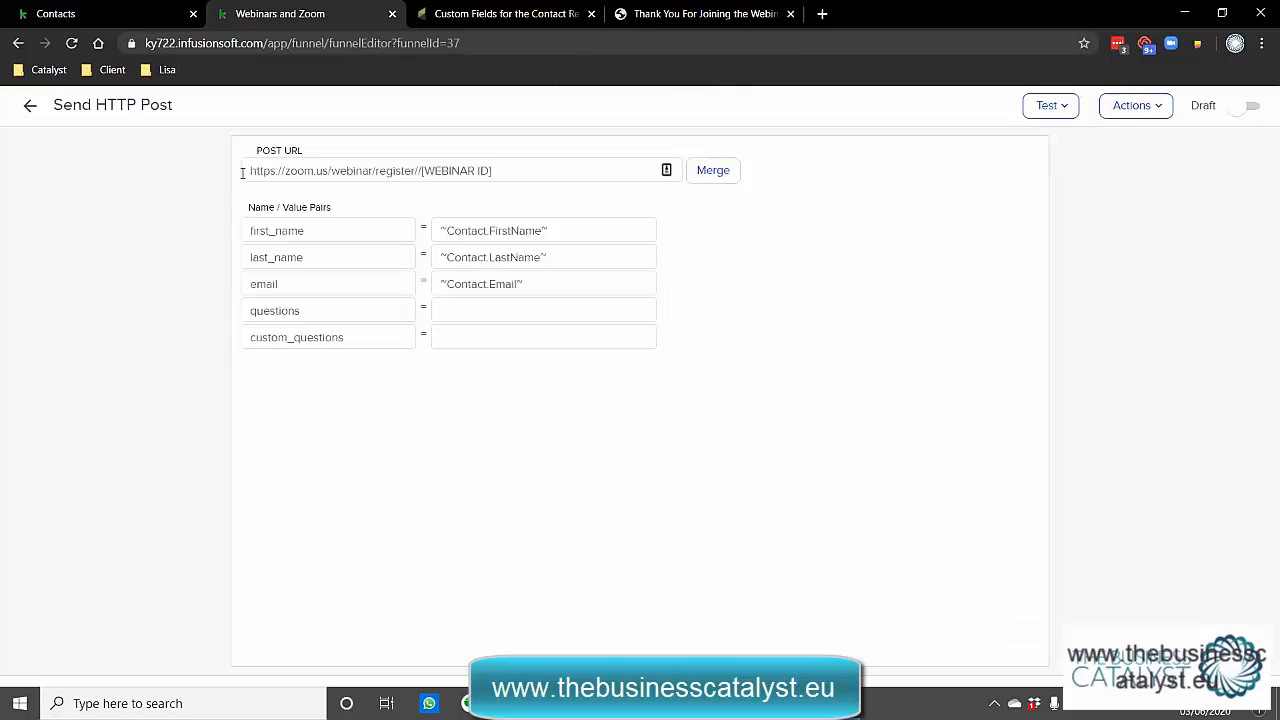
drag(251, 171, 417, 171)
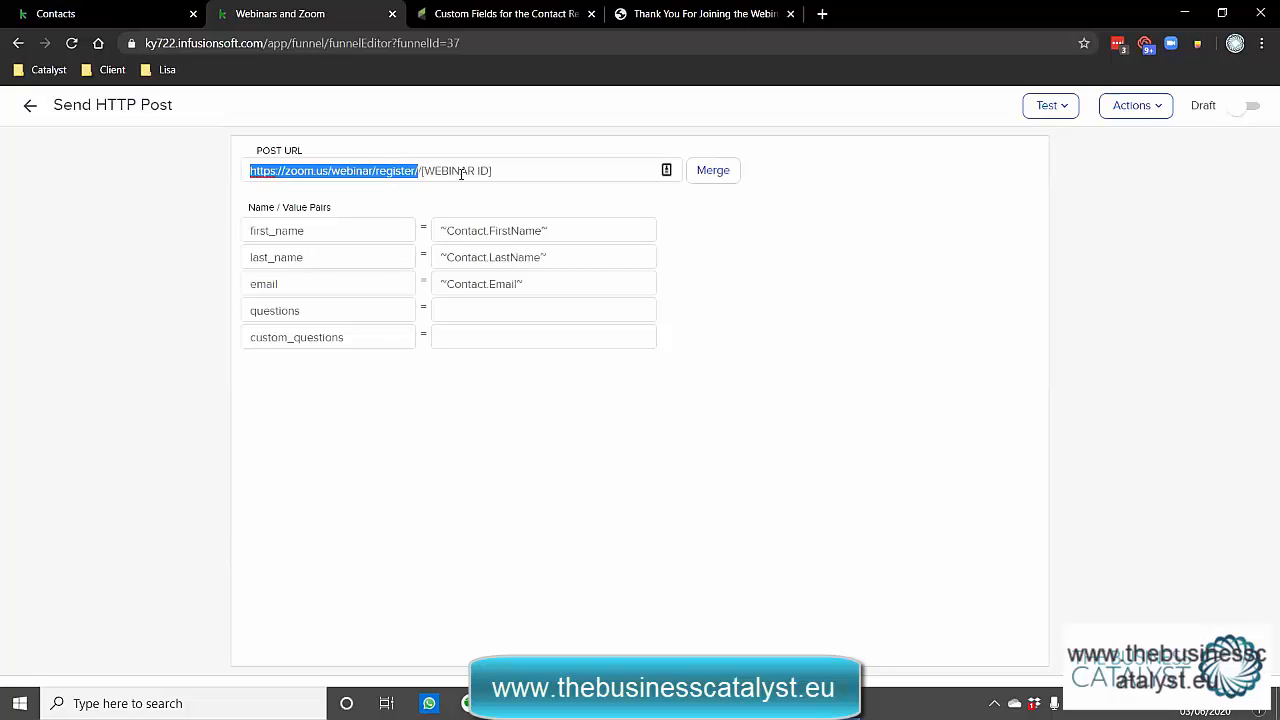
drag(495, 171, 421, 174)
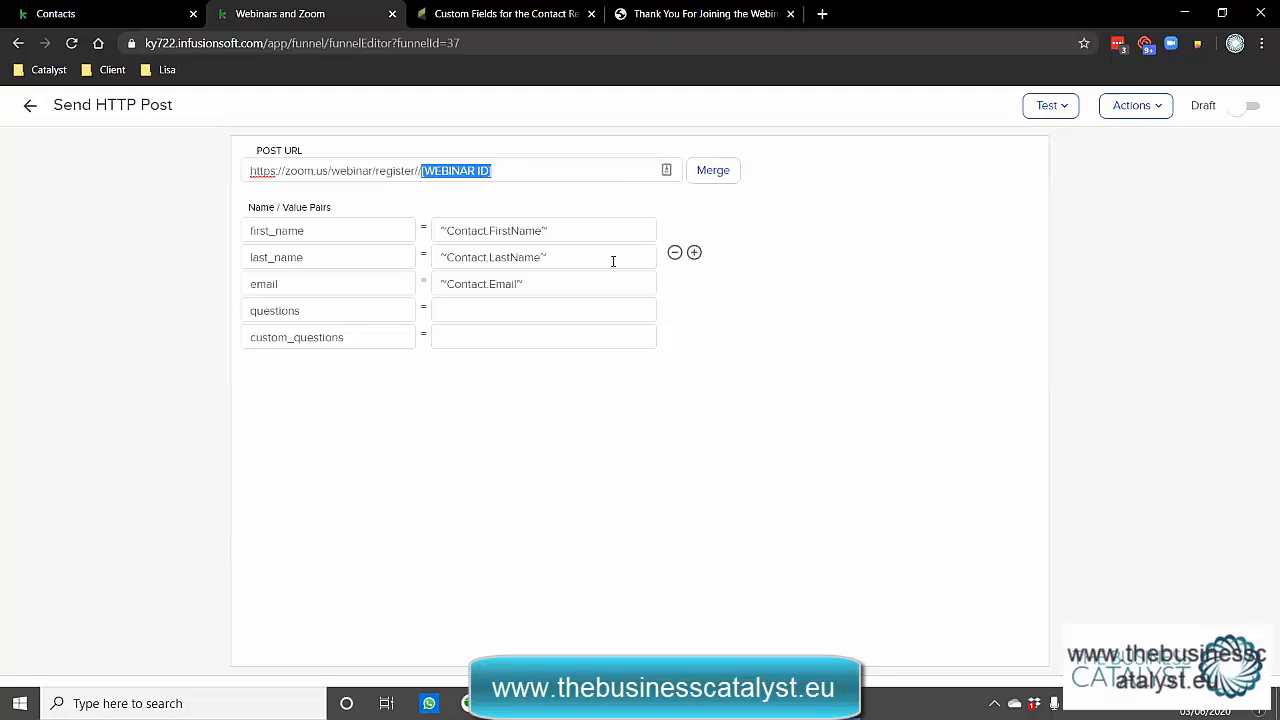
text(89896852)
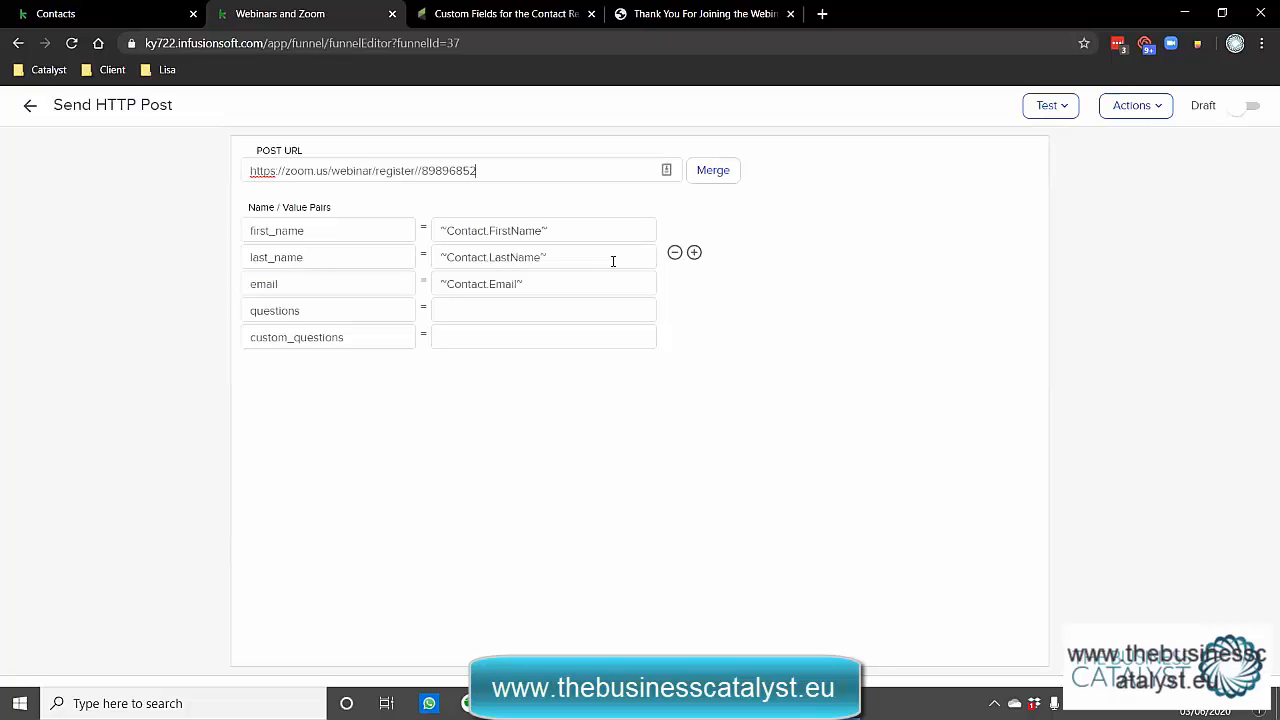
Verify the POST URL and the first_name, last_name and email merge values.
click(586, 234)
click(576, 263)
drag(528, 171, 236, 170)
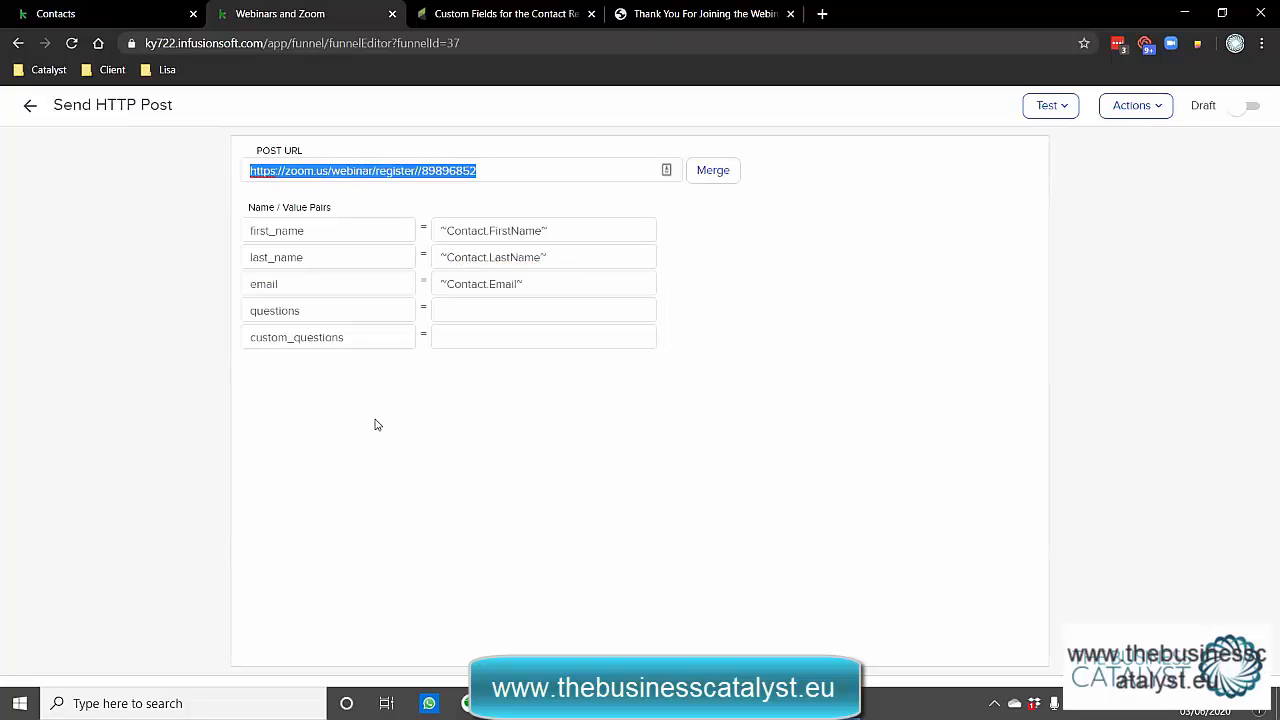
click(558, 229)
click(566, 256)
click(564, 286)
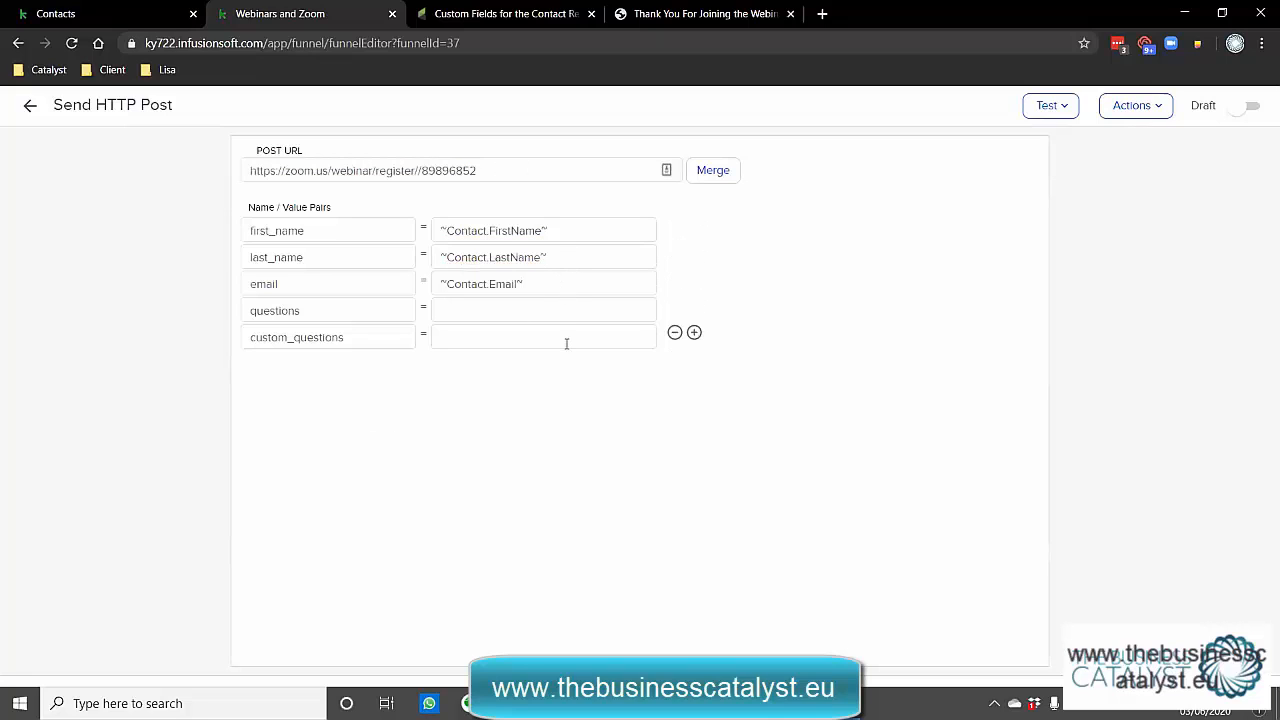
Review the webinar ID at the URL's end and go back to the Confirmation mail Date #1 sequence.
drag(477, 170, 420, 170)
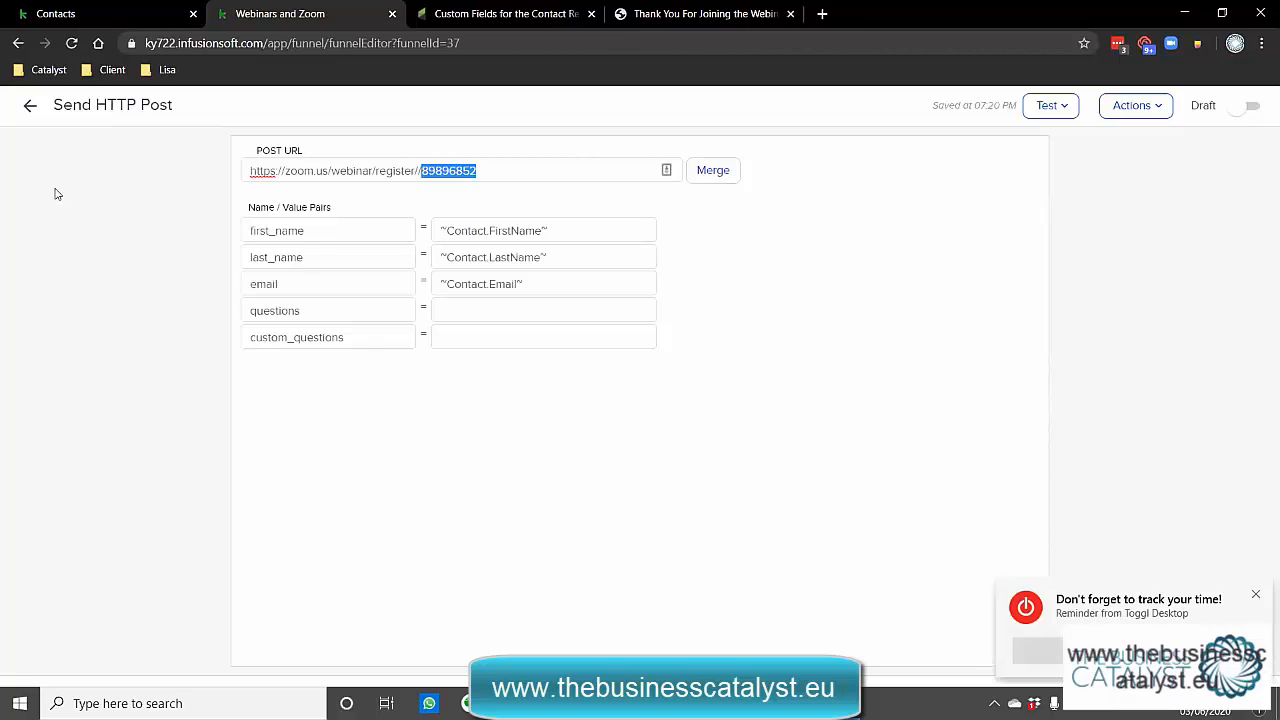
click(30, 107)
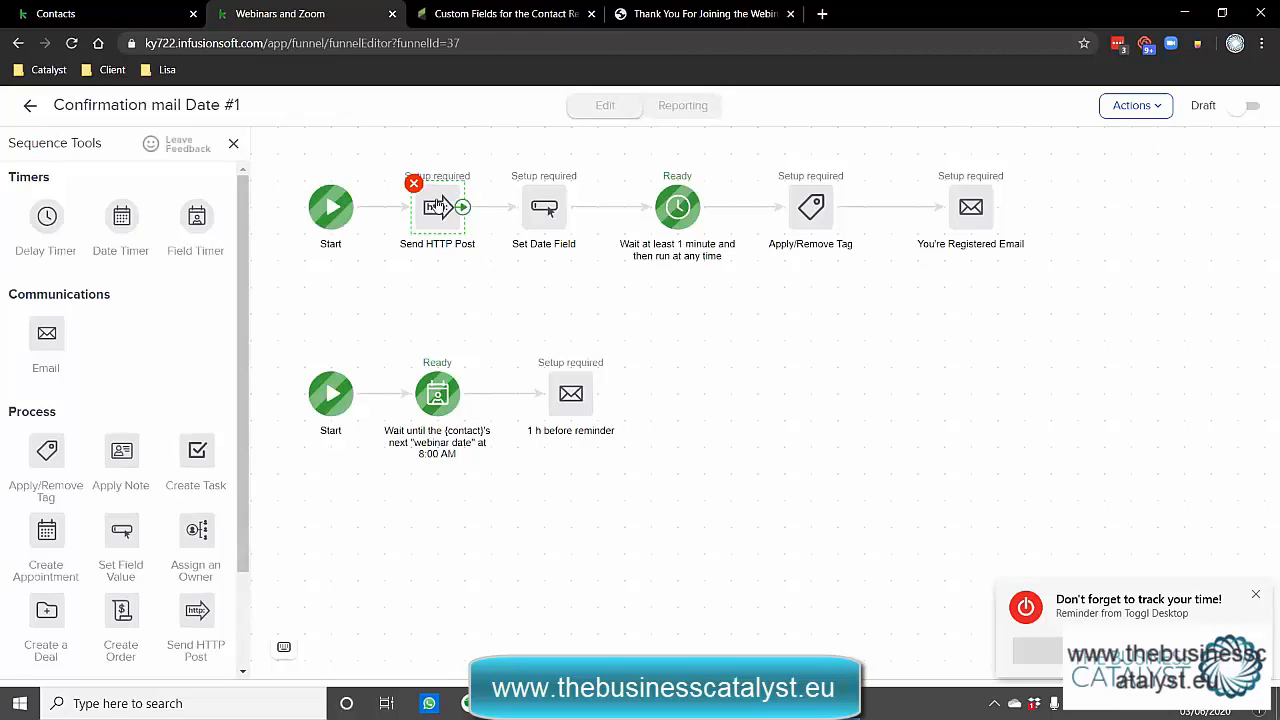
Set the Set Date Field step's Webinar Date to June 3, 2020.
double_click(532, 221)
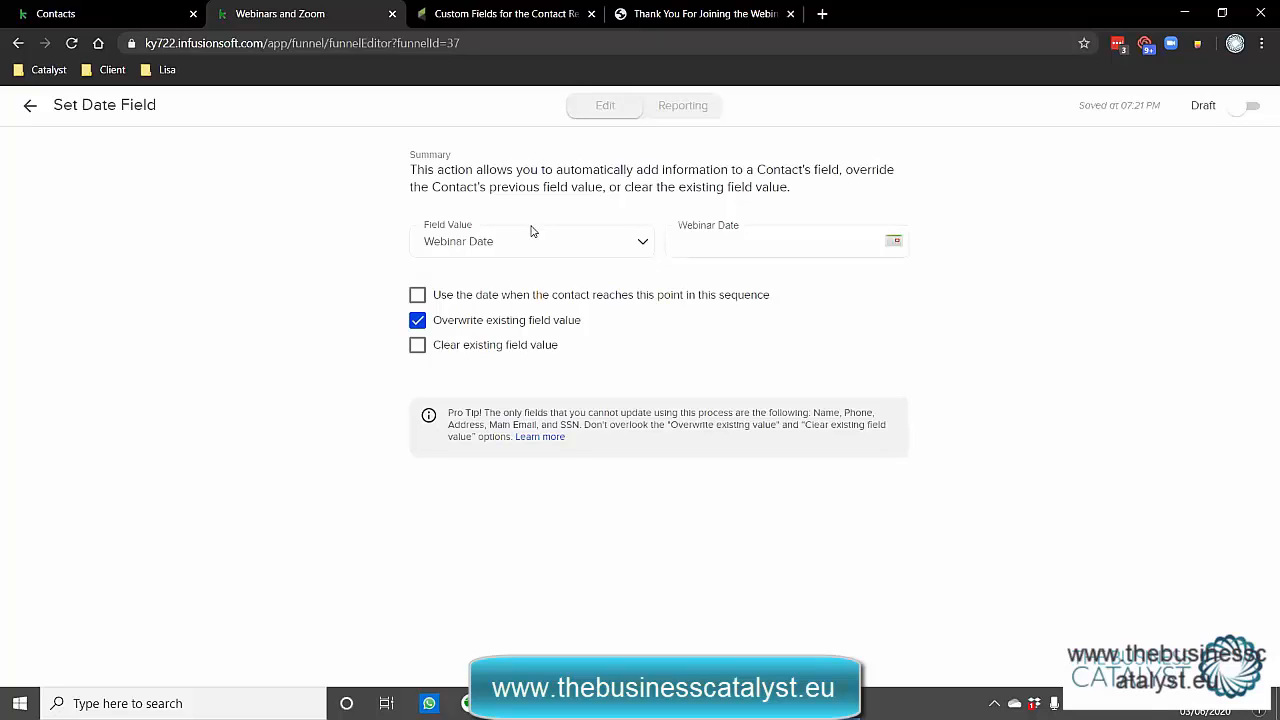
click(891, 243)
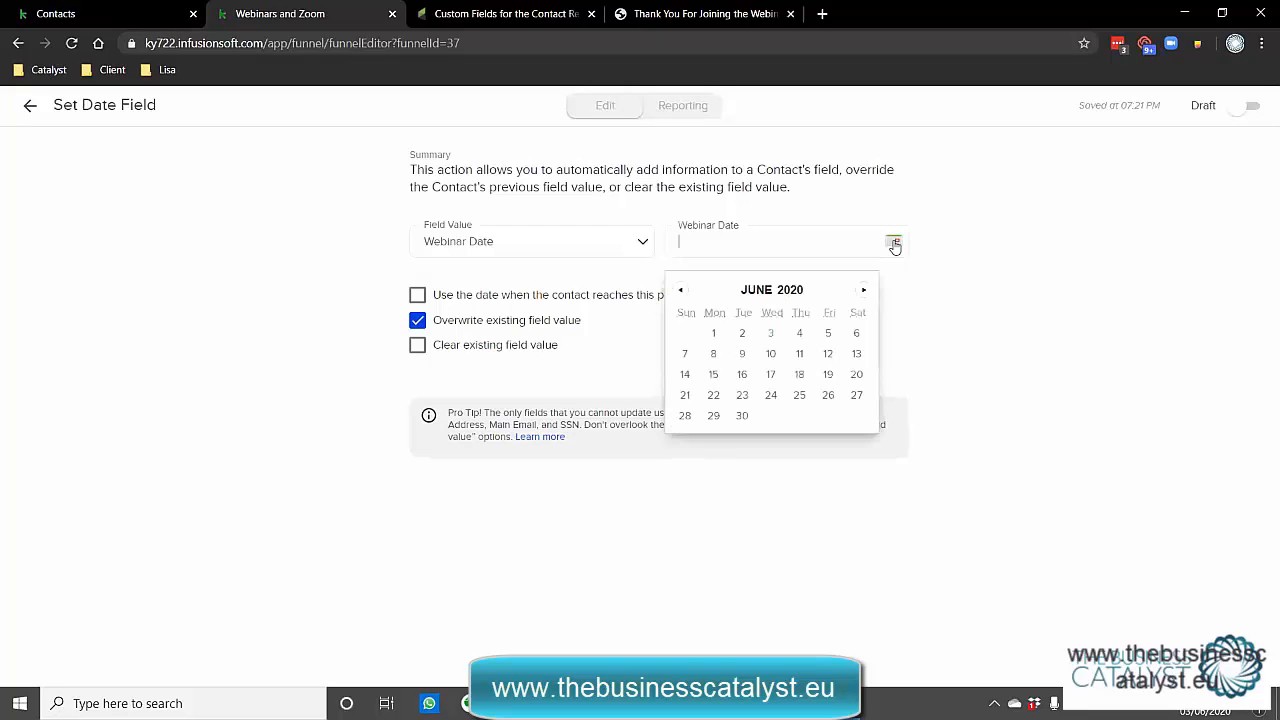
click(771, 334)
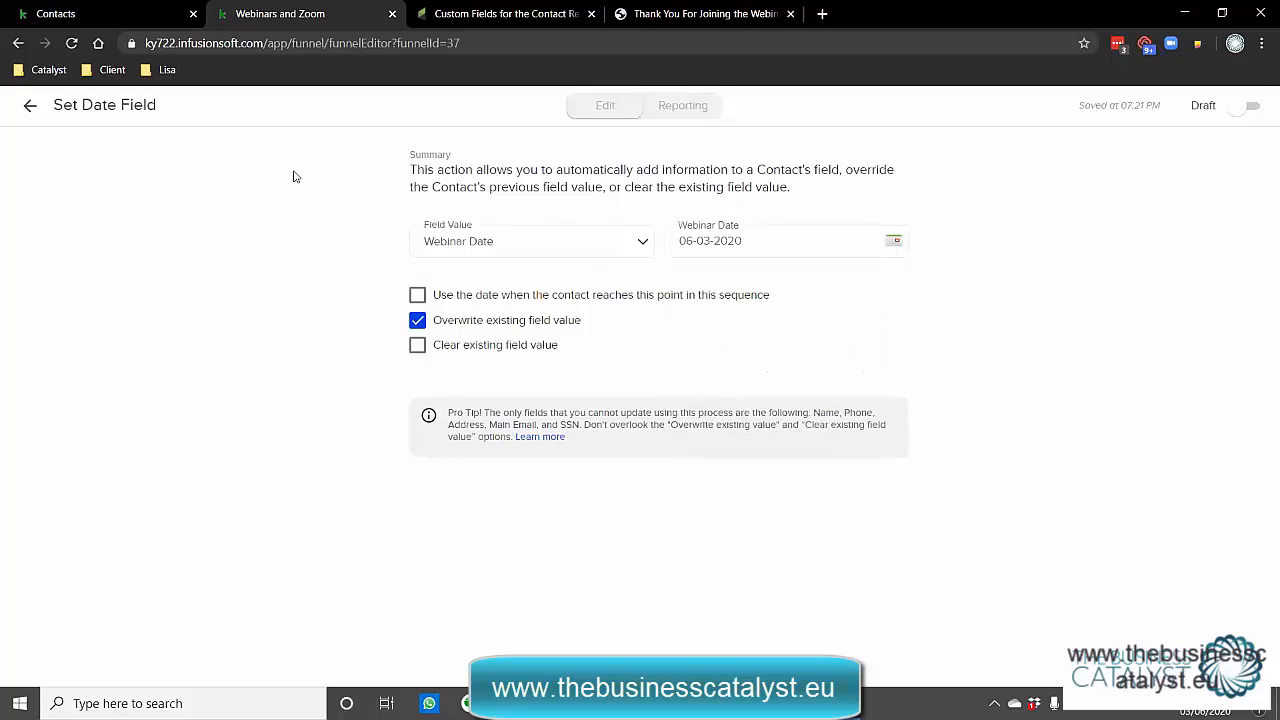
click(29, 108)
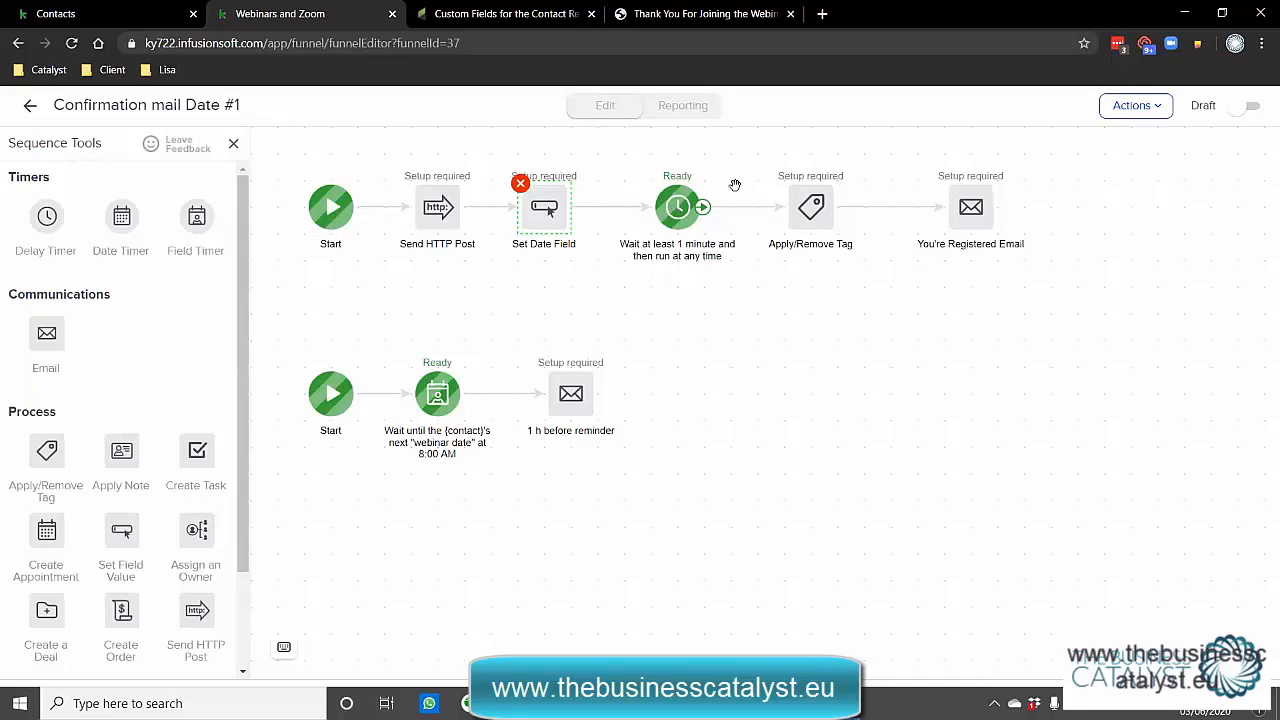
click(812, 222)
Leave the Apply/Remove Tag step unconfigured and open the You're Registered Email.
click(812, 230)
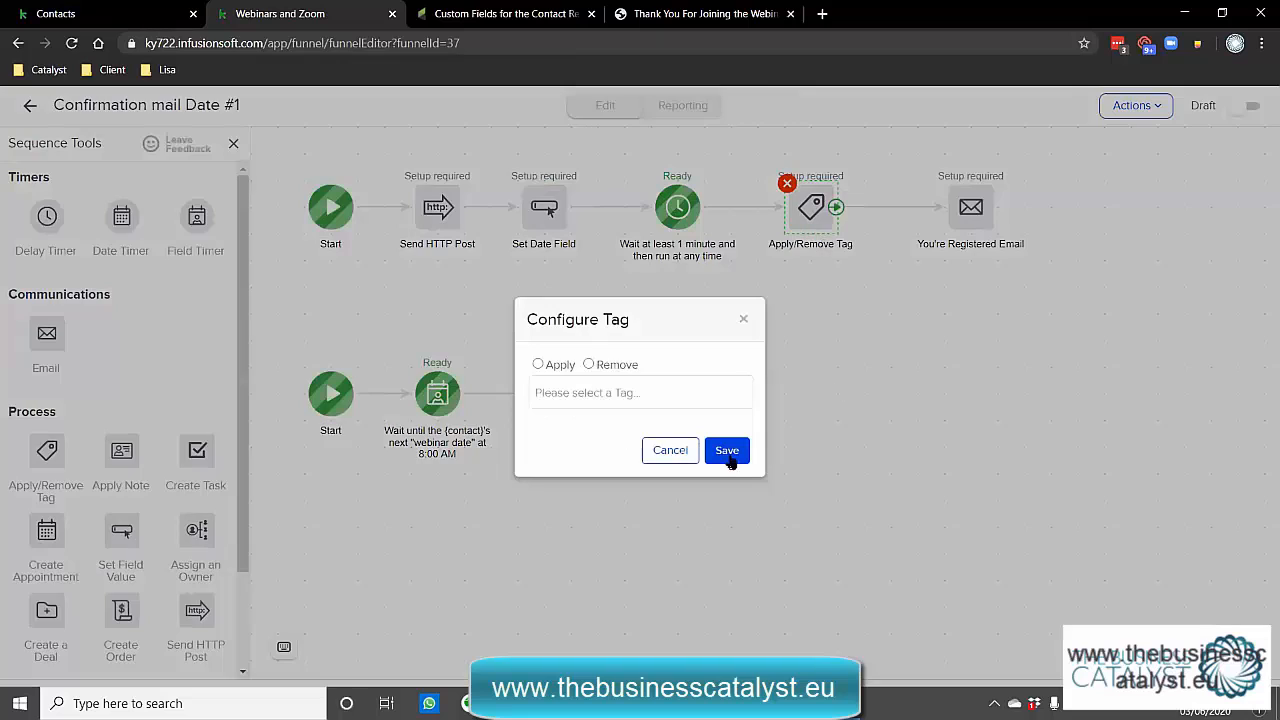
click(660, 443)
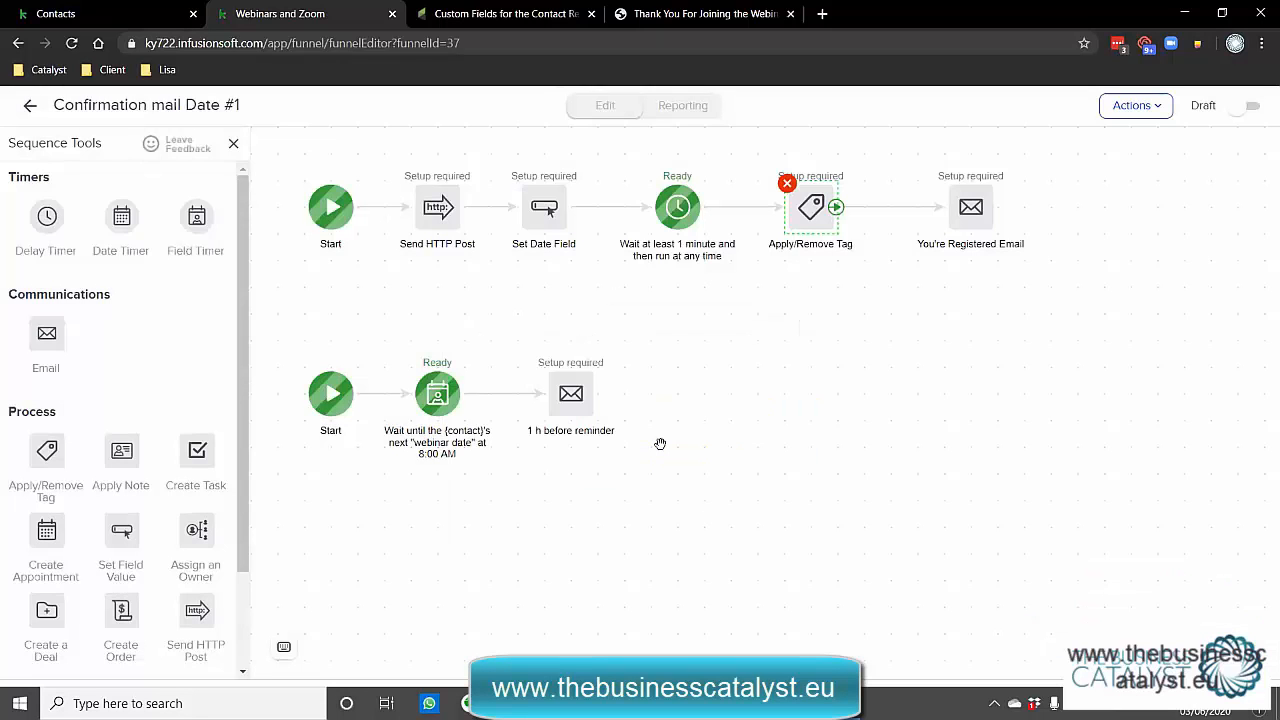
click(970, 220)
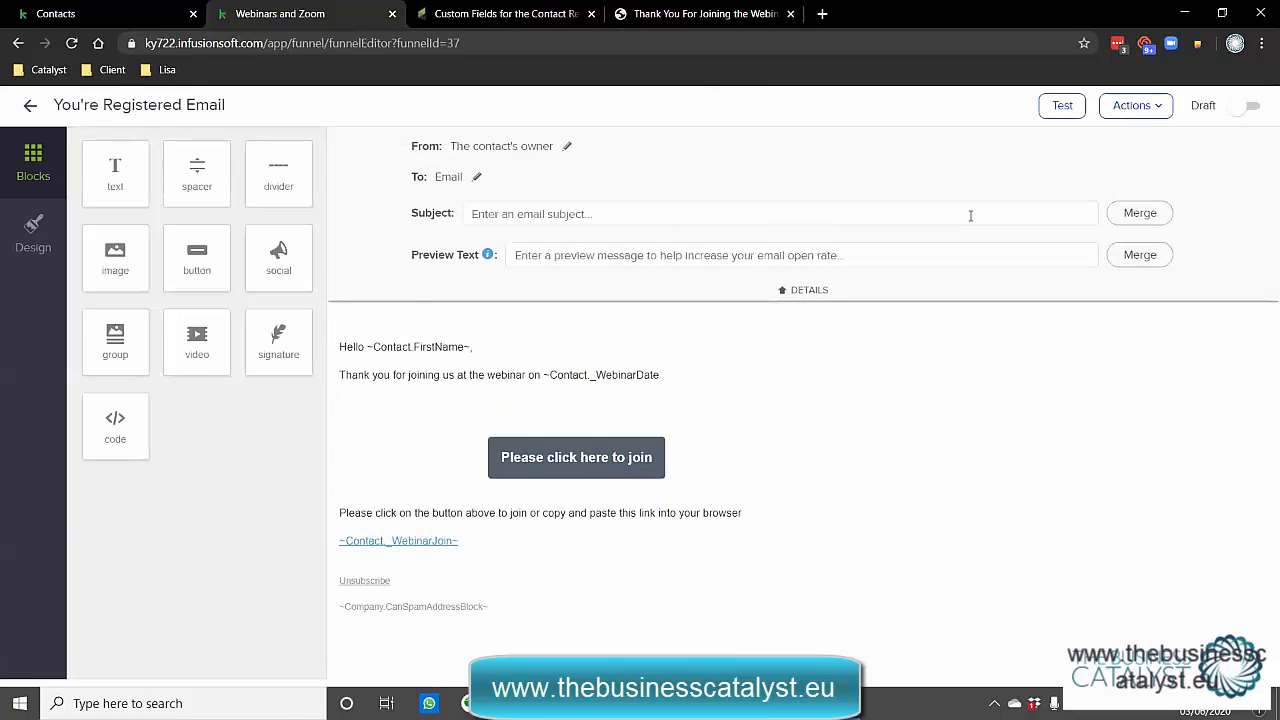
Set preview text 'confirmation of your registration for webinar ~Contact._WebinarDate~' and add the body's closing ~.
click(666, 371)
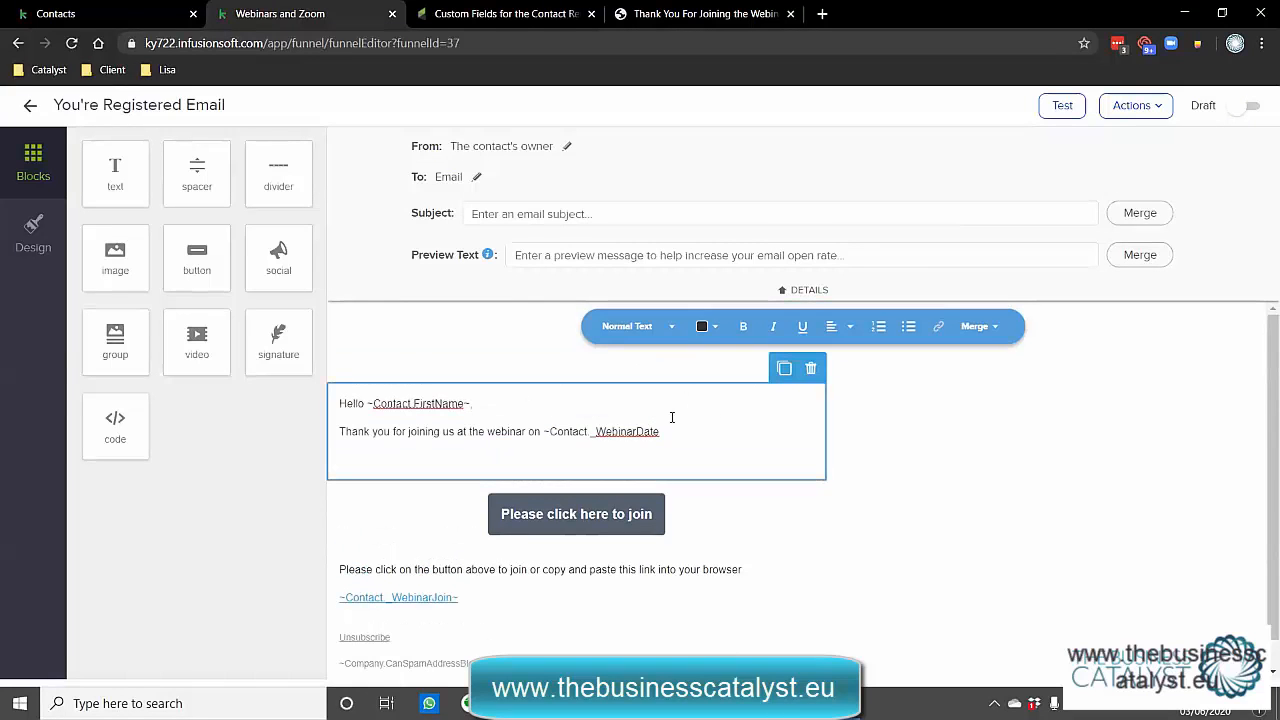
drag(662, 432, 543, 433)
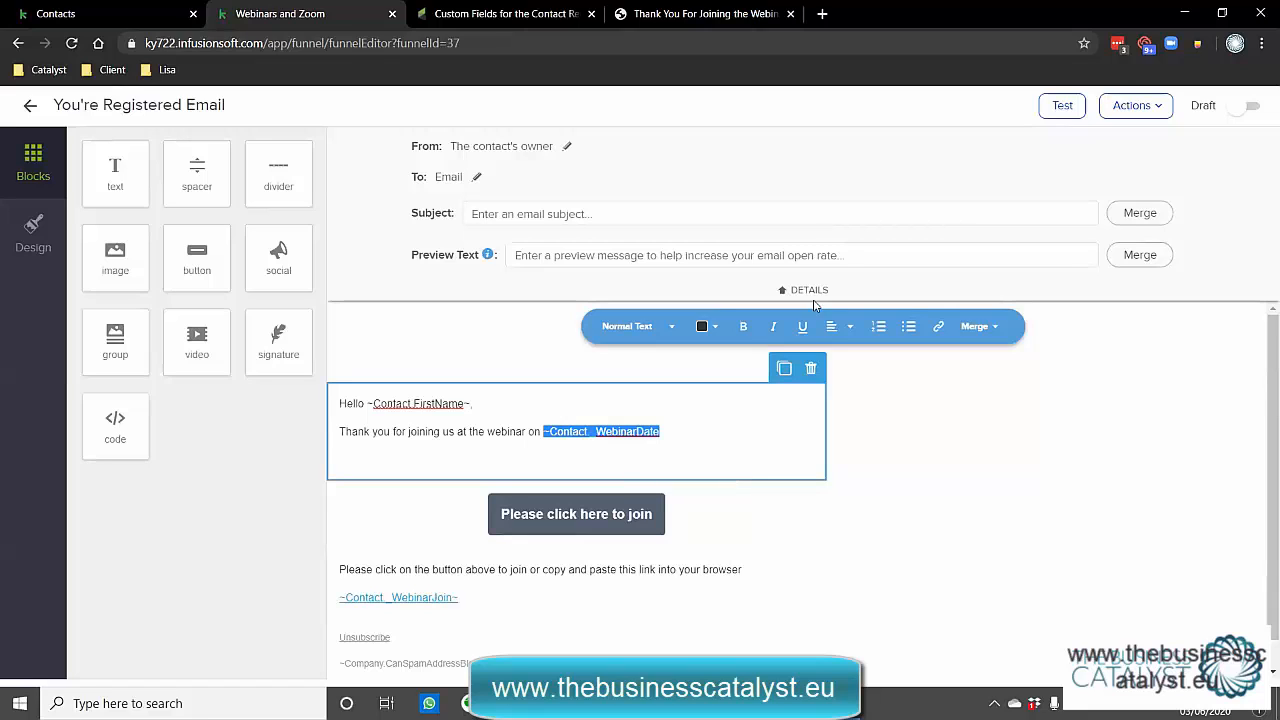
click(750, 257)
drag(676, 432, 543, 432)
key(ctrl+c)
click(581, 255)
text(c)
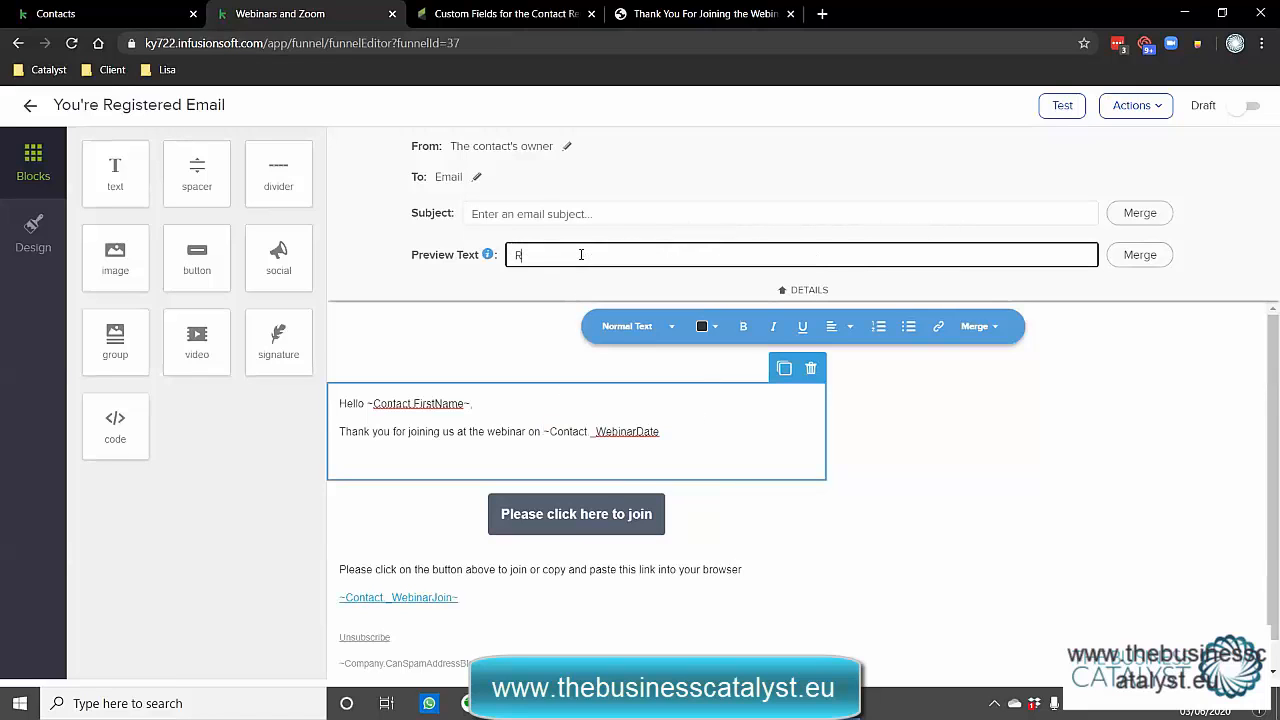
text(onfirmation of your regist)
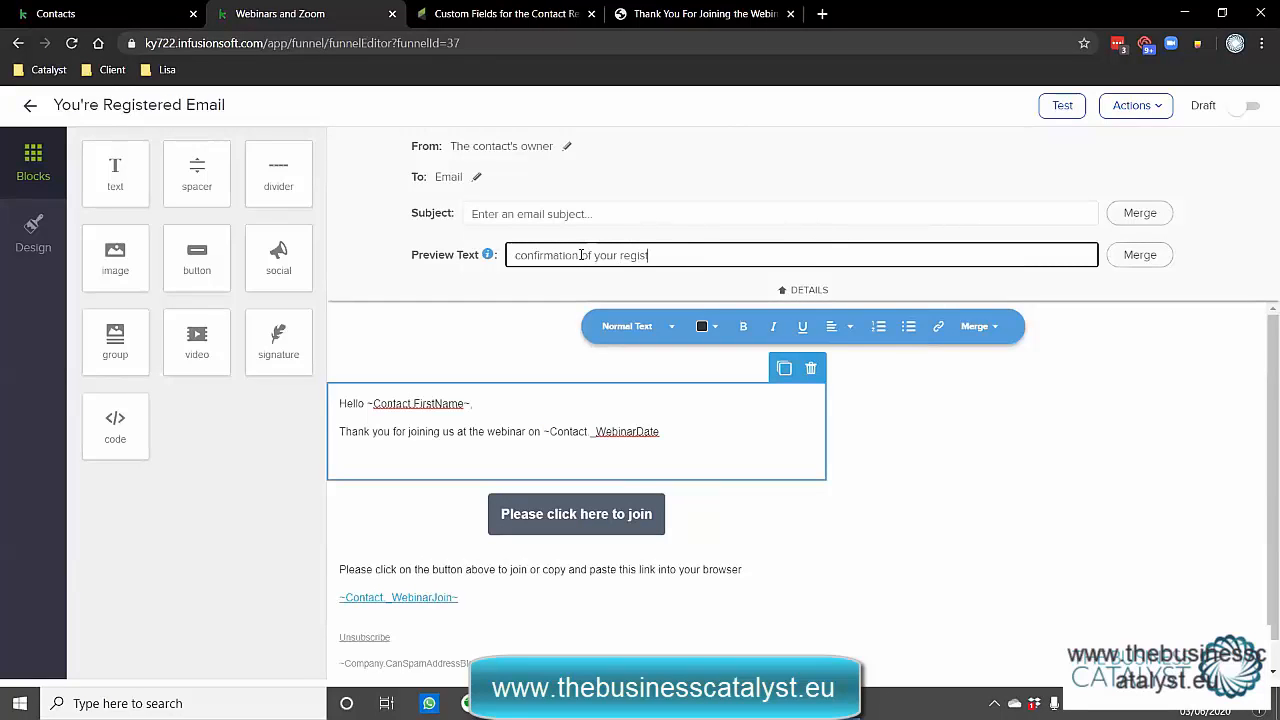
text(ration for webinar)
key(ctrl+v)
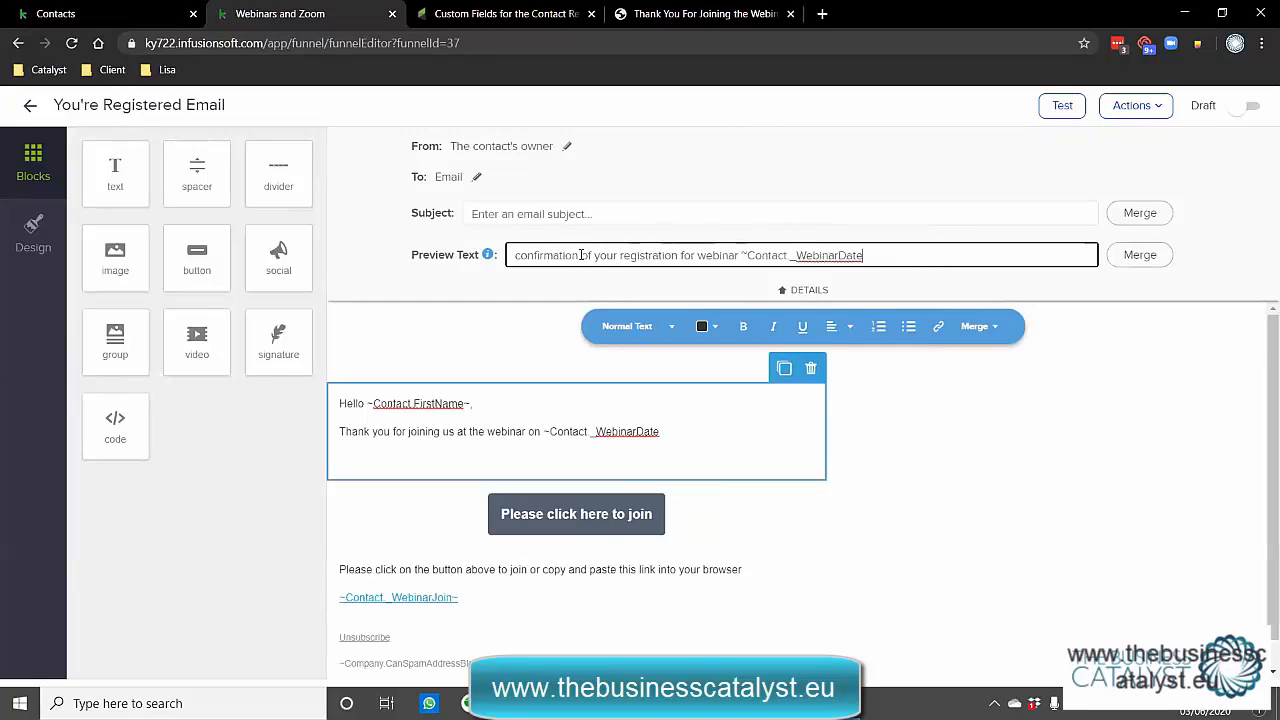
text(~)
click(694, 429)
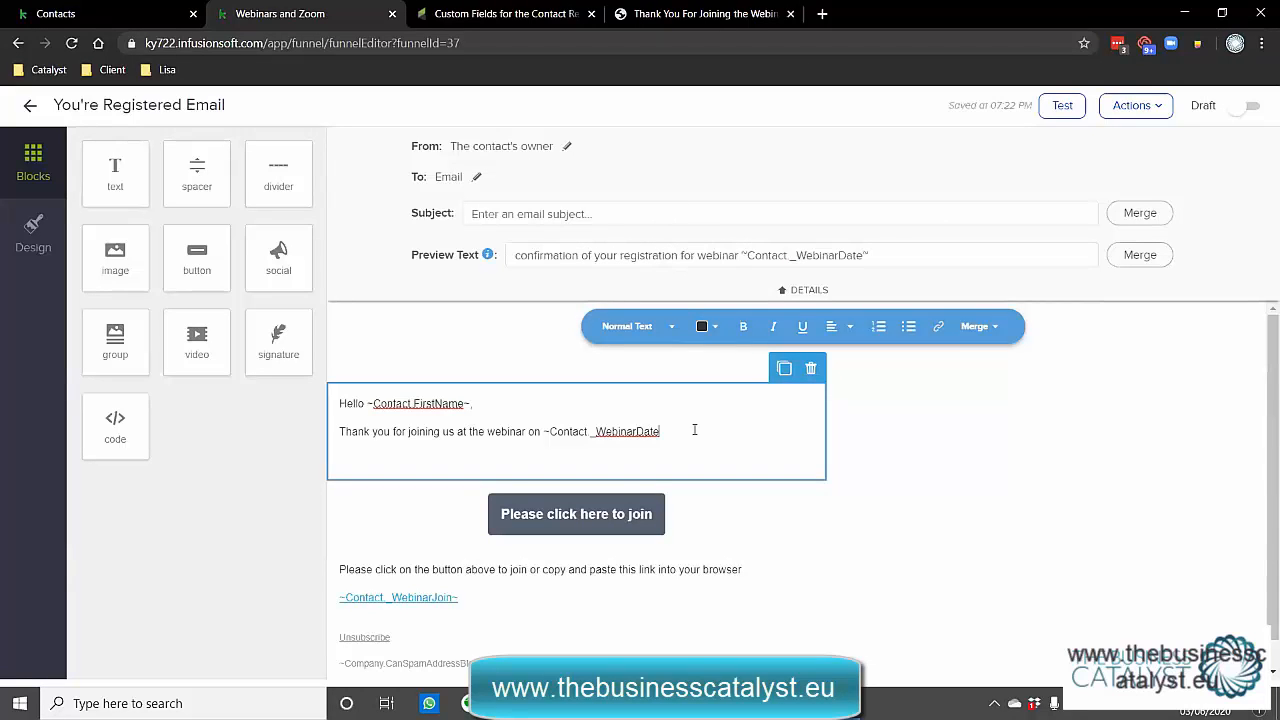
text(~)
Apply the 03 Behaviour -> Attended Webinar tag when the ~Contact._WebinarJoin~ join button is clicked.
click(607, 525)
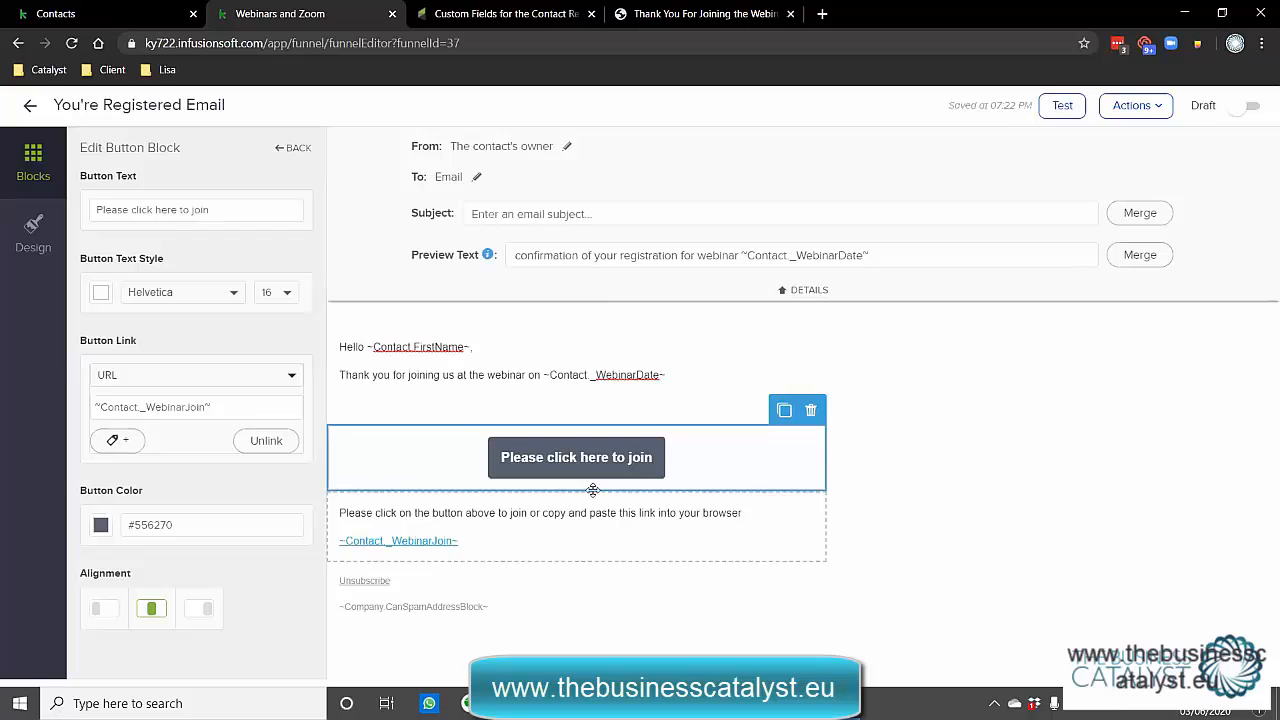
triple_click(257, 414)
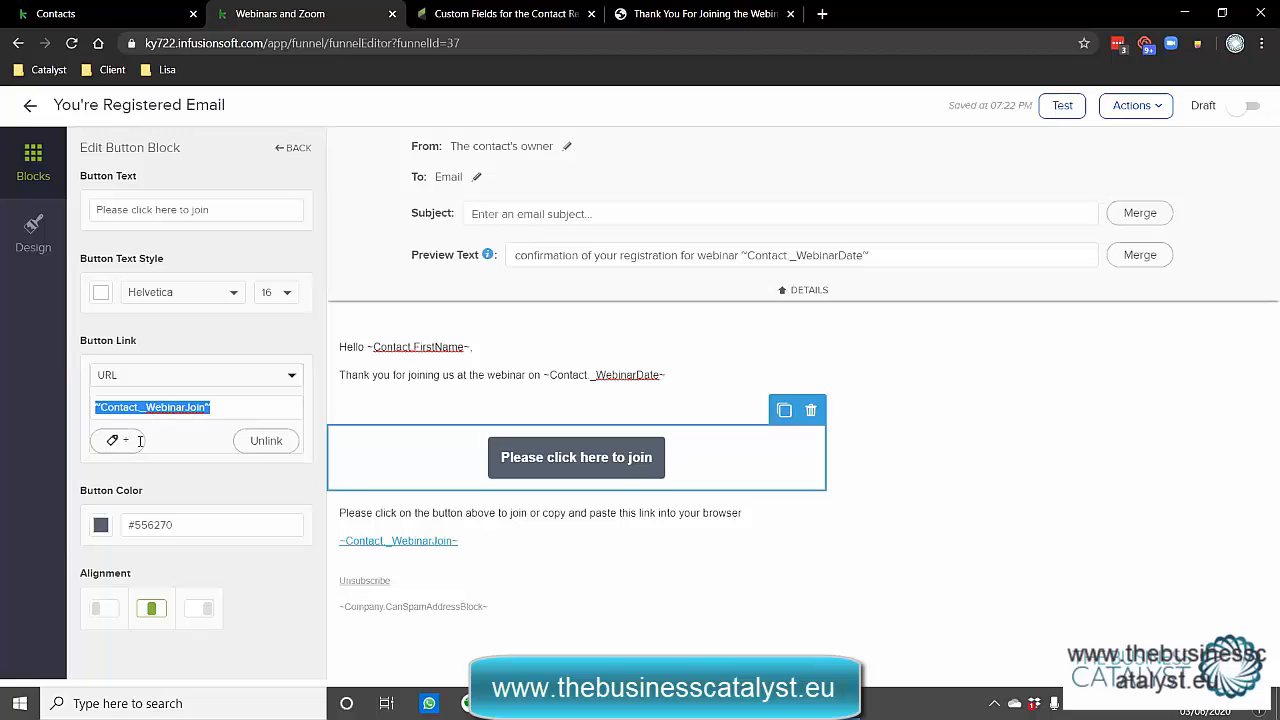
click(129, 441)
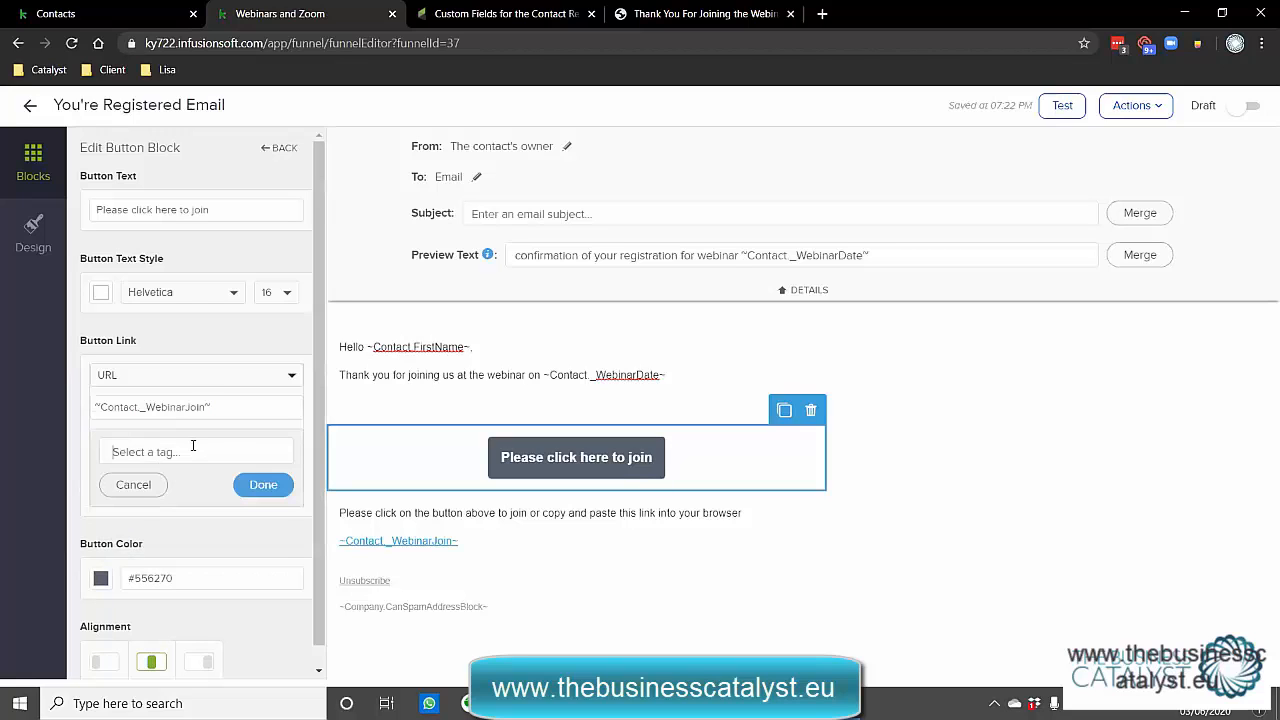
text(atten)
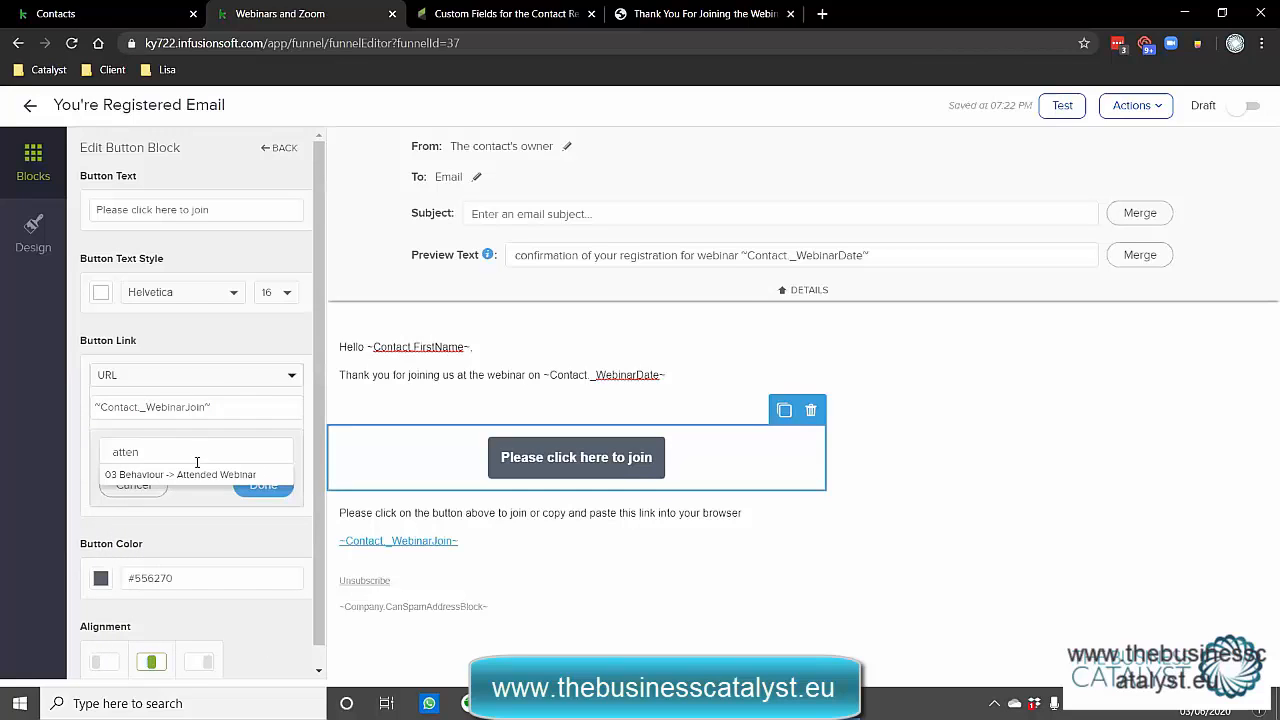
click(198, 474)
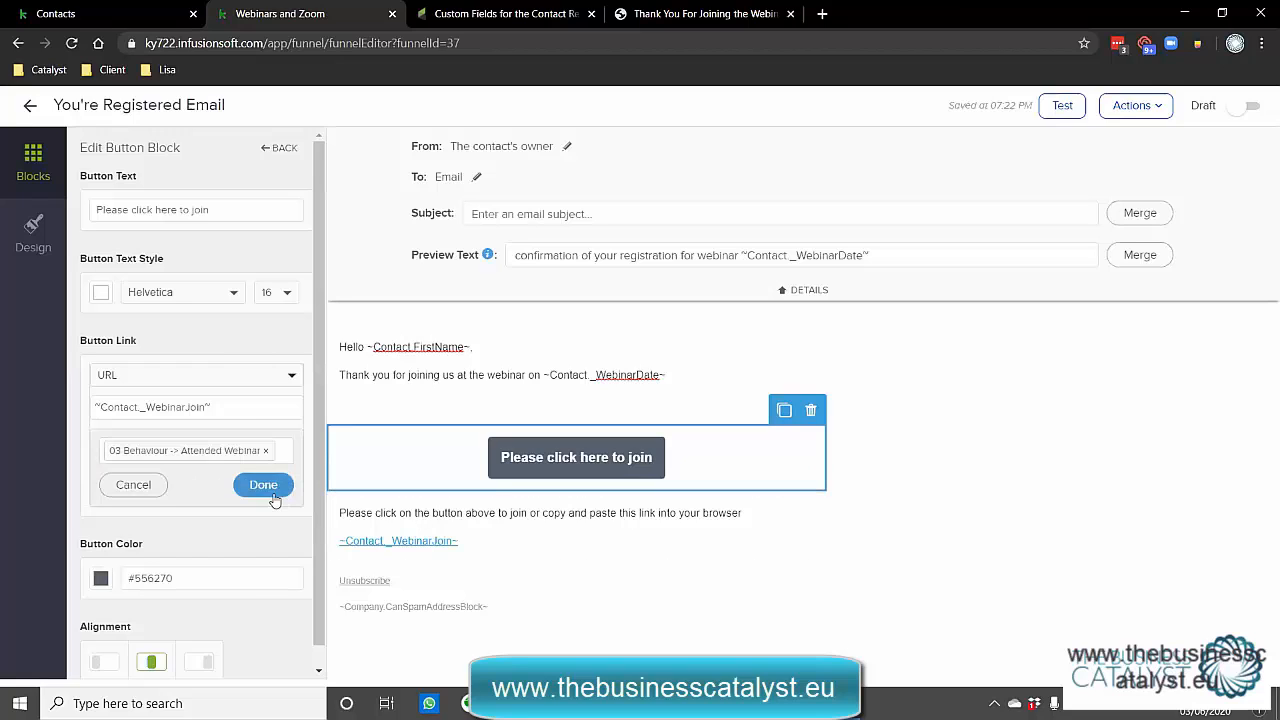
click(265, 485)
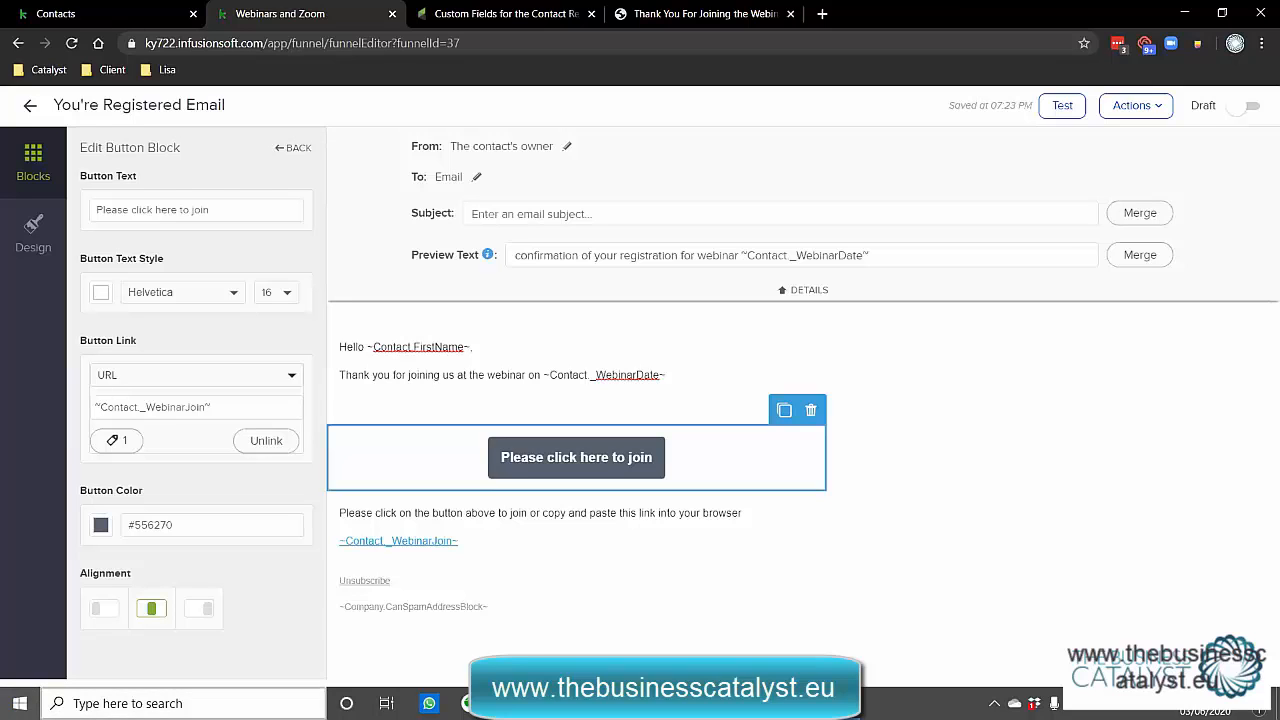
drag(481, 541, 337, 541)
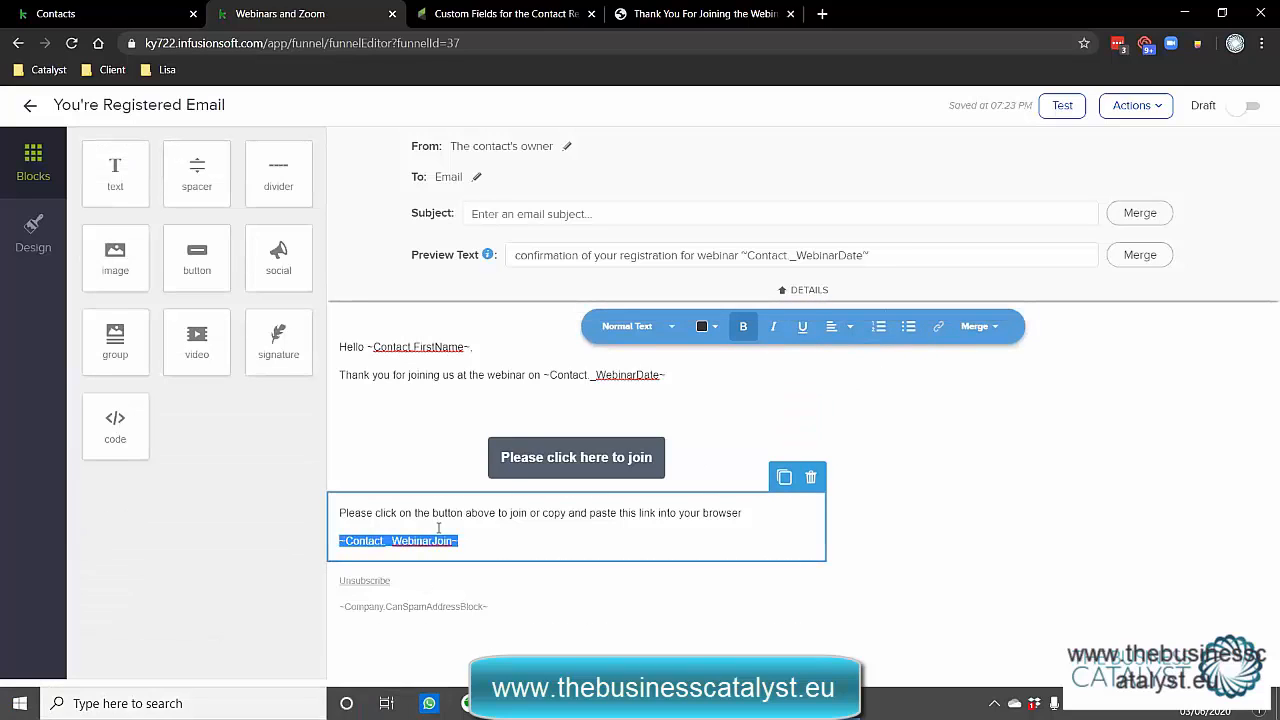
click(425, 540)
click(938, 326)
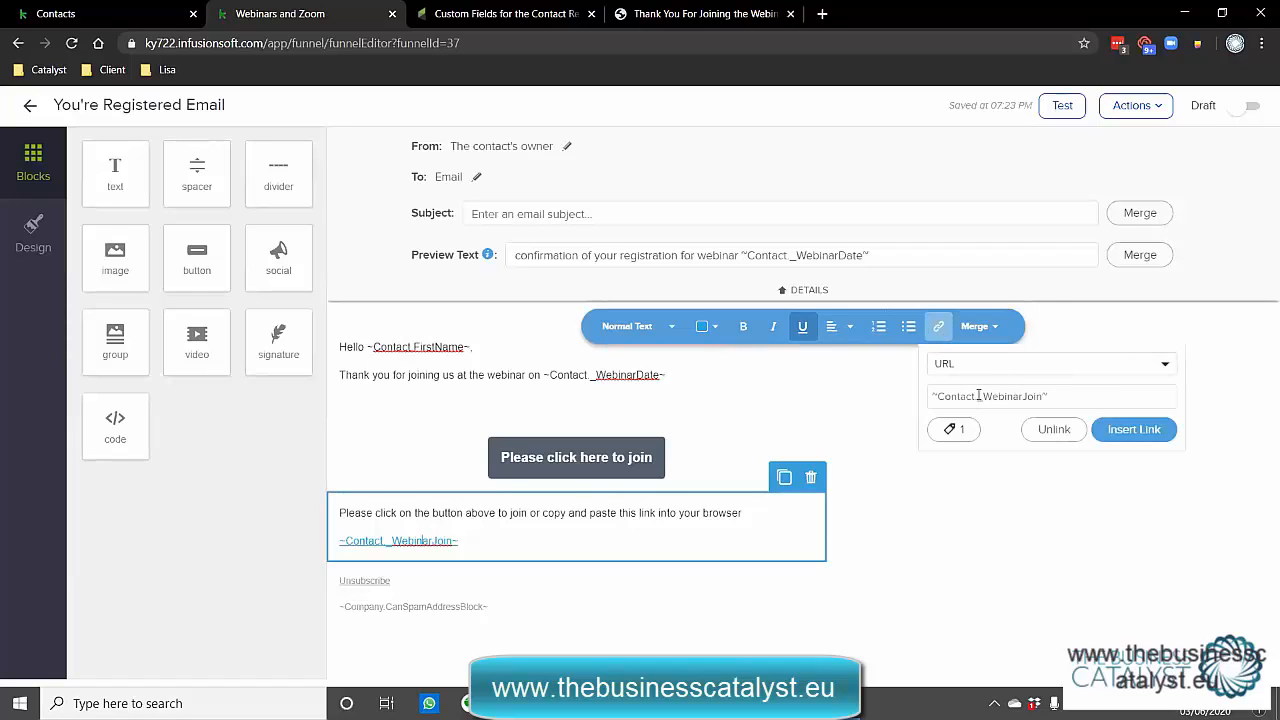
click(498, 540)
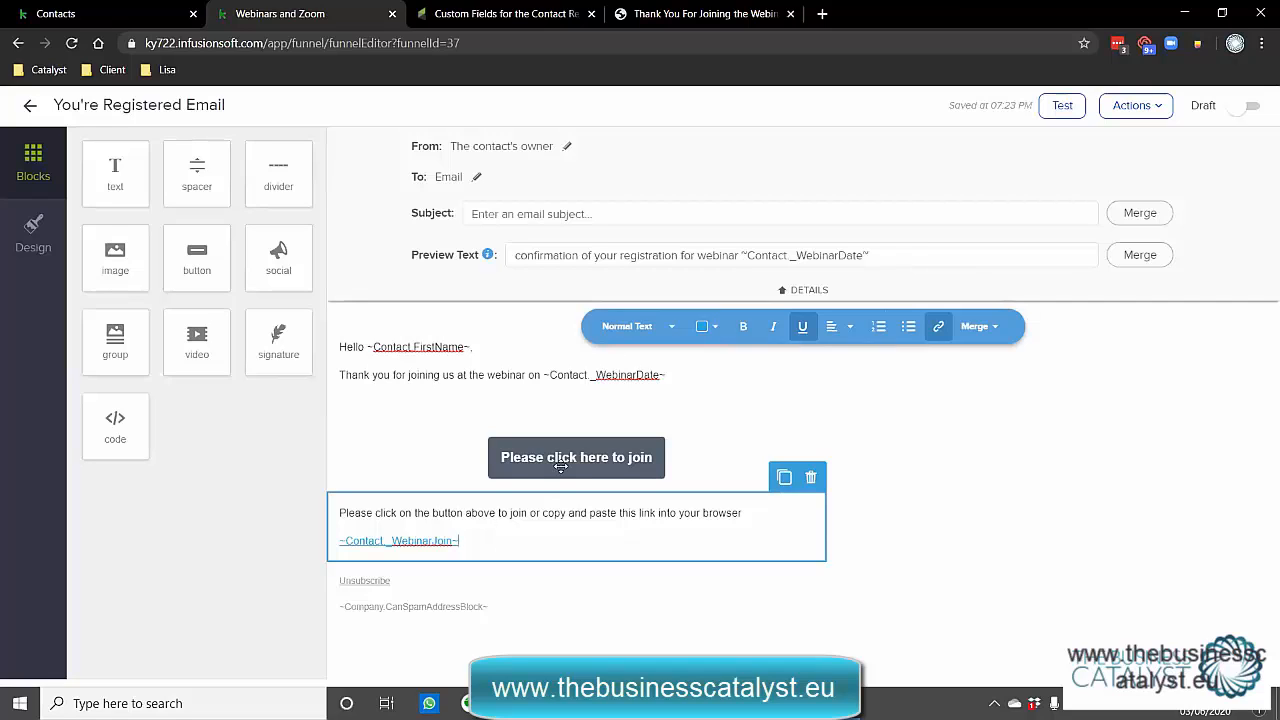
drag(397, 512, 480, 512)
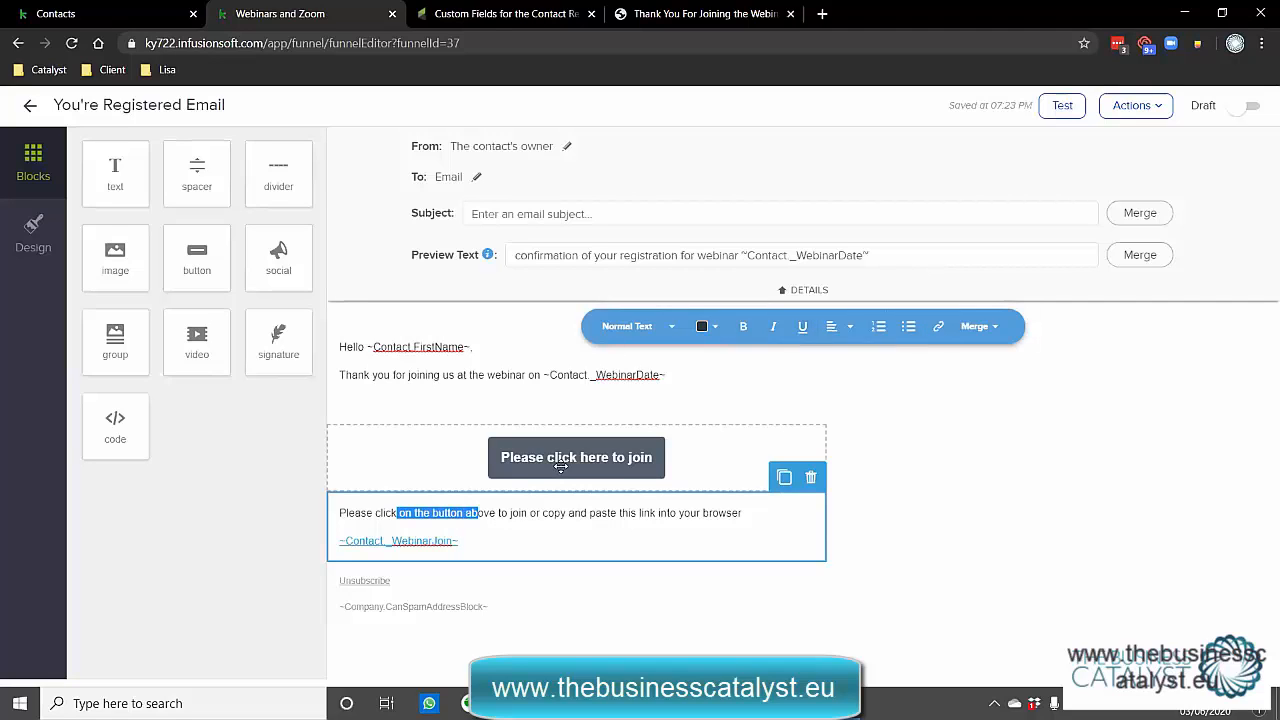
click(491, 536)
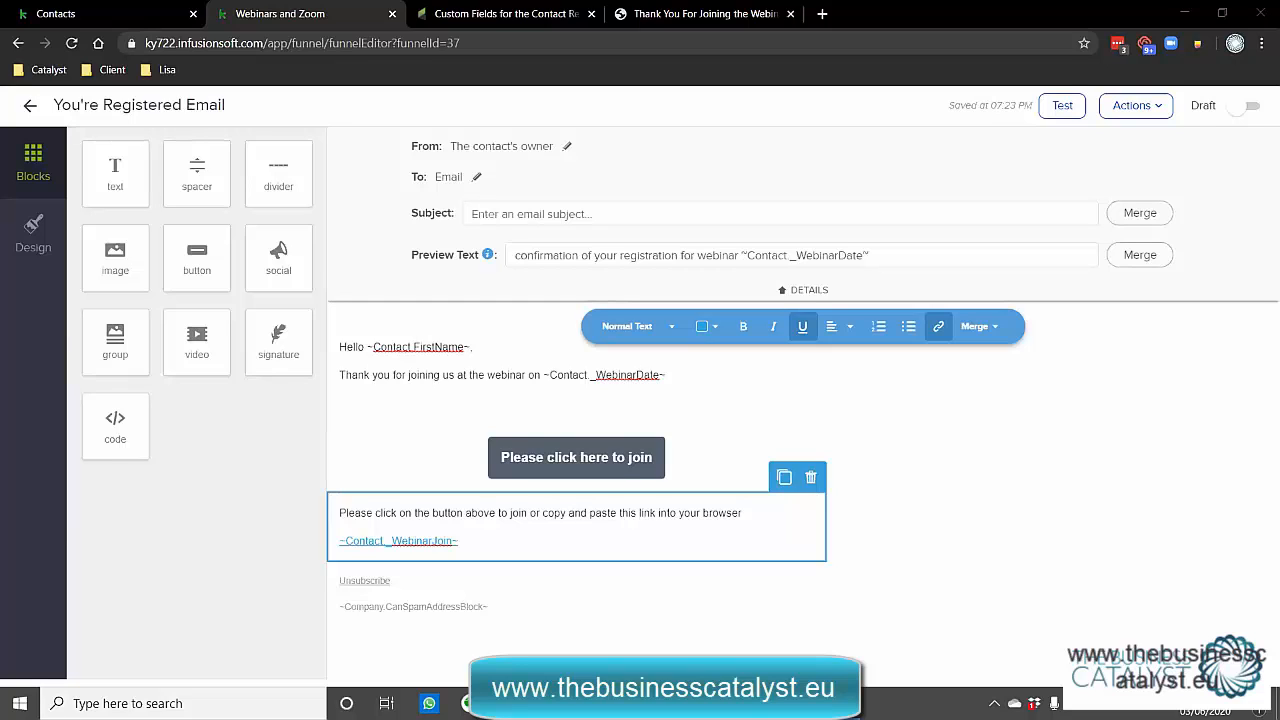
Back out of the email and Date #1 sequence editors to the Webinars and Zoom canvas.
click(32, 106)
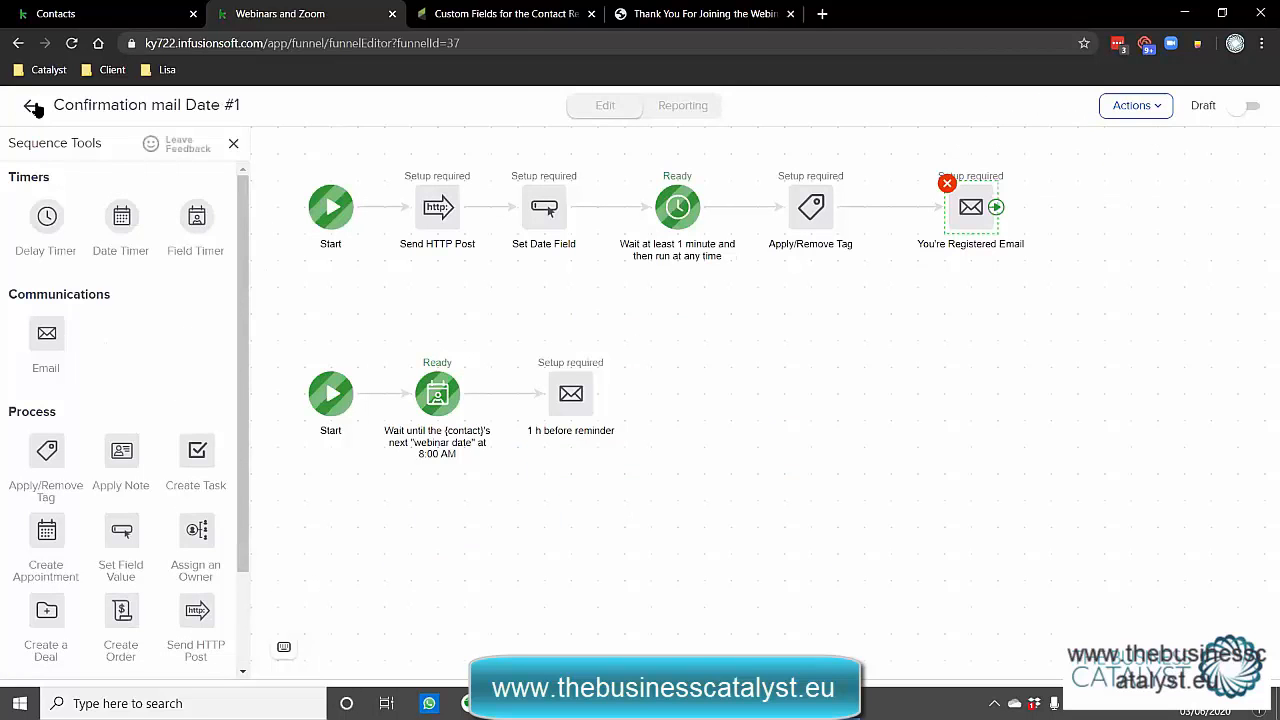
click(33, 107)
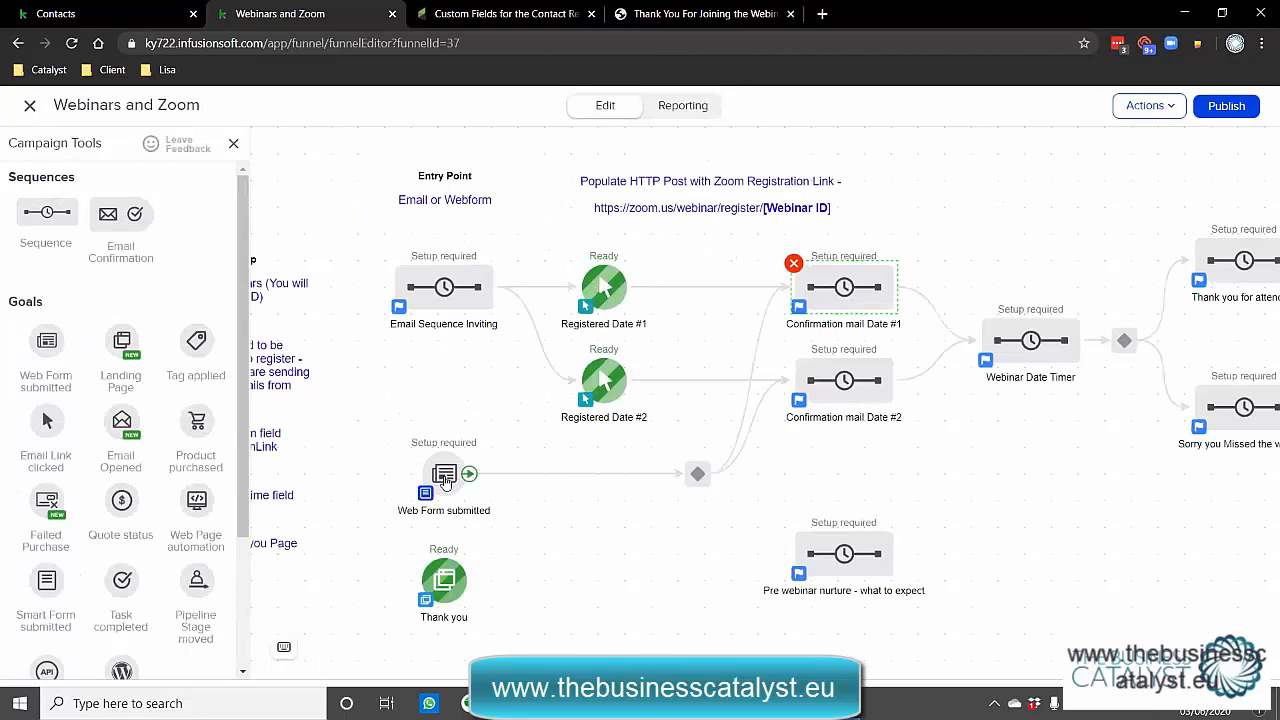
right_click(446, 482)
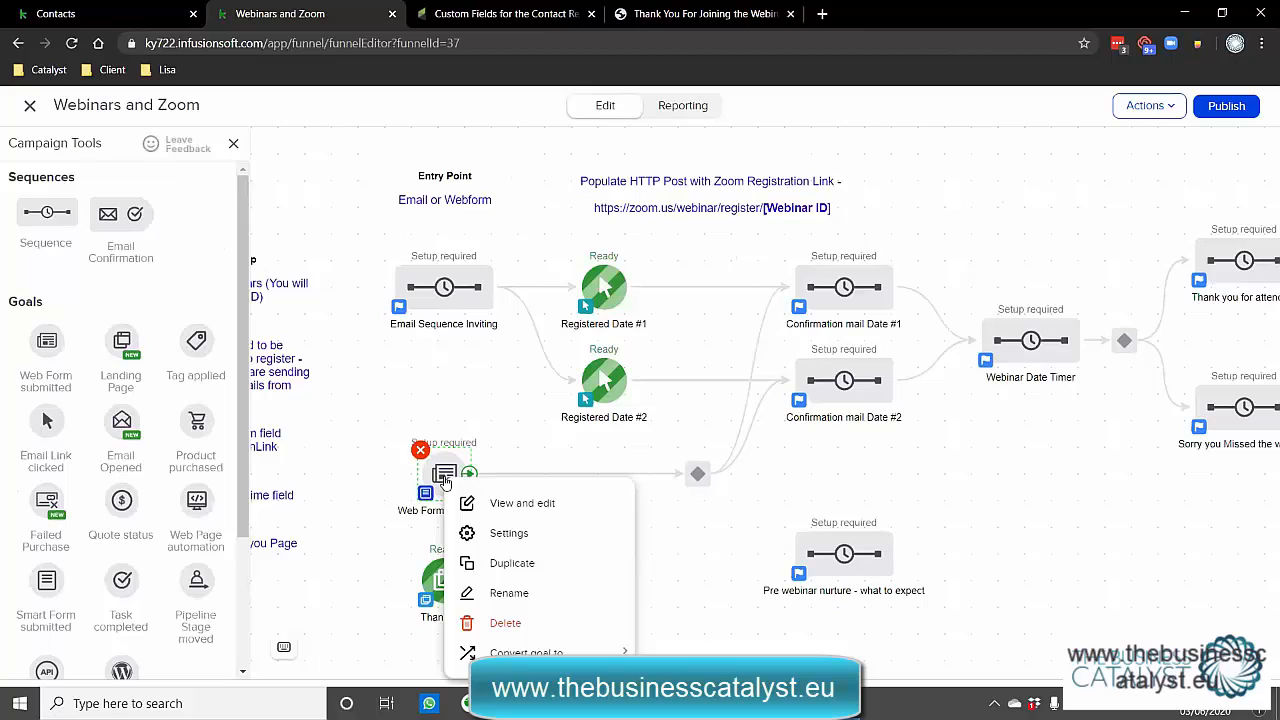
click(688, 532)
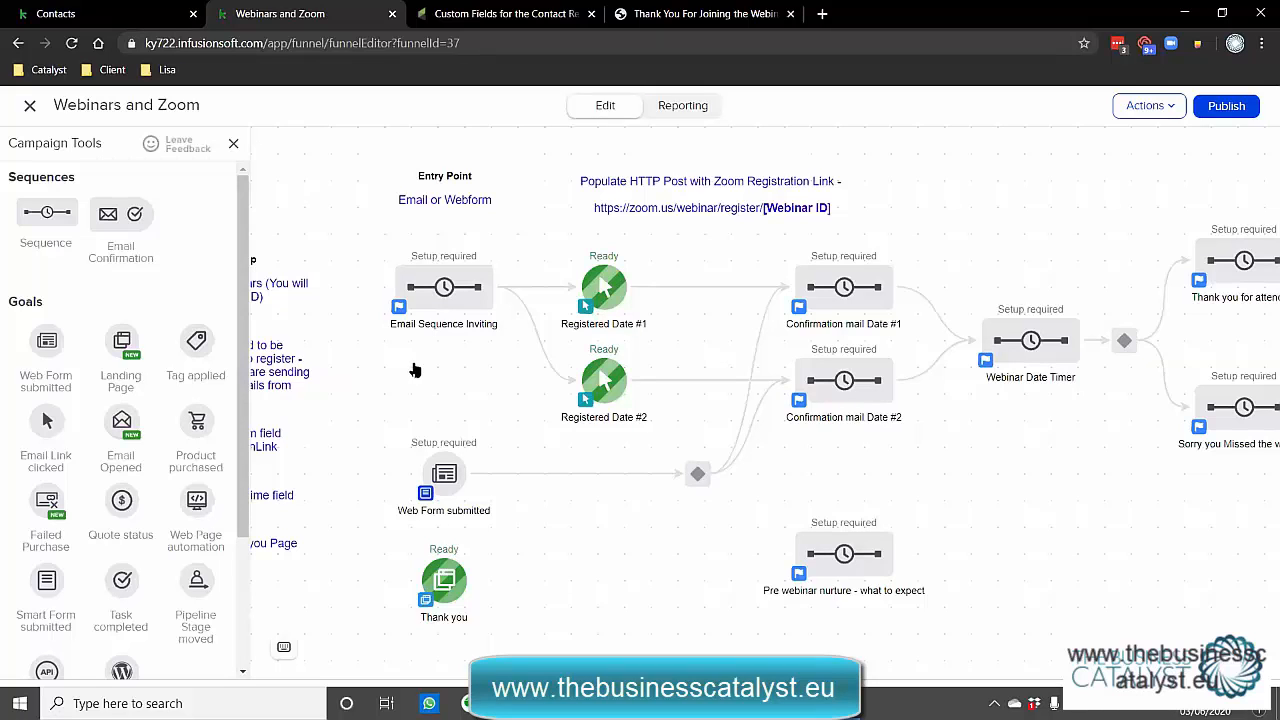
drag(415, 370, 414, 363)
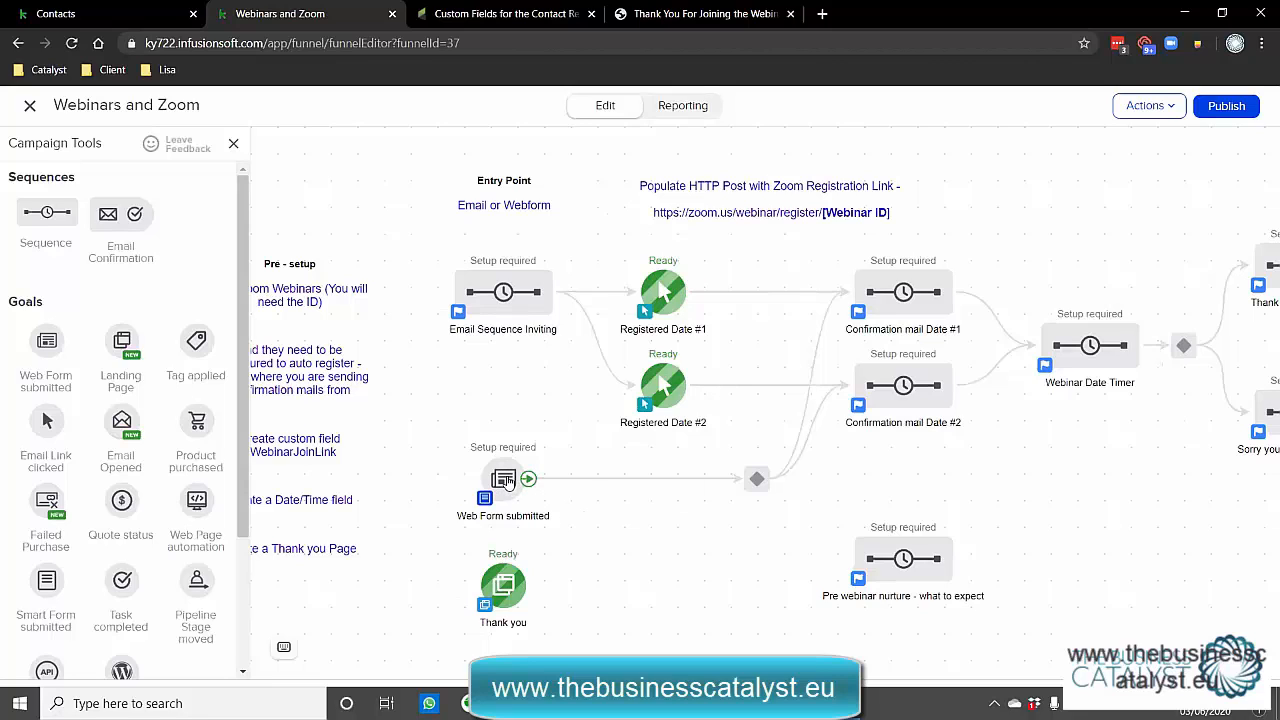
right_click(900, 386)
double_click(898, 388)
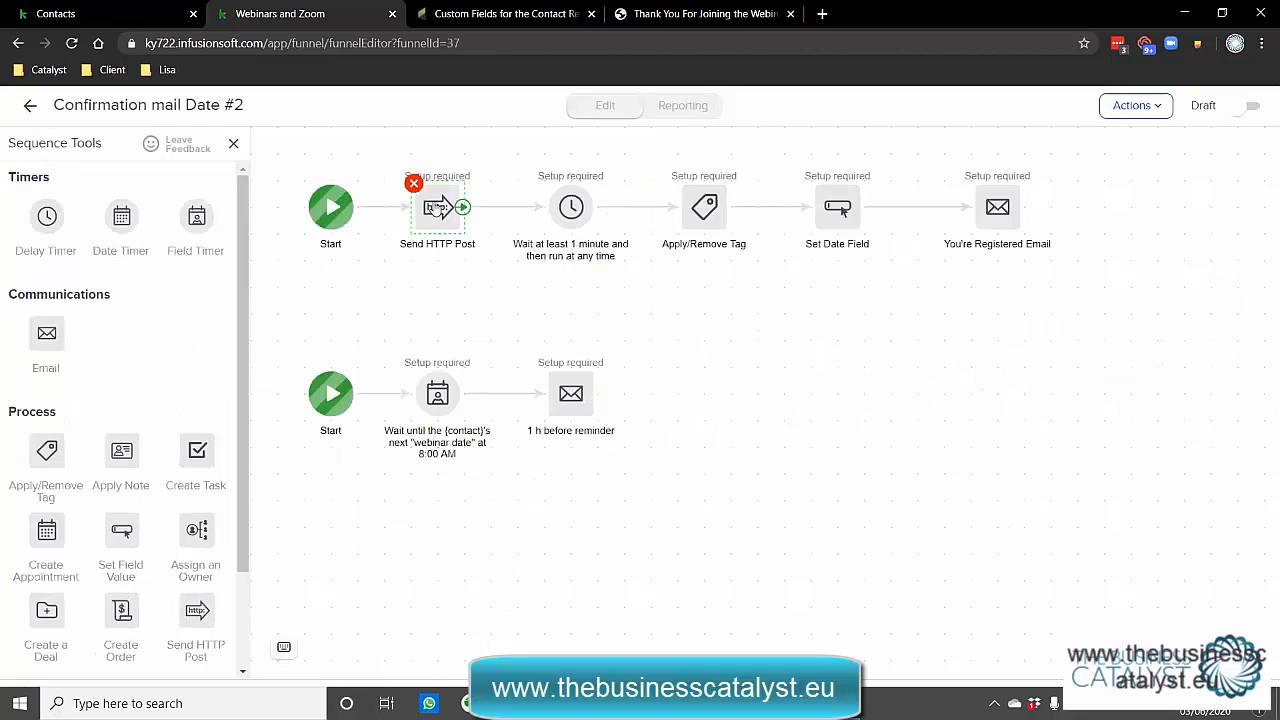
double_click(436, 207)
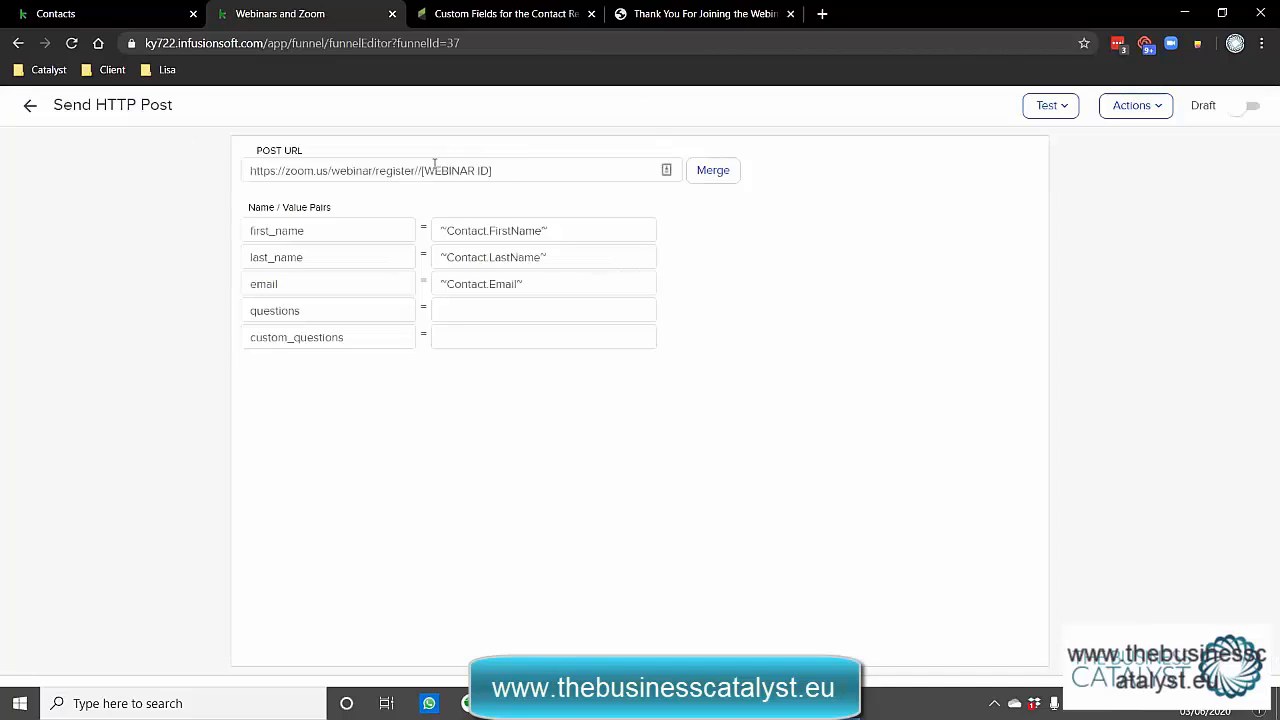
drag(422, 171, 526, 171)
drag(419, 171, 236, 170)
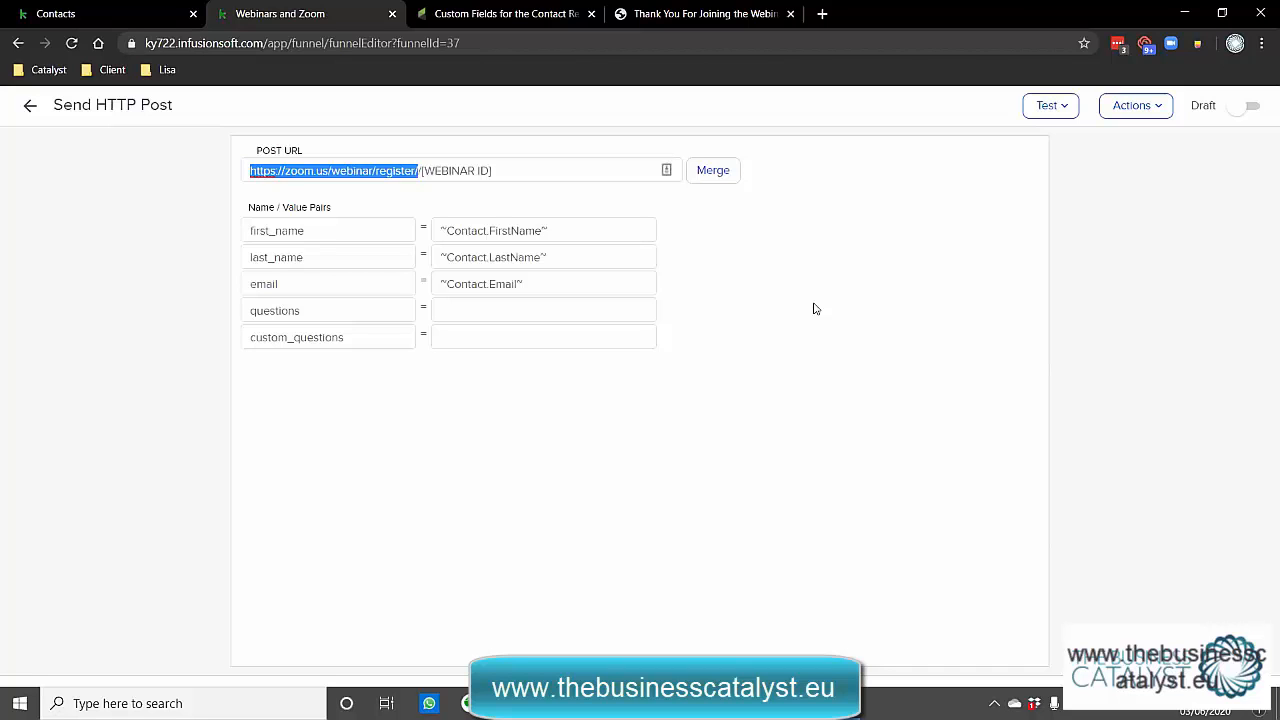
click(31, 107)
click(31, 107)
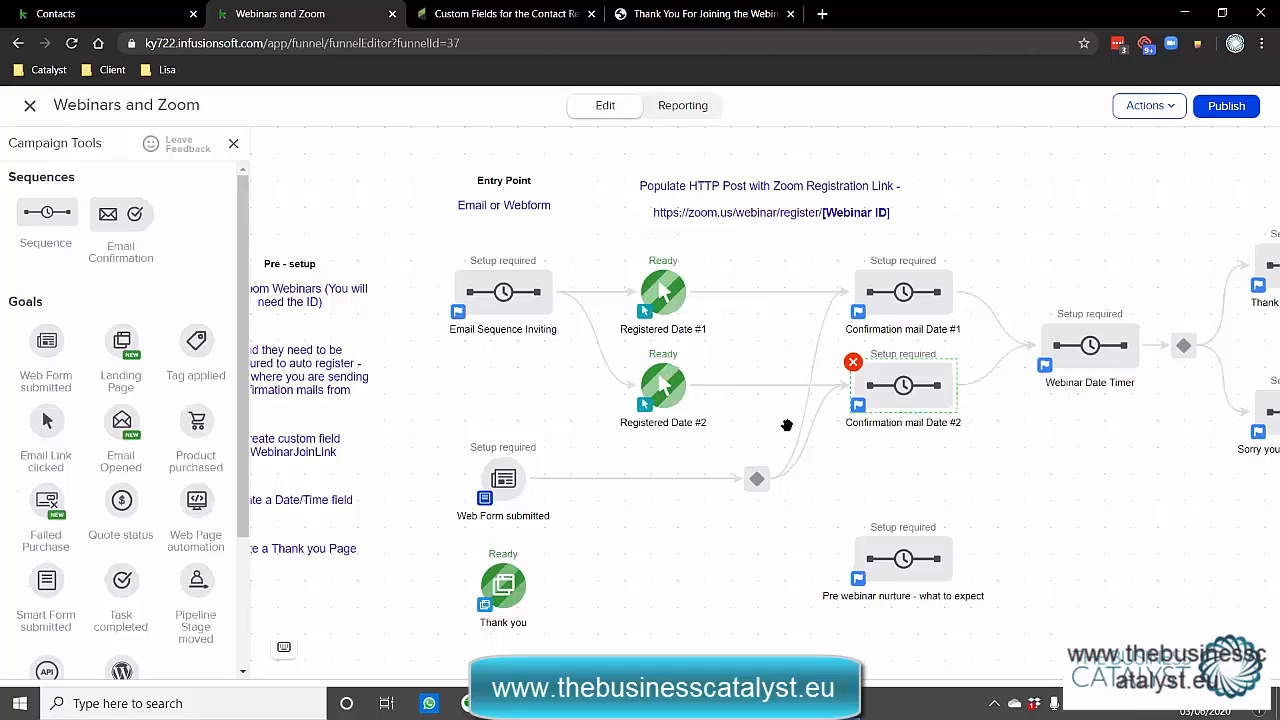
Open Confirmation mail Date #1 and add a Field Timer after the '1 h before reminder' email.
right_click(902, 292)
click(930, 321)
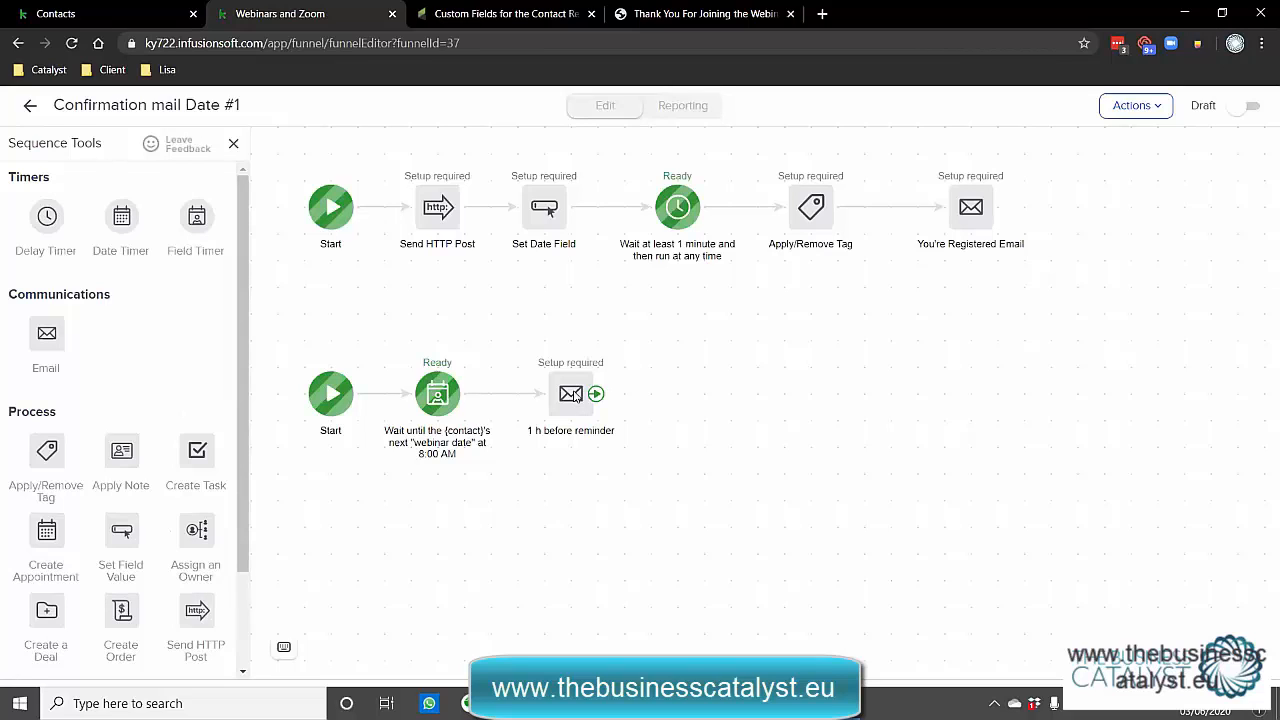
double_click(575, 396)
drag(637, 394, 703, 395)
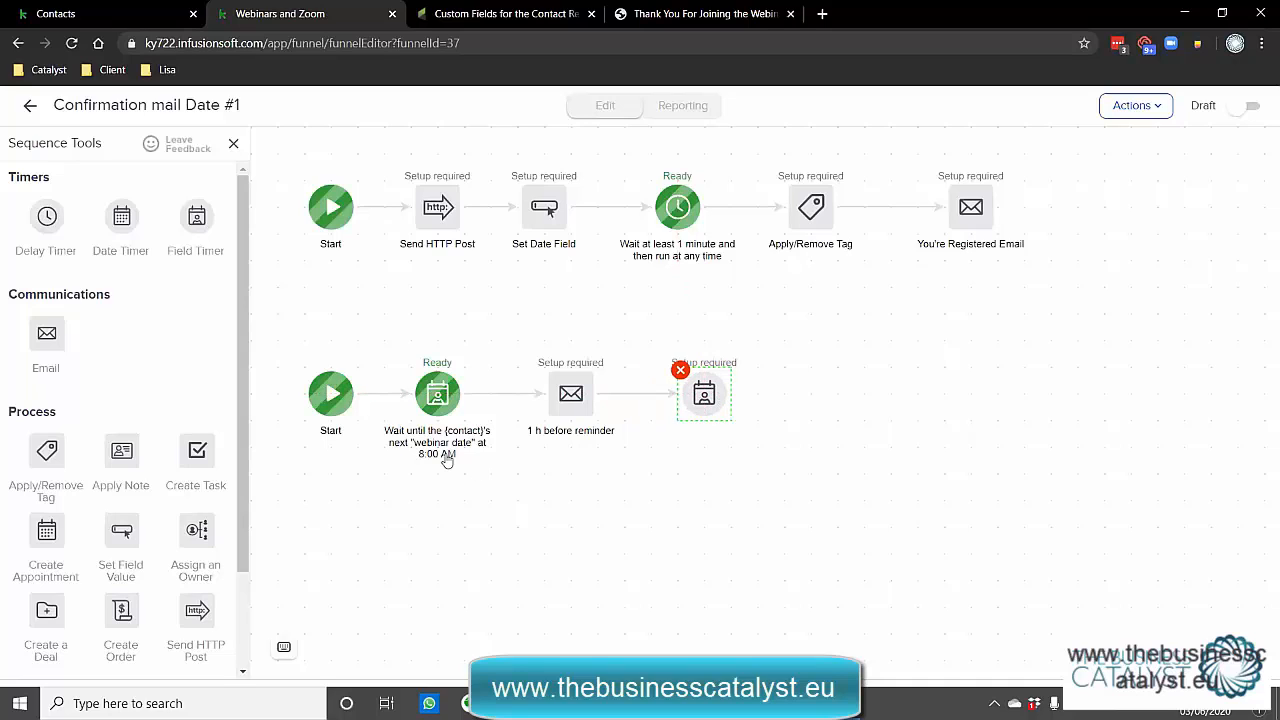
mouse_move(443, 457)
click(437, 395)
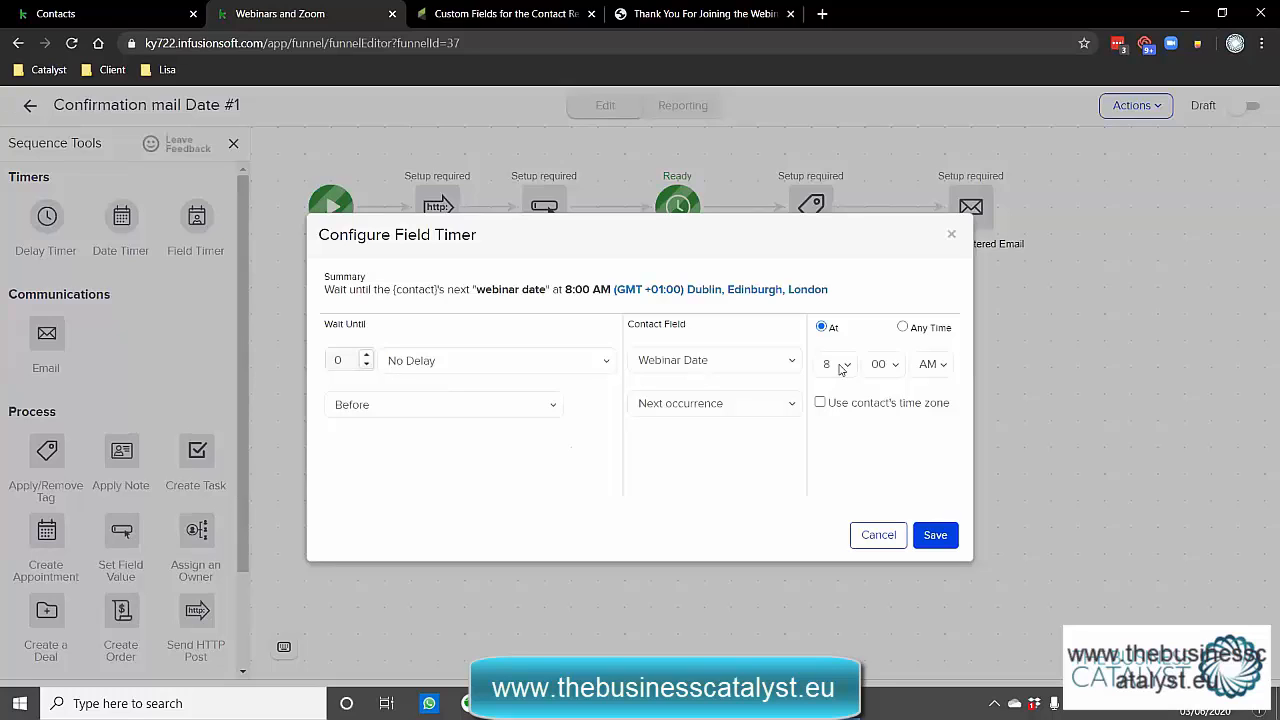
Set the new field timer to No Delay, waiting until the webinar date at 8:45 AM, and save.
click(876, 540)
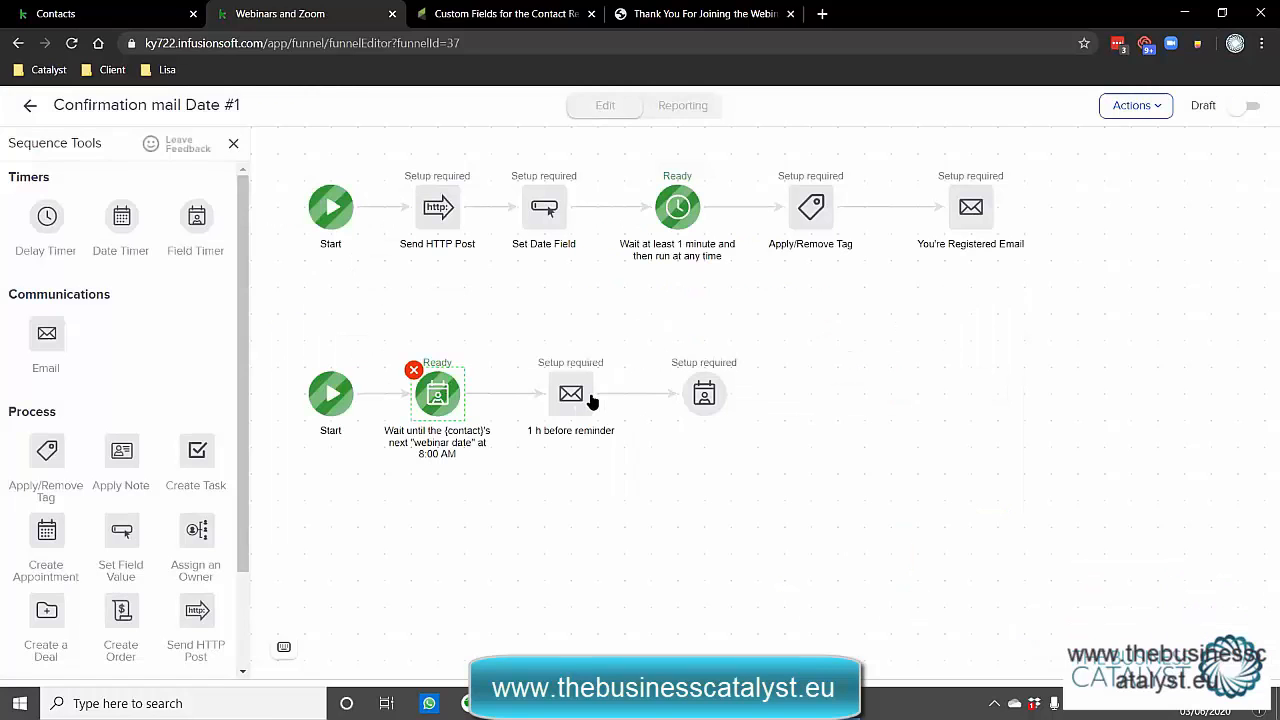
right_click(570, 403)
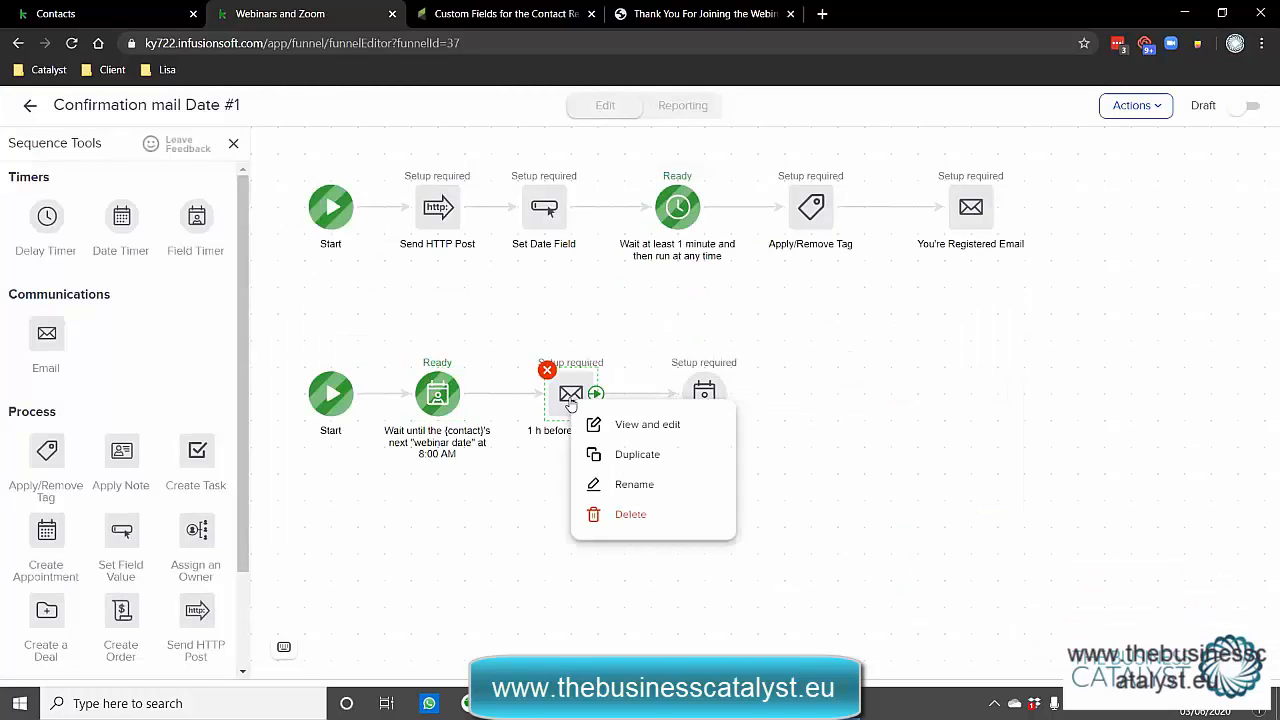
key(Escape)
double_click(703, 395)
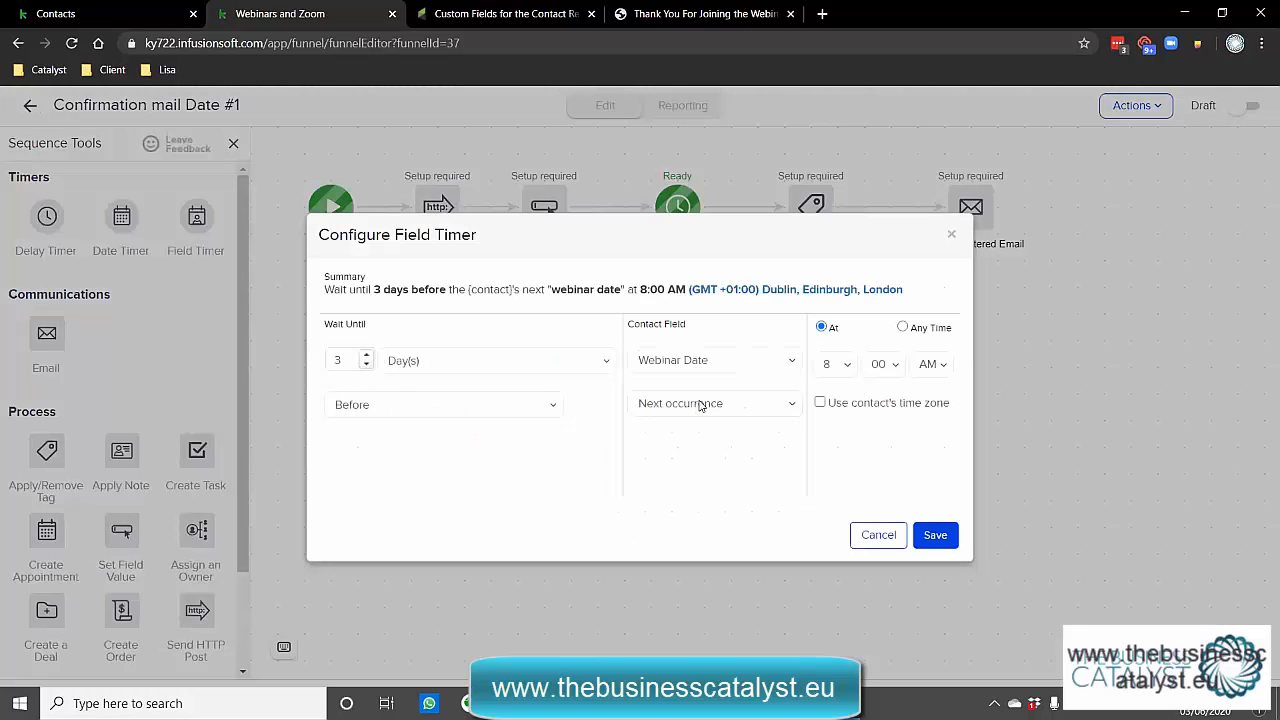
click(400, 362)
click(425, 441)
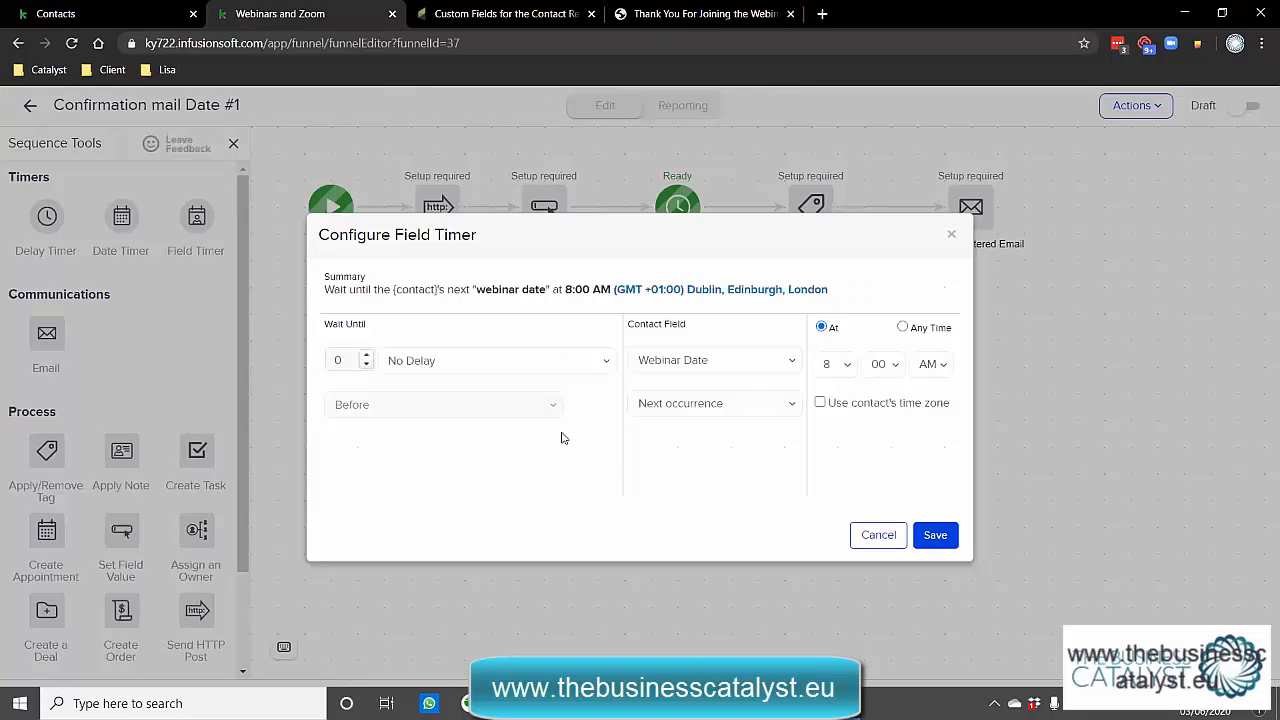
click(889, 434)
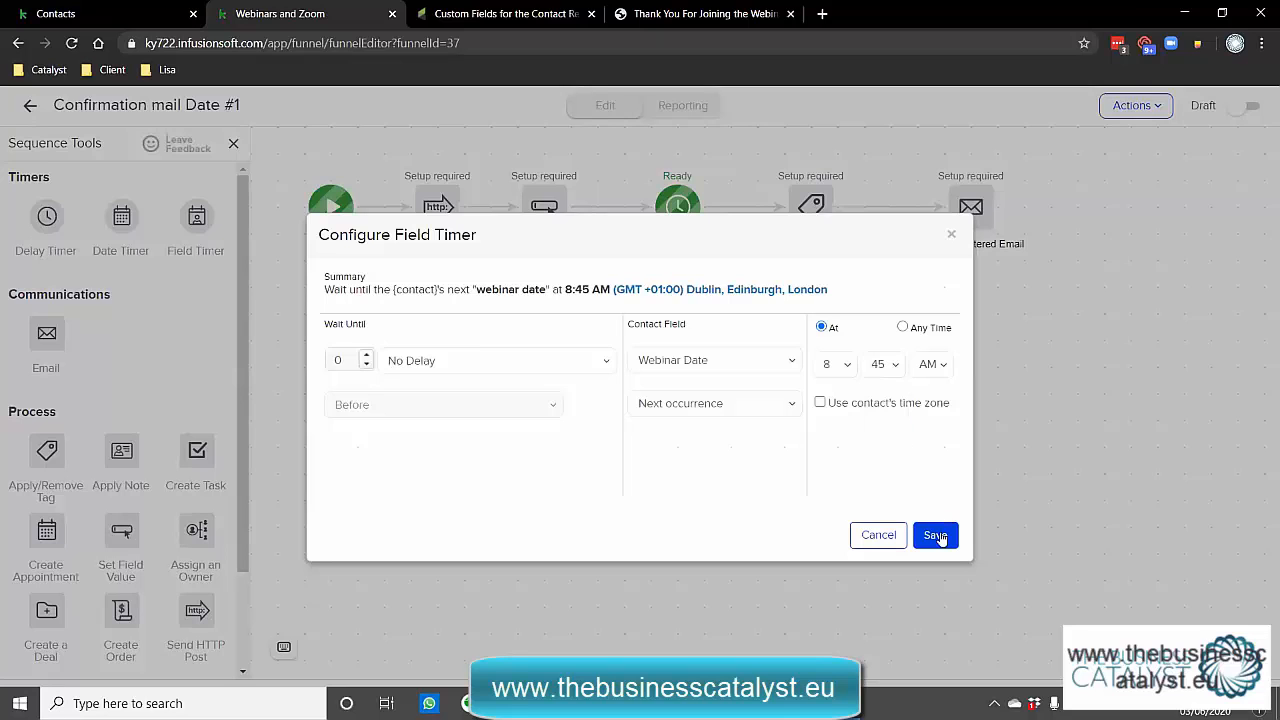
click(937, 536)
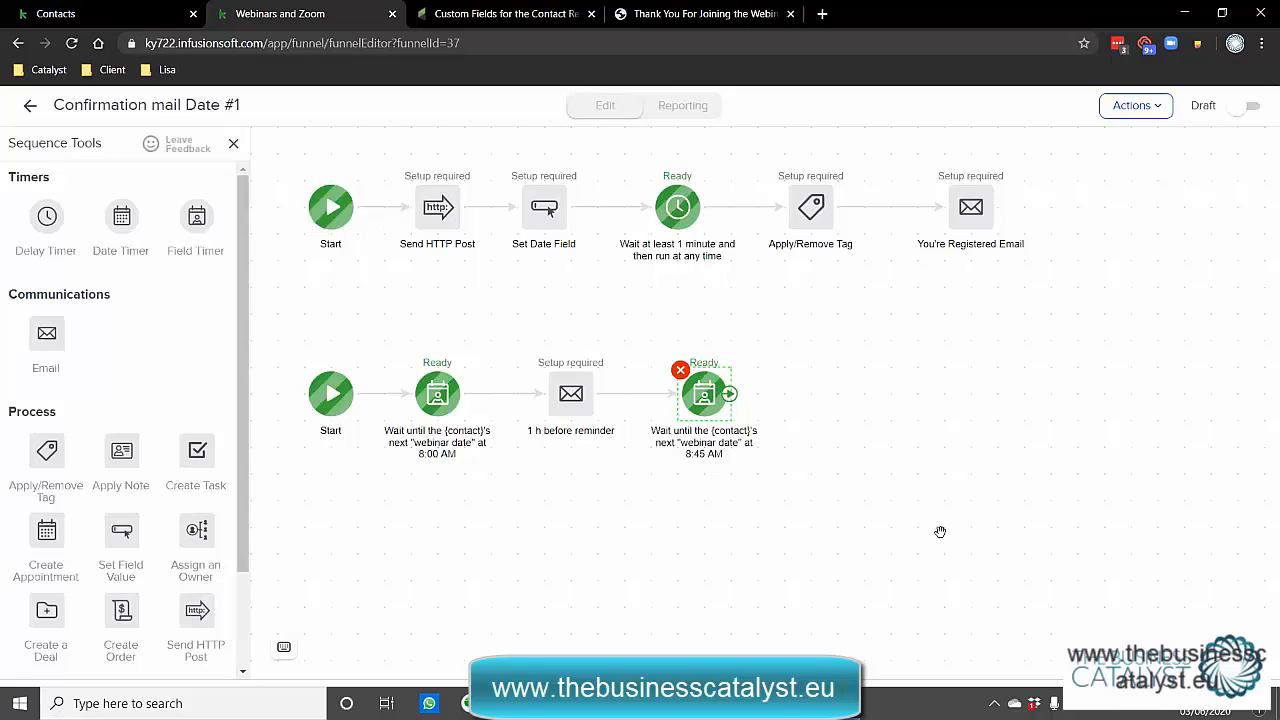
click(455, 8)
Change the custom field's Type from Text to Date/Time, then return to the Webinars and Zoom tab.
scroll(651, 277, down, 2)
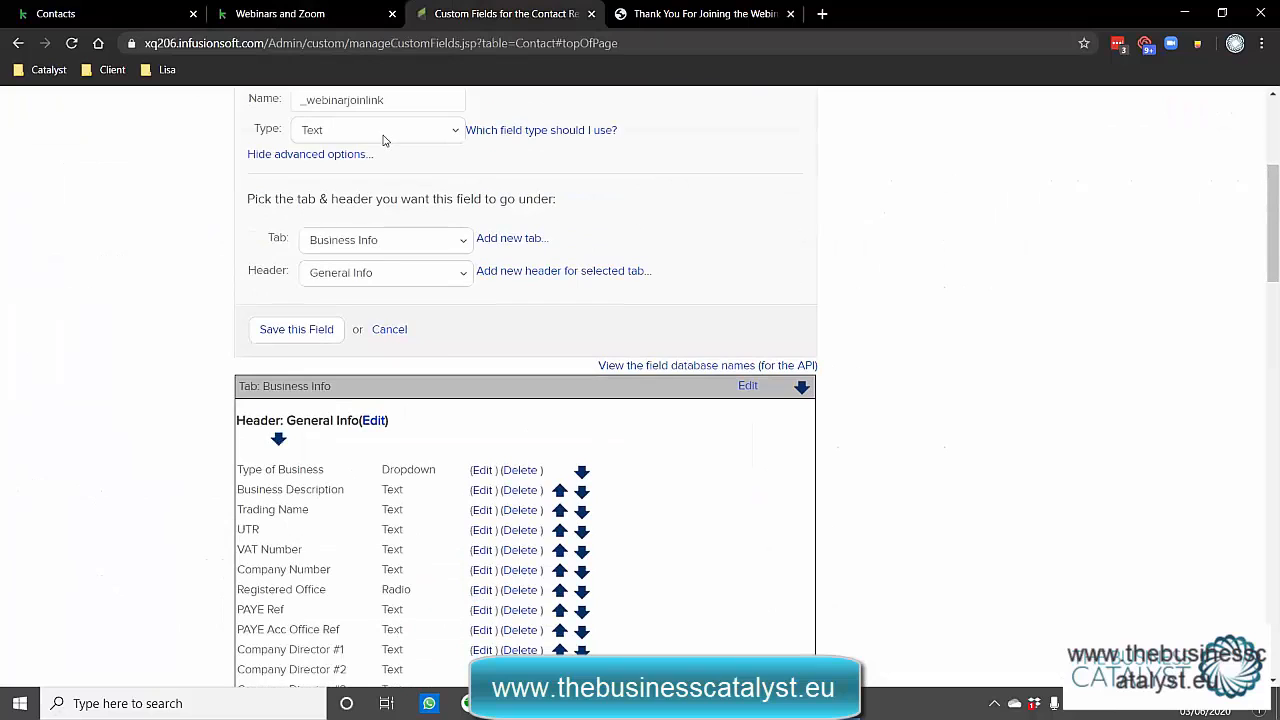
click(383, 132)
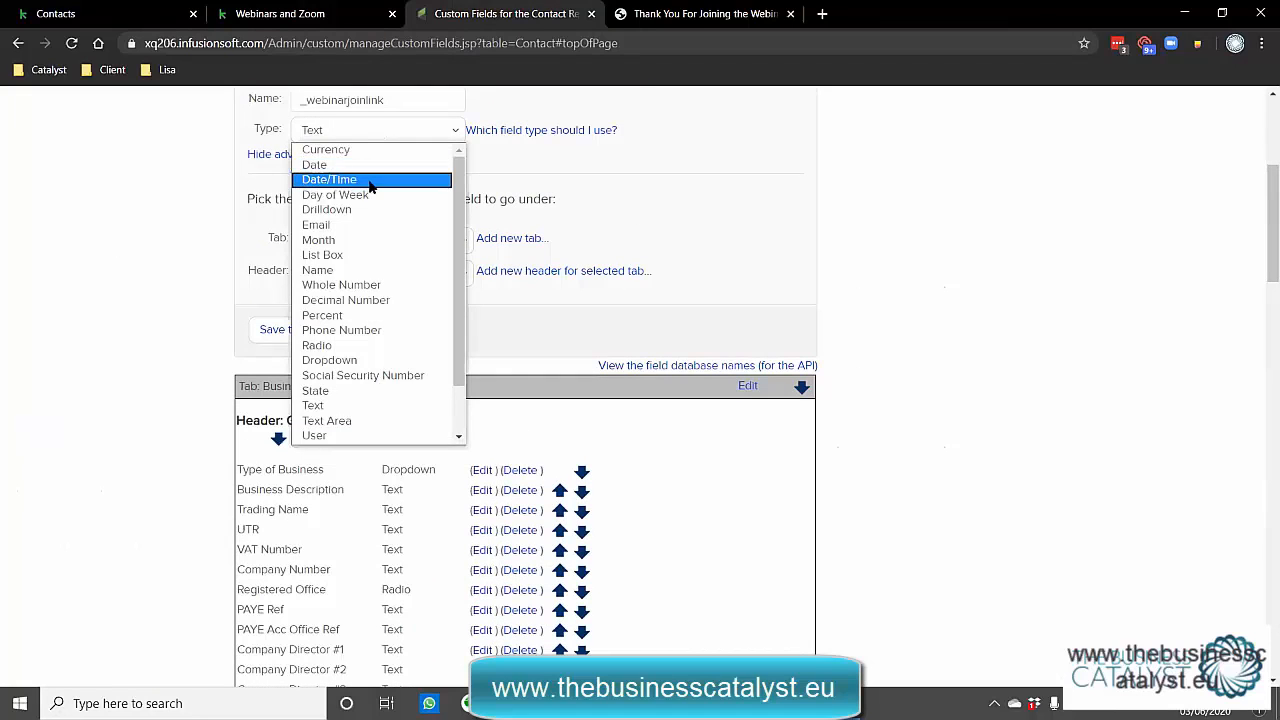
click(366, 179)
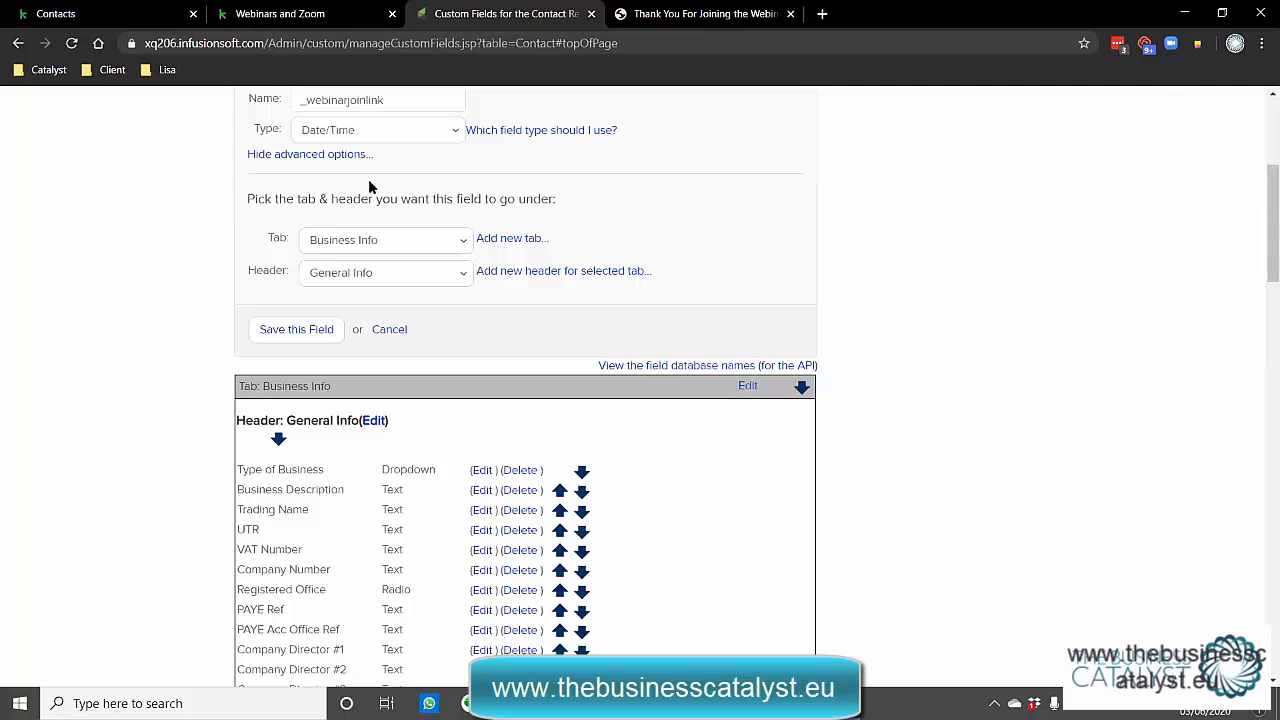
click(300, 13)
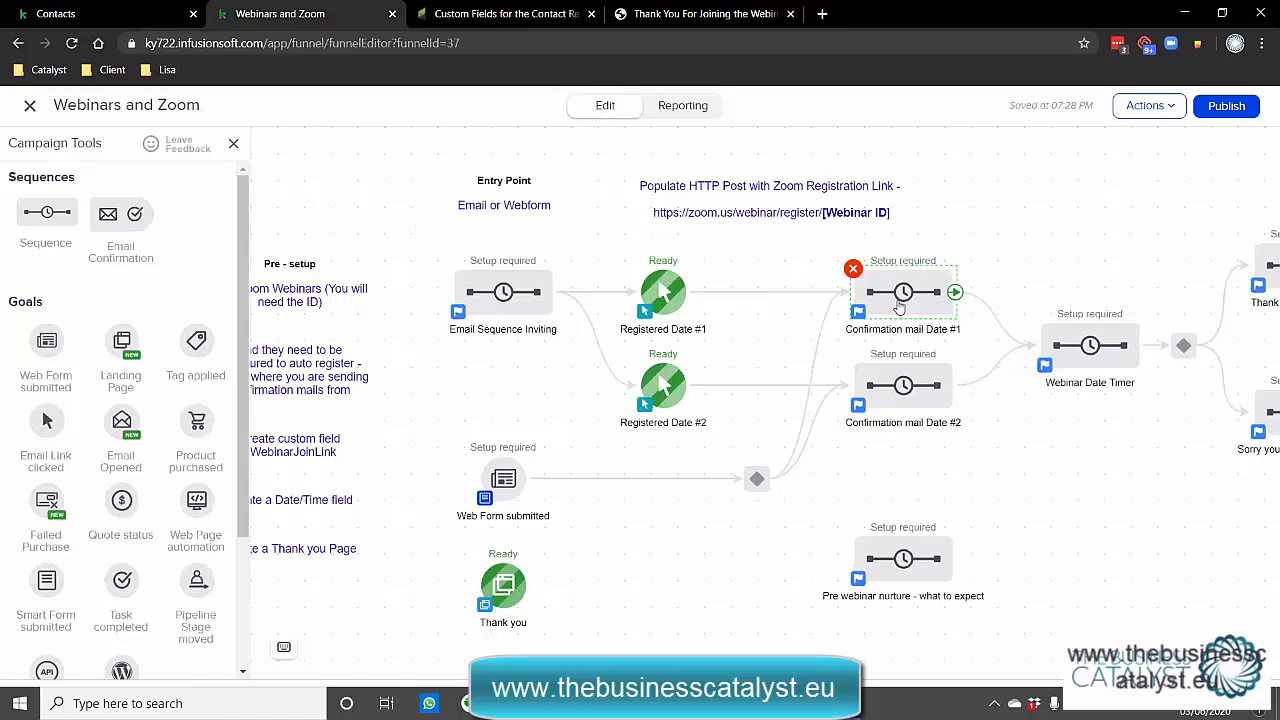
right_click(903, 390)
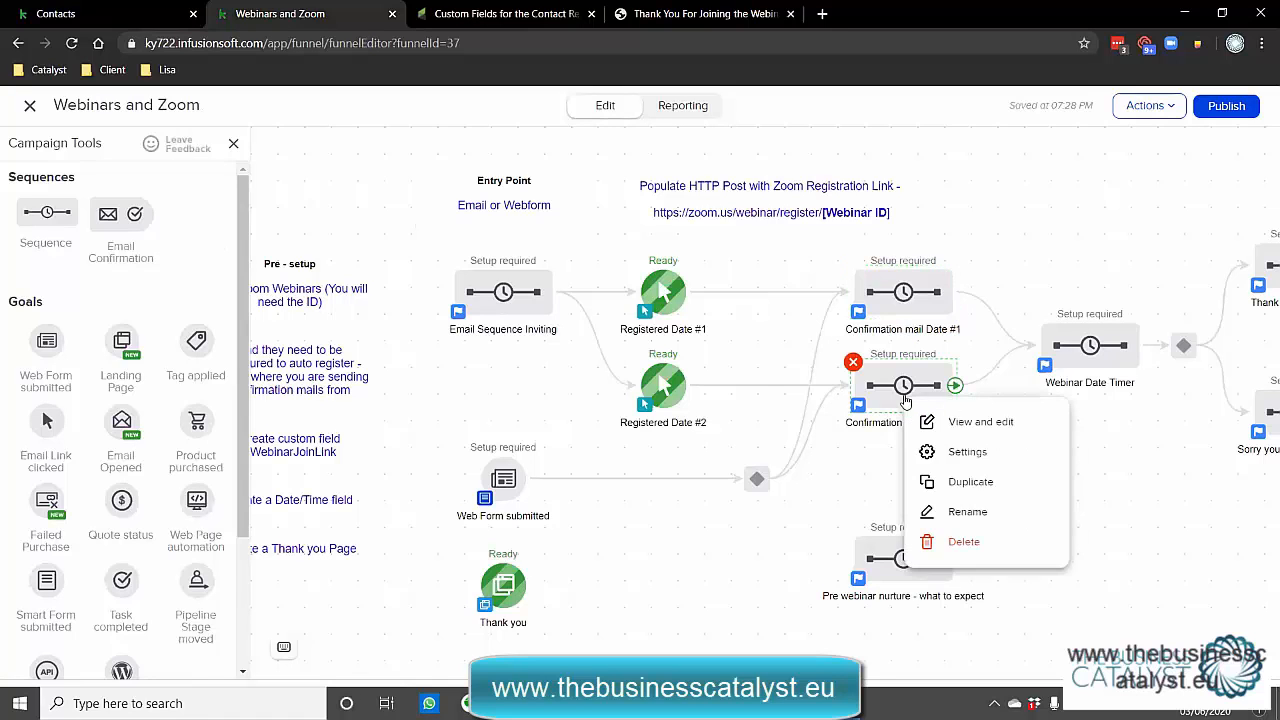
click(945, 420)
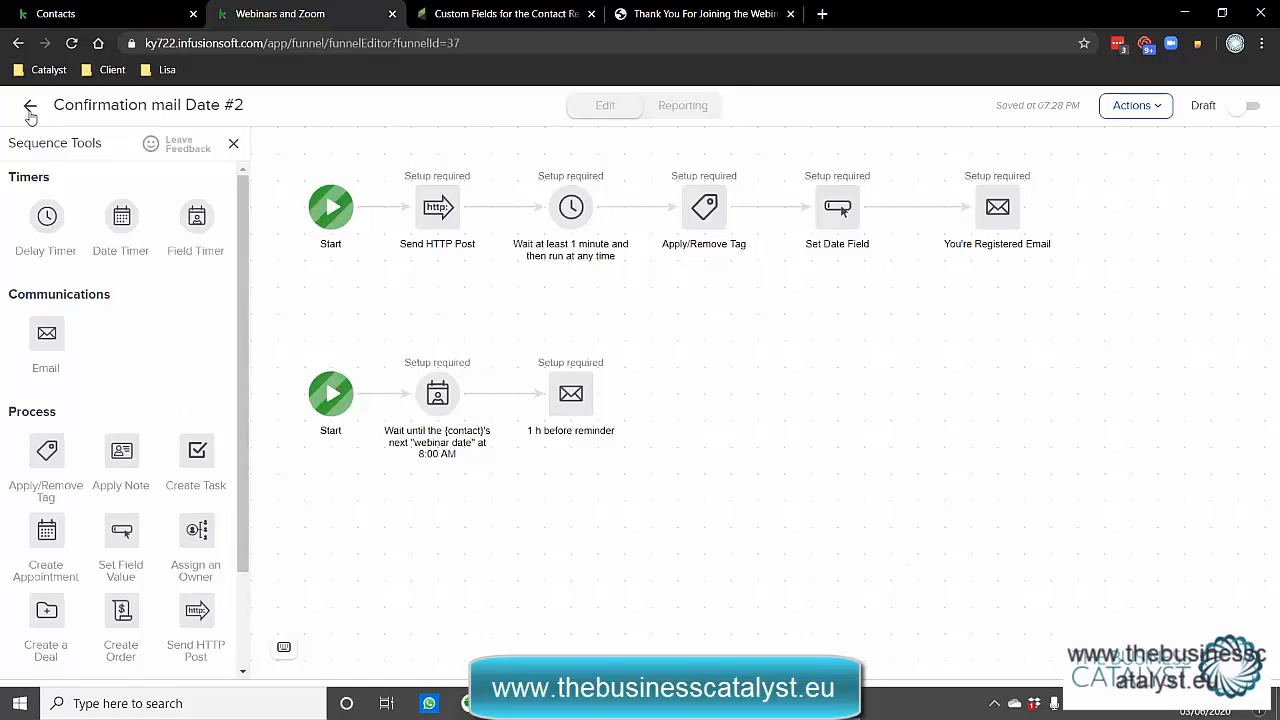
click(30, 108)
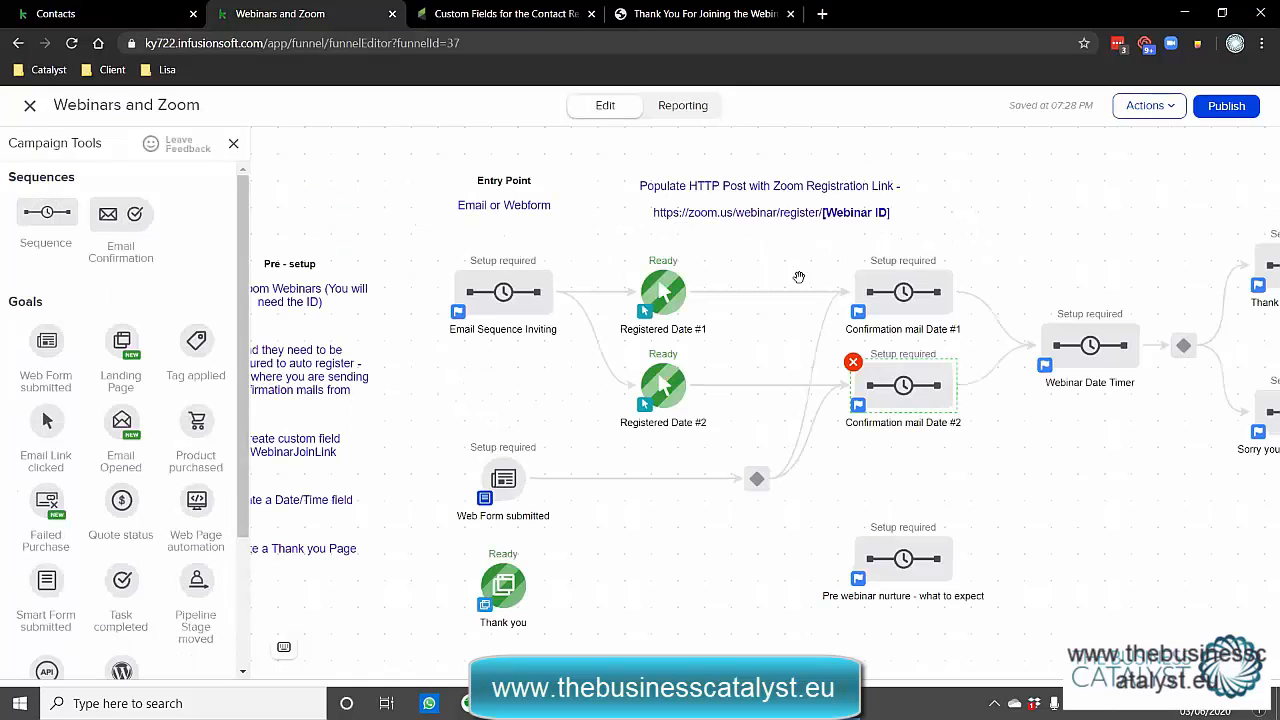
drag(1078, 470, 790, 473)
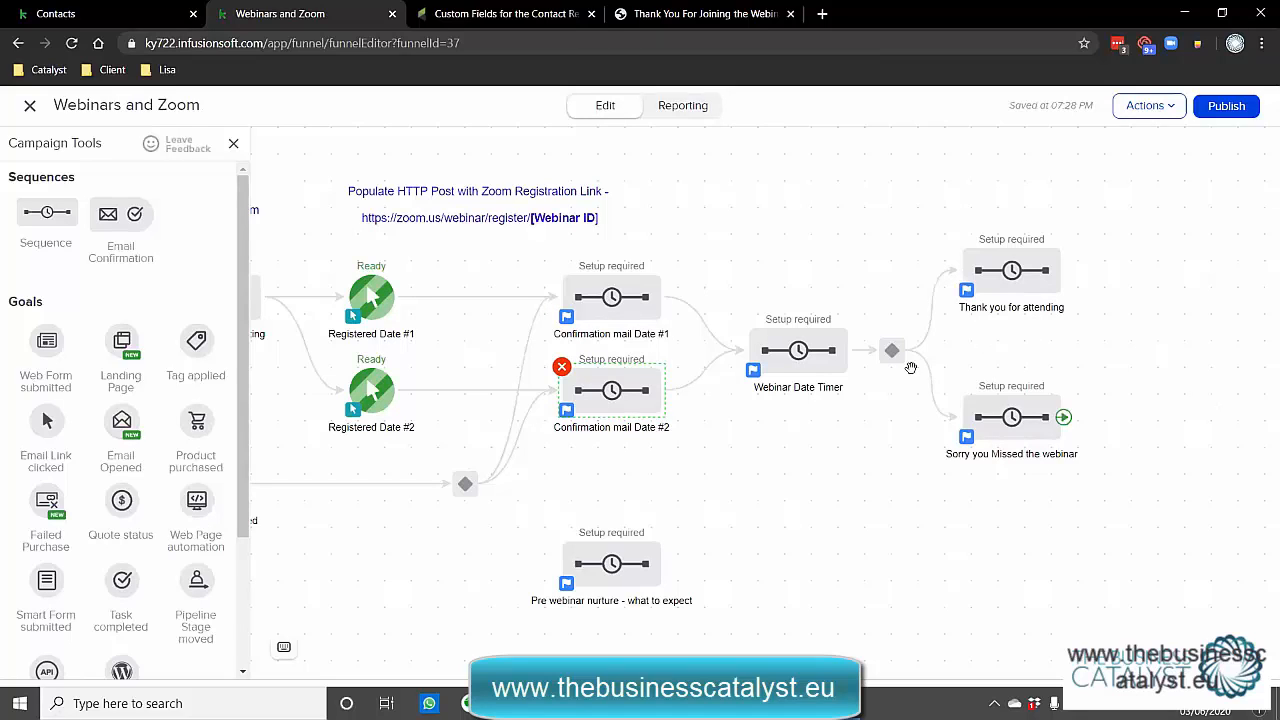
click(716, 339)
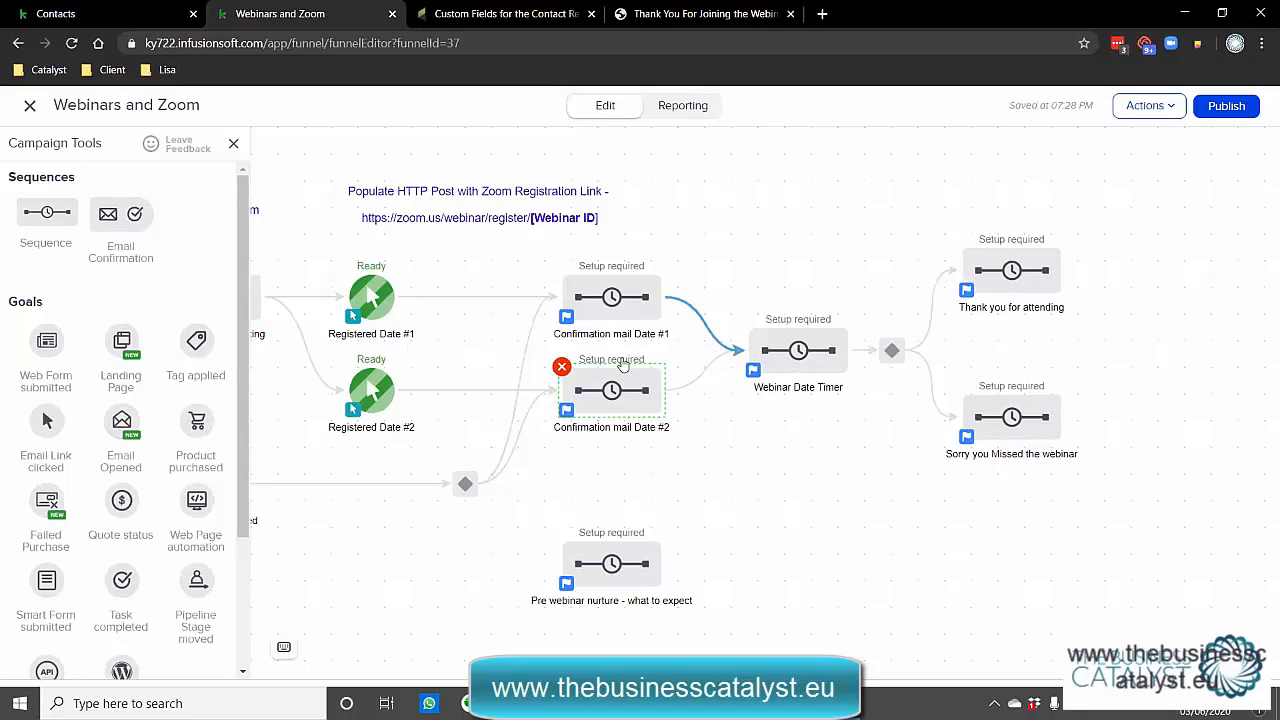
click(798, 350)
double_click(798, 350)
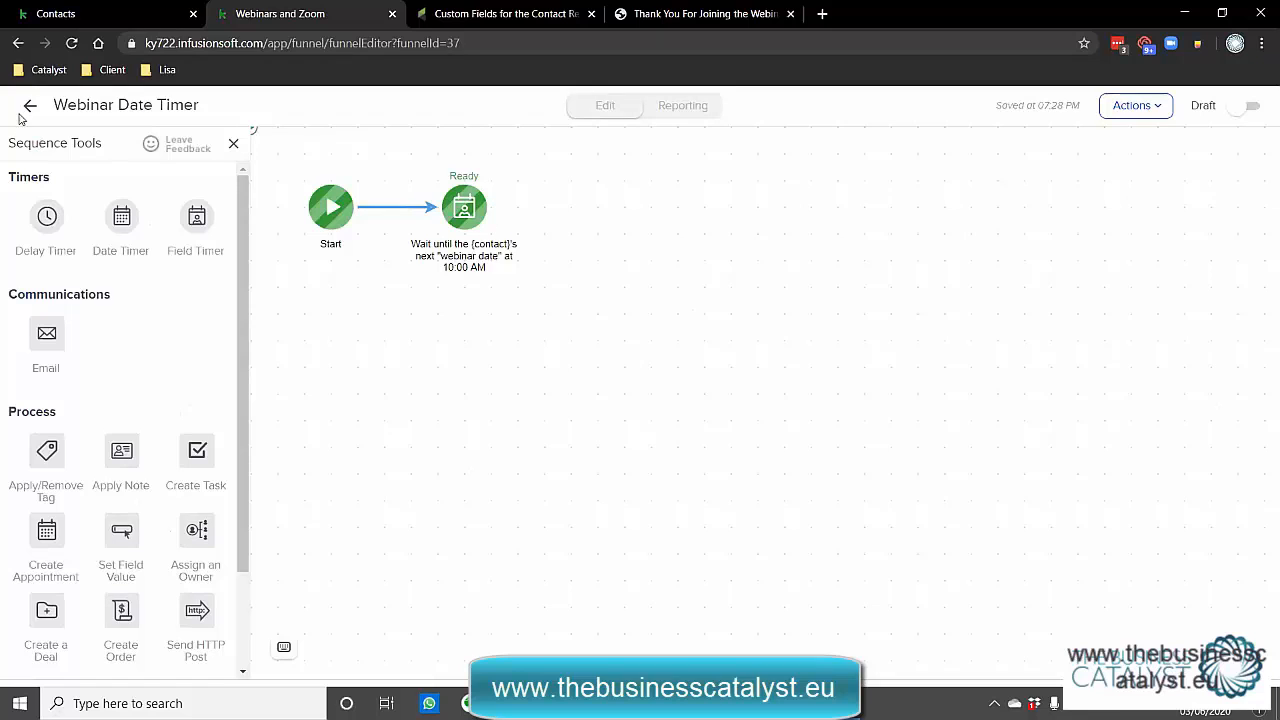
click(27, 113)
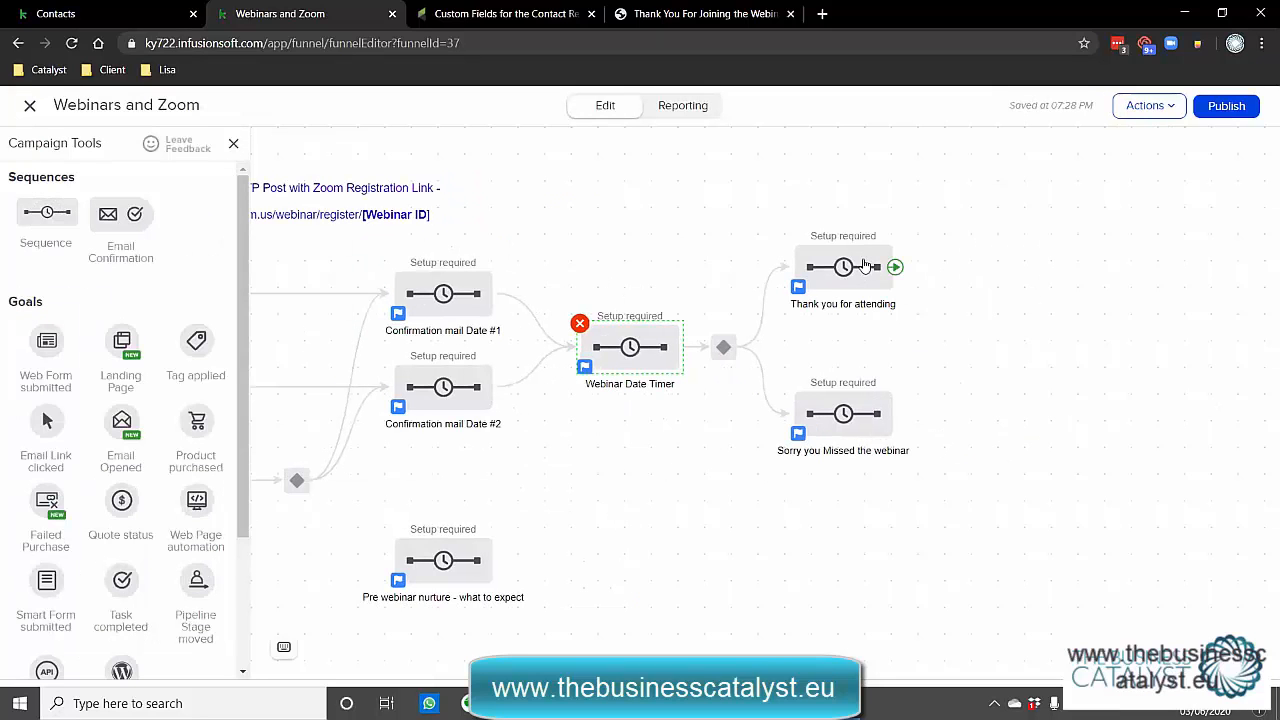
double_click(720, 352)
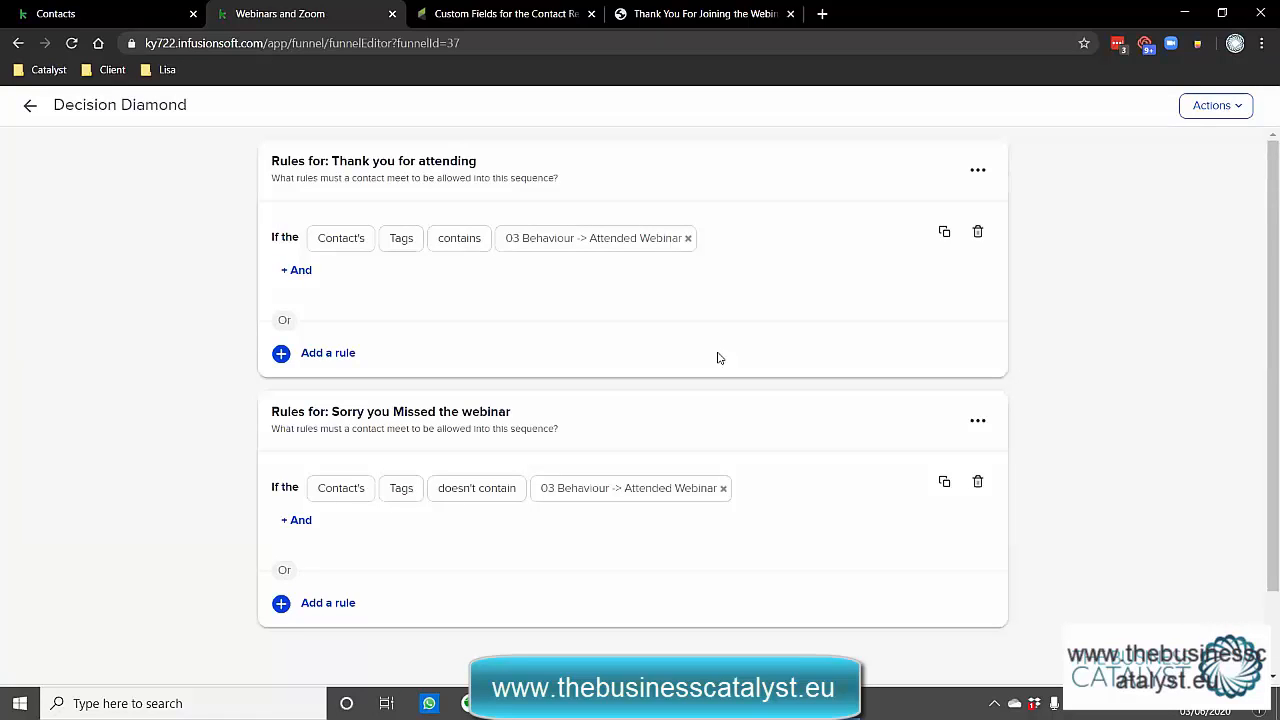
mouse_move(622, 245)
mouse_move(585, 495)
drag(538, 418, 328, 409)
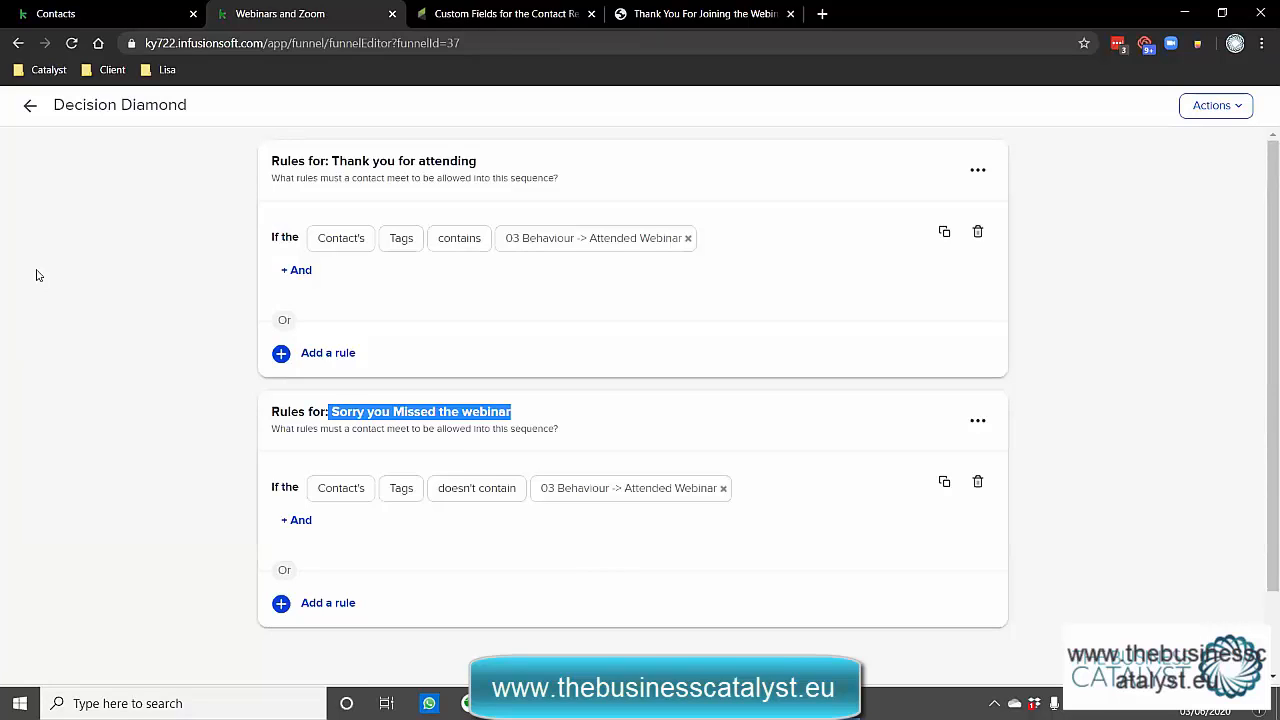
click(31, 107)
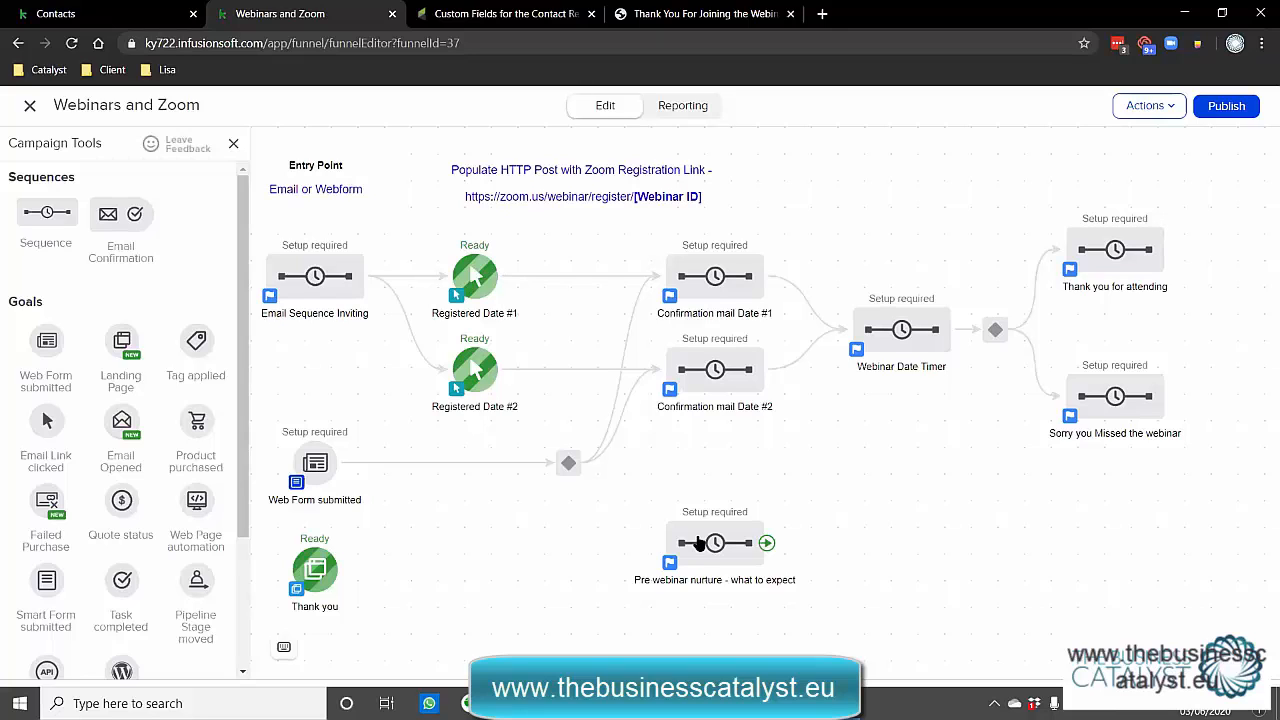
Connect Registered Date #1 to Pre webinar nurture and check the decision diamond's rules.
drag(497, 283, 672, 562)
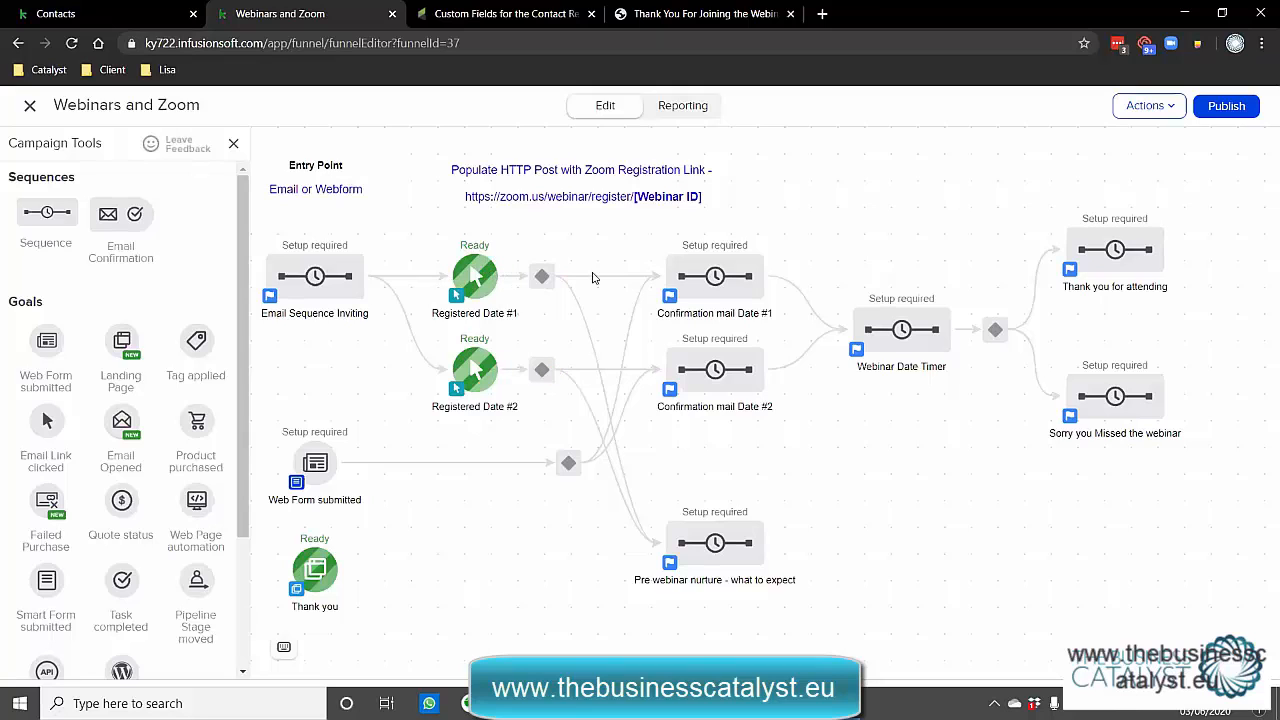
click(541, 290)
click(541, 285)
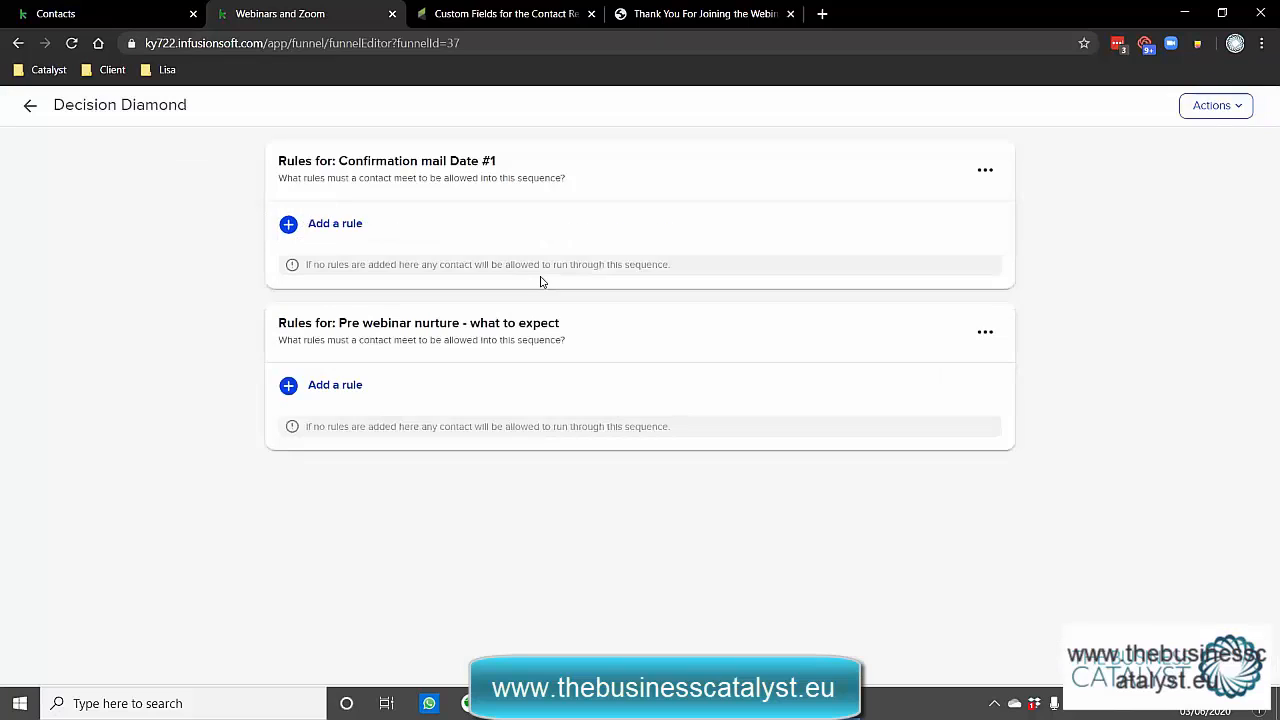
click(30, 105)
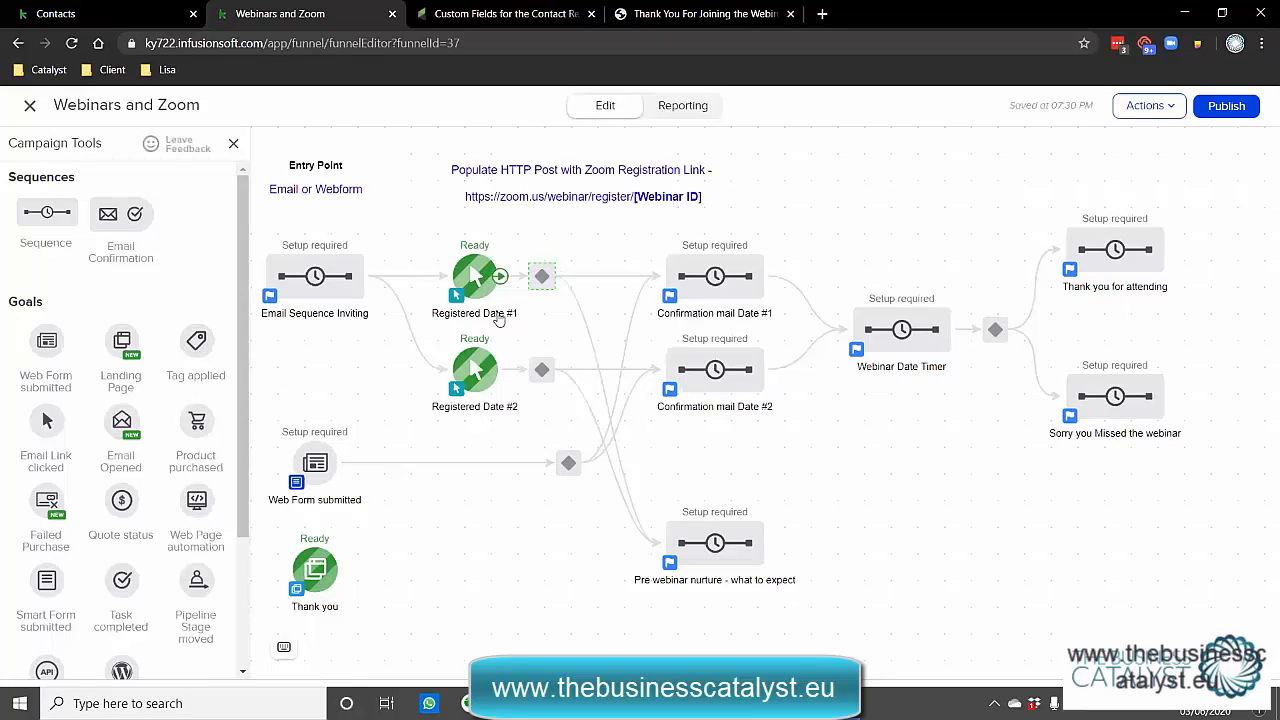
Review Pre webinar nurture's two emails, sent 3 and 2 days before the webinar at 8:00 AM.
click(707, 552)
click(781, 541)
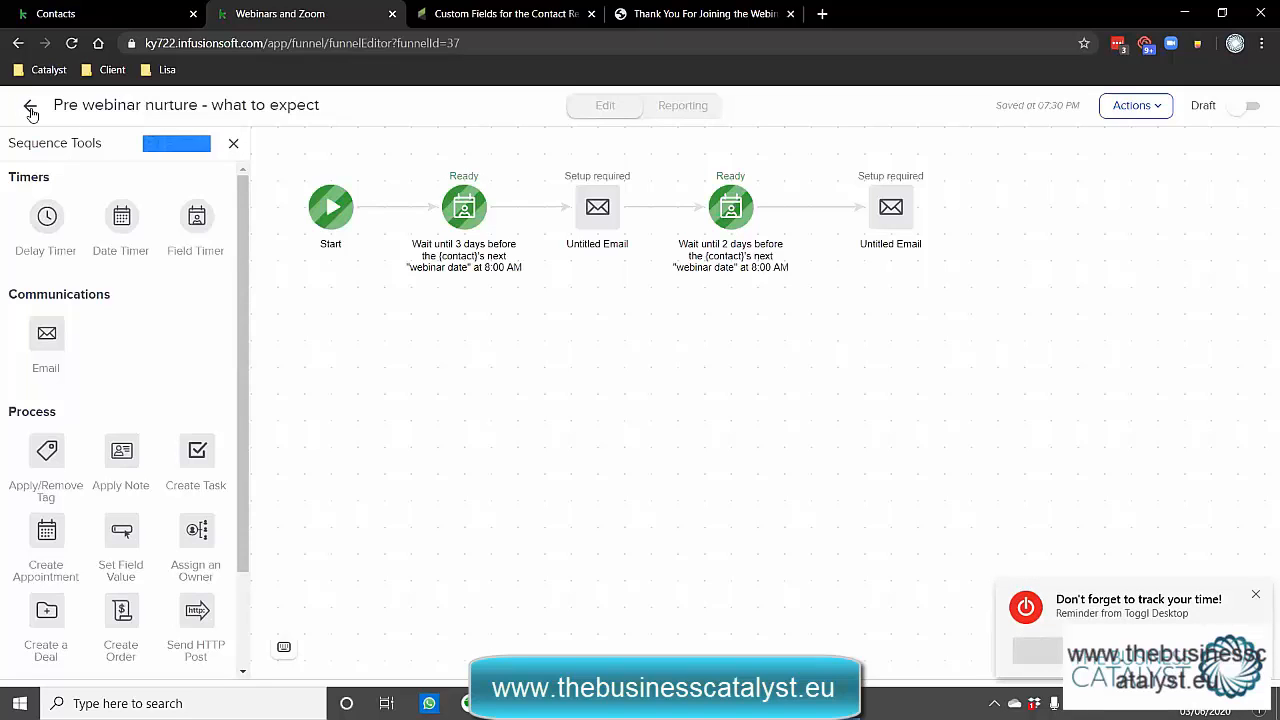
click(31, 112)
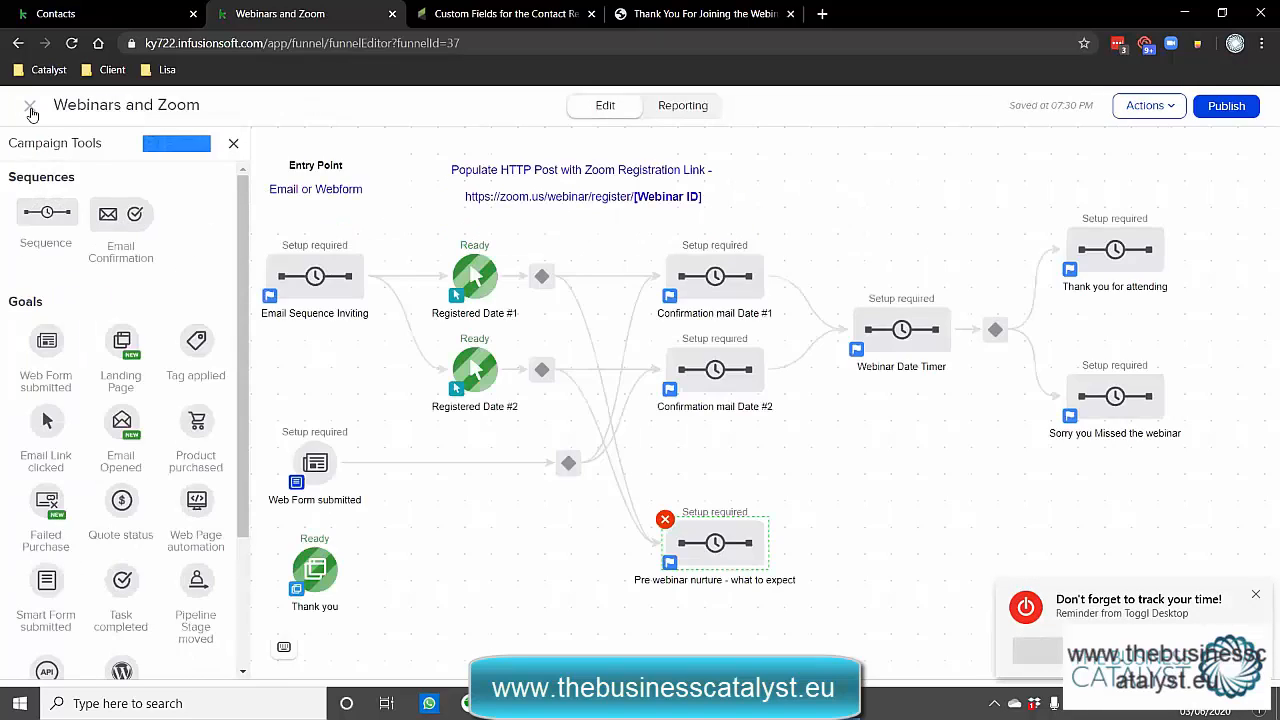
Inspect the Set Date Field step in Confirmation mail Date #1, then return to the canvas.
double_click(715, 277)
click(538, 212)
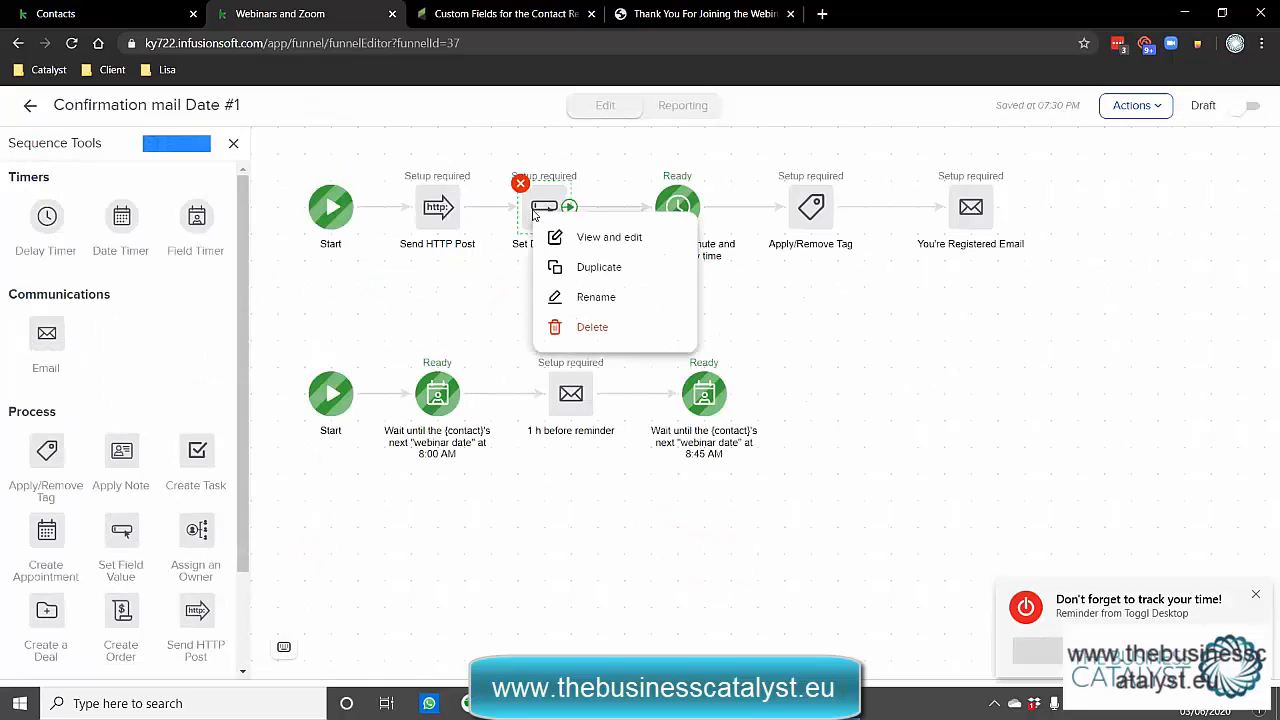
click(590, 238)
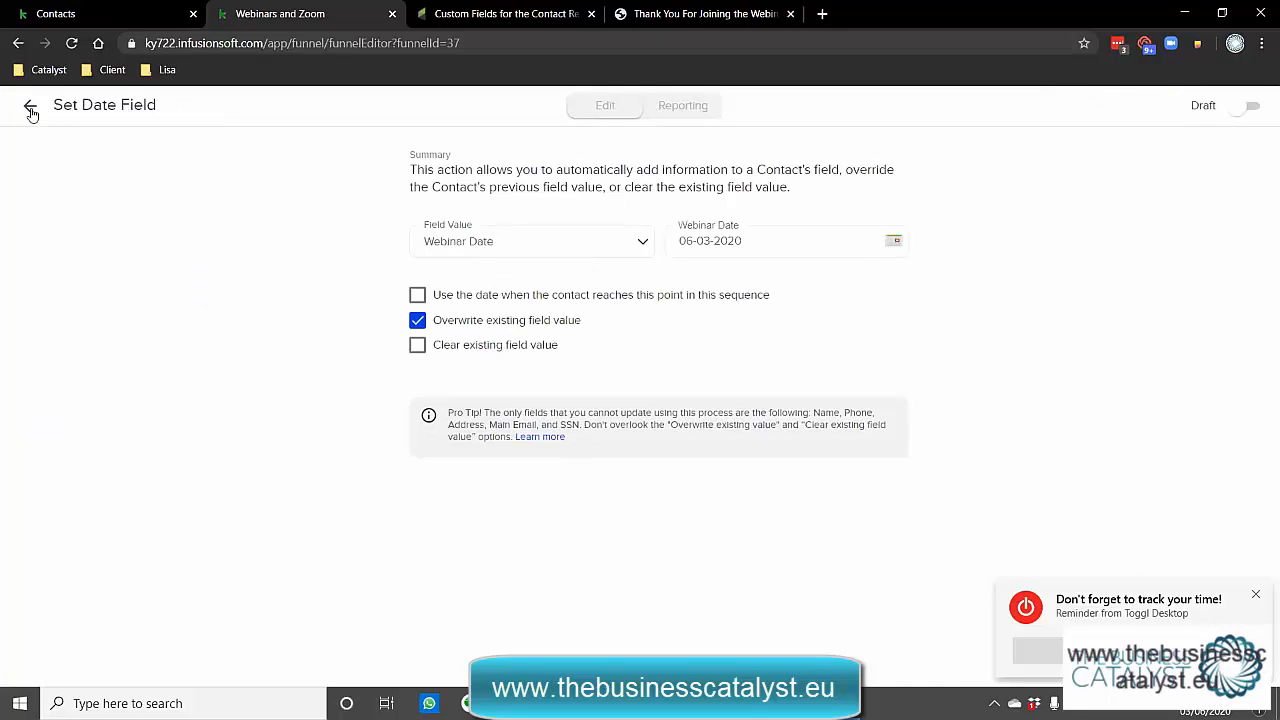
click(30, 108)
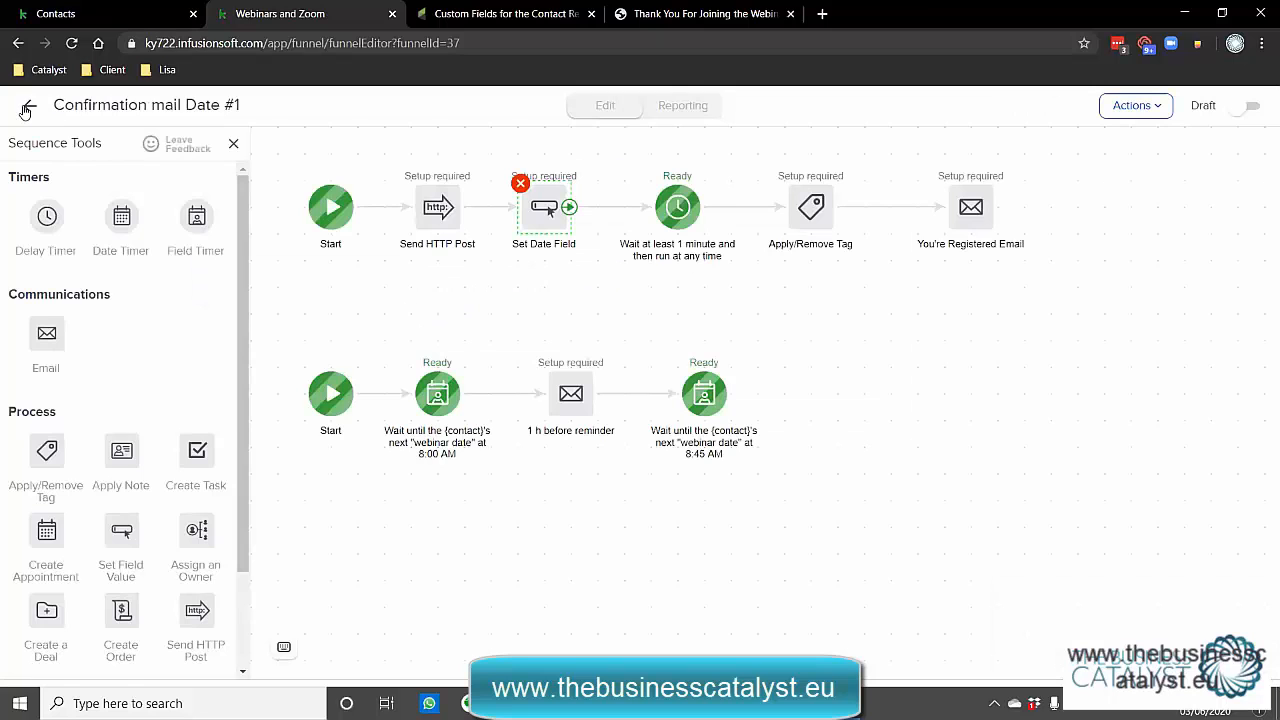
click(27, 108)
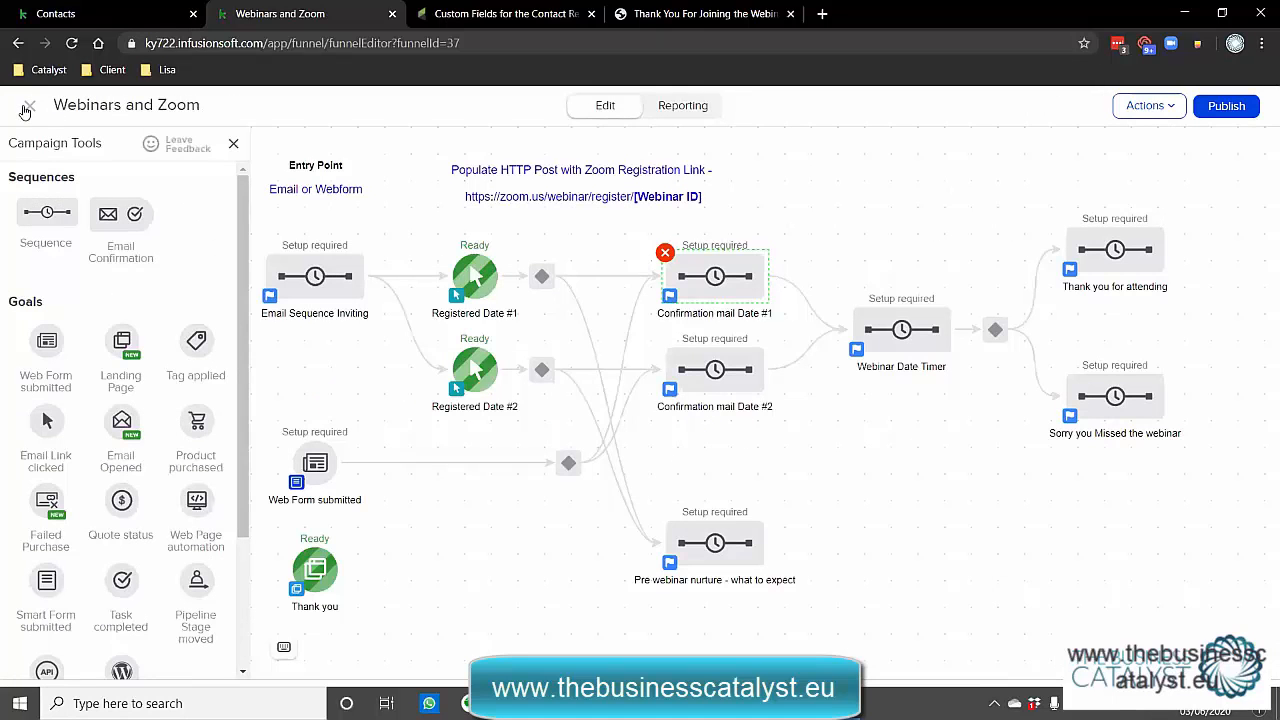
Hide Campaign Tools, lower Pre webinar nurture, and place copies of Confirmation mail Date #2 and Registered Date #2 below.
drag(465, 556, 595, 535)
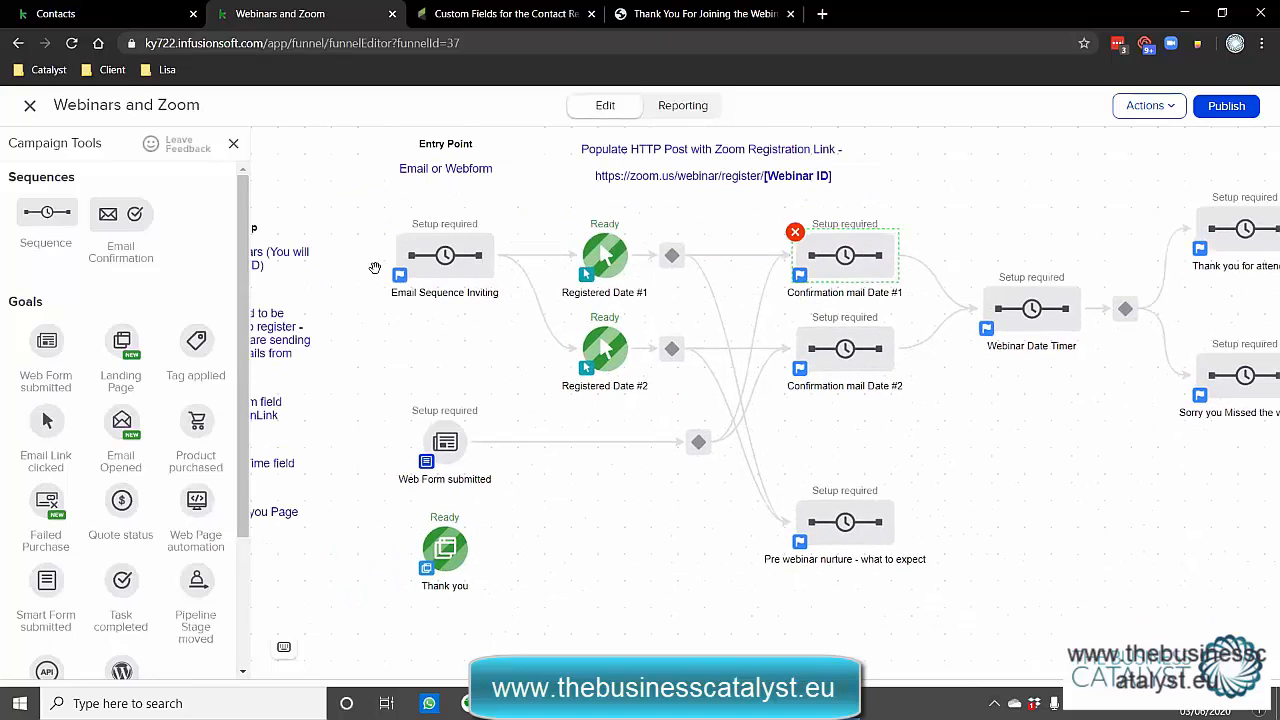
click(233, 143)
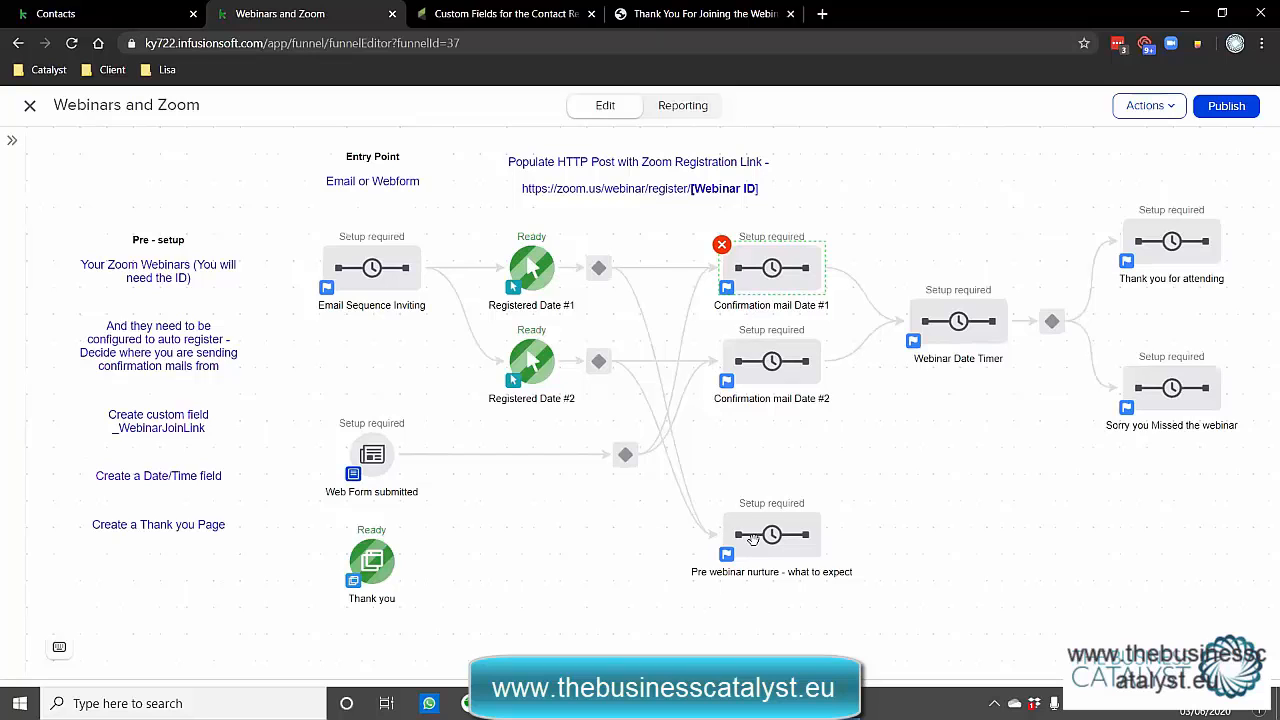
drag(752, 538, 752, 618)
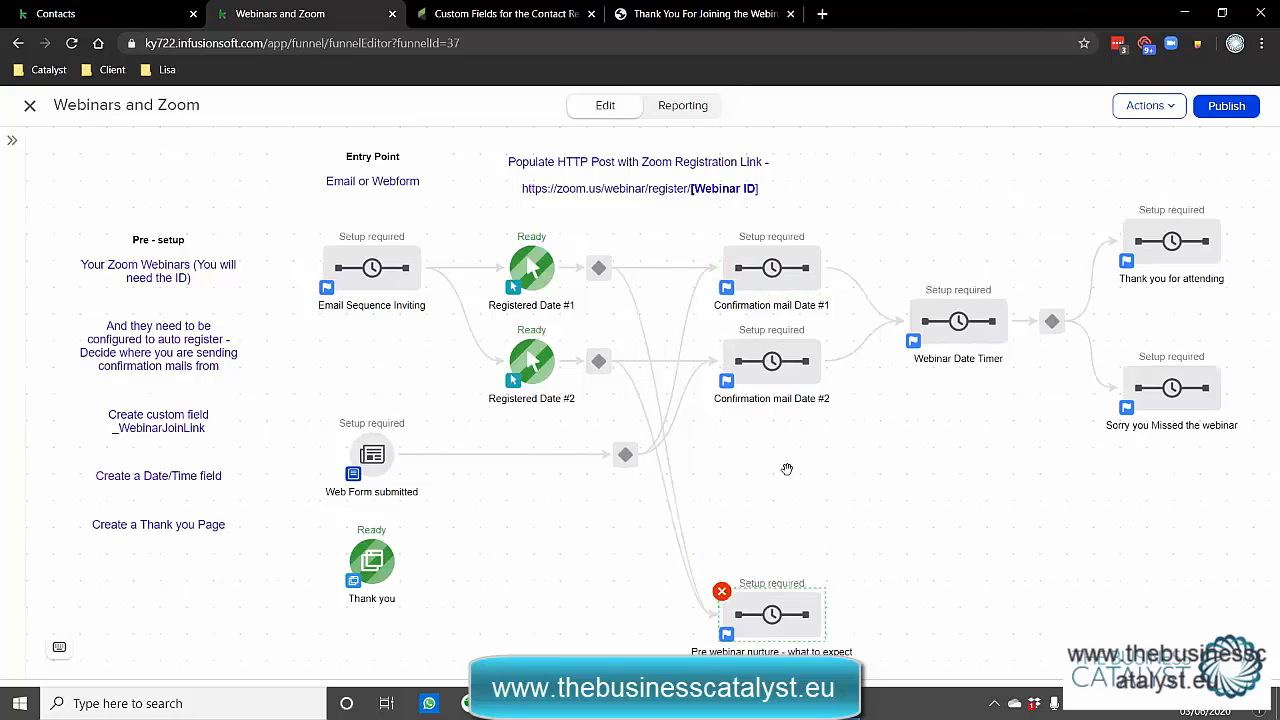
click(772, 363)
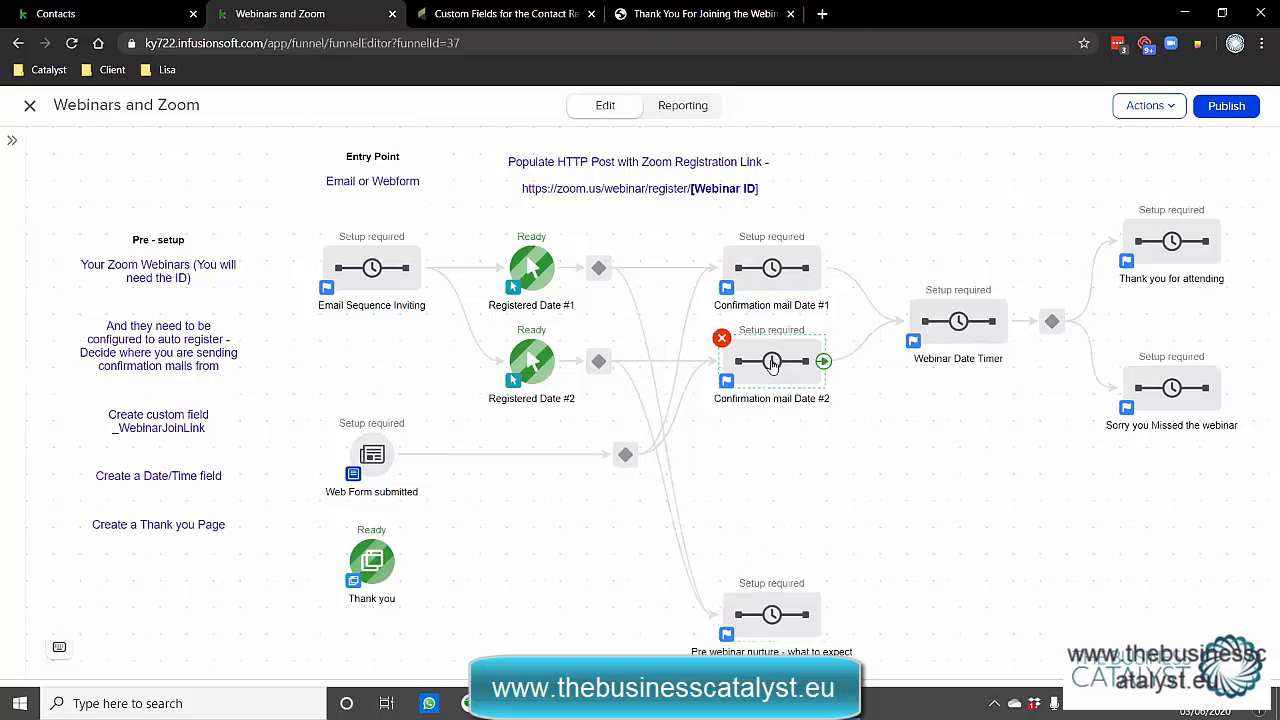
drag(755, 362, 757, 442)
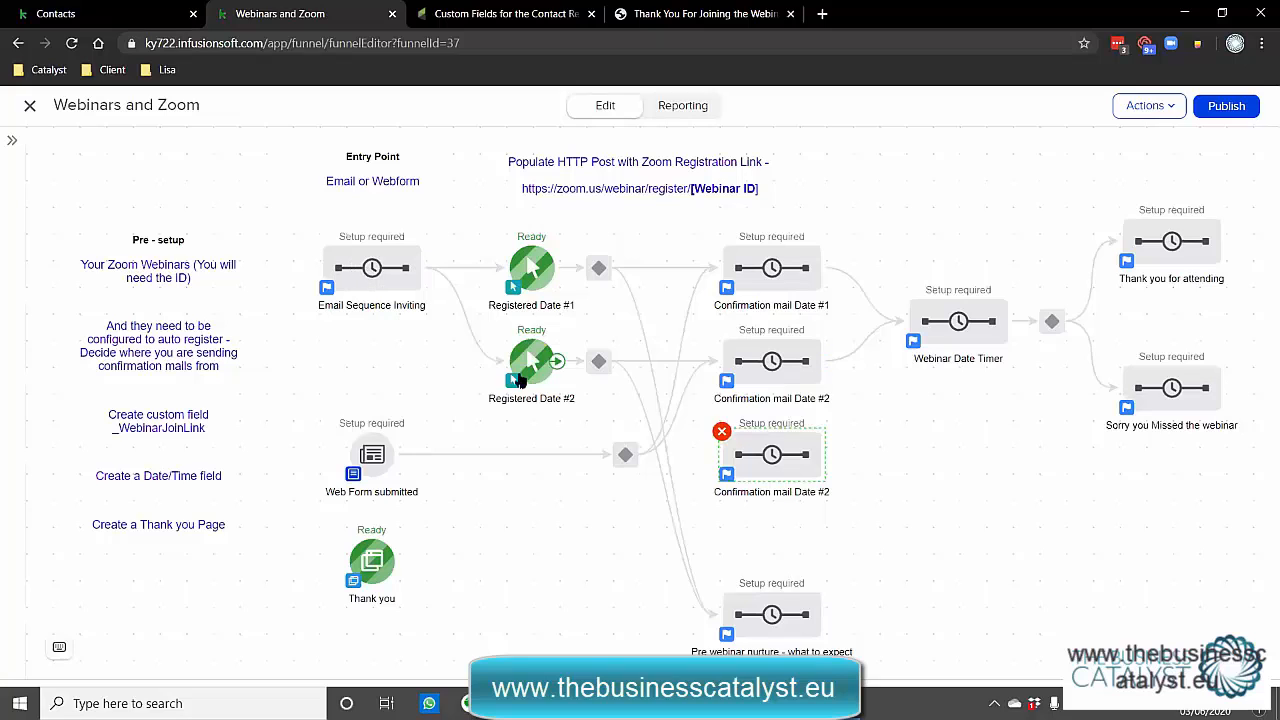
drag(525, 360, 766, 458)
Wire Email Sequence Inviting to the new goal and the new sequence to Webinar Date Timer, tidying the layout.
drag(426, 270, 526, 424)
drag(614, 508, 614, 522)
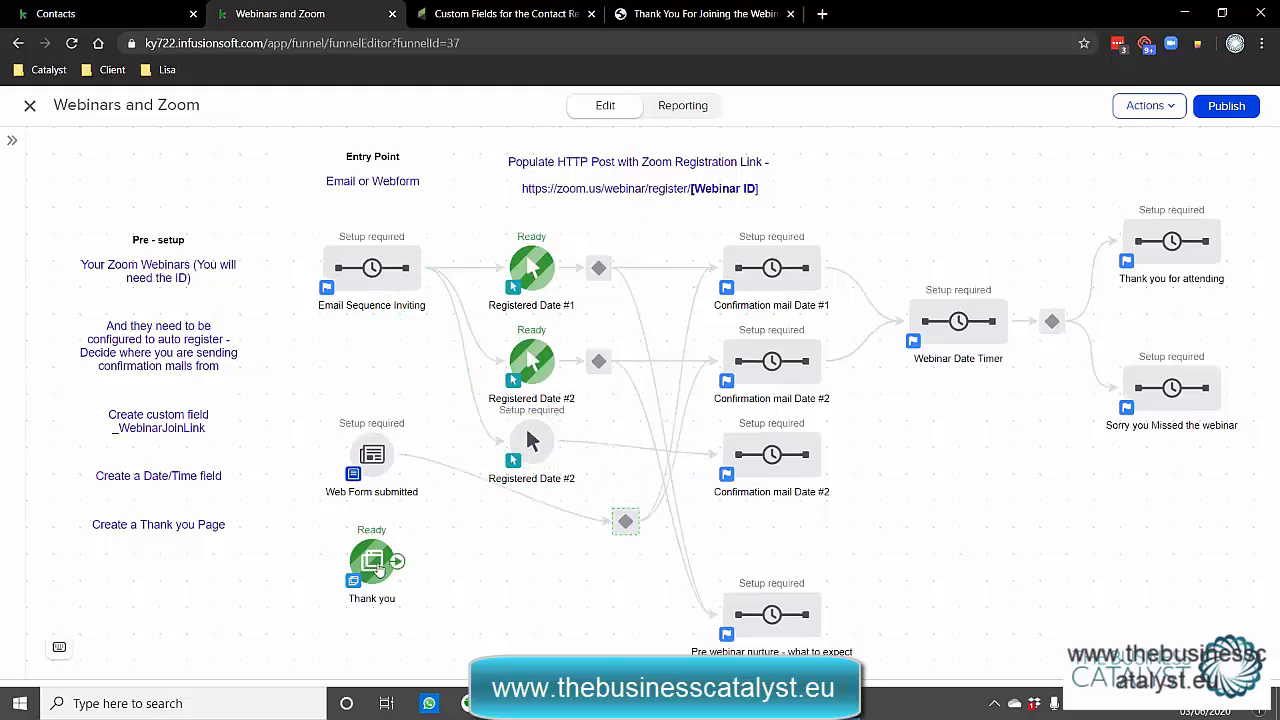
drag(375, 565, 370, 617)
drag(374, 458, 372, 519)
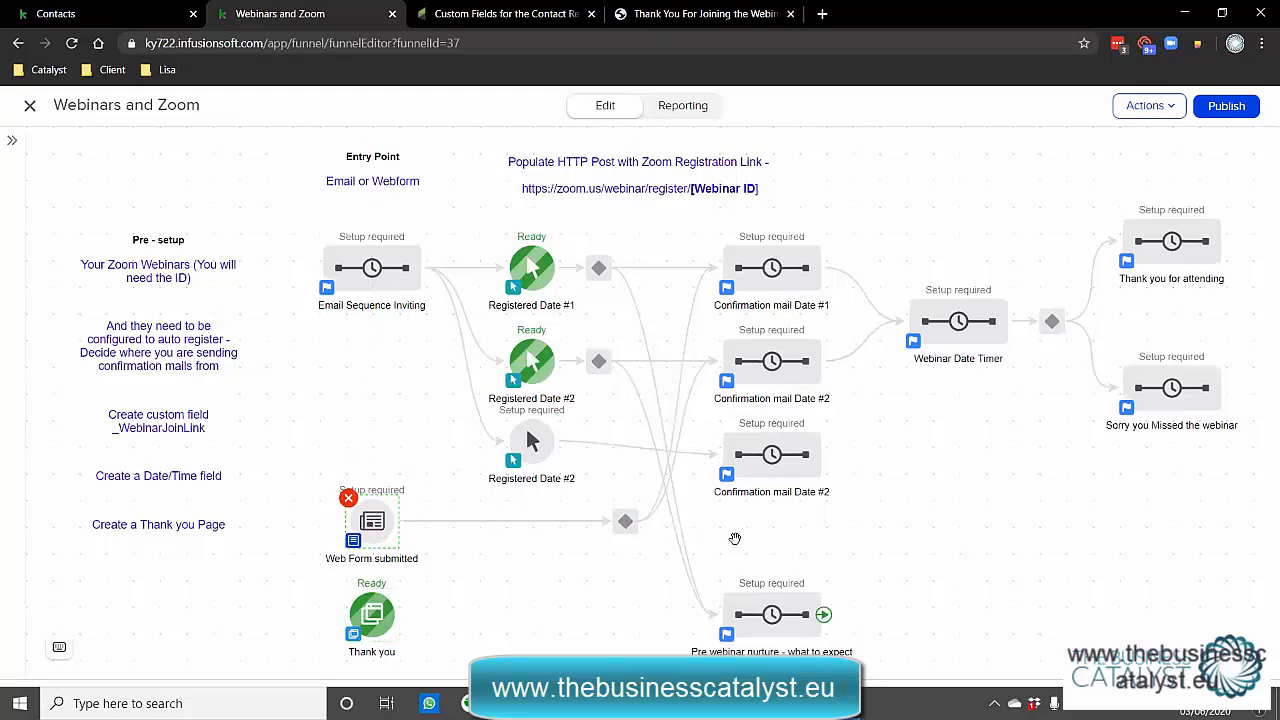
drag(531, 440, 531, 454)
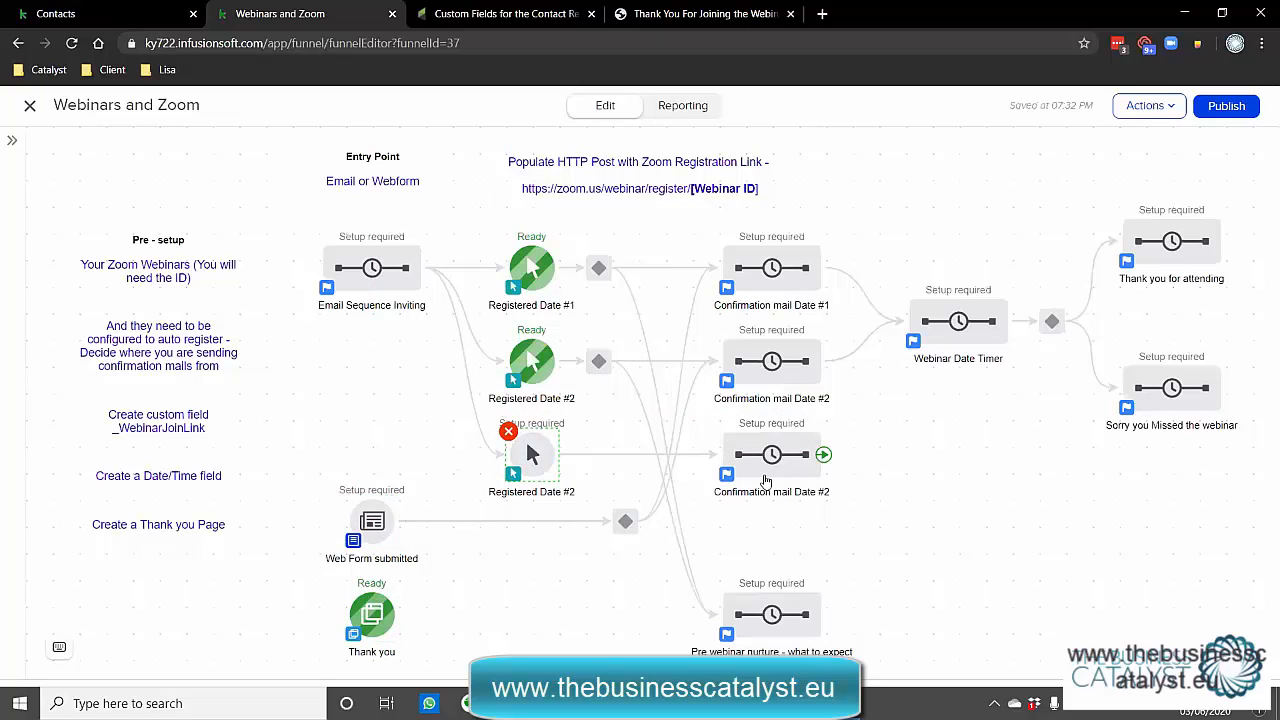
drag(825, 455, 940, 330)
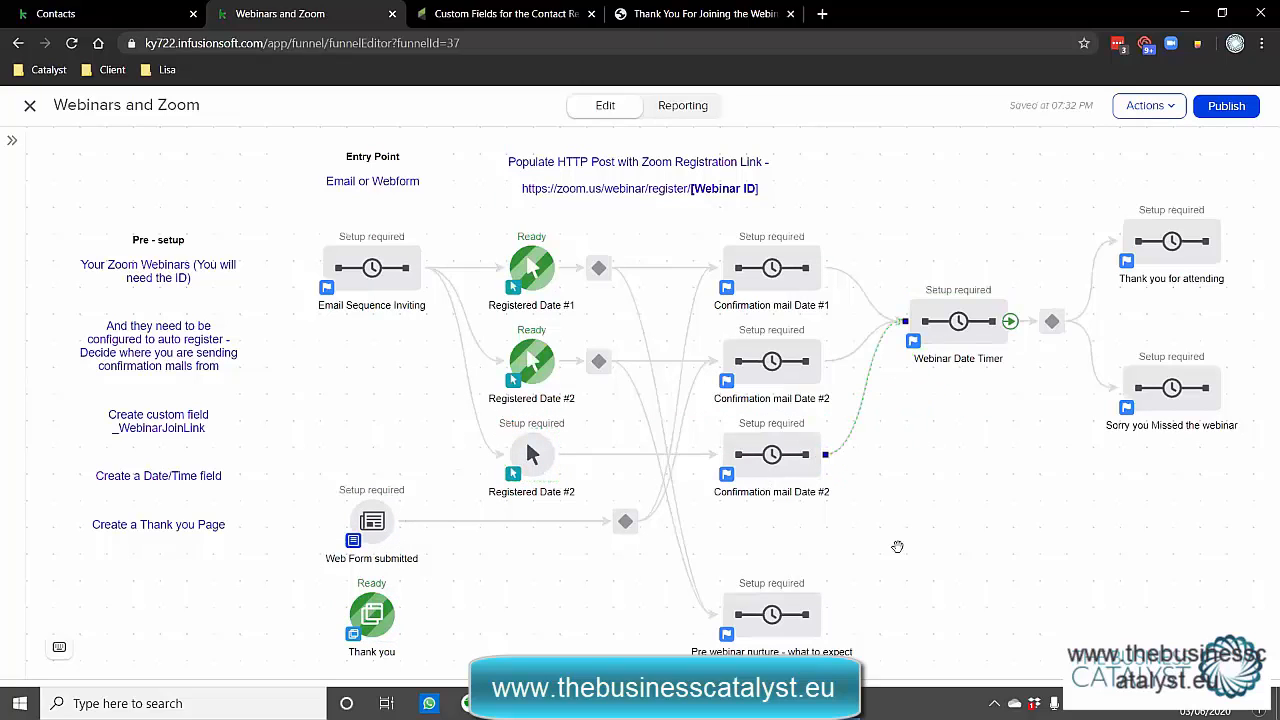
Review the copied sequence's Send HTTP Post webinar ID and Set Date Field steps, then return to the canvas.
double_click(754, 470)
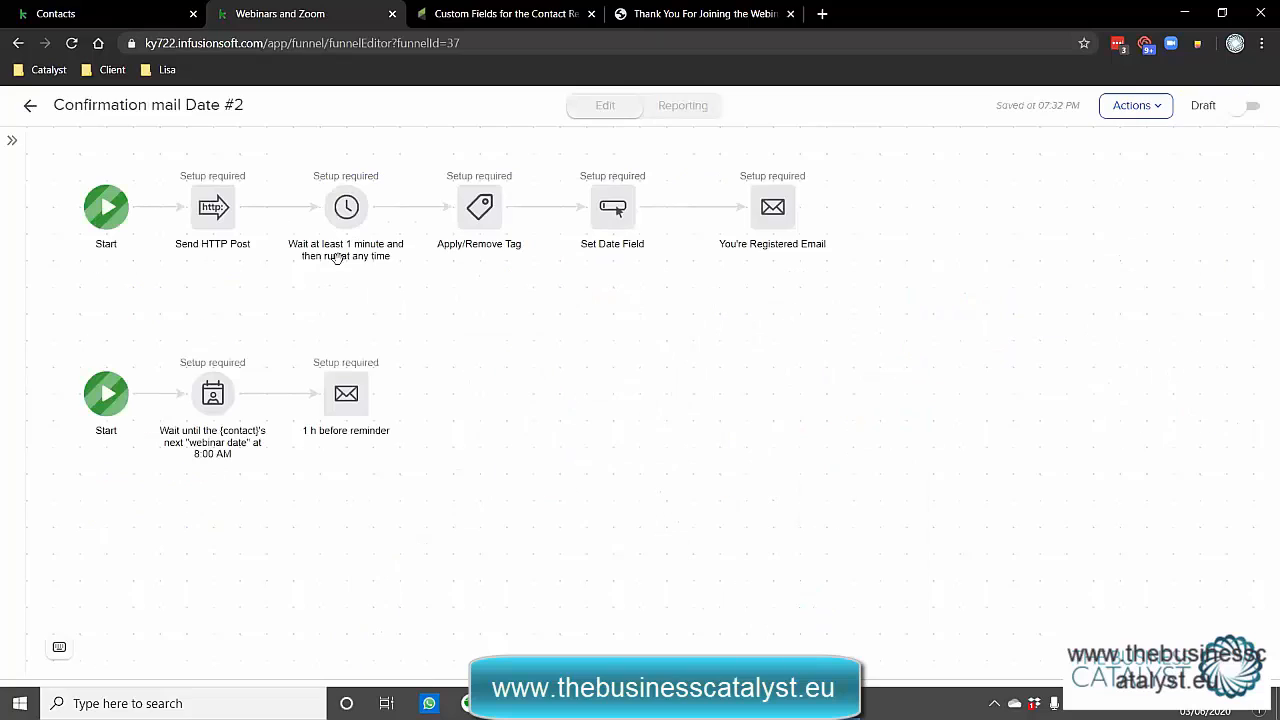
click(212, 214)
double_click(207, 210)
drag(422, 170, 520, 171)
click(30, 107)
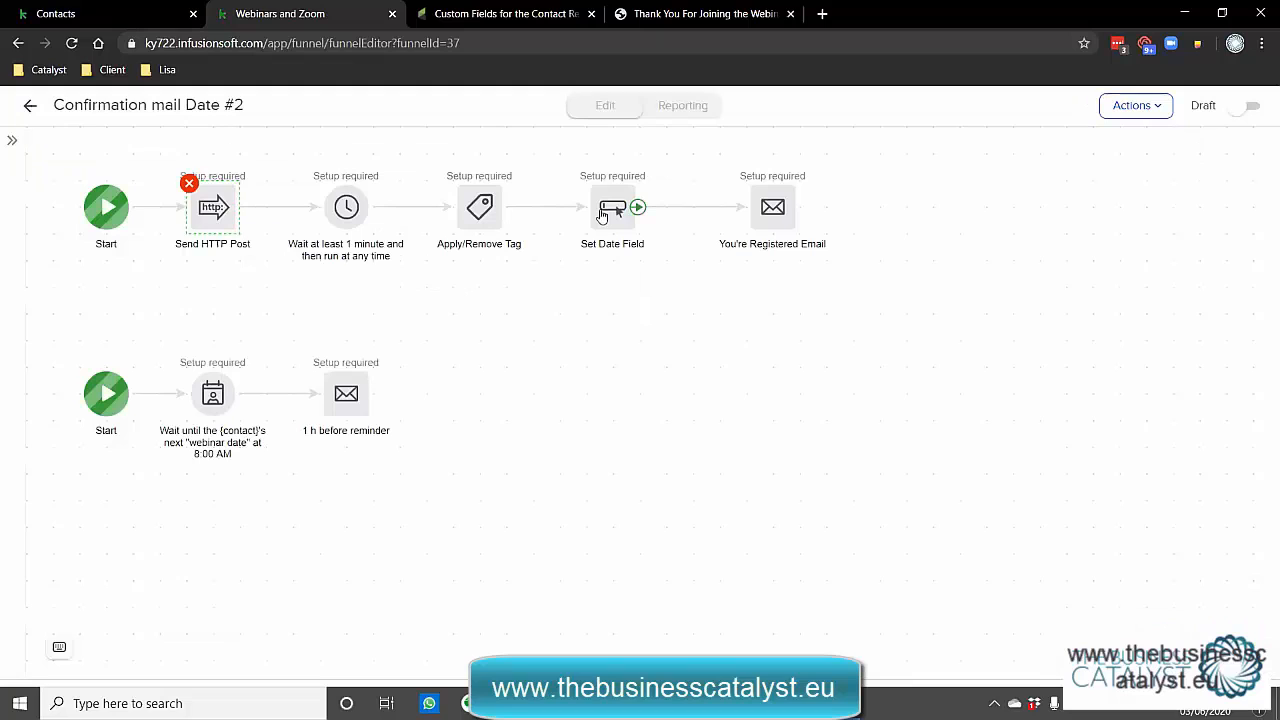
click(602, 213)
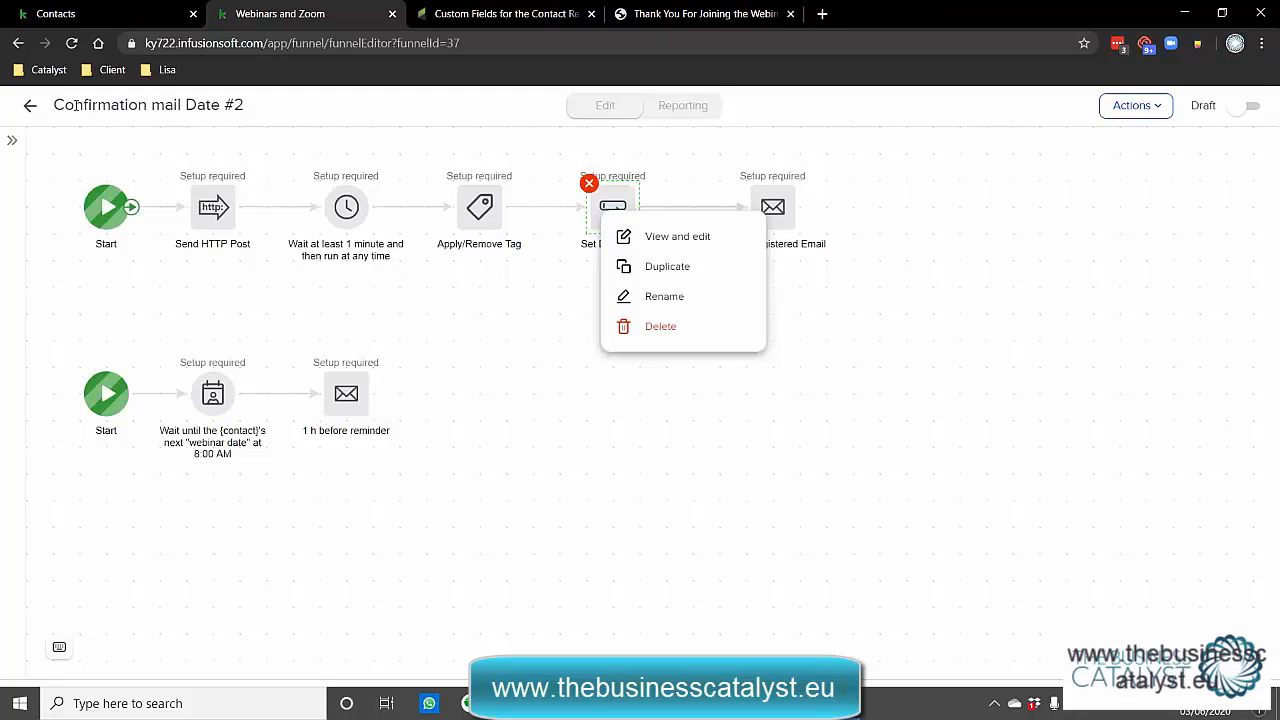
drag(59, 105, 236, 110)
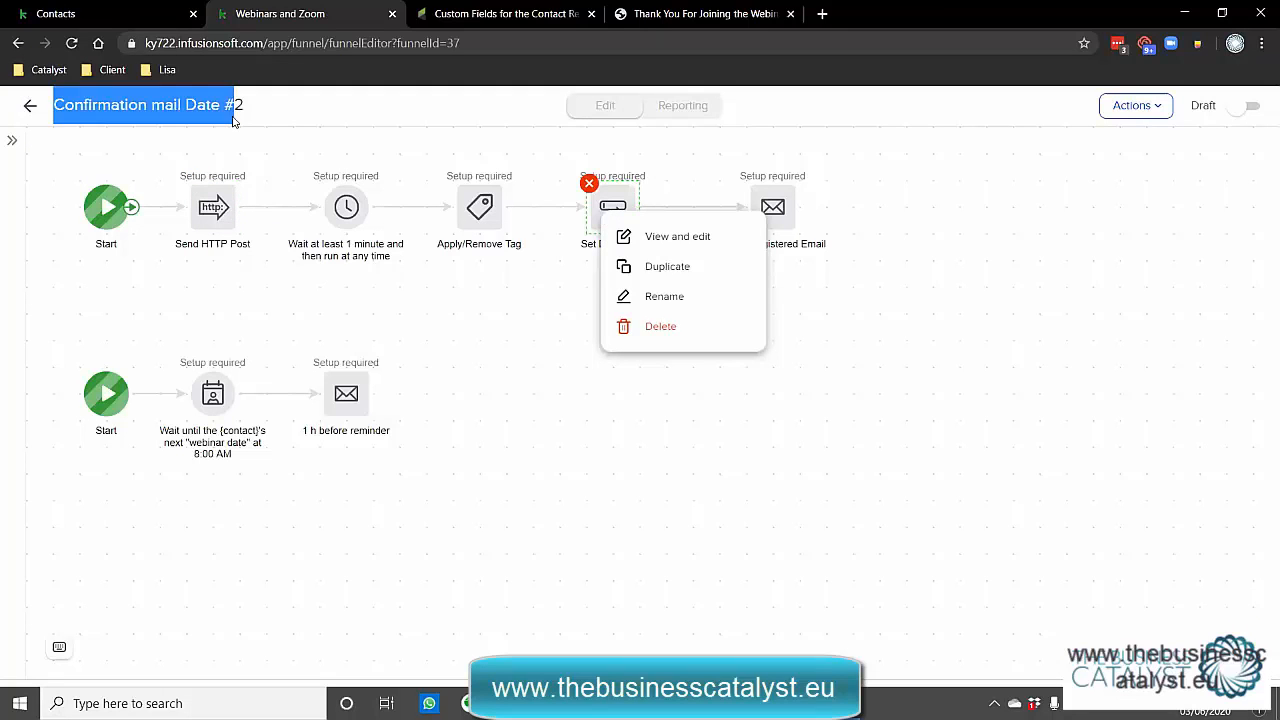
click(31, 106)
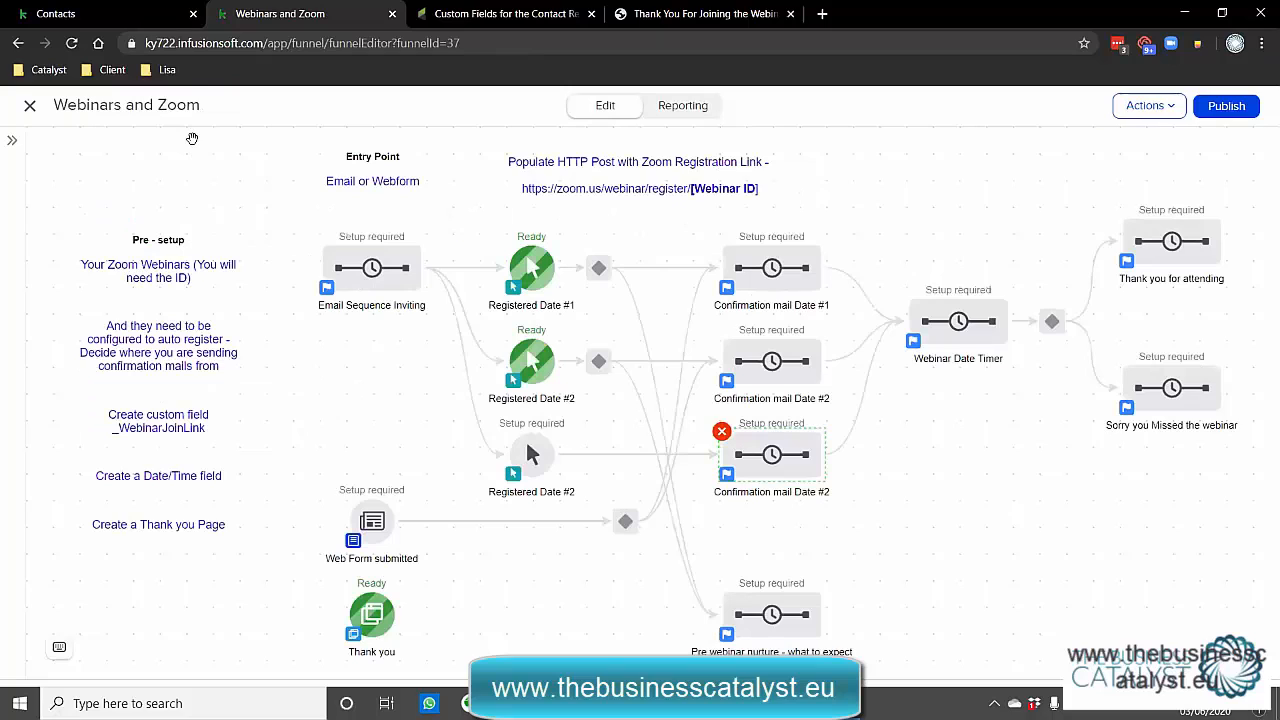
Change the copied sequence's label from Date #2 to Confirmation mail Date #3.
click(814, 491)
key(Right)
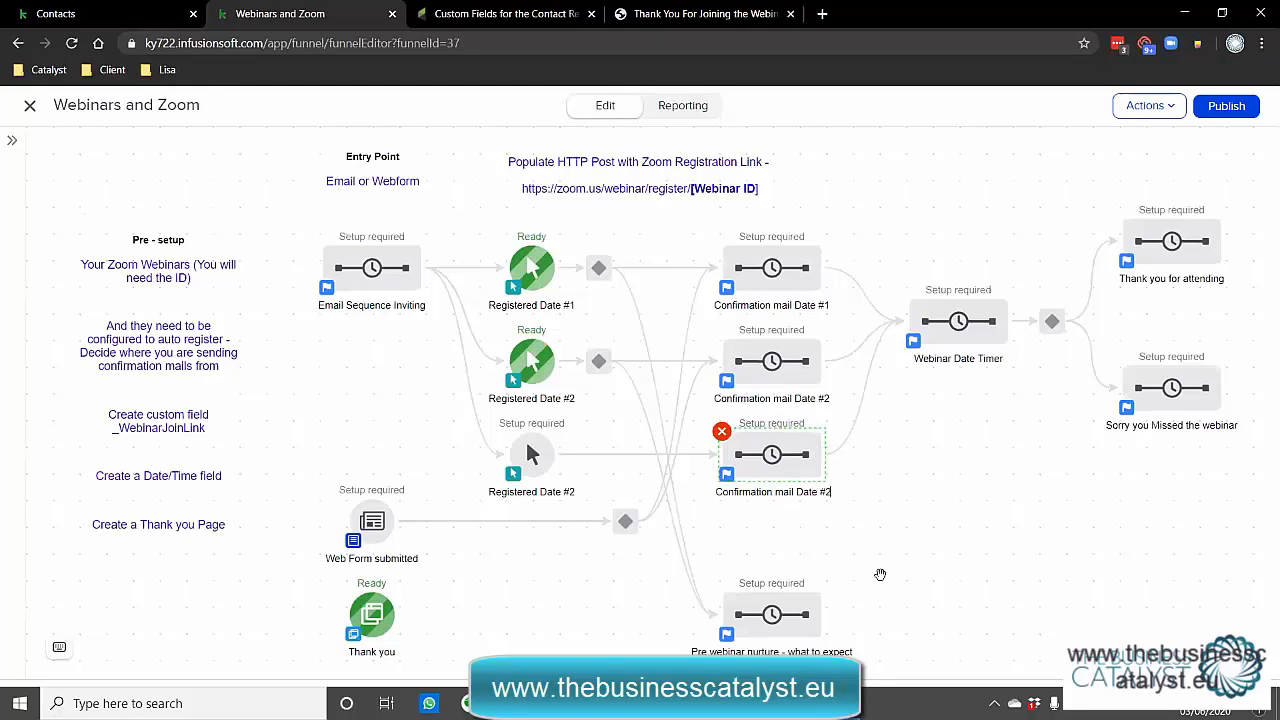
click(877, 560)
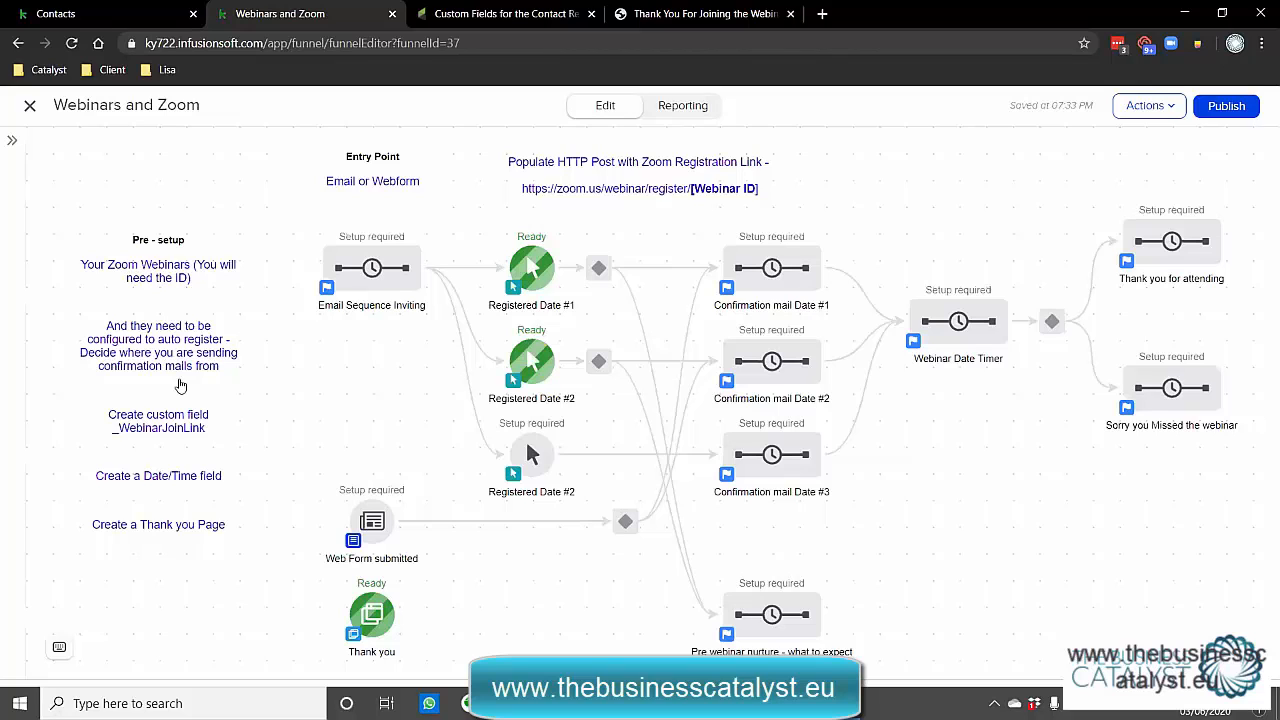
Change the third link-click goal's label ending from #2 to #3.
double_click(506, 493)
key(End)
key(BackSpace)
text(3)
click(518, 642)
double_click(788, 273)
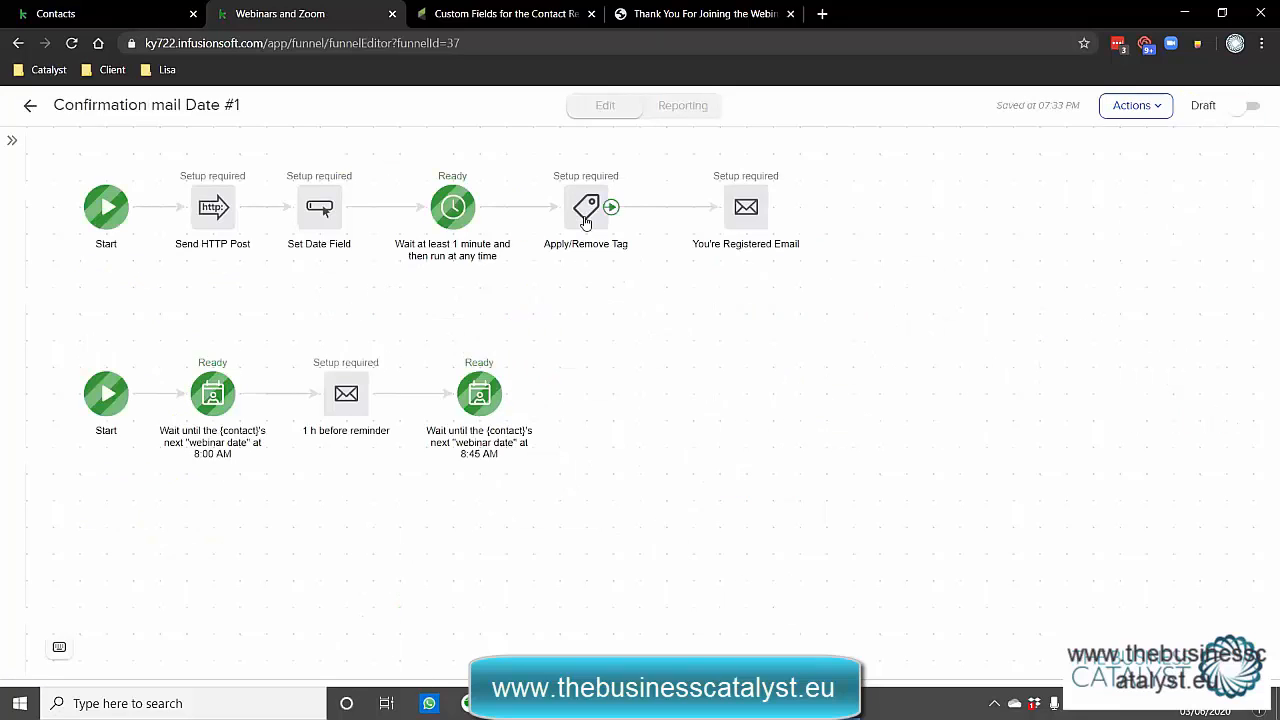
double_click(586, 215)
click(603, 396)
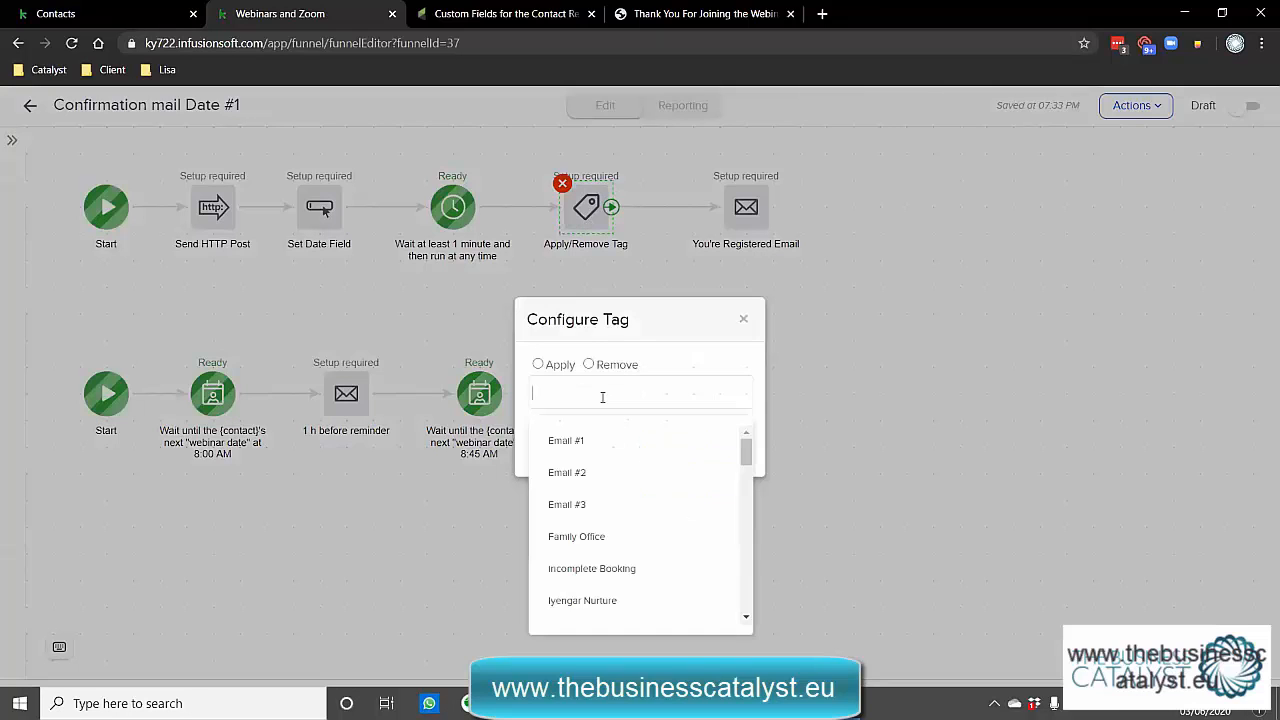
text(3 June)
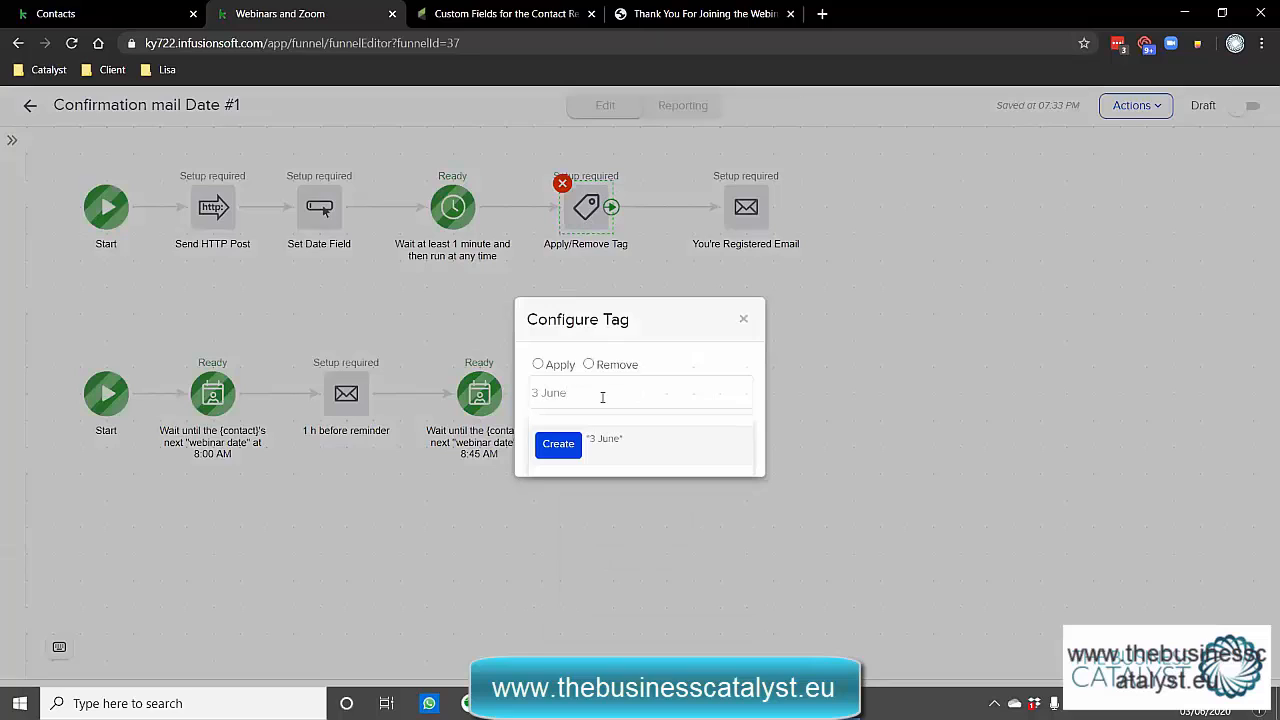
text( 5 pm PDT)
click(558, 365)
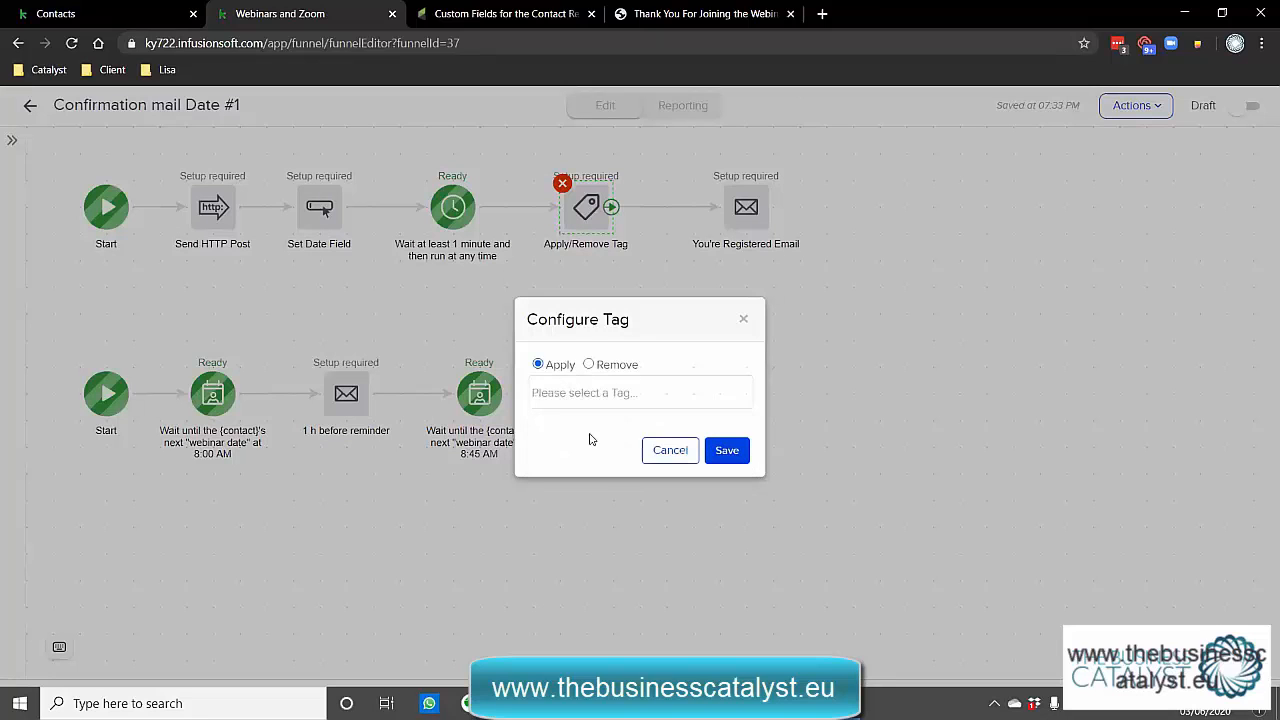
click(604, 392)
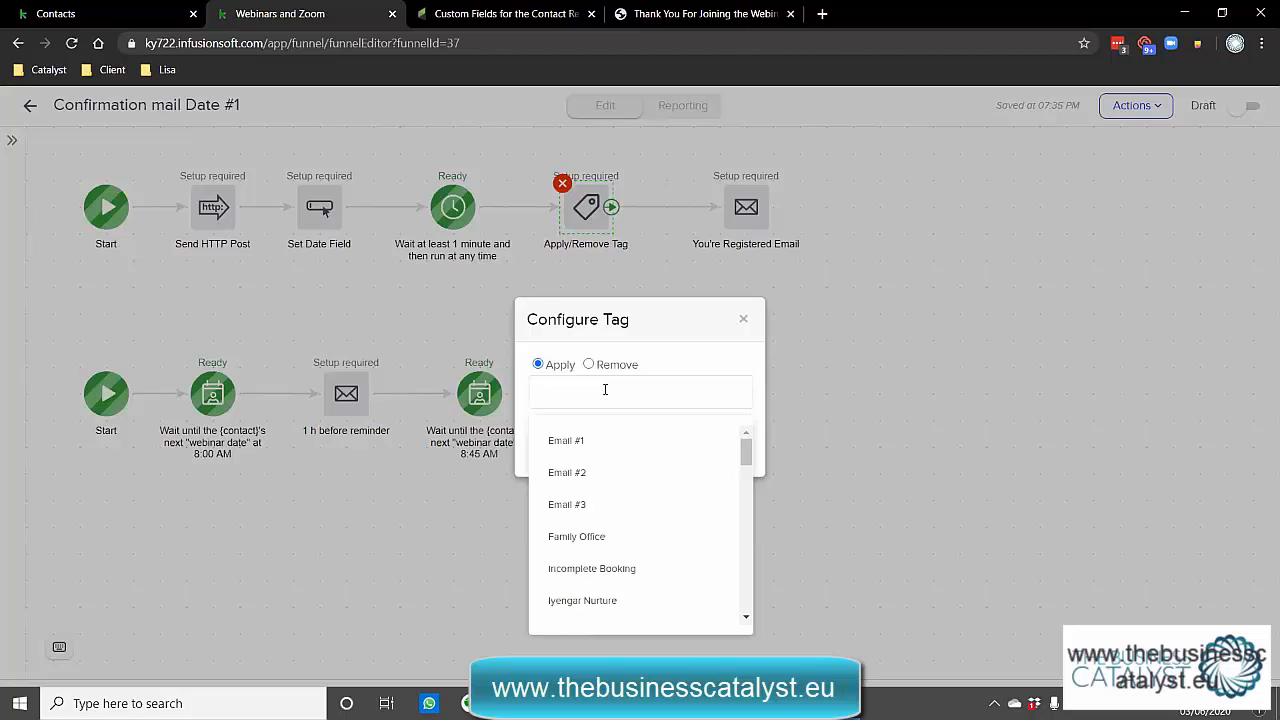
click(740, 316)
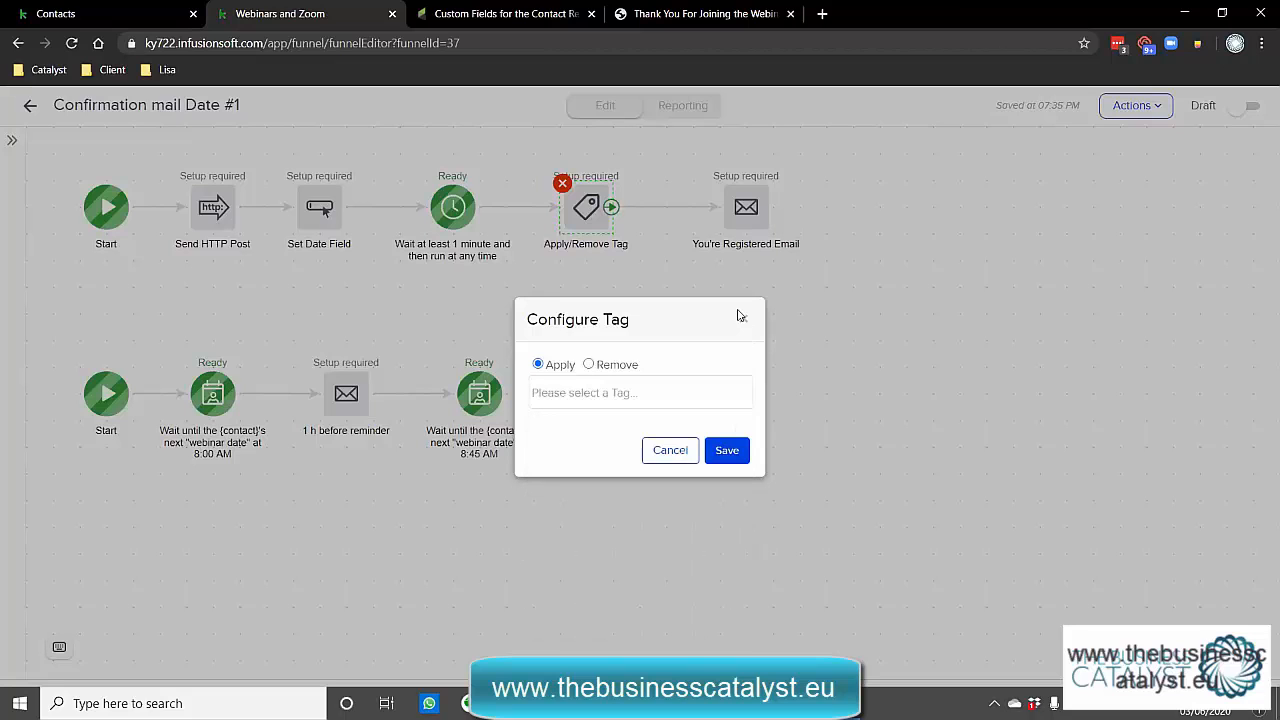
click(673, 453)
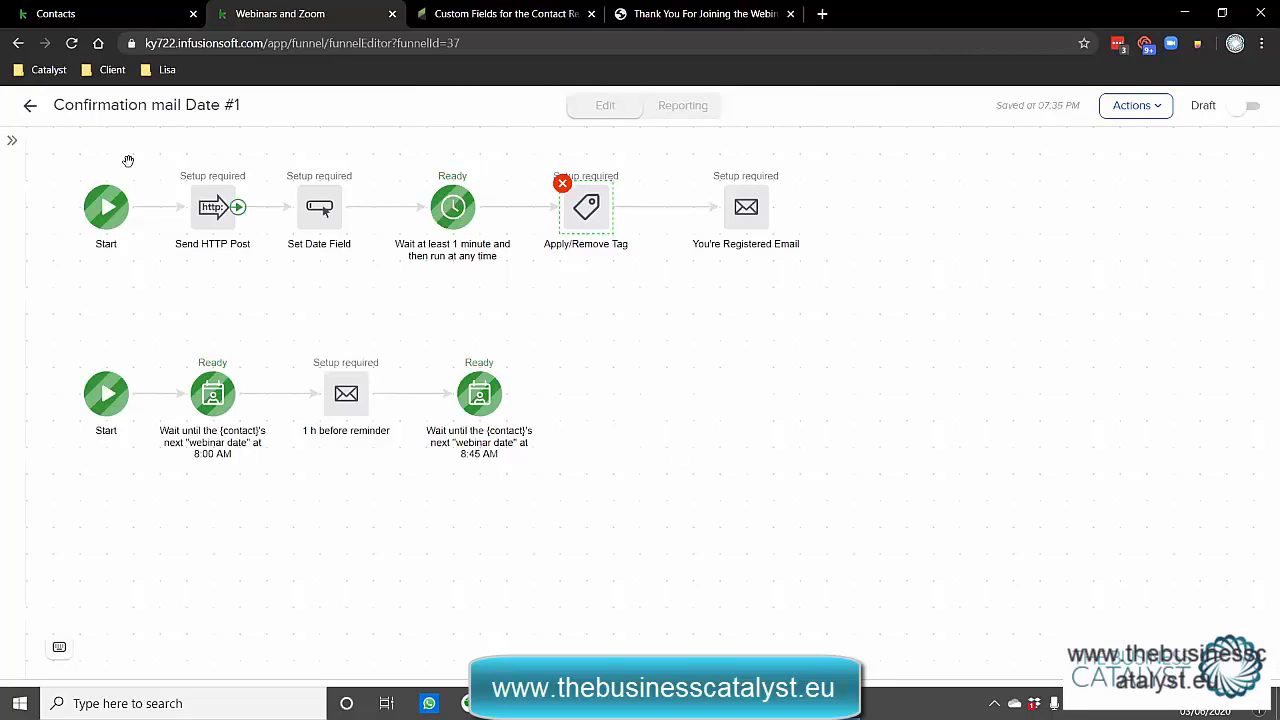
click(25, 107)
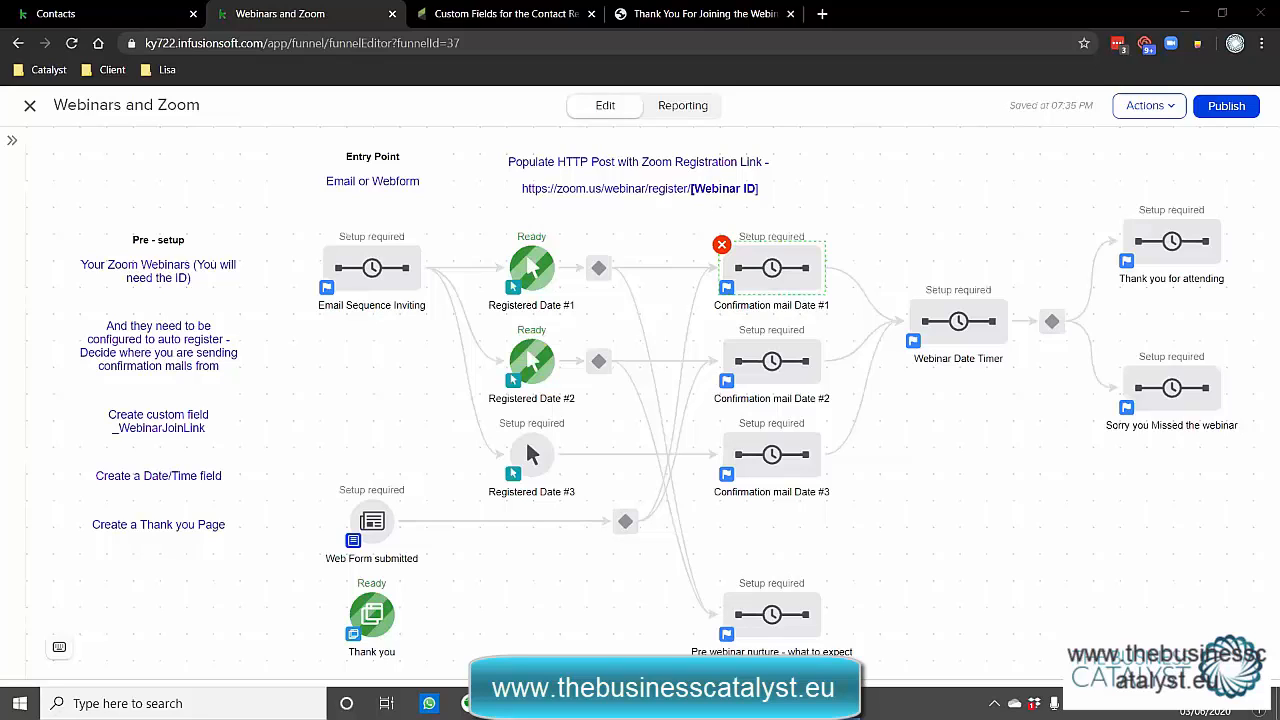
In Confirmation mail Date #1, add an Apply Note step after the You're Registered Email.
click(753, 272)
click(753, 272)
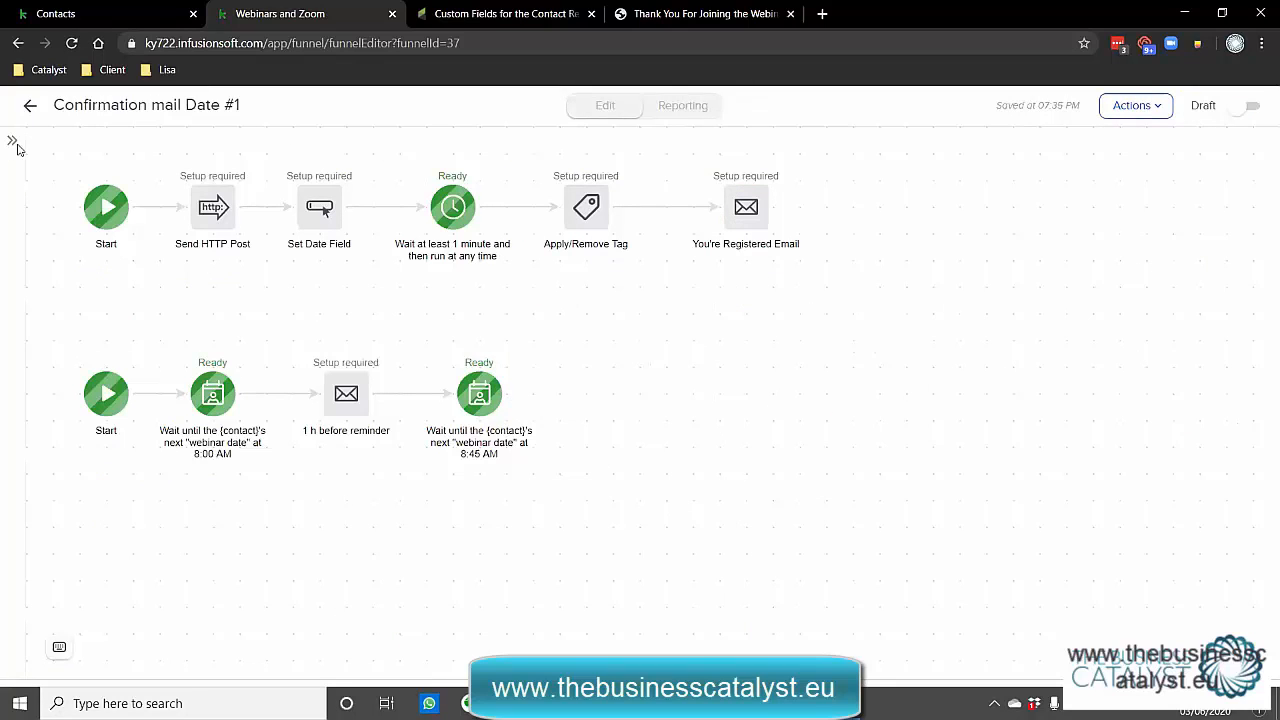
click(12, 141)
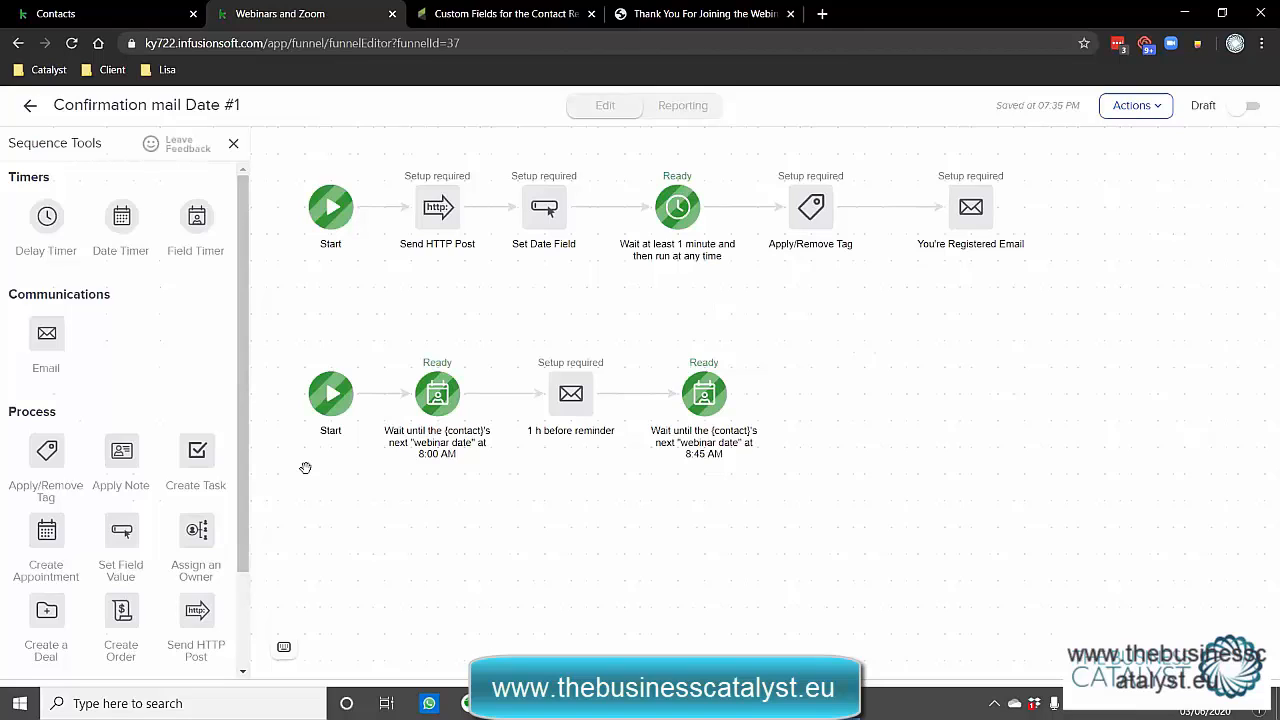
drag(116, 451, 1083, 195)
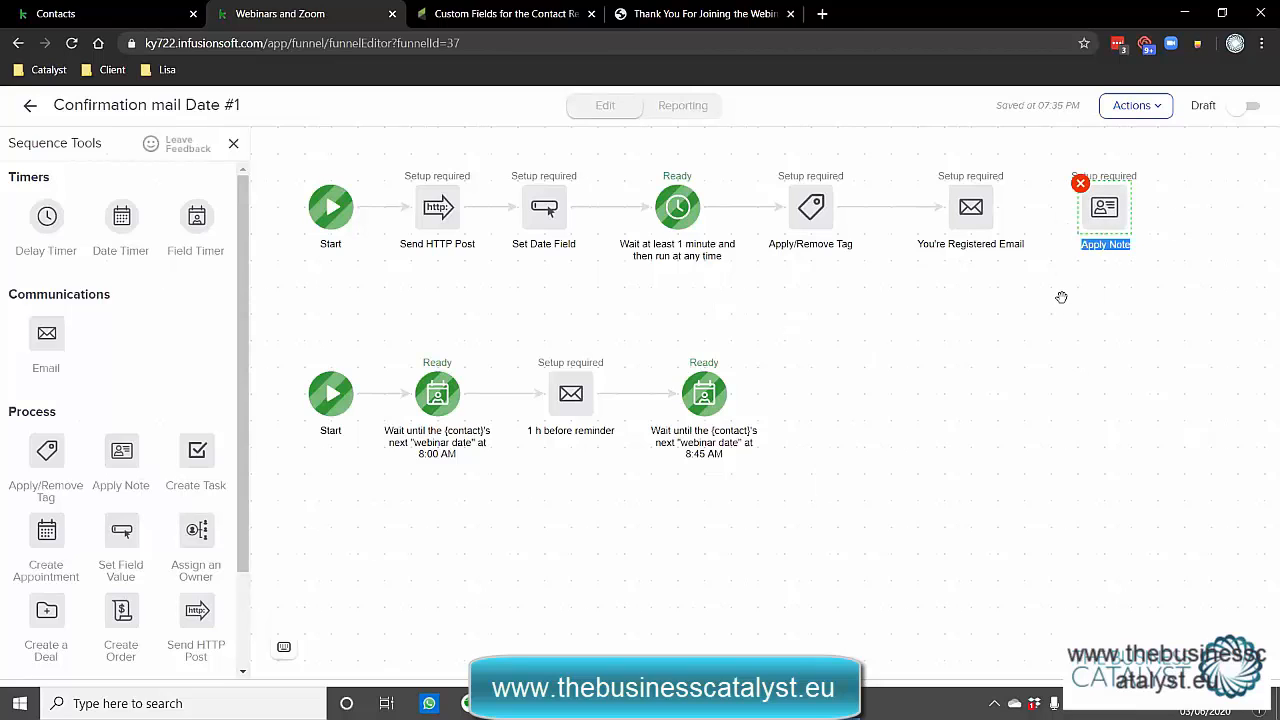
mouse_move(997, 212)
drag(996, 209, 1080, 208)
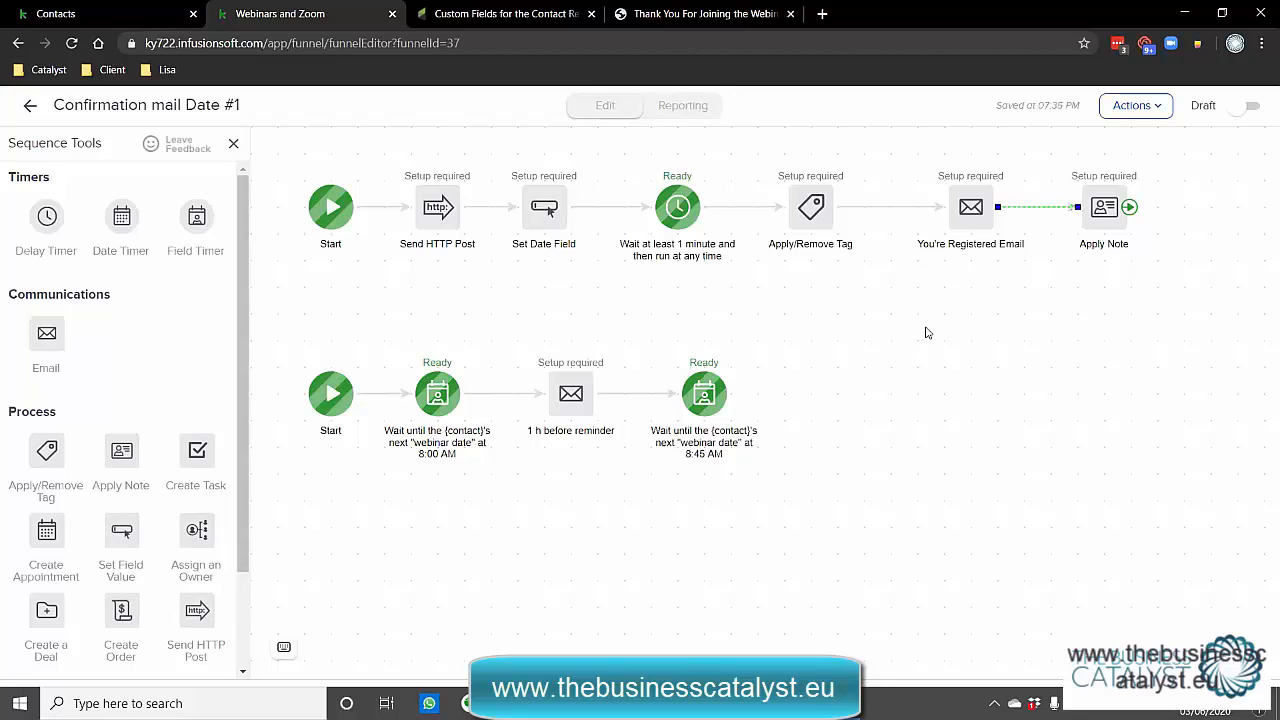
key(ctrl+z)
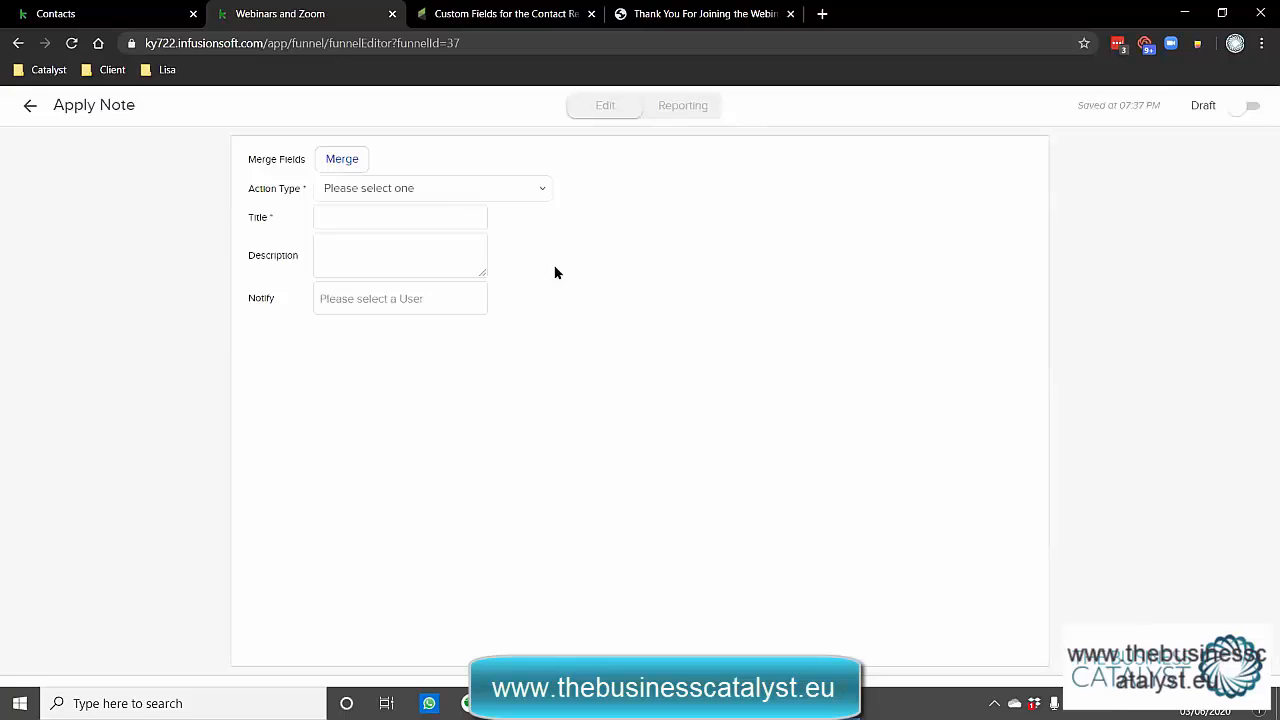
Set the note type to Other, titled 'Attended Webinar' plus the Webinar Date merge field.
click(423, 196)
click(416, 297)
text(Attended Webinar)
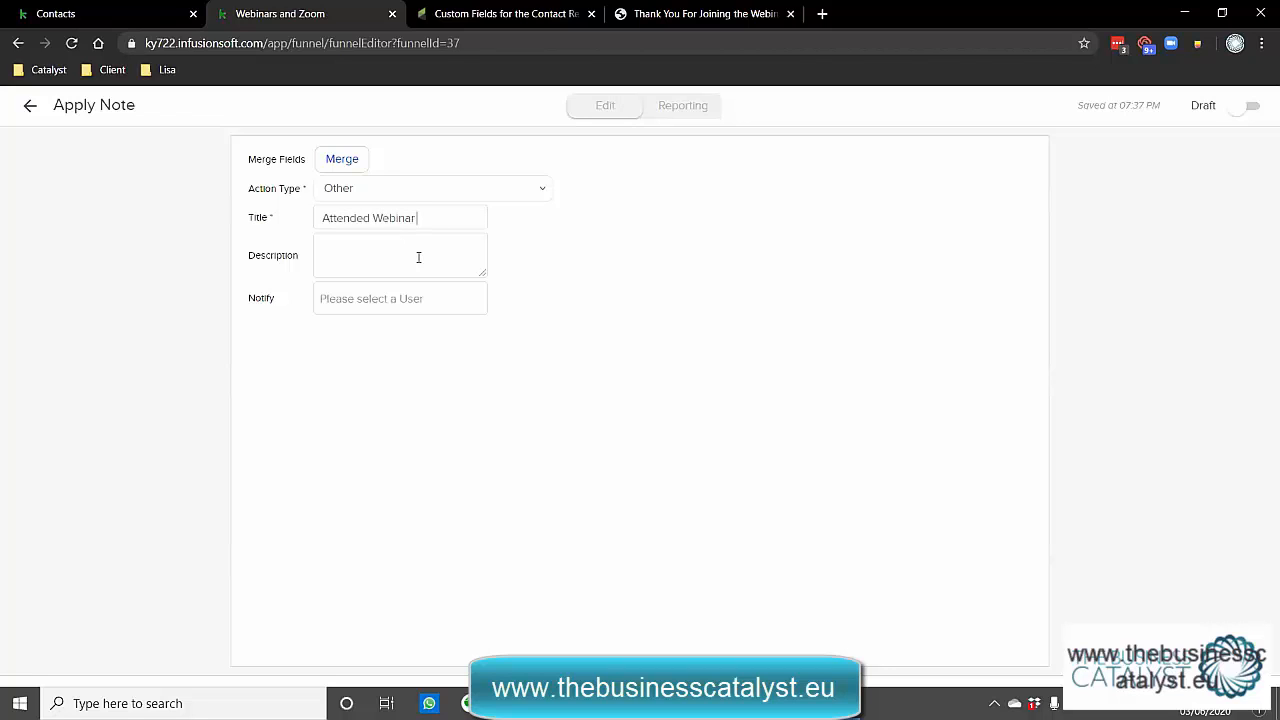
click(352, 161)
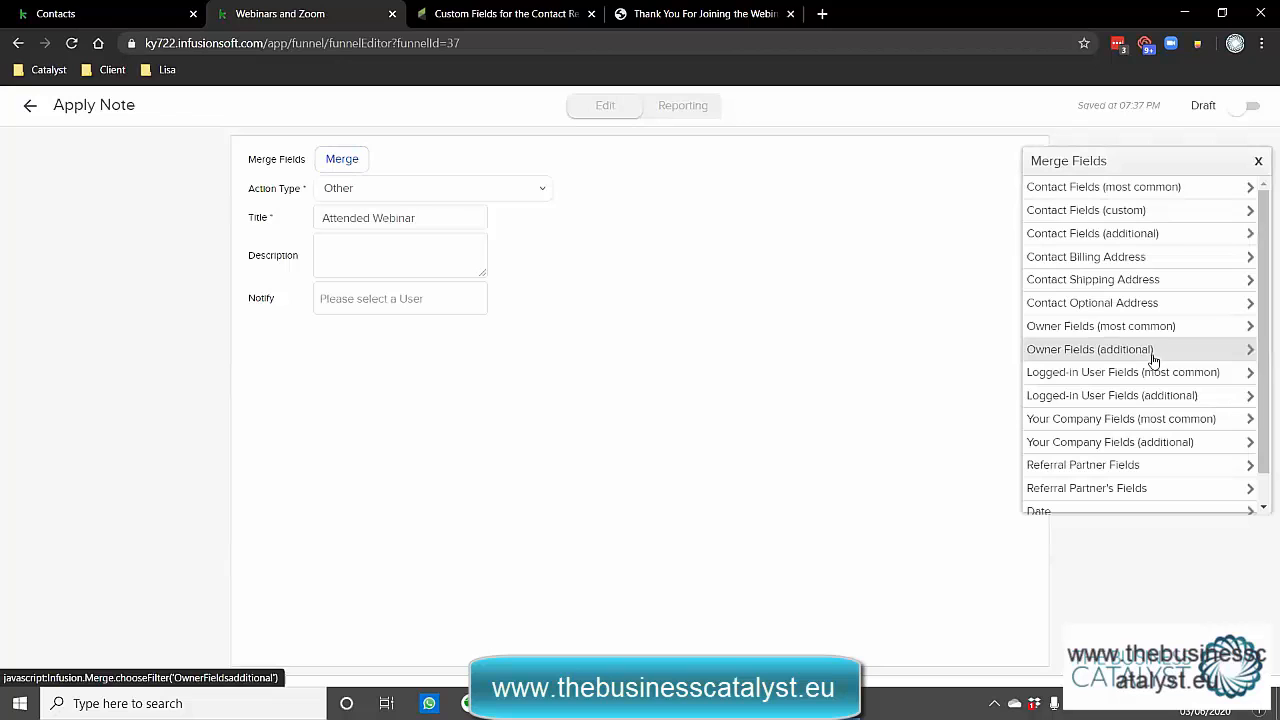
click(1114, 211)
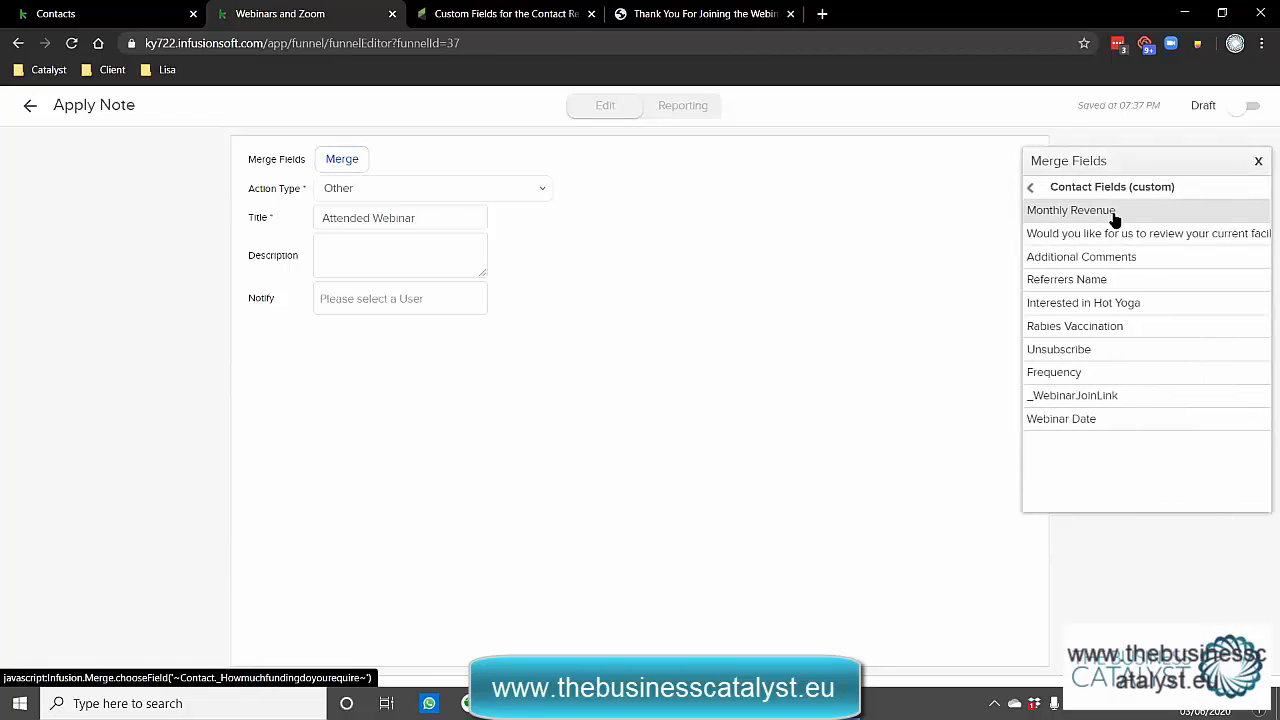
click(1114, 419)
Put the Webinar Date merge field in the note description and mark the step Ready.
click(446, 248)
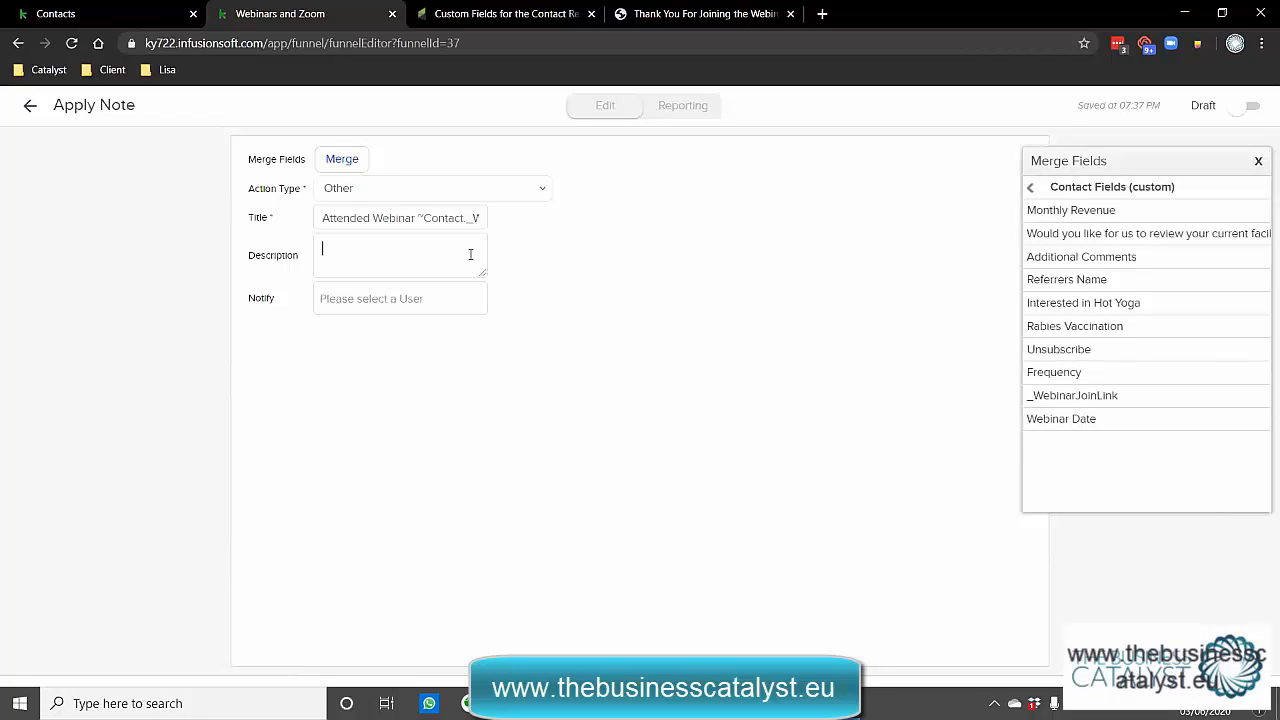
click(1108, 421)
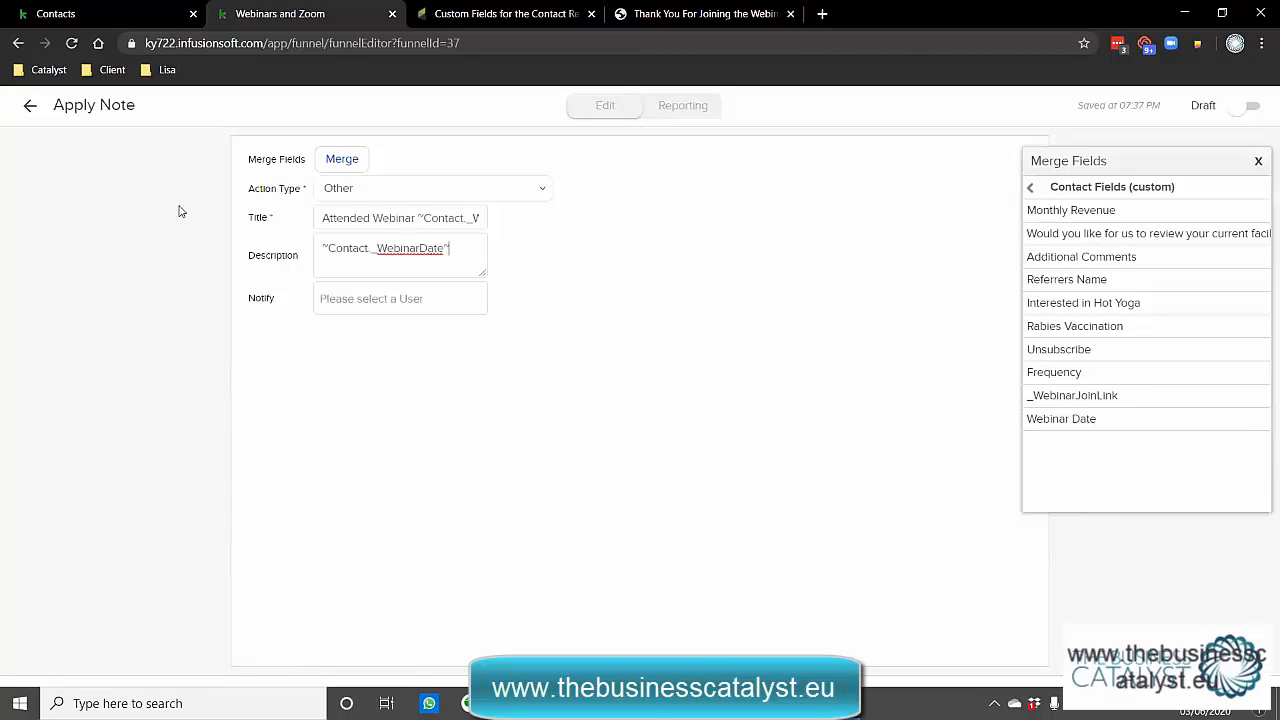
click(1250, 105)
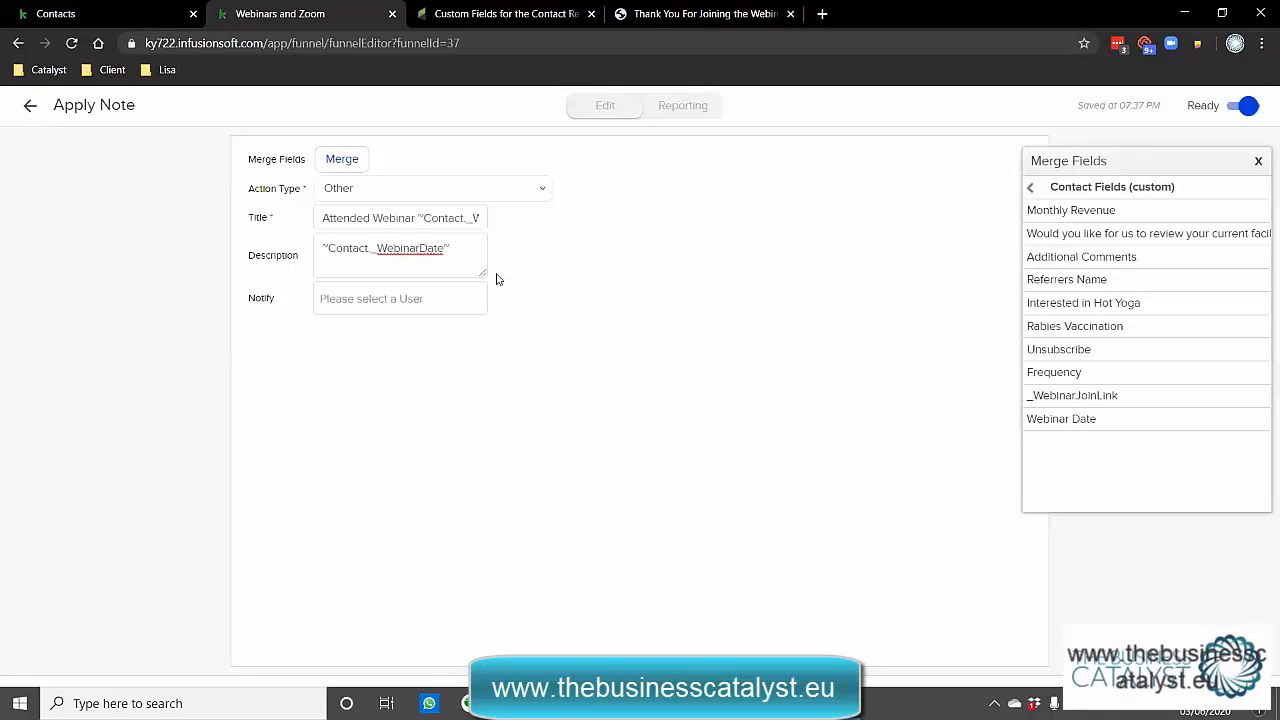
click(29, 106)
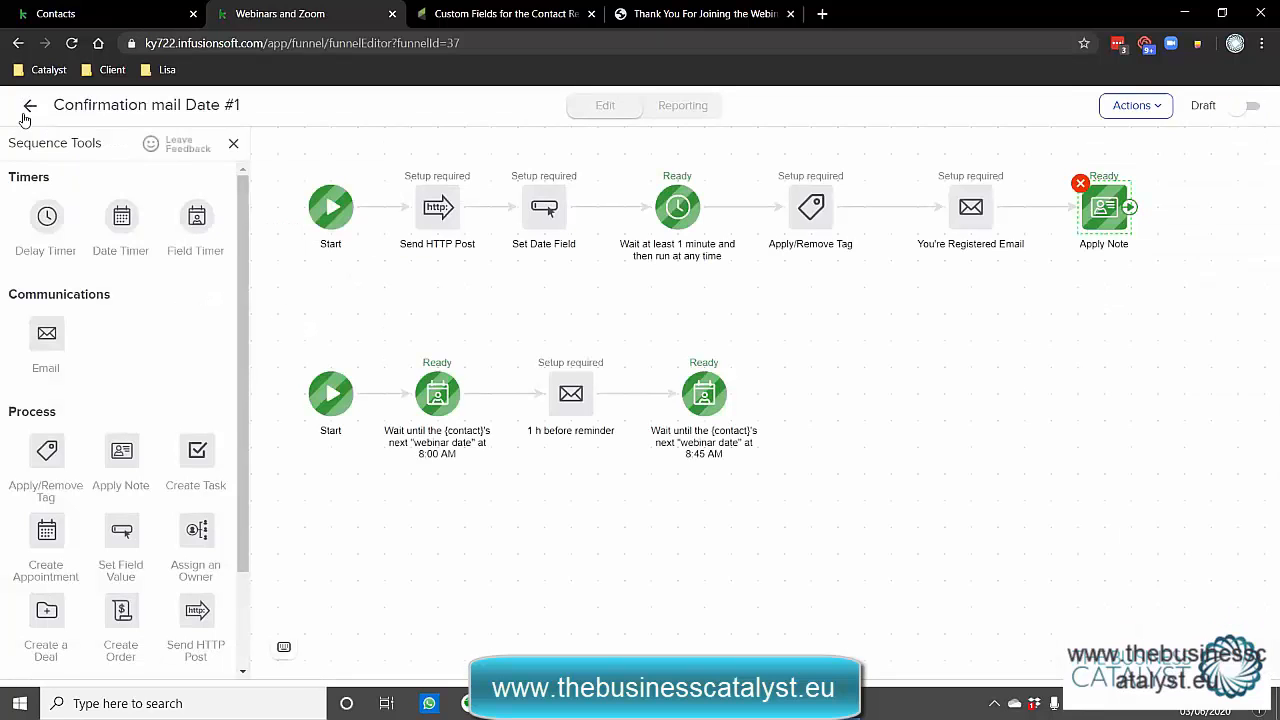
click(27, 111)
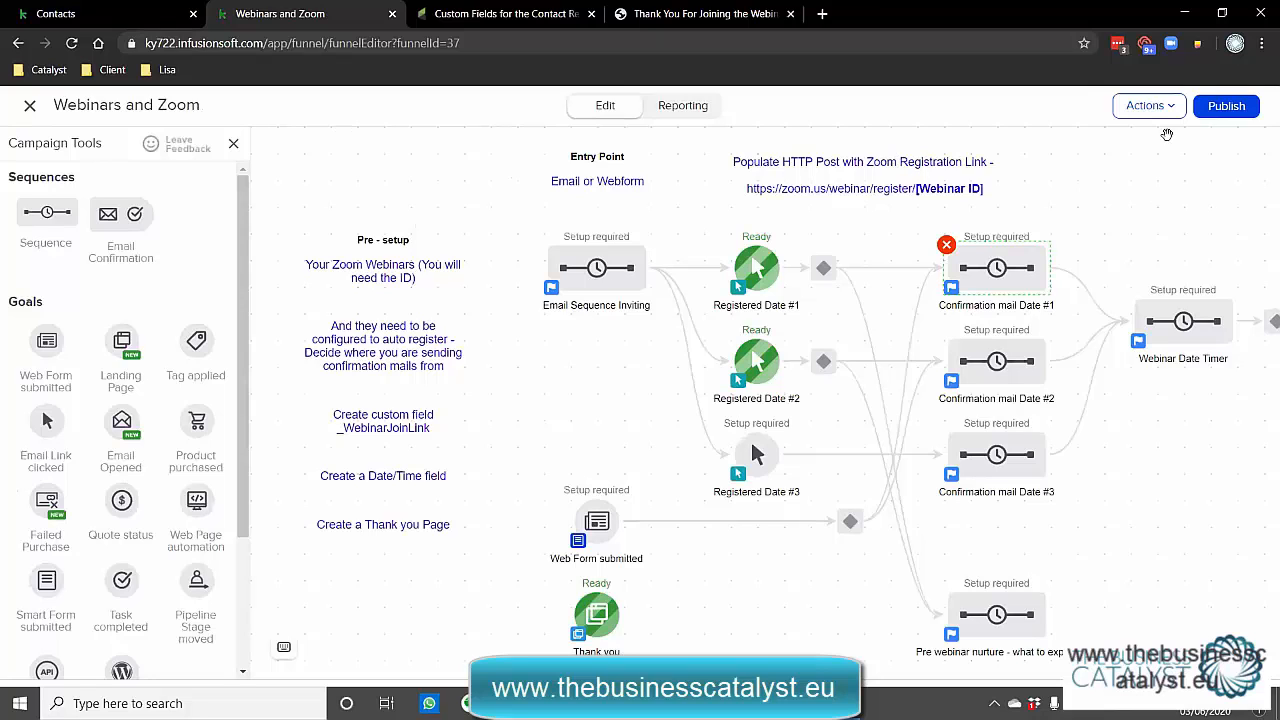
click(1150, 109)
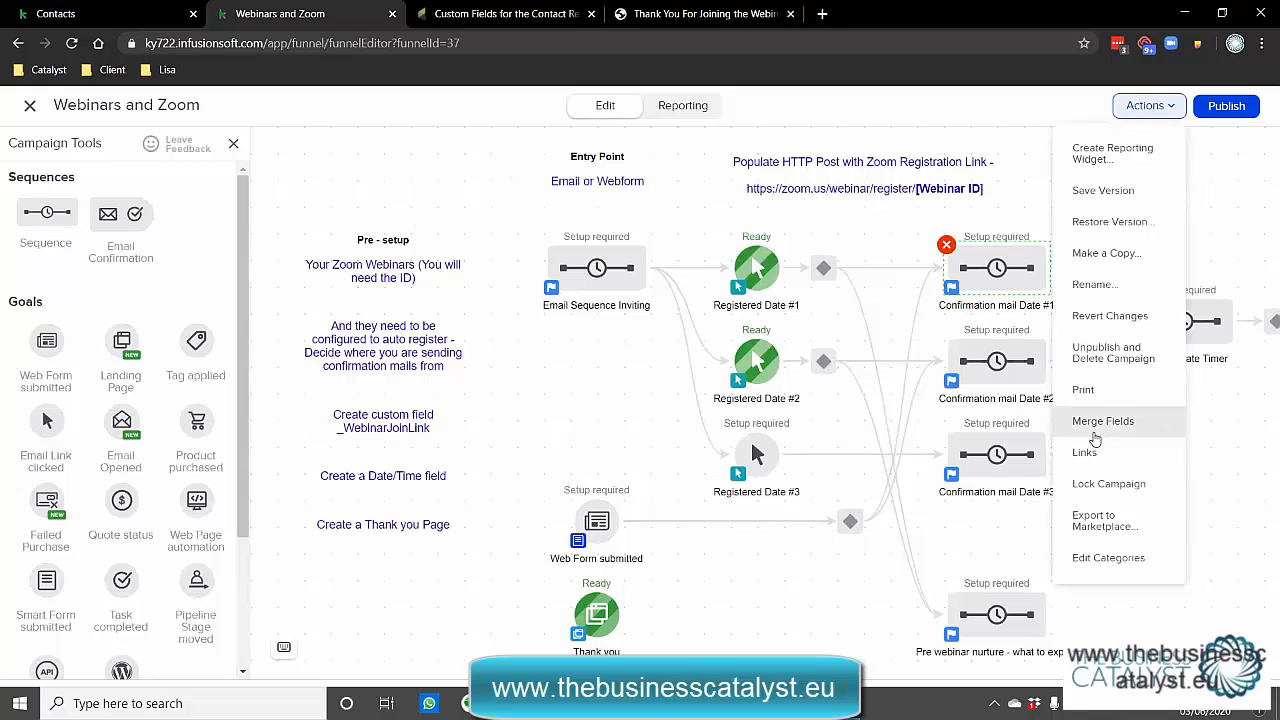
click(1083, 428)
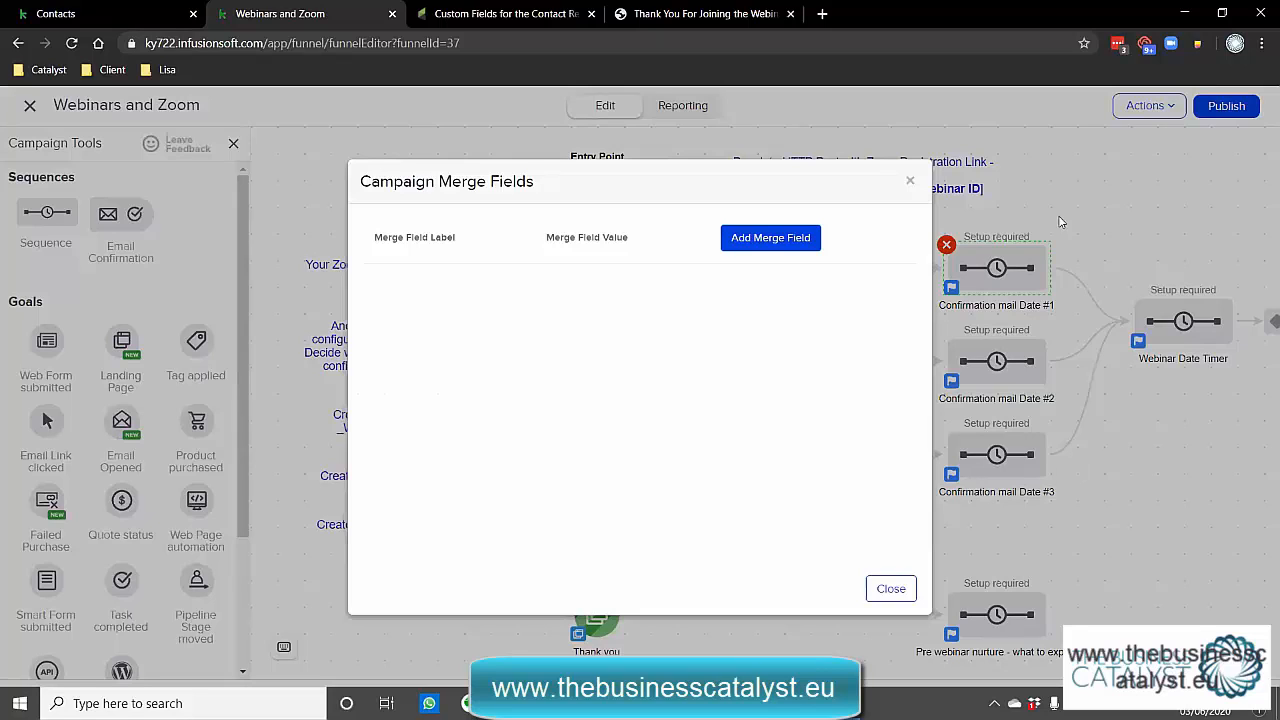
click(790, 242)
click(502, 283)
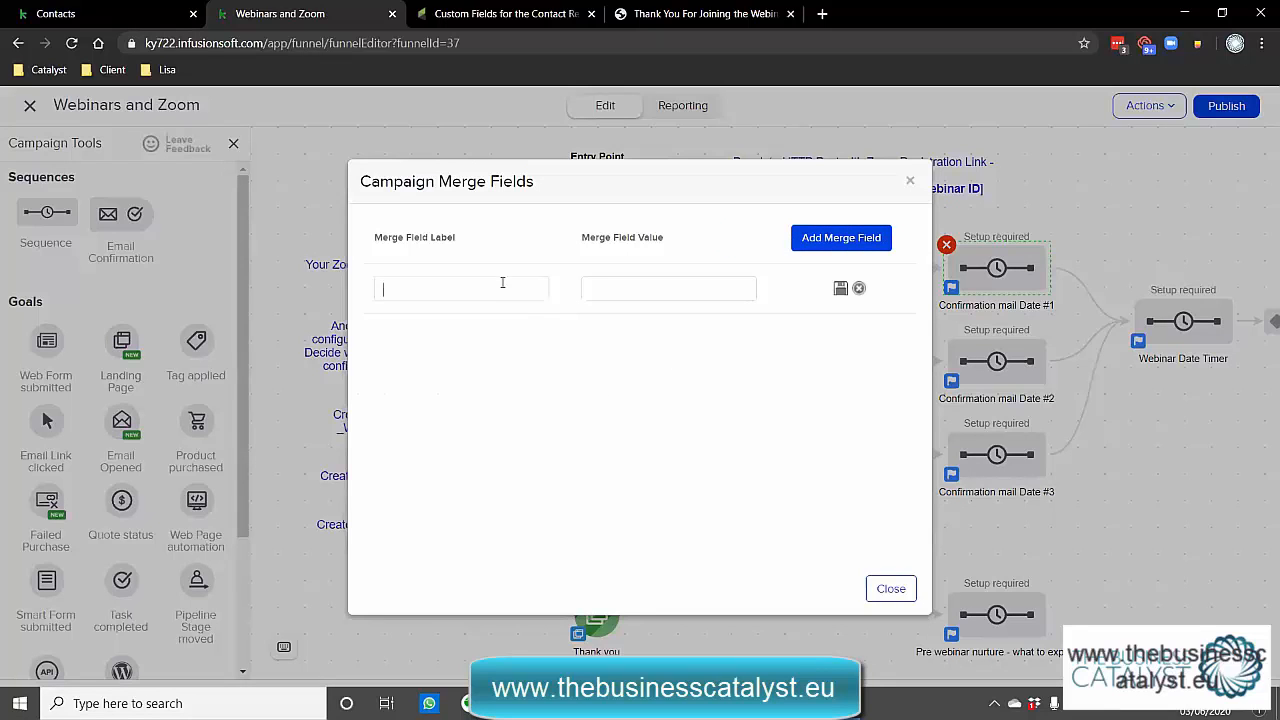
text(Webinar Join Link)
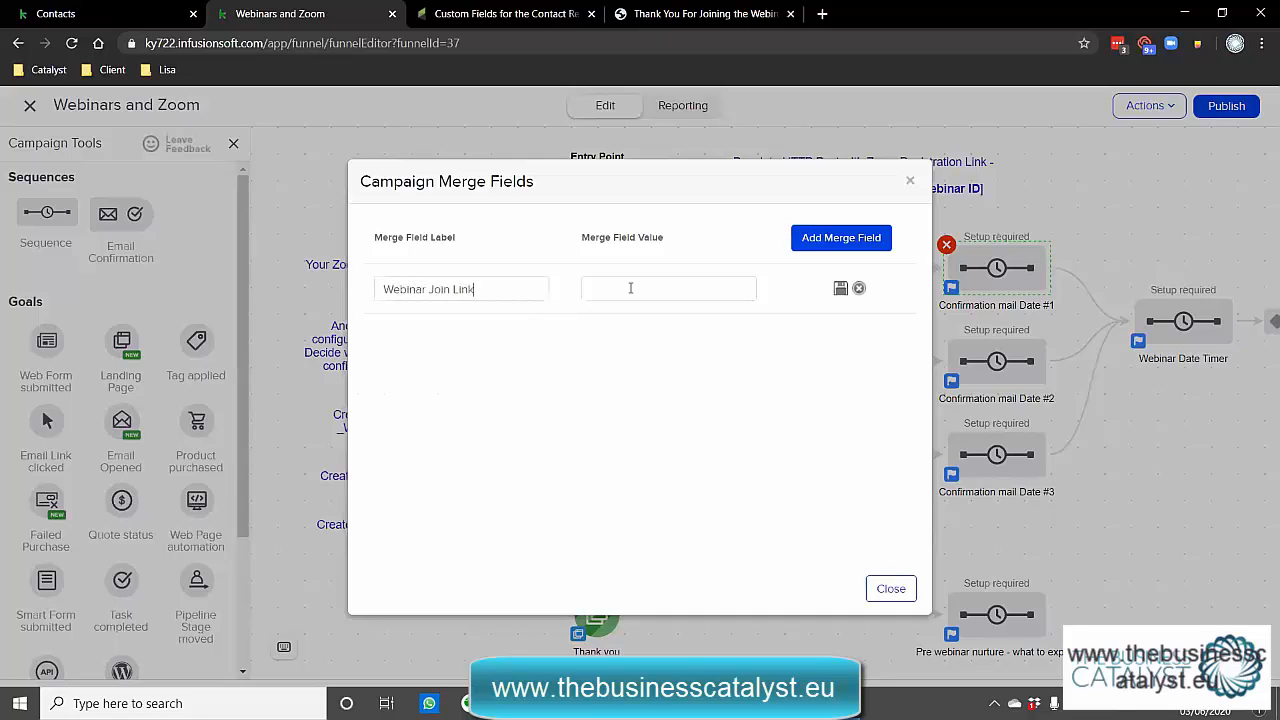
click(630, 288)
text(Http:/)
text(/zoom.us/)
text(webinar/)
text(8988546)
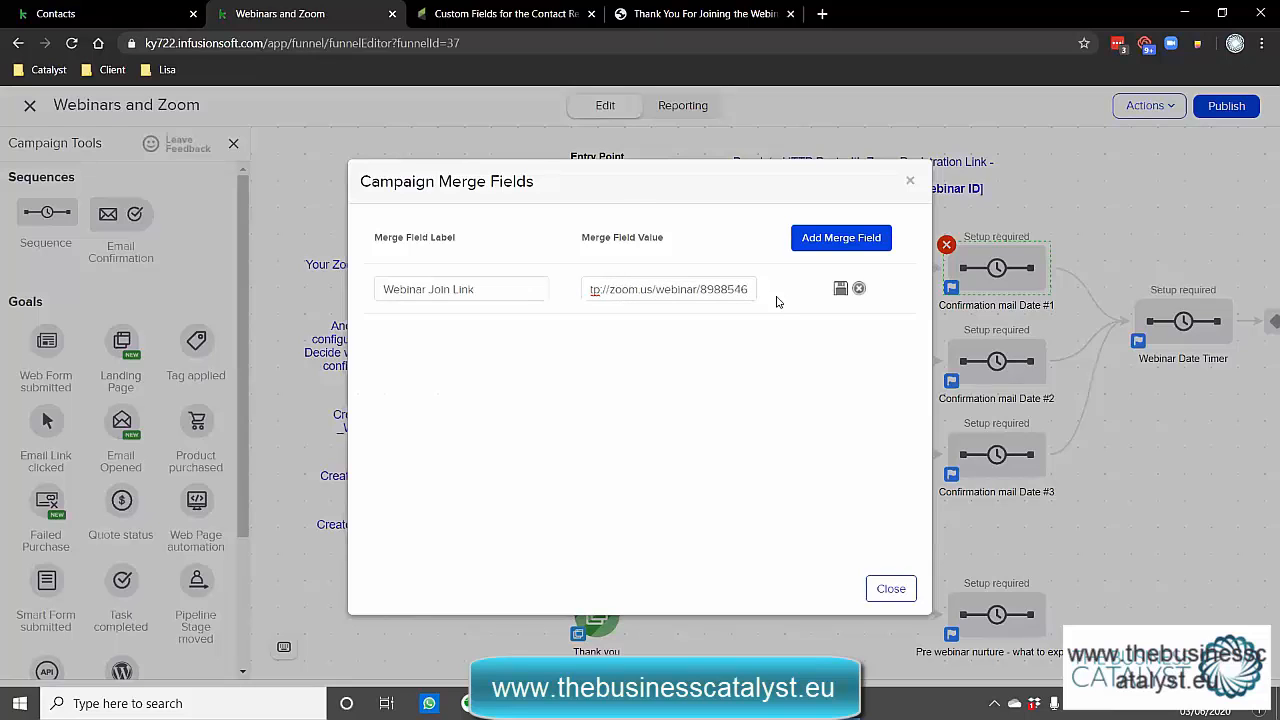
click(841, 288)
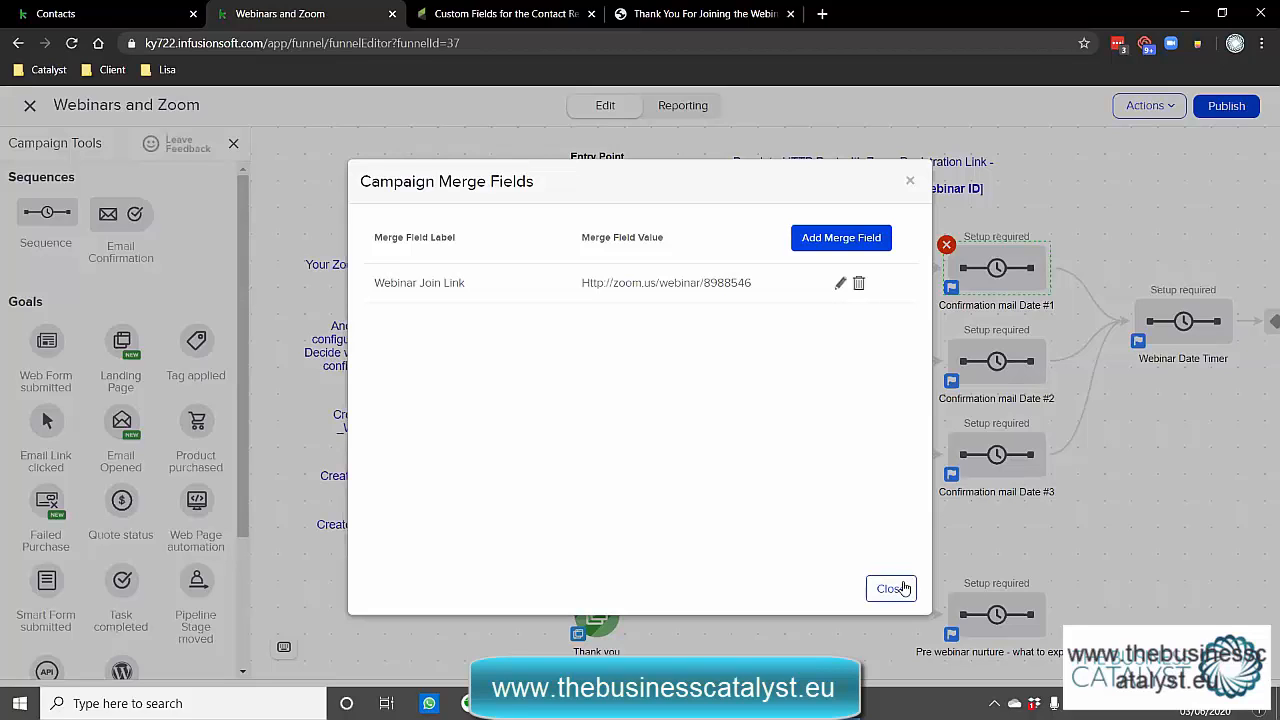
click(890, 588)
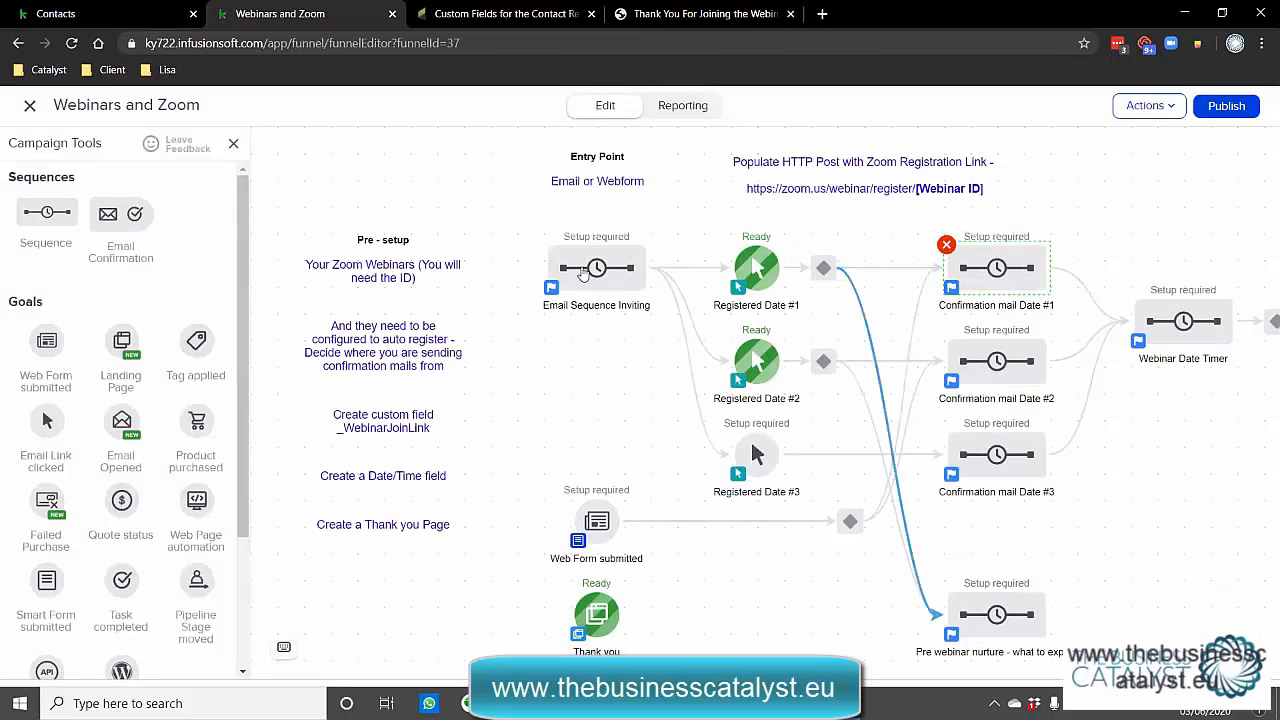
Open the Invitation Email in Email Sequence Inviting and inspect the Date #1 button's link.
right_click(584, 275)
click(657, 291)
double_click(457, 196)
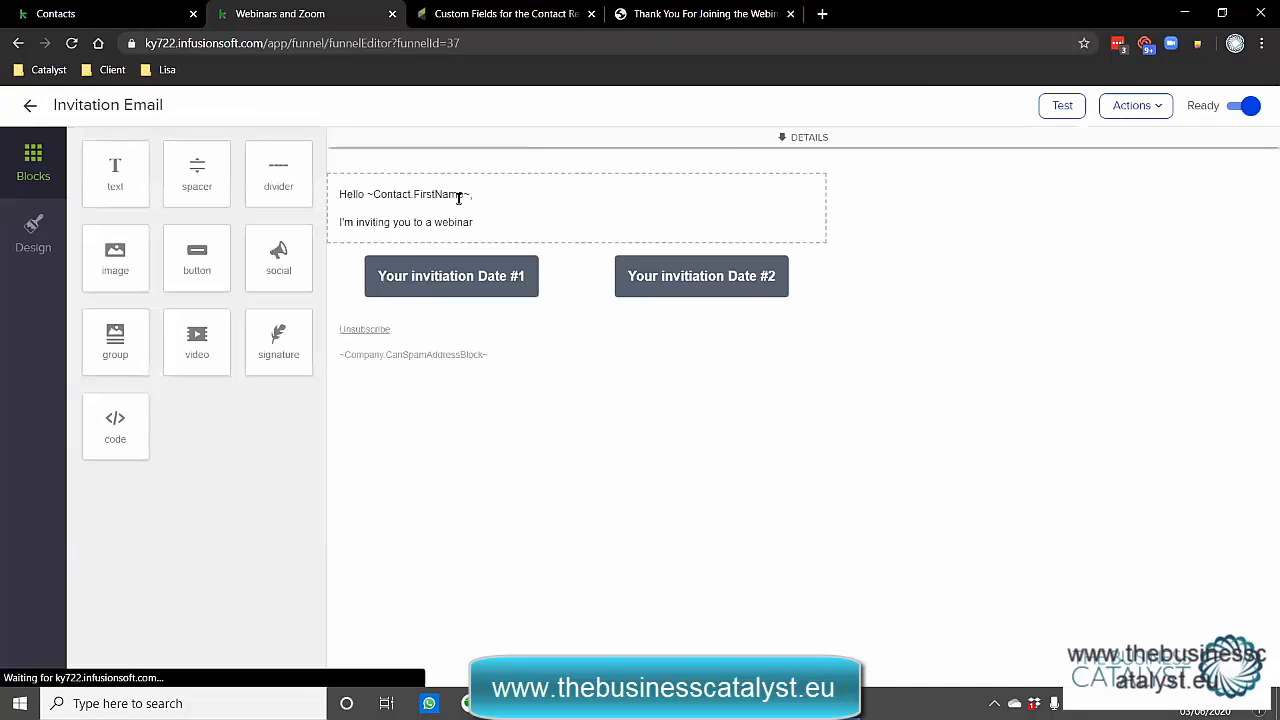
click(433, 286)
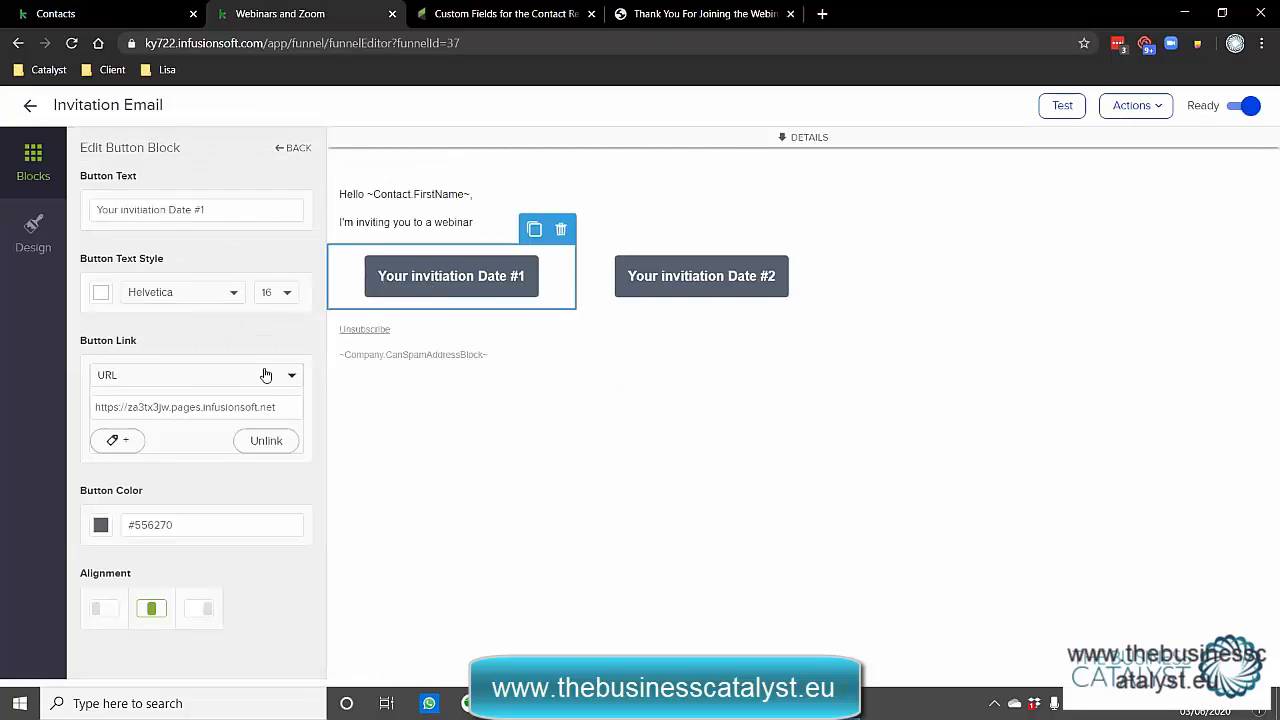
click(266, 378)
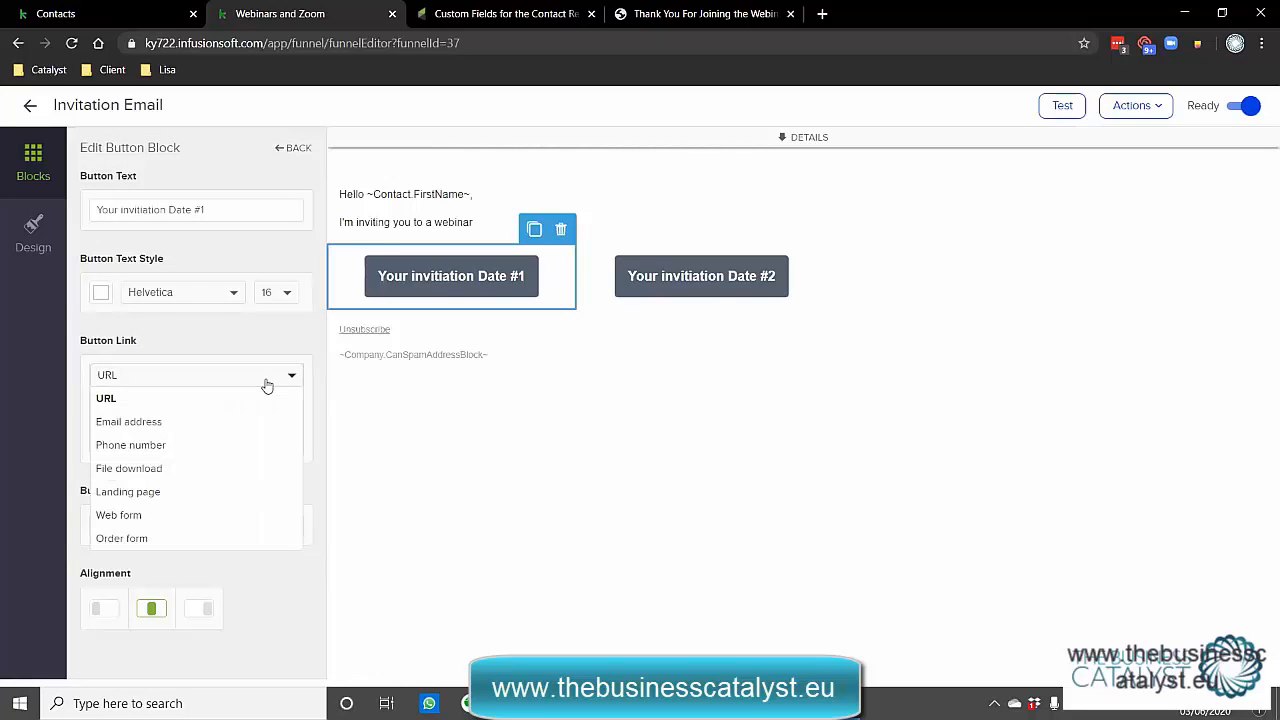
click(435, 401)
Insert the Webinar Join Link merge field on a new line after the invitation text.
click(495, 298)
click(690, 224)
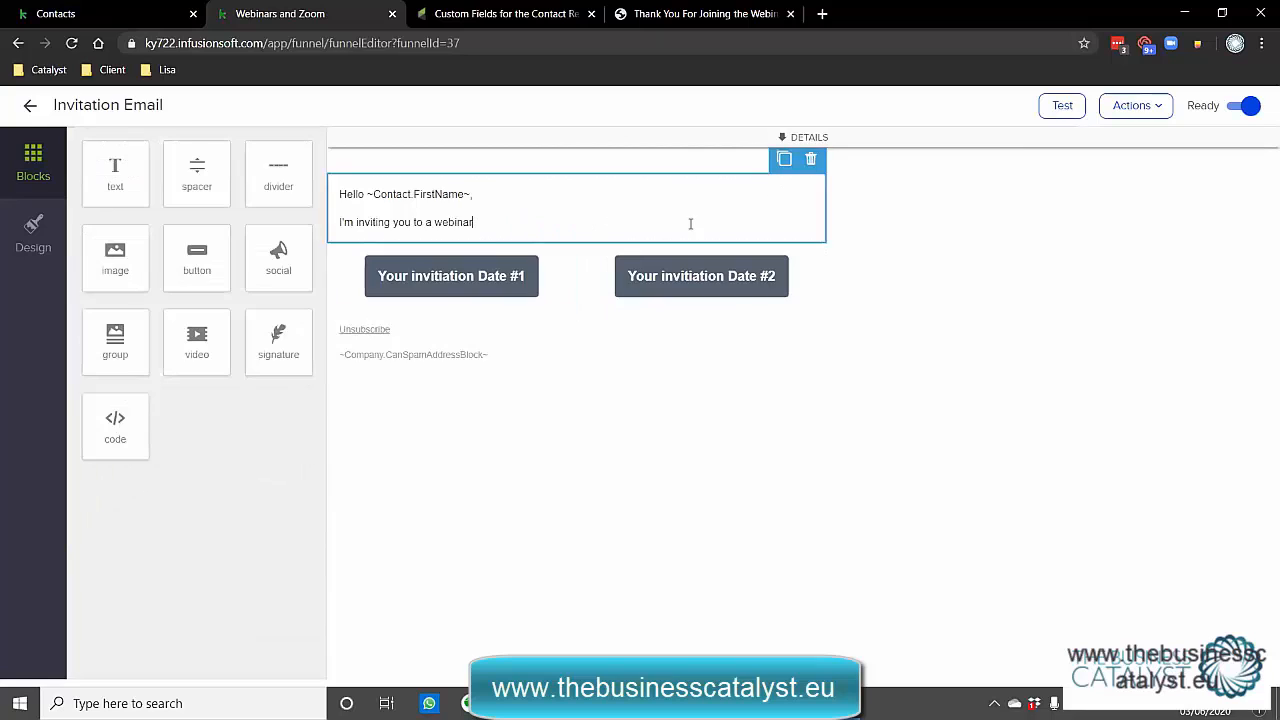
key(Return)
key(Return)
click(978, 174)
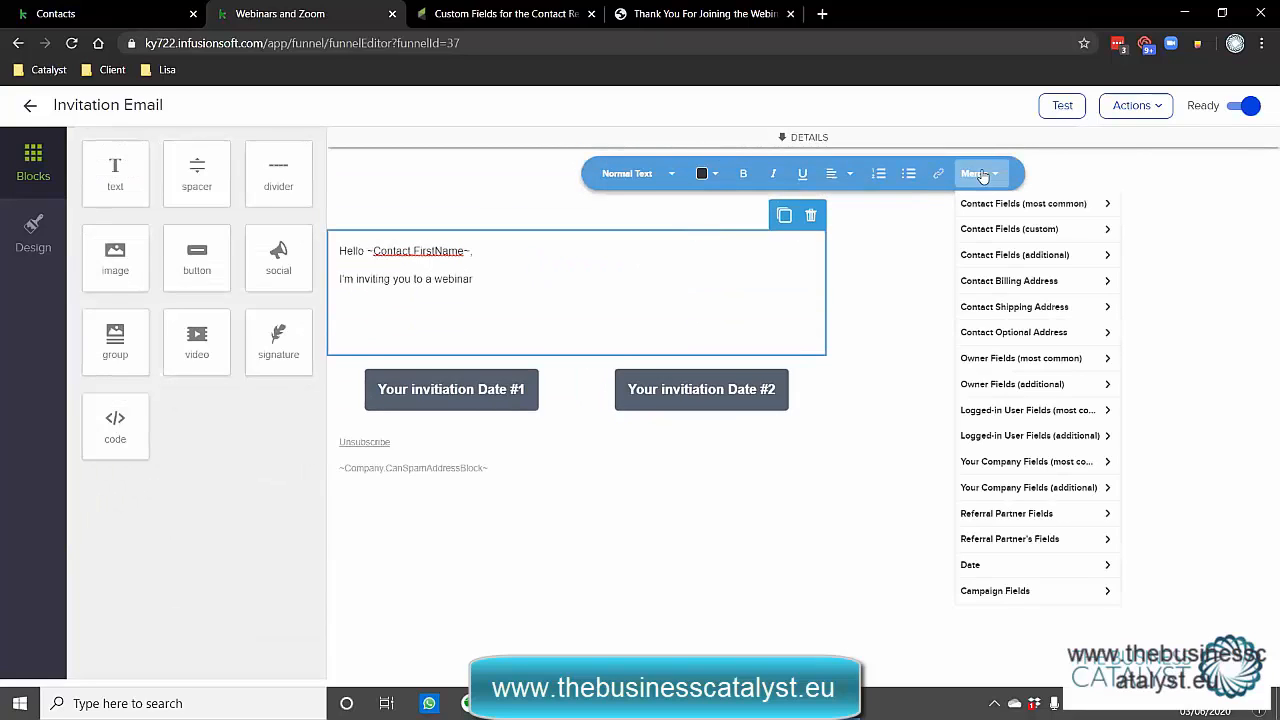
click(1005, 592)
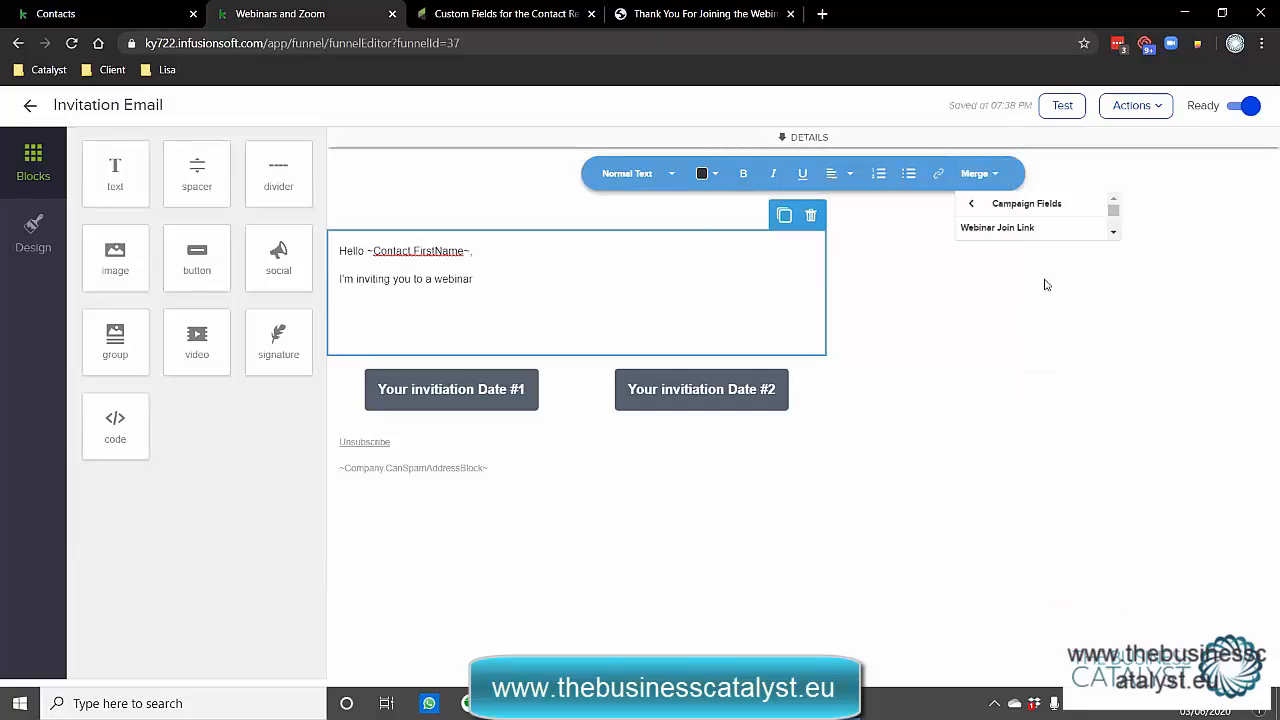
click(1000, 233)
drag(537, 337, 310, 338)
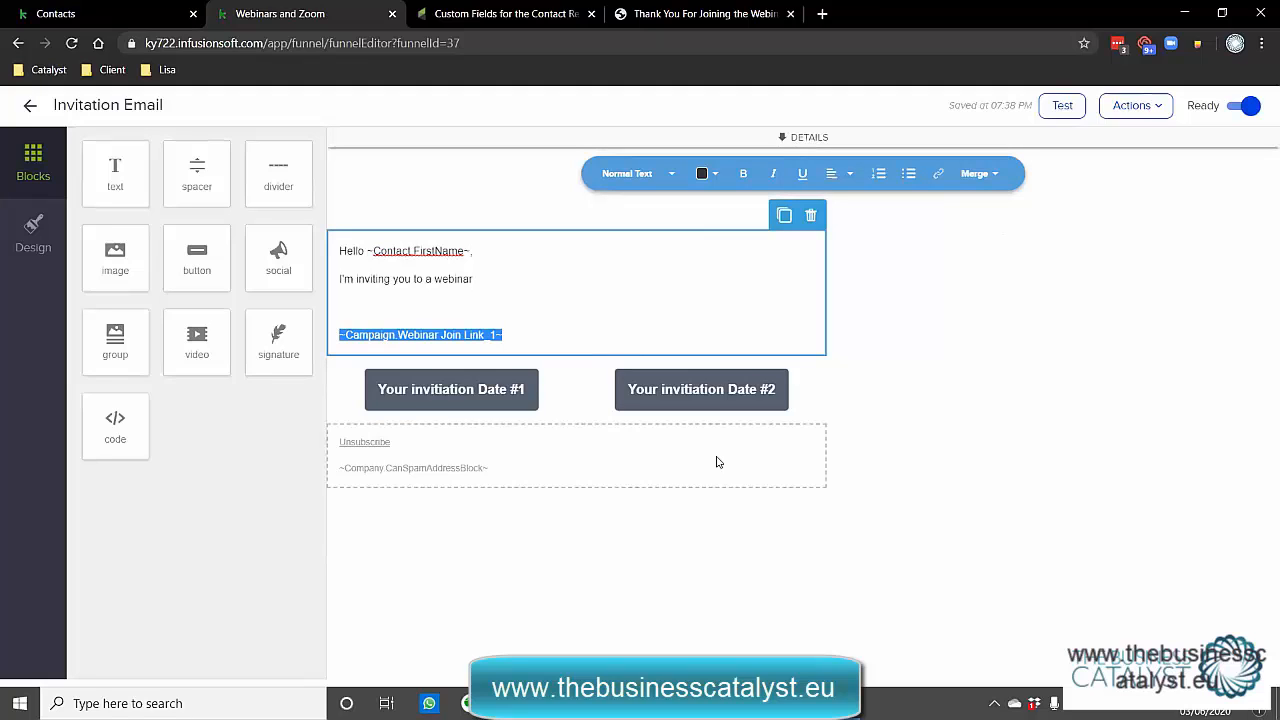
click(34, 107)
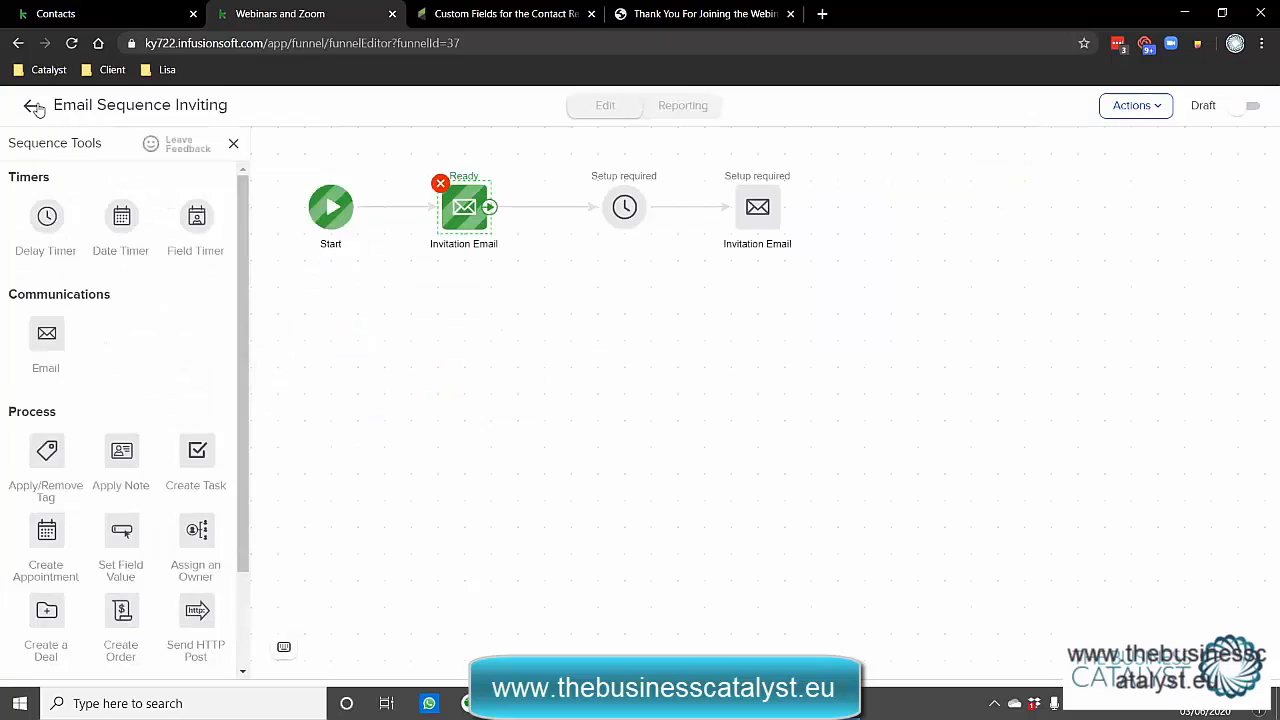
click(33, 107)
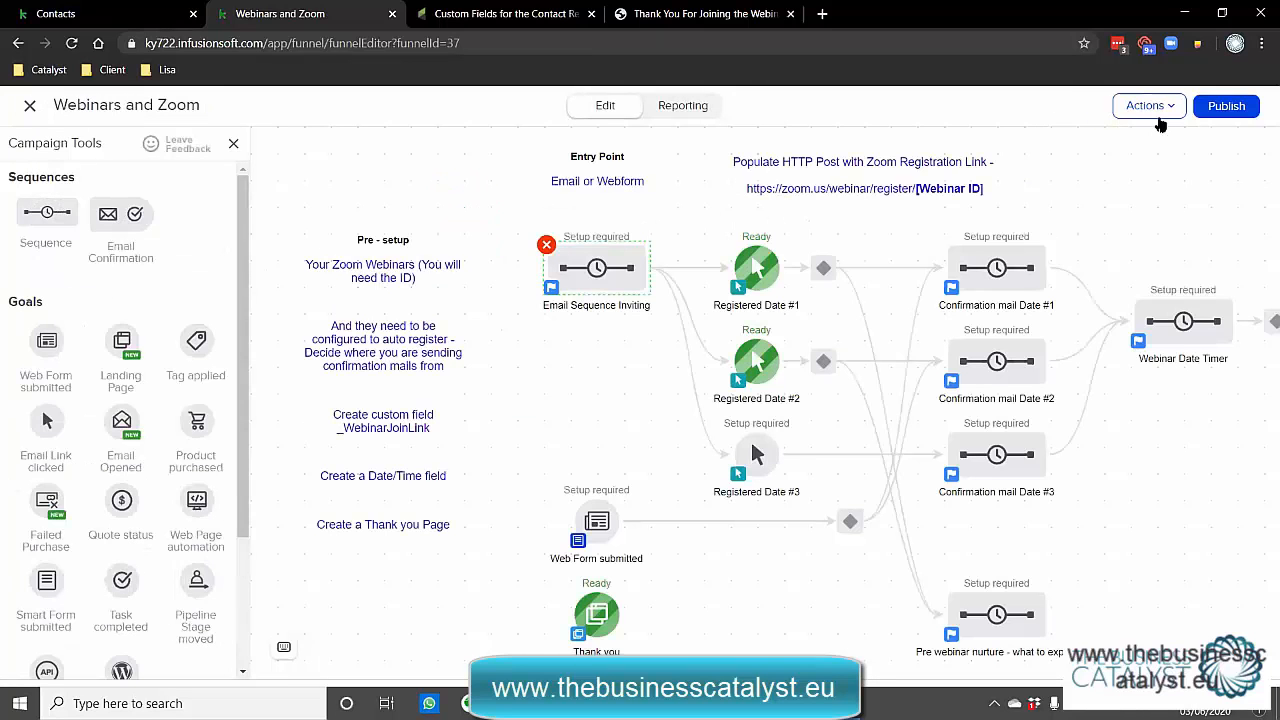
Add a This Week's Webinar Date campaign merge field with value 3 June 2020.
click(1145, 105)
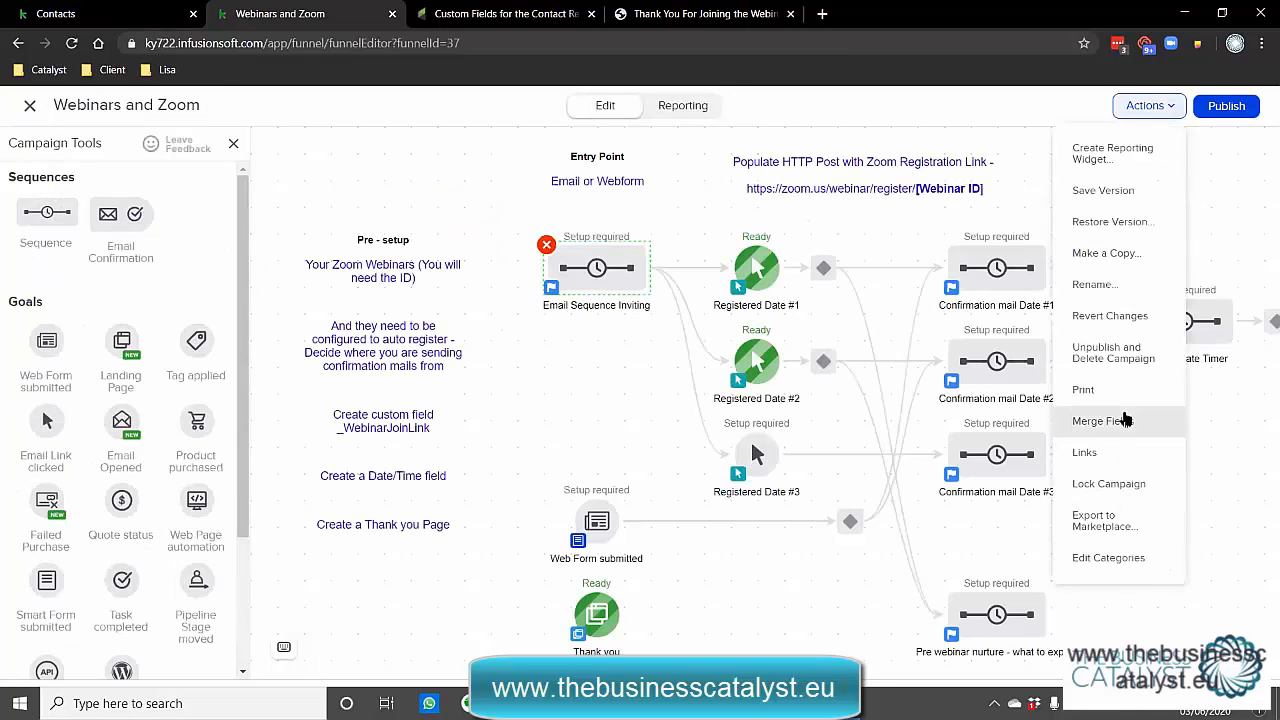
click(1126, 418)
click(839, 283)
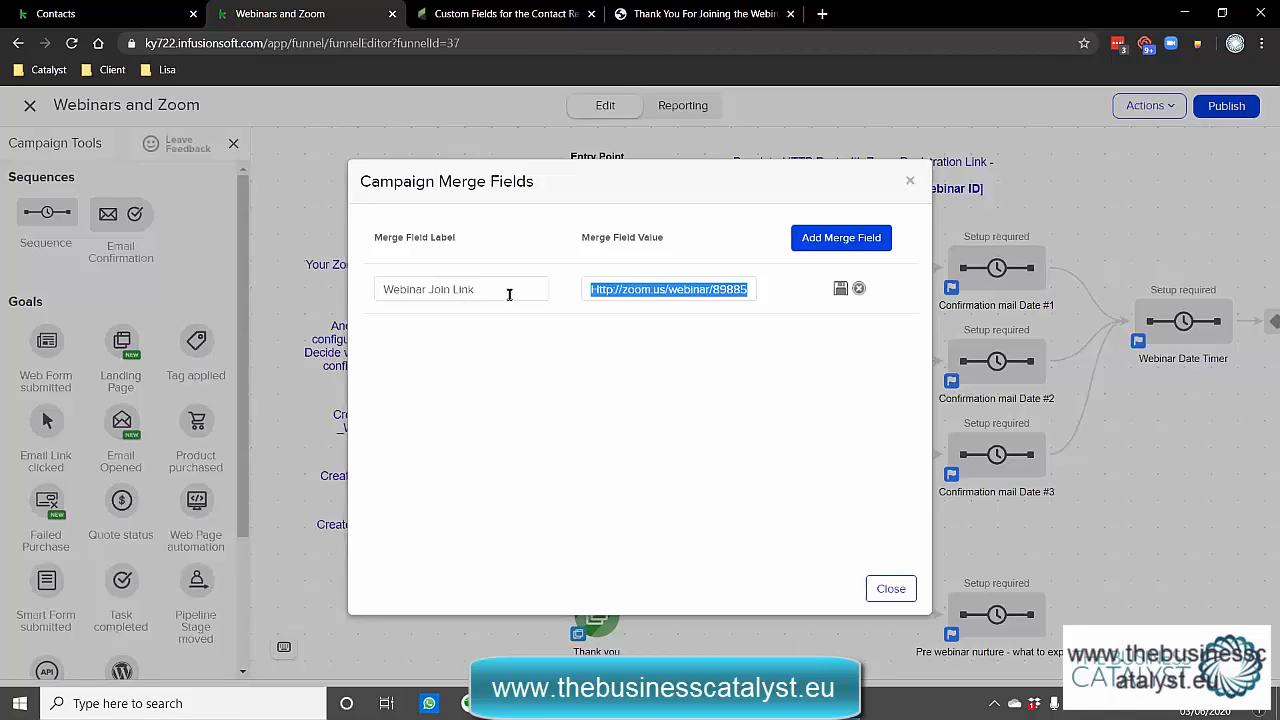
click(837, 237)
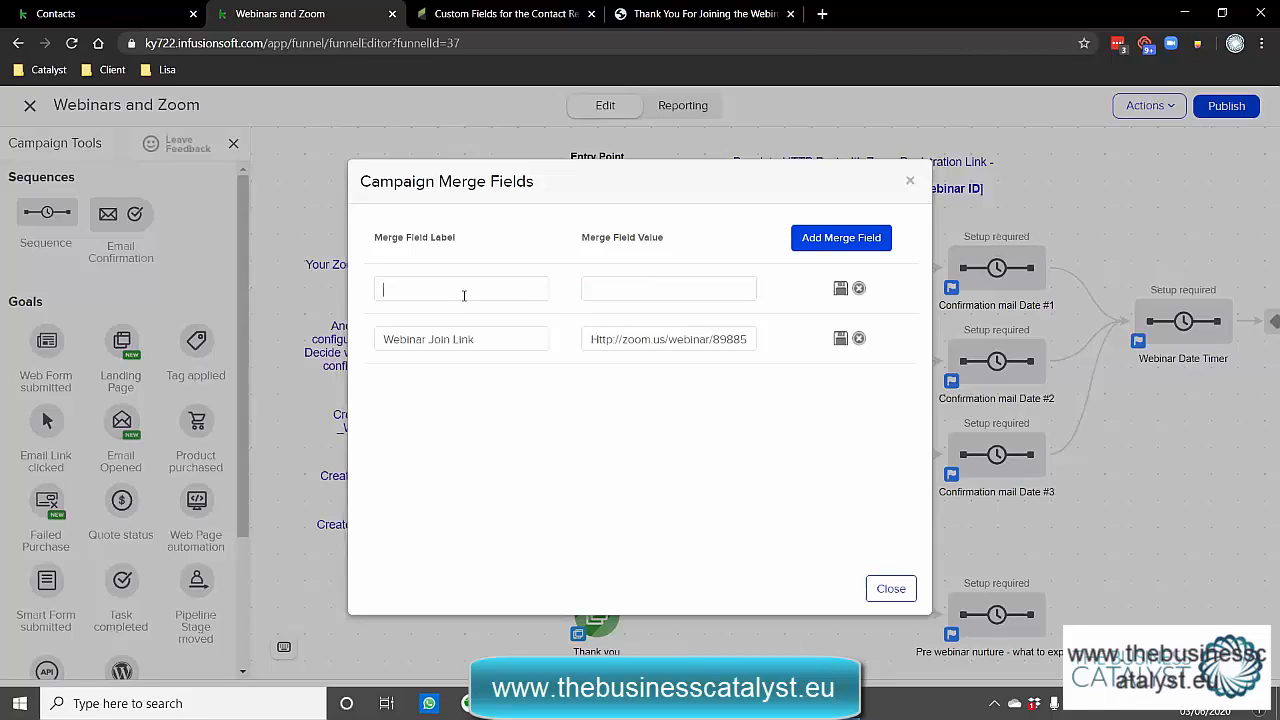
text(This Week's Webinar Date)
key(Tab)
text(3 June 2020)
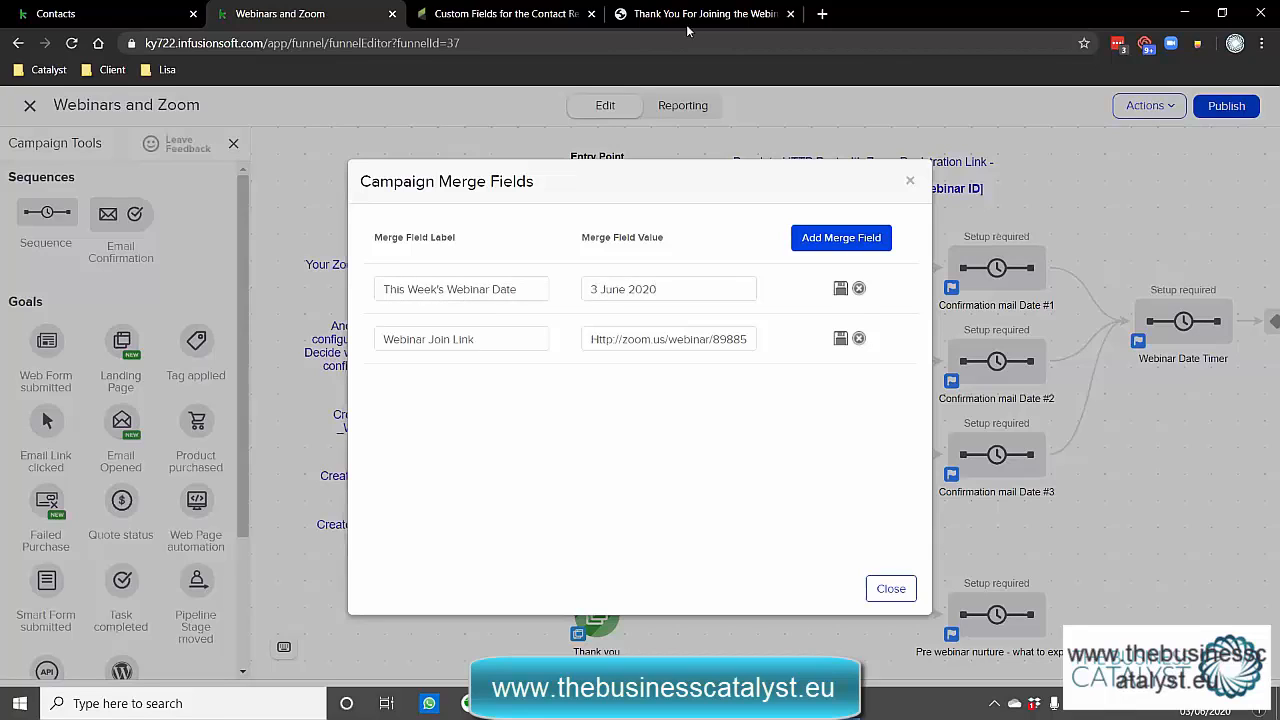
click(842, 291)
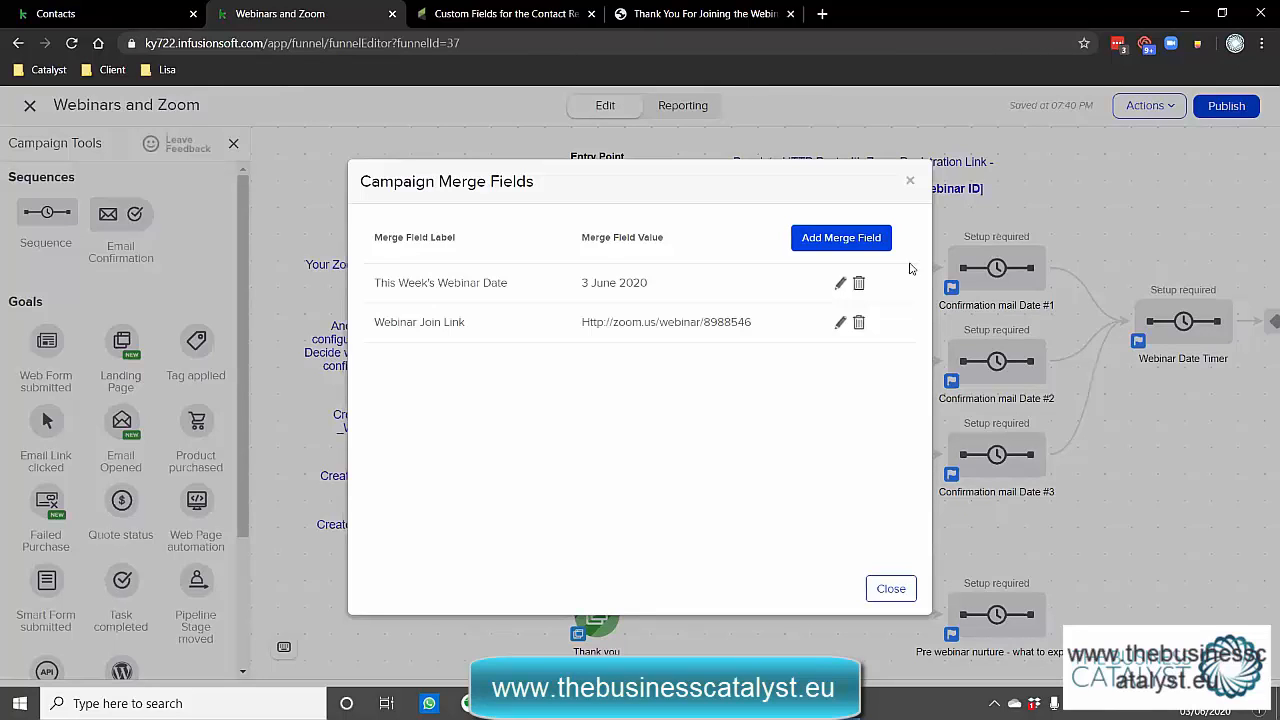
click(910, 181)
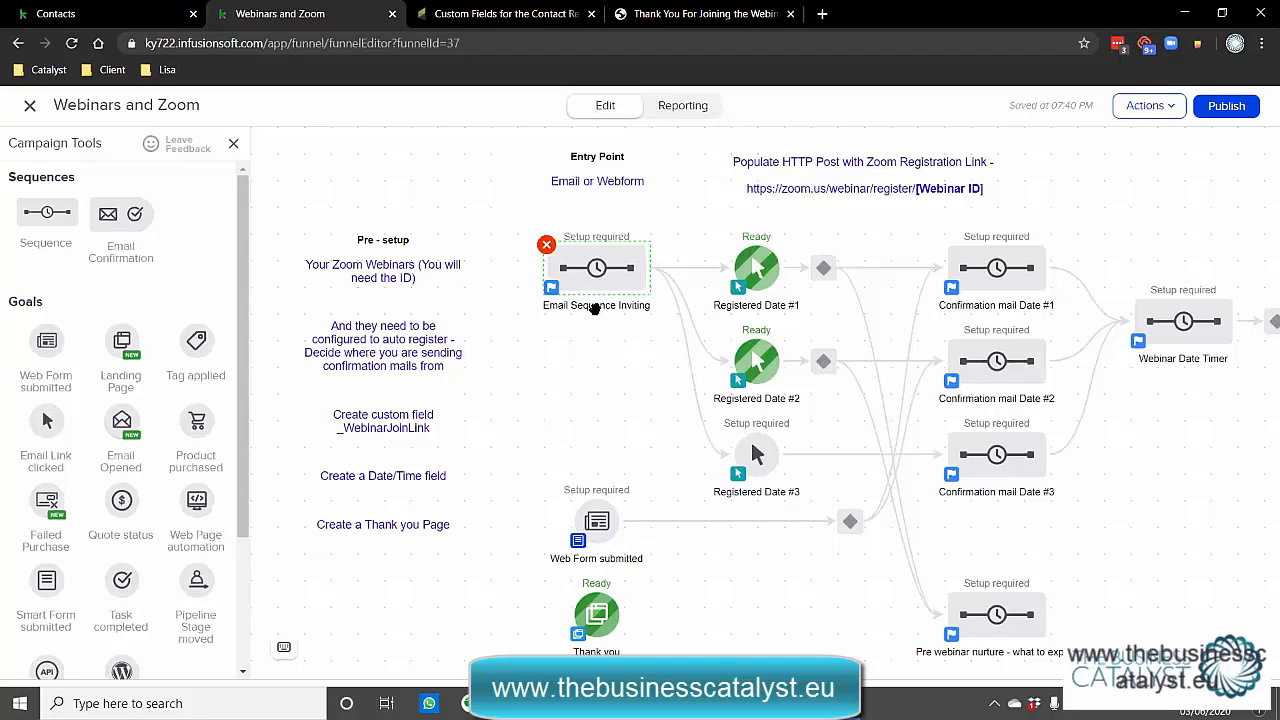
Add a radio field above Submit in the registration web form with options Date 3 and Date 4.
click(603, 548)
click(620, 508)
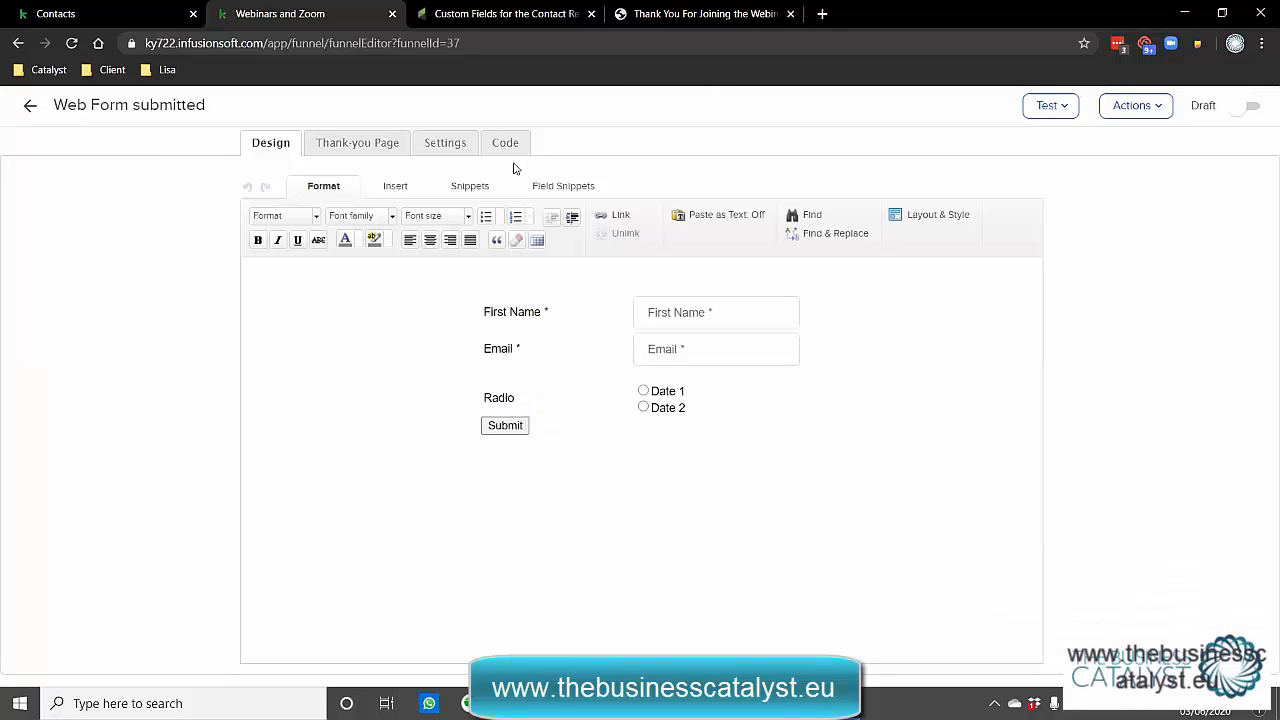
click(541, 182)
drag(444, 228, 581, 426)
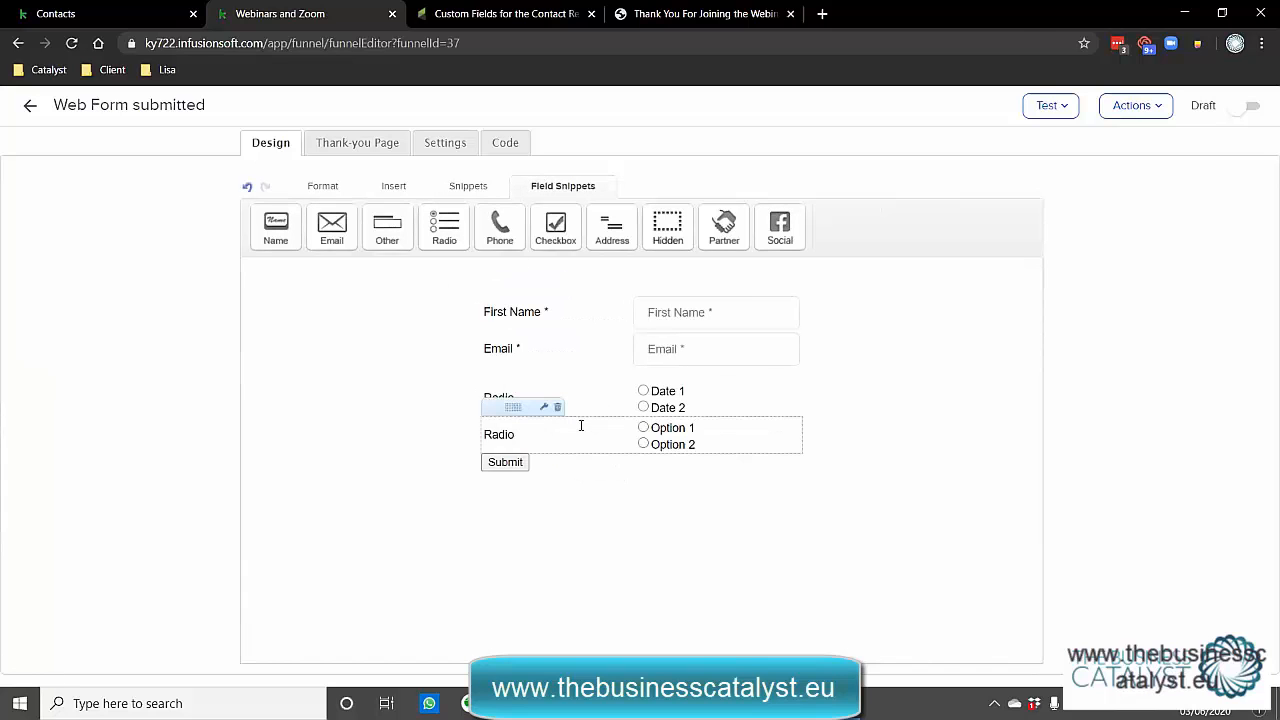
click(170, 157)
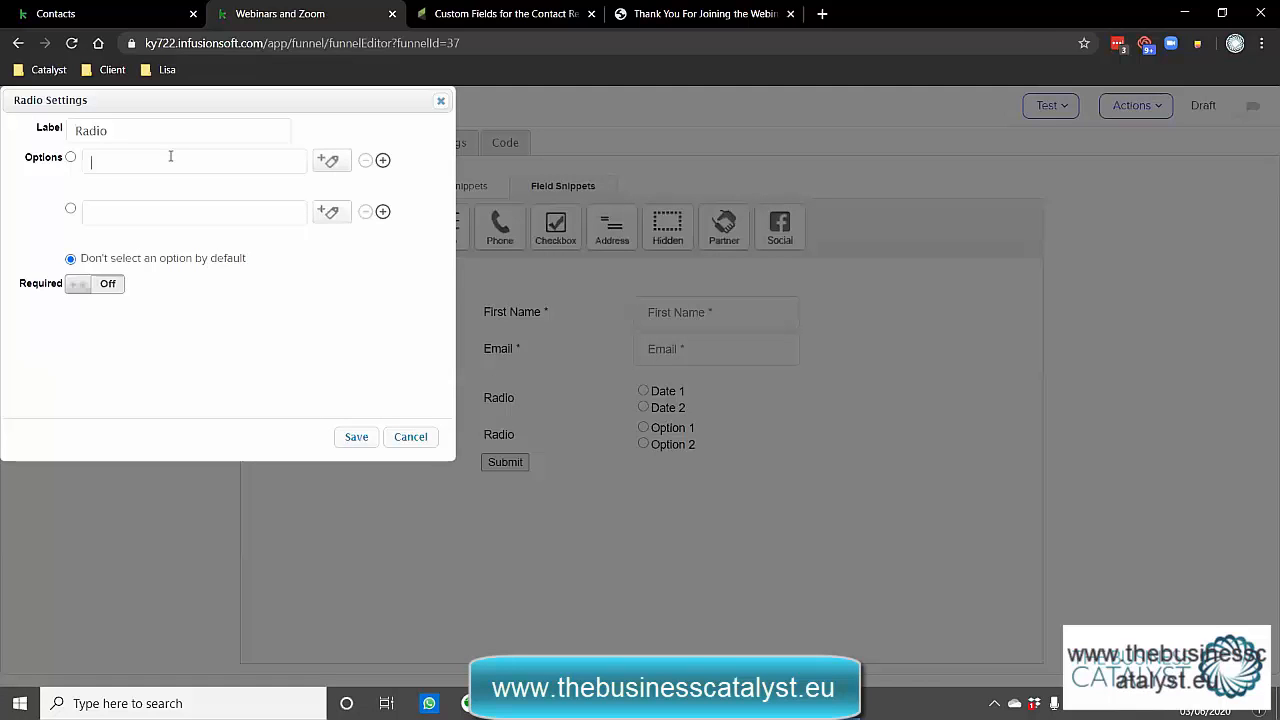
text(Date 3)
click(350, 438)
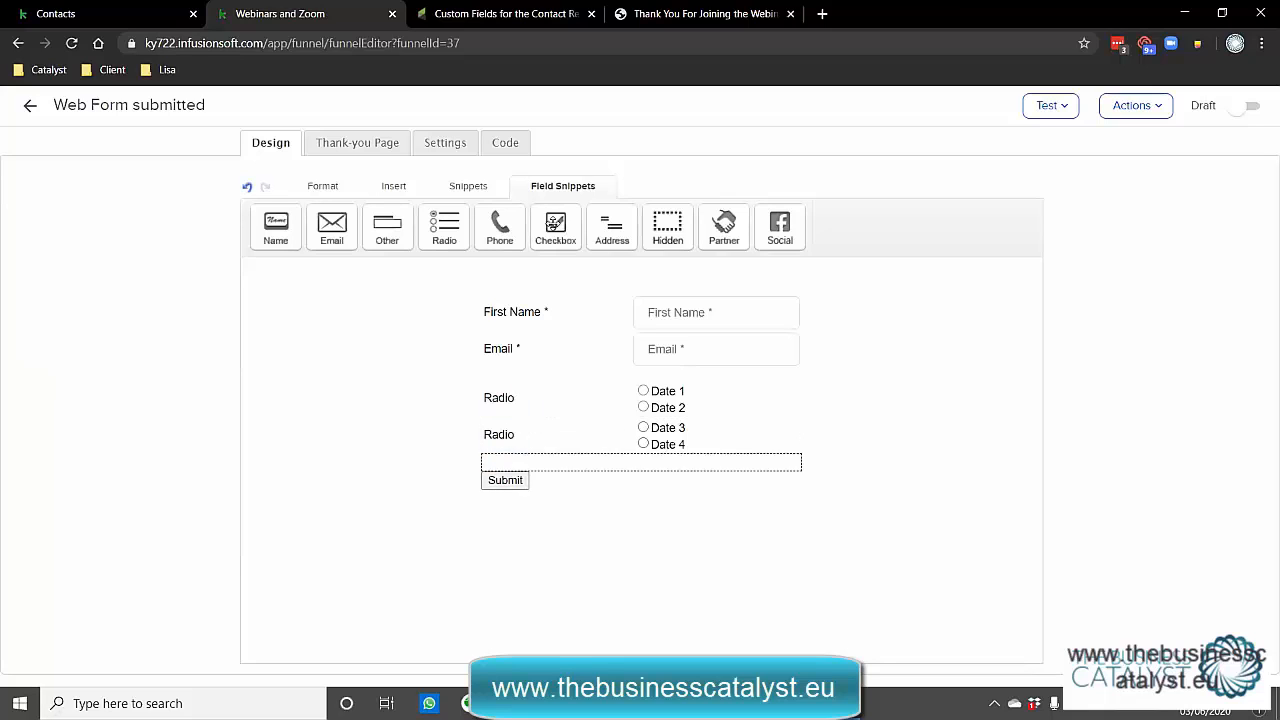
mouse_move(385, 226)
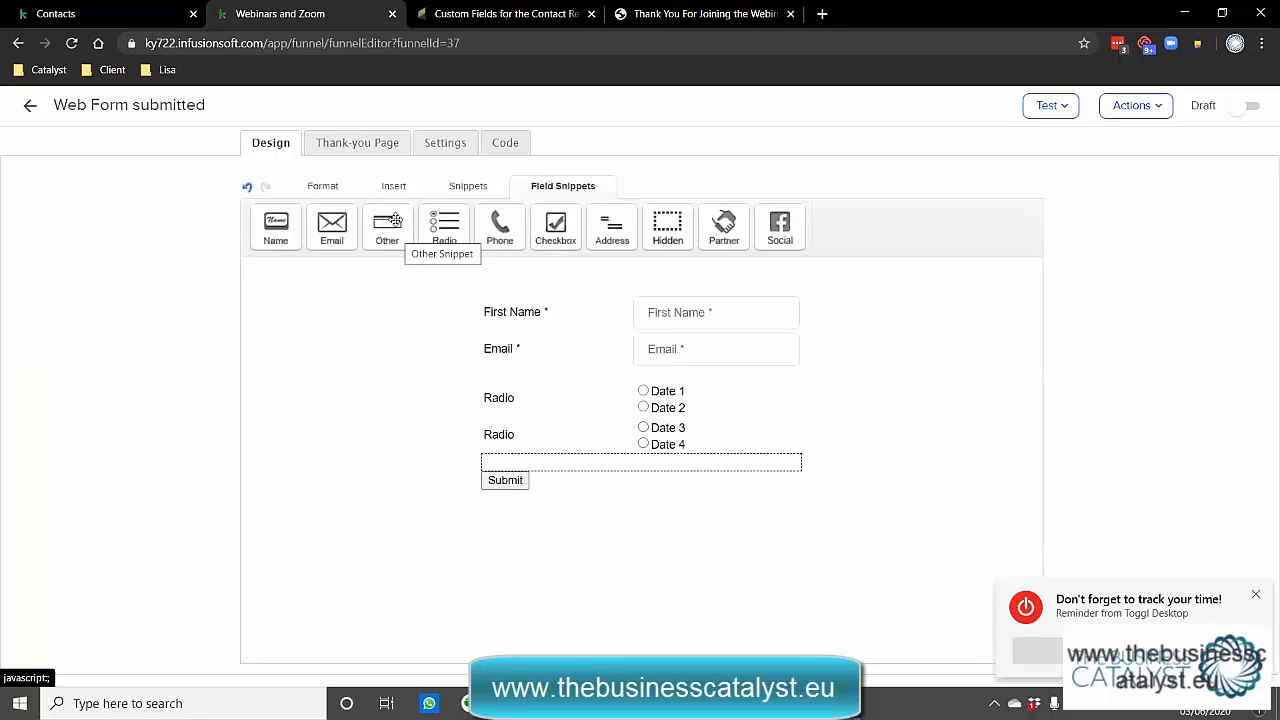
Delete the duplicate Date 3/Date 4 radio field from the web form.
click(30, 105)
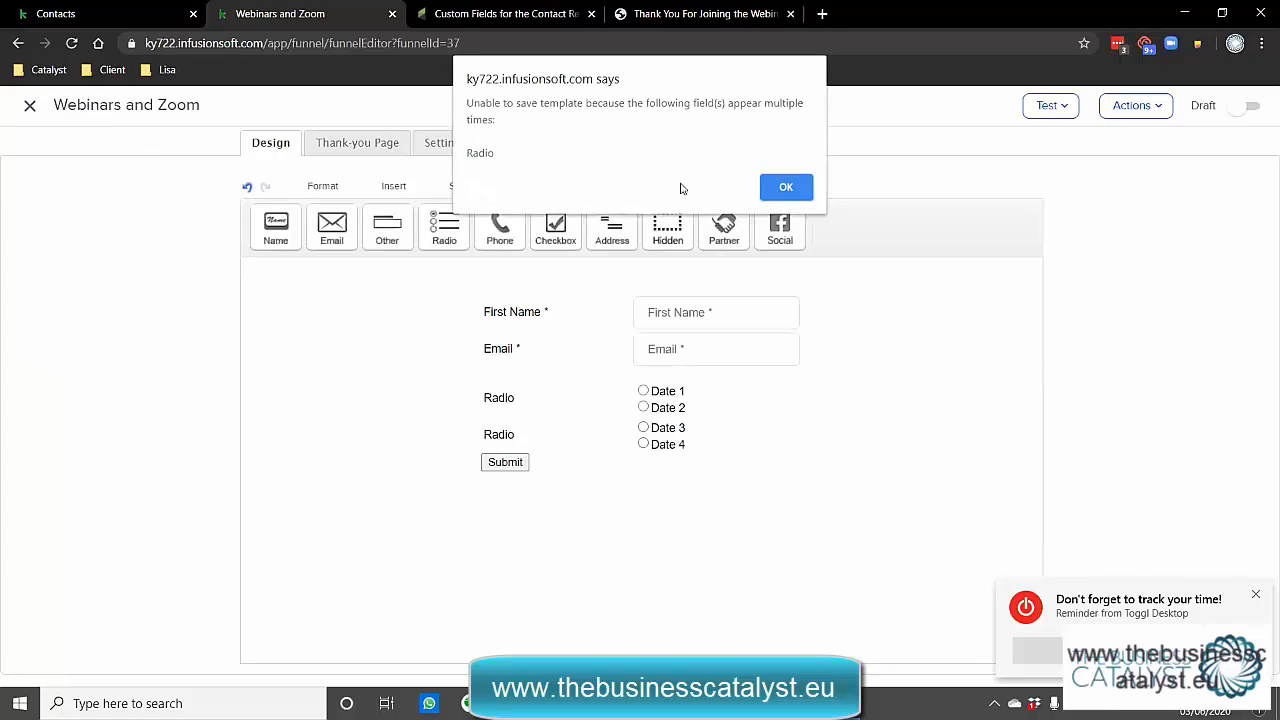
click(785, 188)
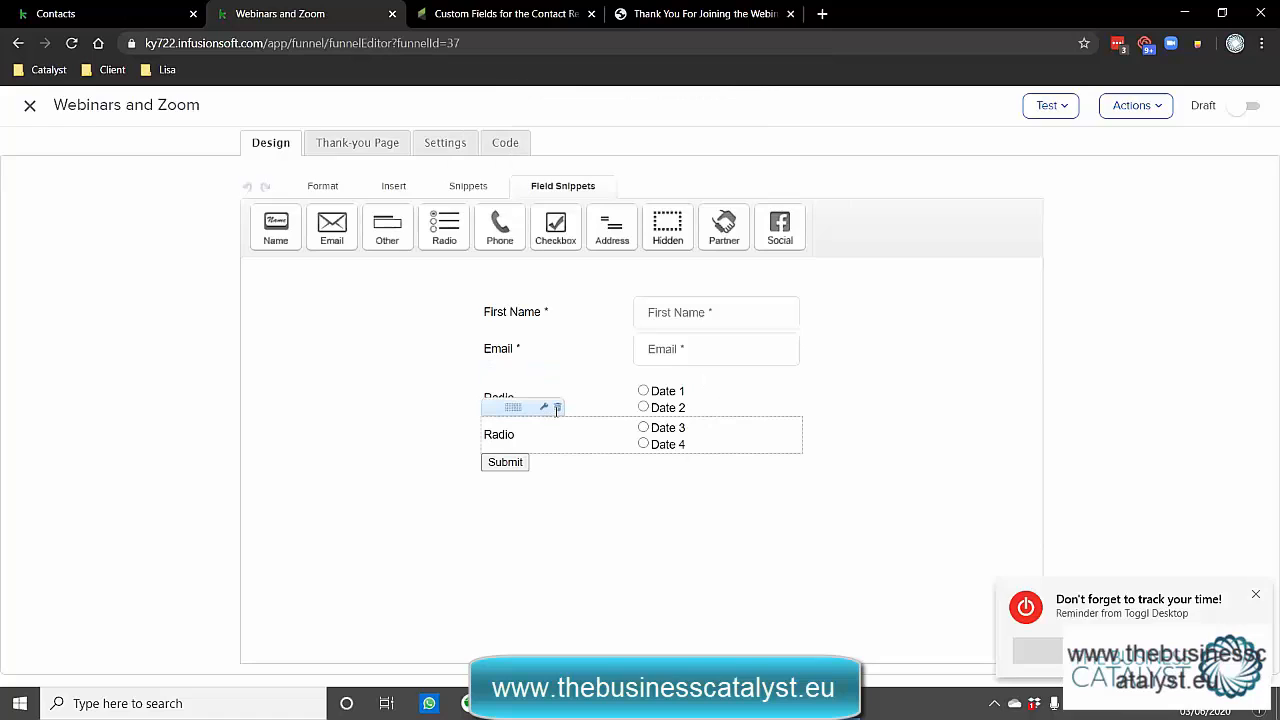
click(556, 408)
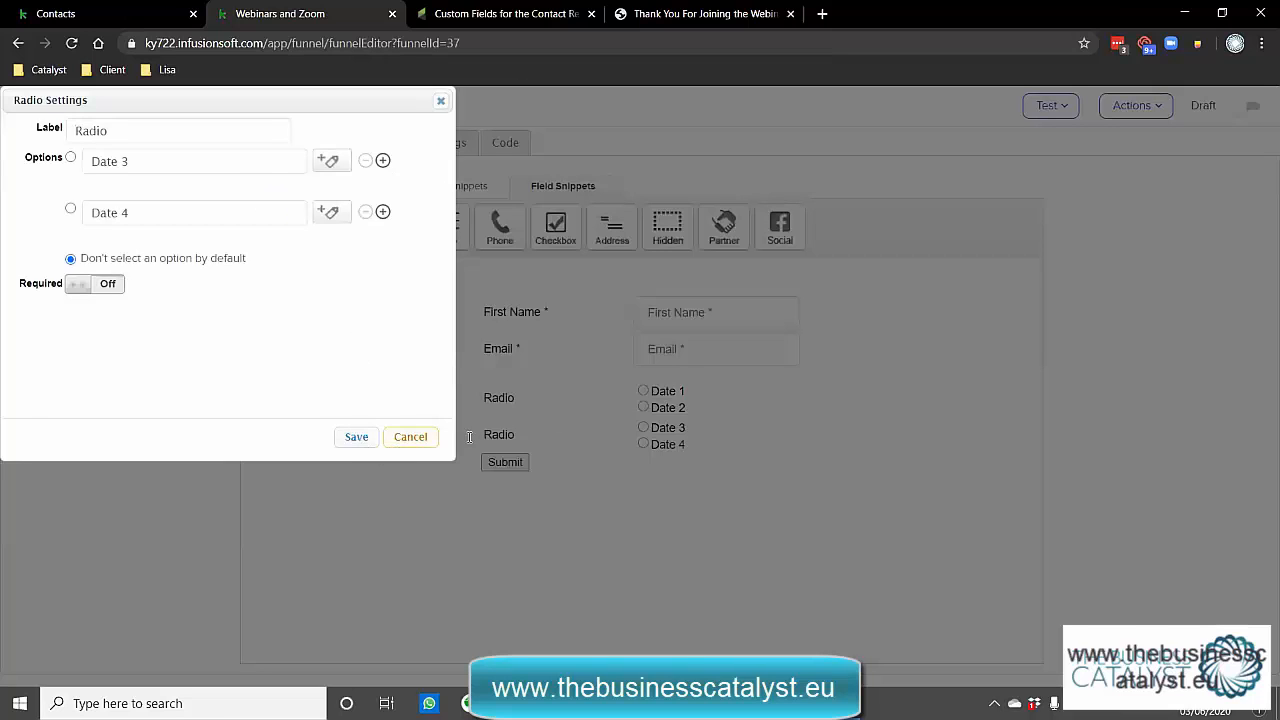
click(410, 437)
click(551, 409)
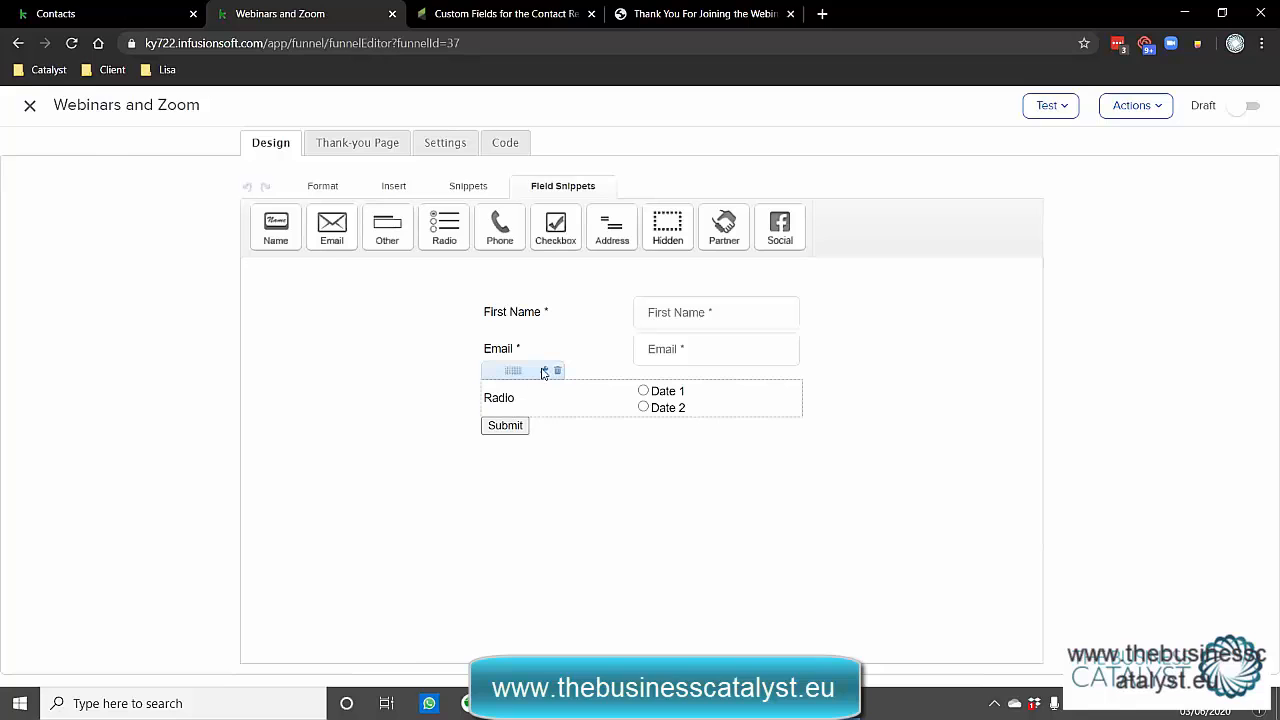
Add Date 3 and Date 4 options to the first radio field, save, and exit the form.
click(544, 371)
click(383, 212)
text(Date 3)
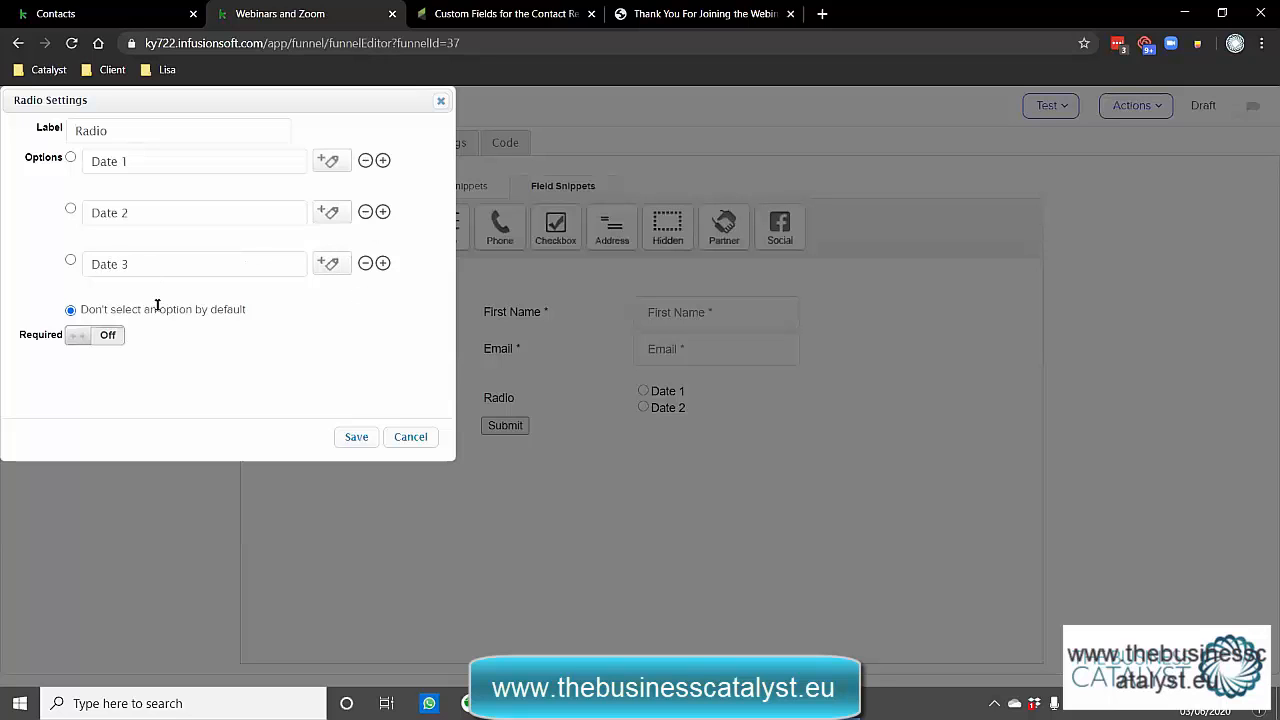
key(Return)
text(Date 4)
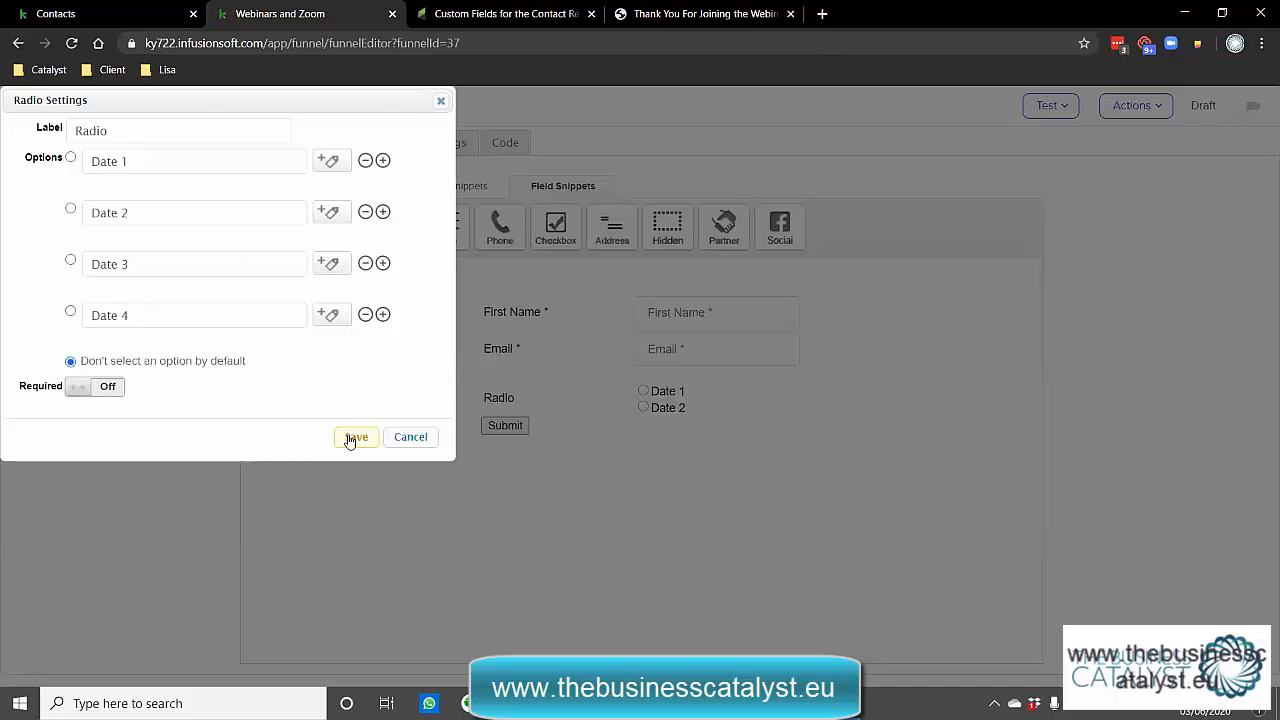
click(356, 437)
click(30, 106)
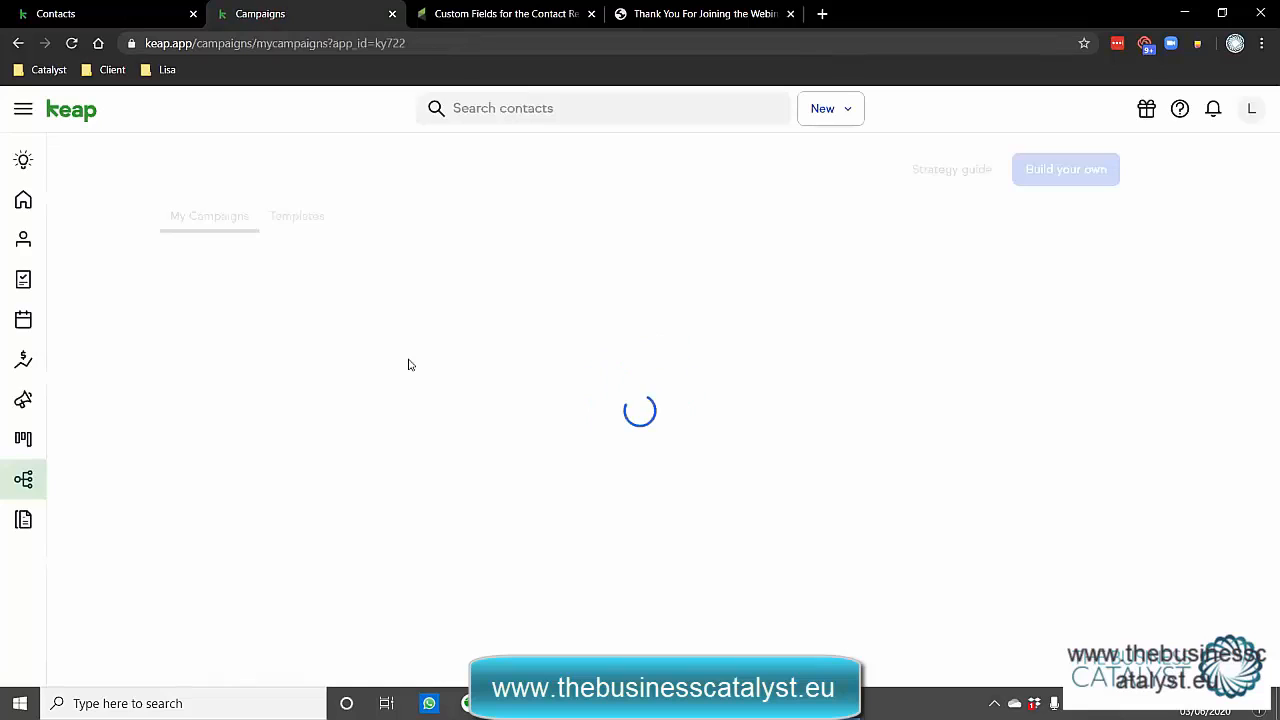
Open the Webinars and Zoom campaign, then Email Sequence Inviting's Invitation Email.
scroll(354, 403, down, 5)
click(220, 571)
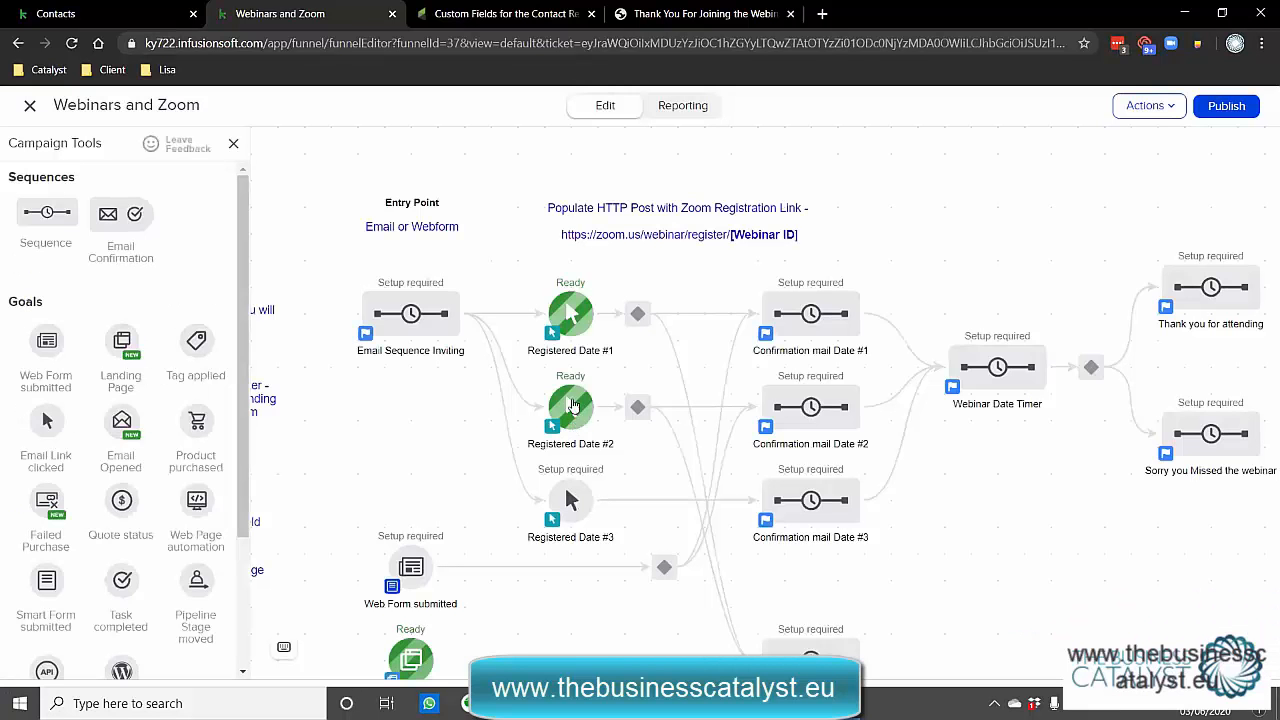
click(410, 316)
click(447, 343)
click(464, 207)
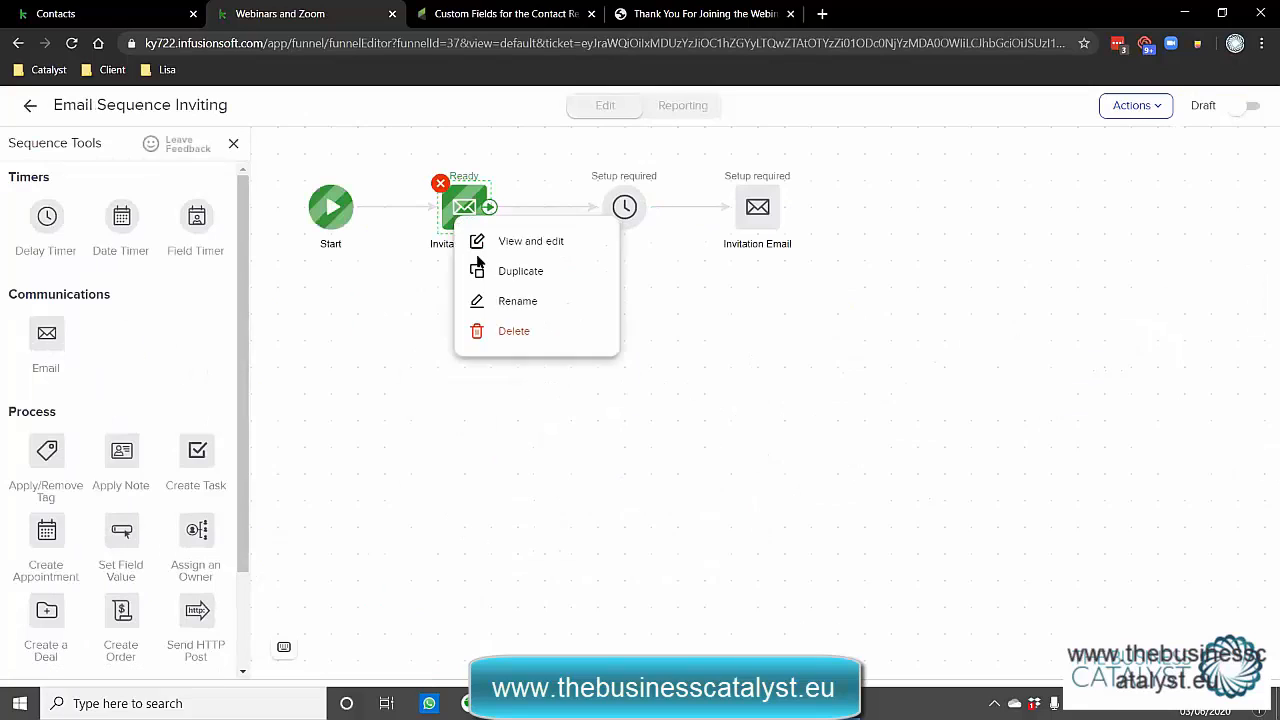
click(480, 241)
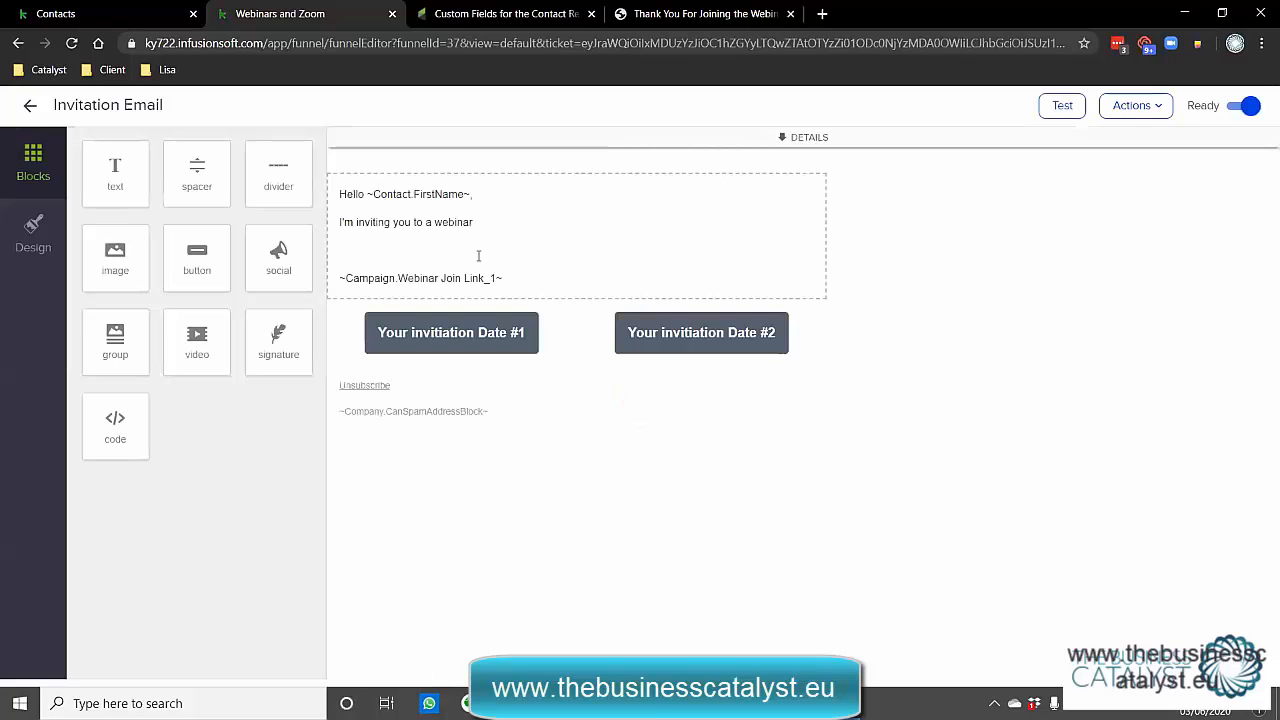
Duplicate the Date #2 invitation button into a third column, giving a Date #3 button.
click(470, 334)
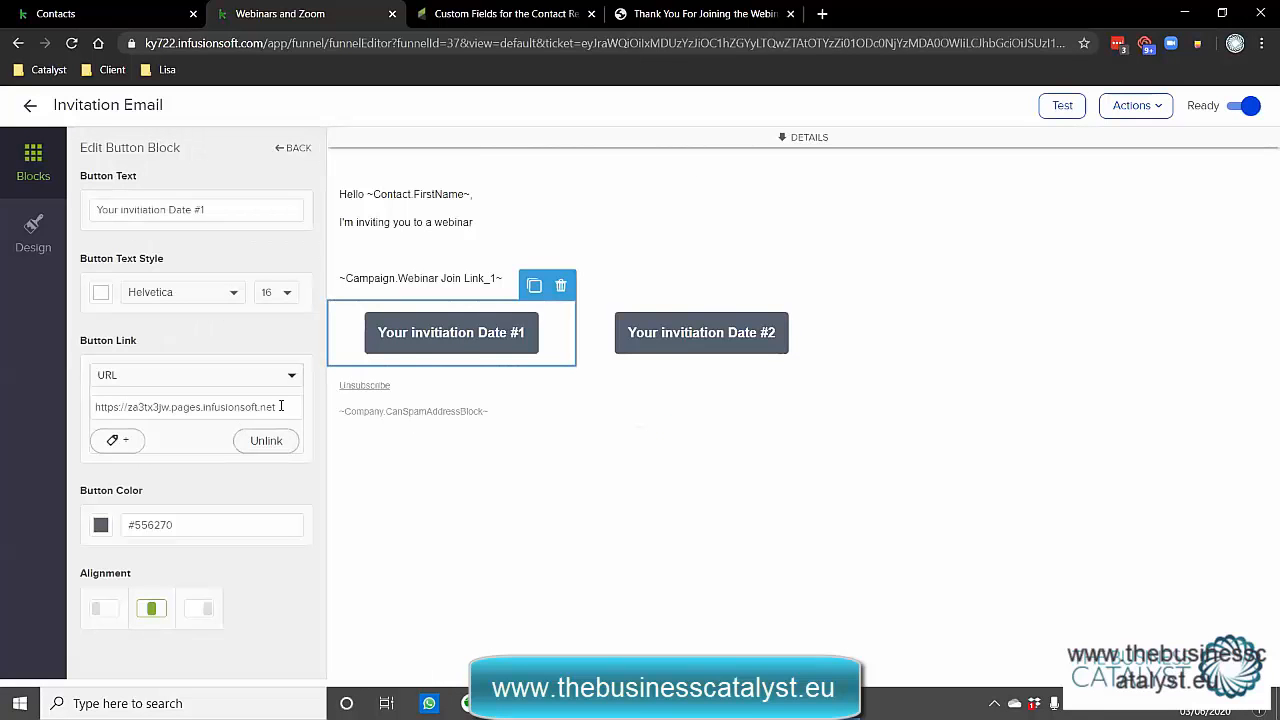
triple_click(277, 407)
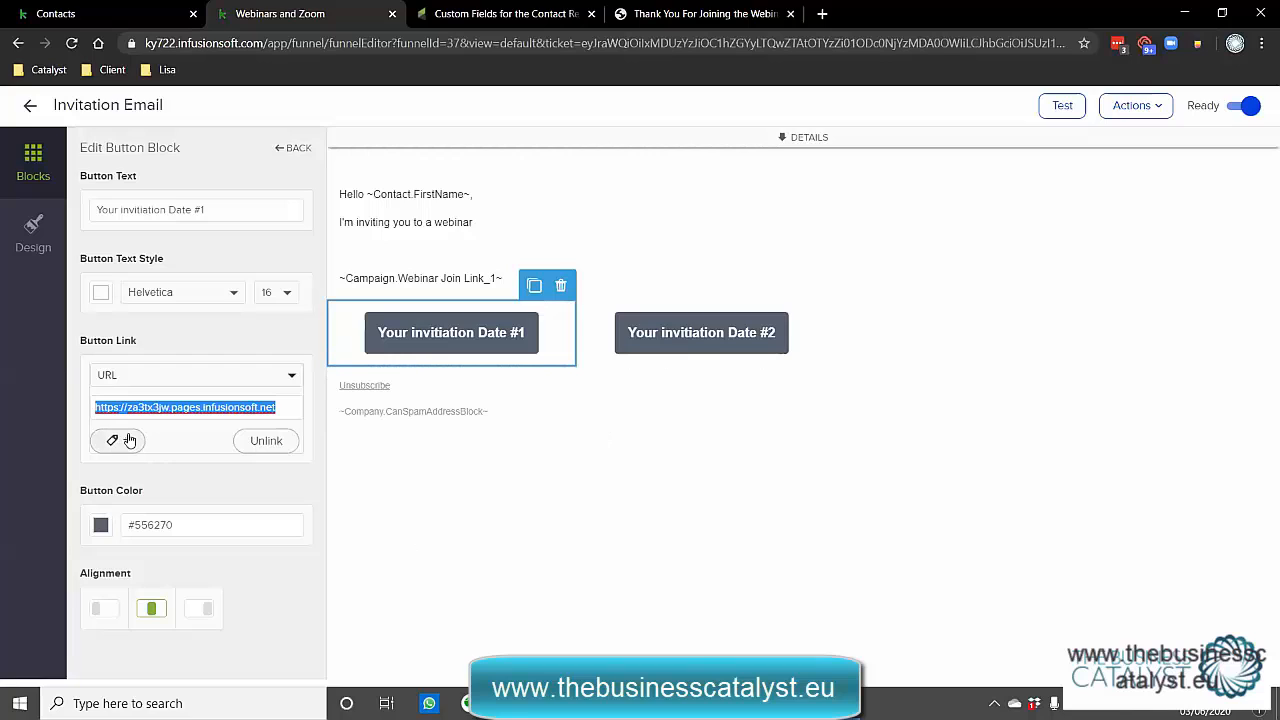
click(680, 333)
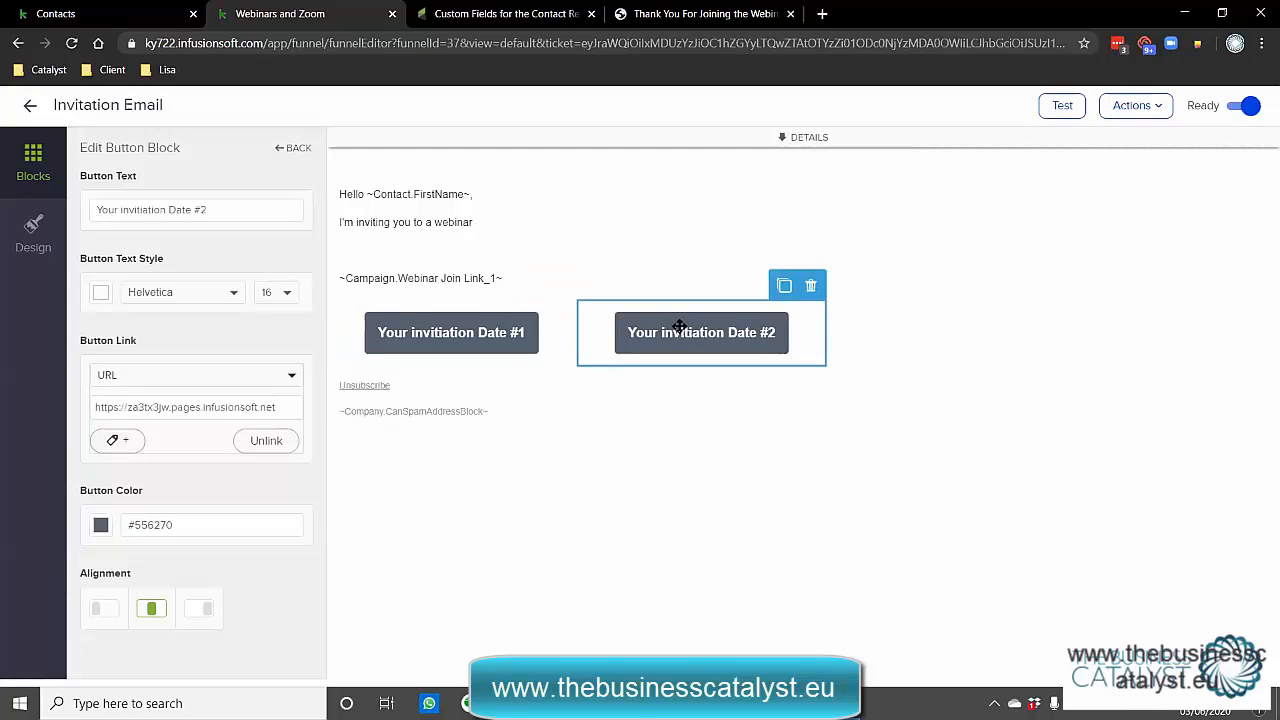
click(784, 284)
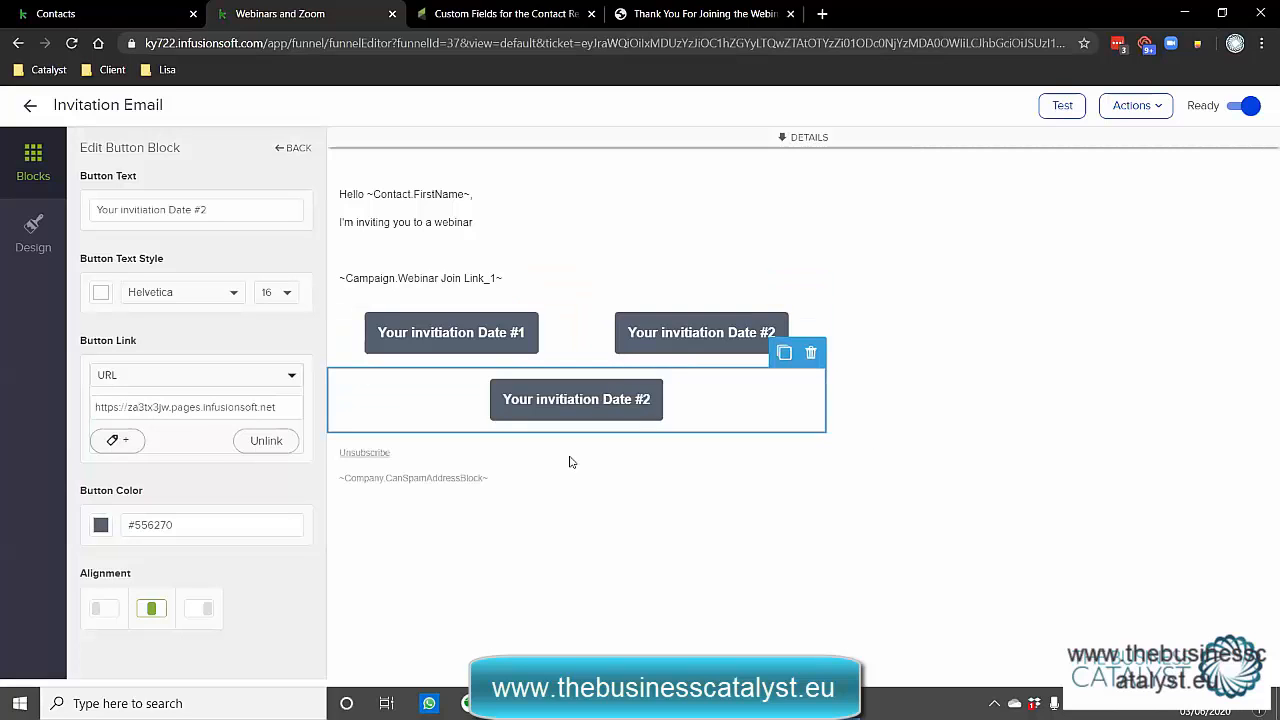
drag(691, 382, 840, 345)
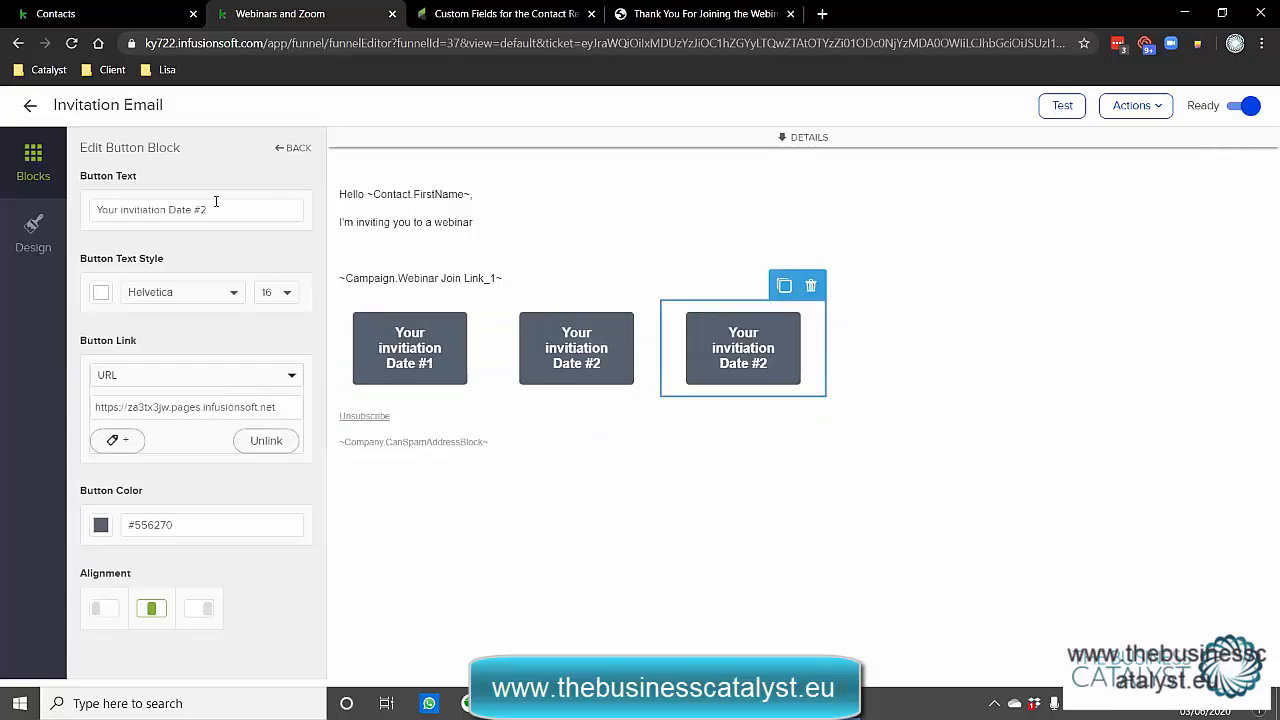
click(572, 479)
click(760, 344)
click(29, 106)
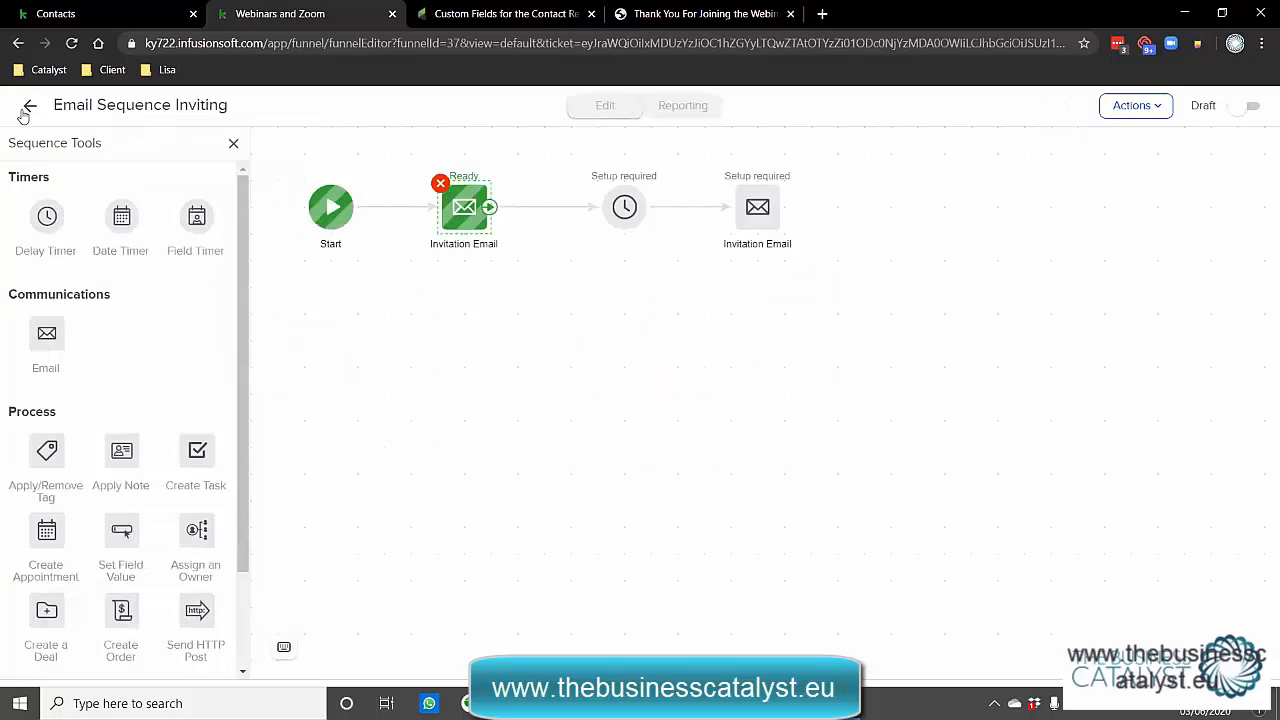
Make the Registered Date #3 goal track clicks on the Date #3 invitation button.
click(27, 108)
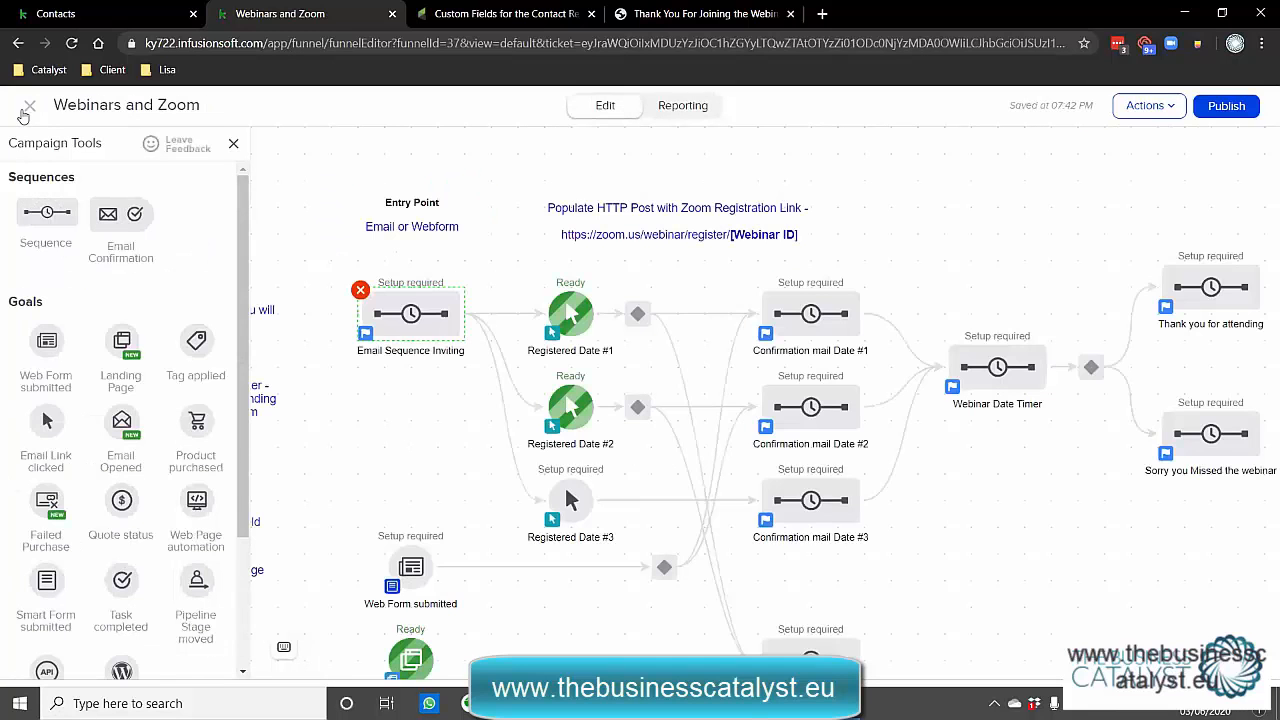
right_click(570, 503)
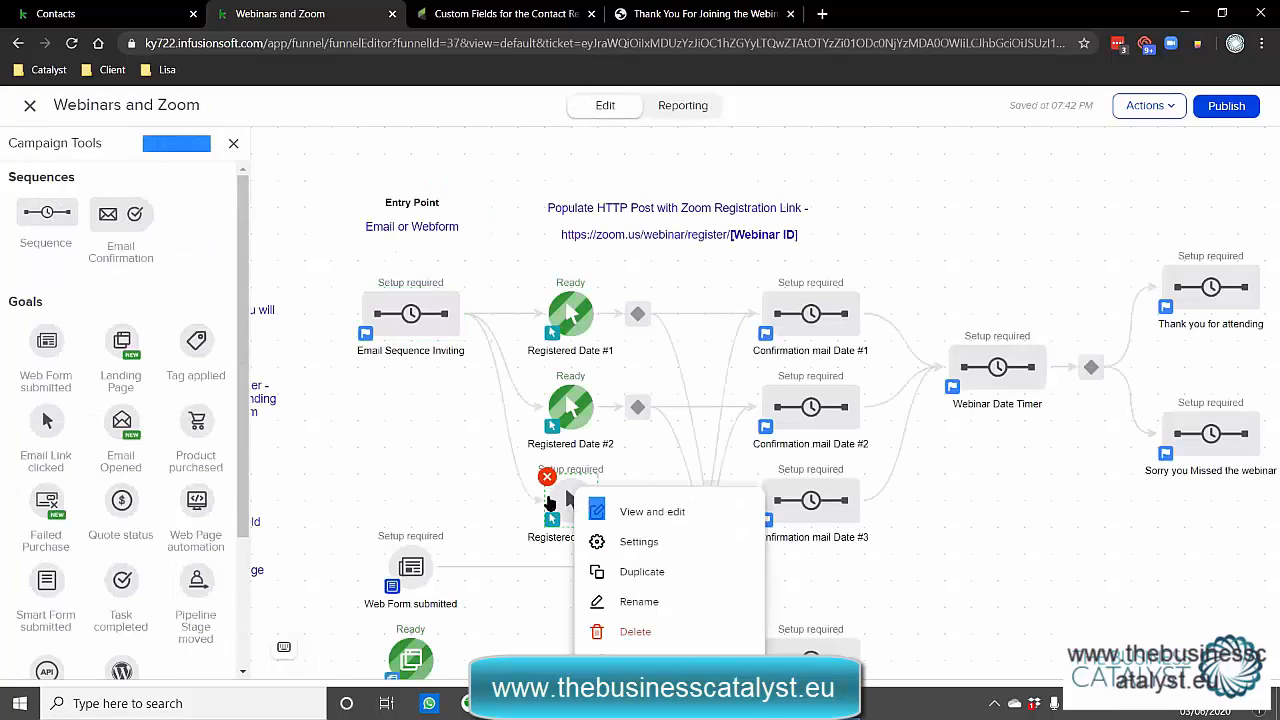
right_click(558, 502)
click(658, 514)
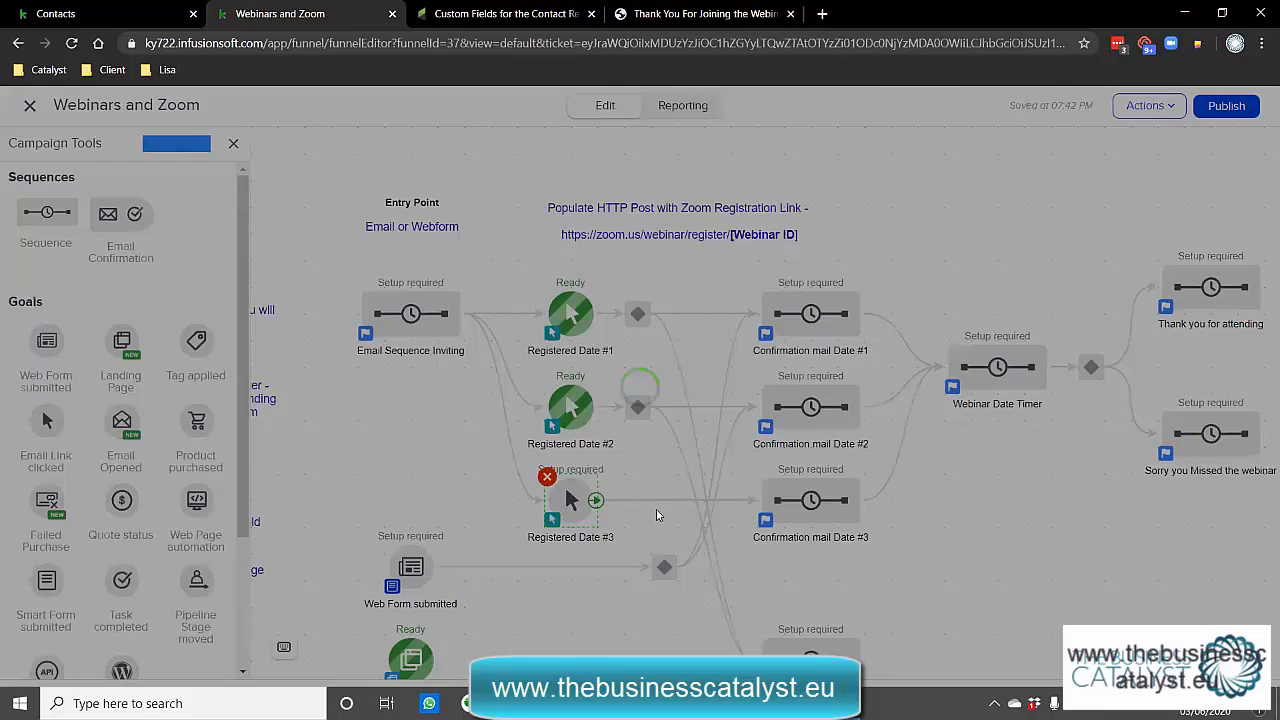
click(849, 318)
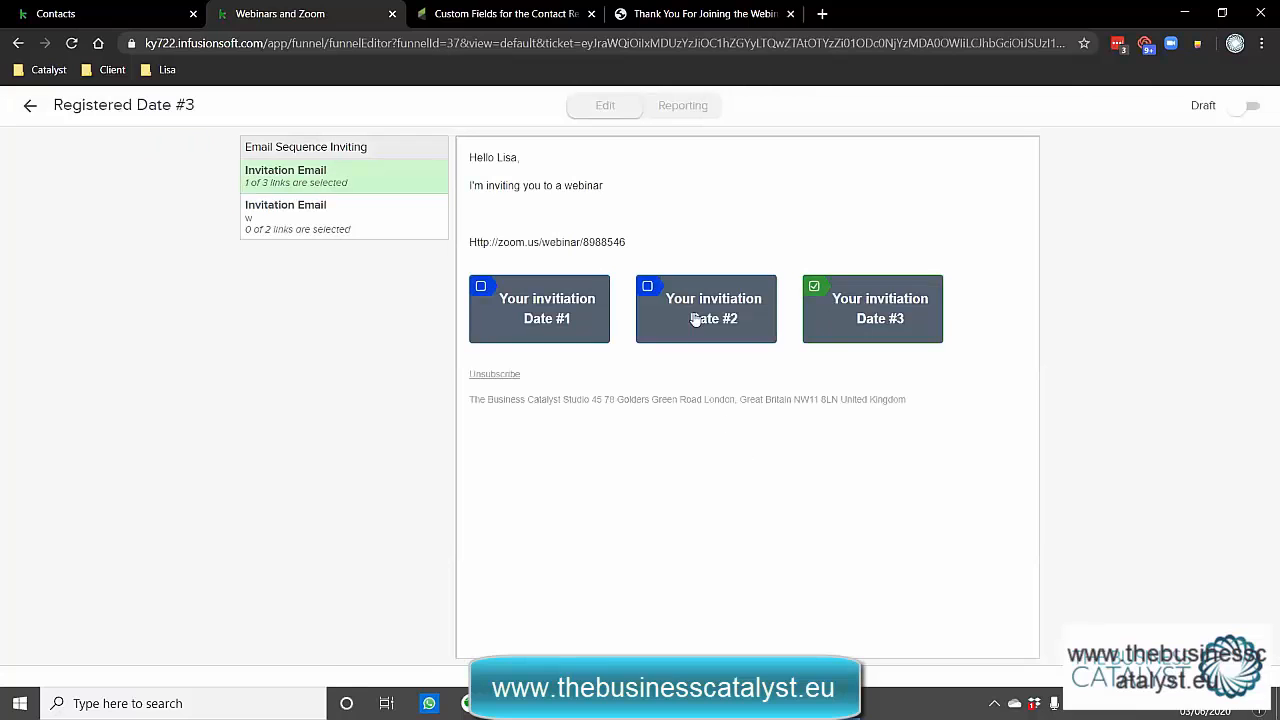
click(33, 110)
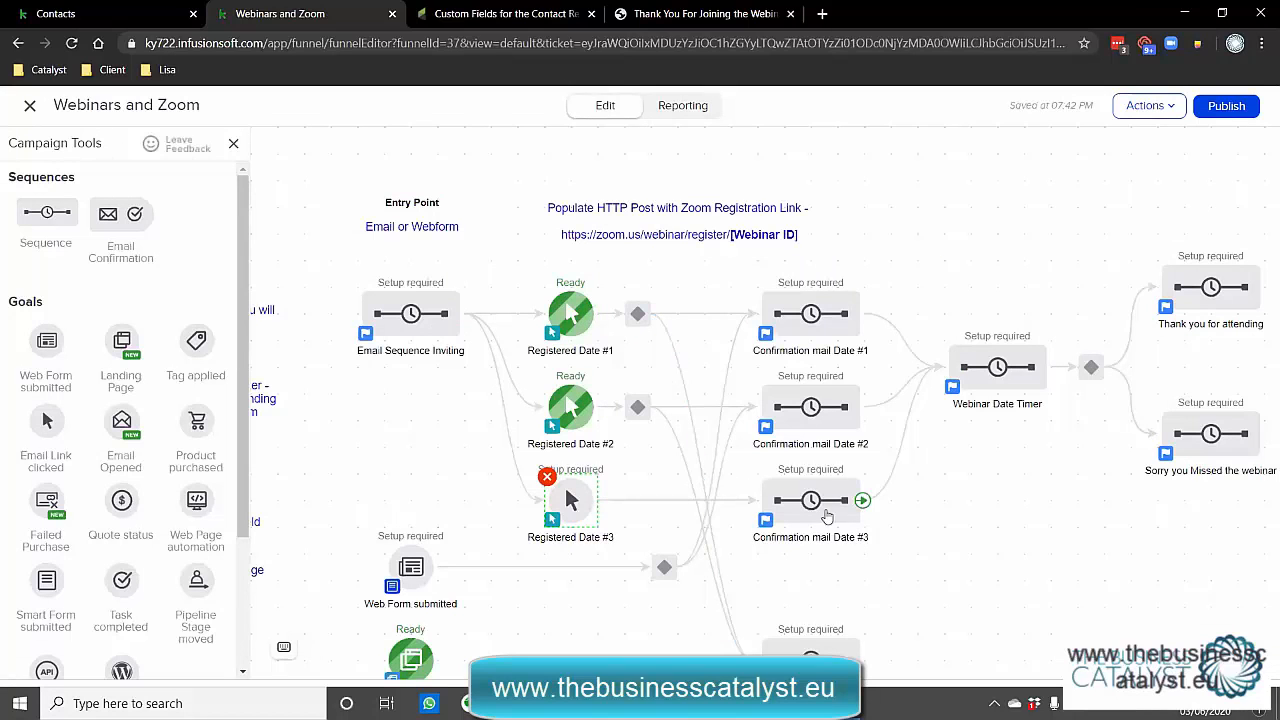
Connect Registered Date #3 to Confirmation mail Date #3, then verify Registered Date #2 and #1 links.
drag(596, 500, 800, 500)
double_click(563, 410)
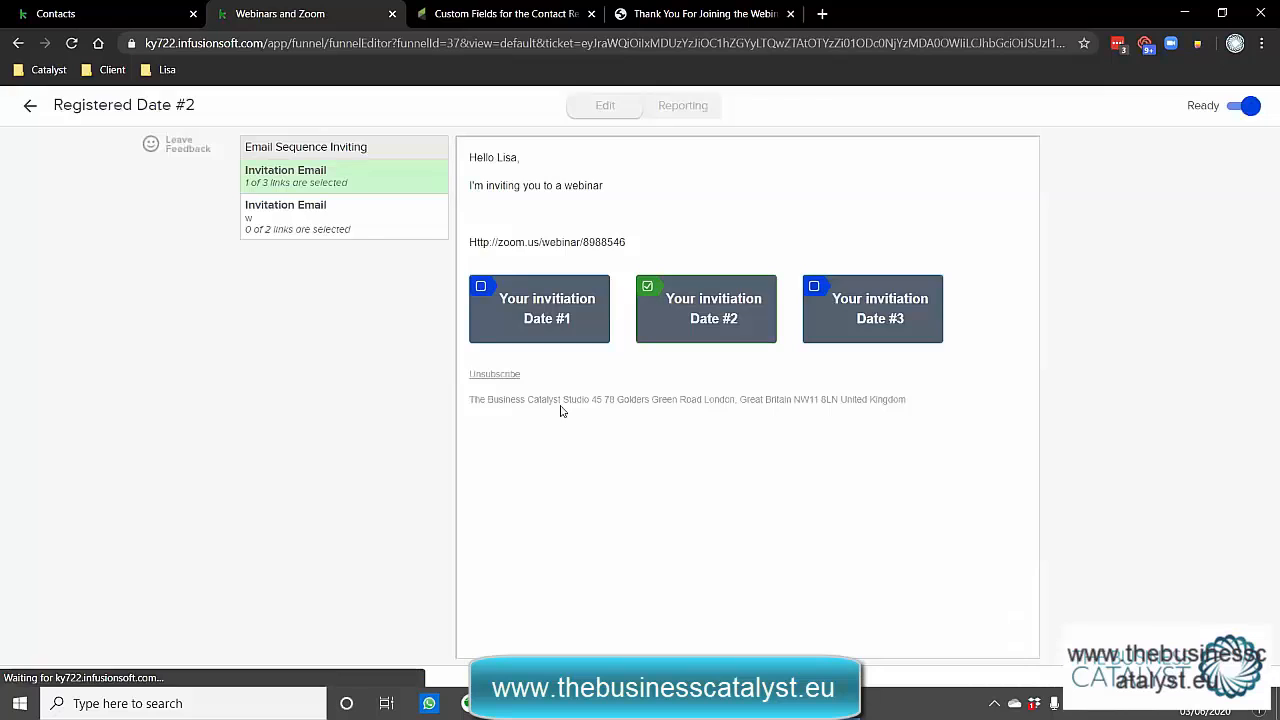
click(31, 105)
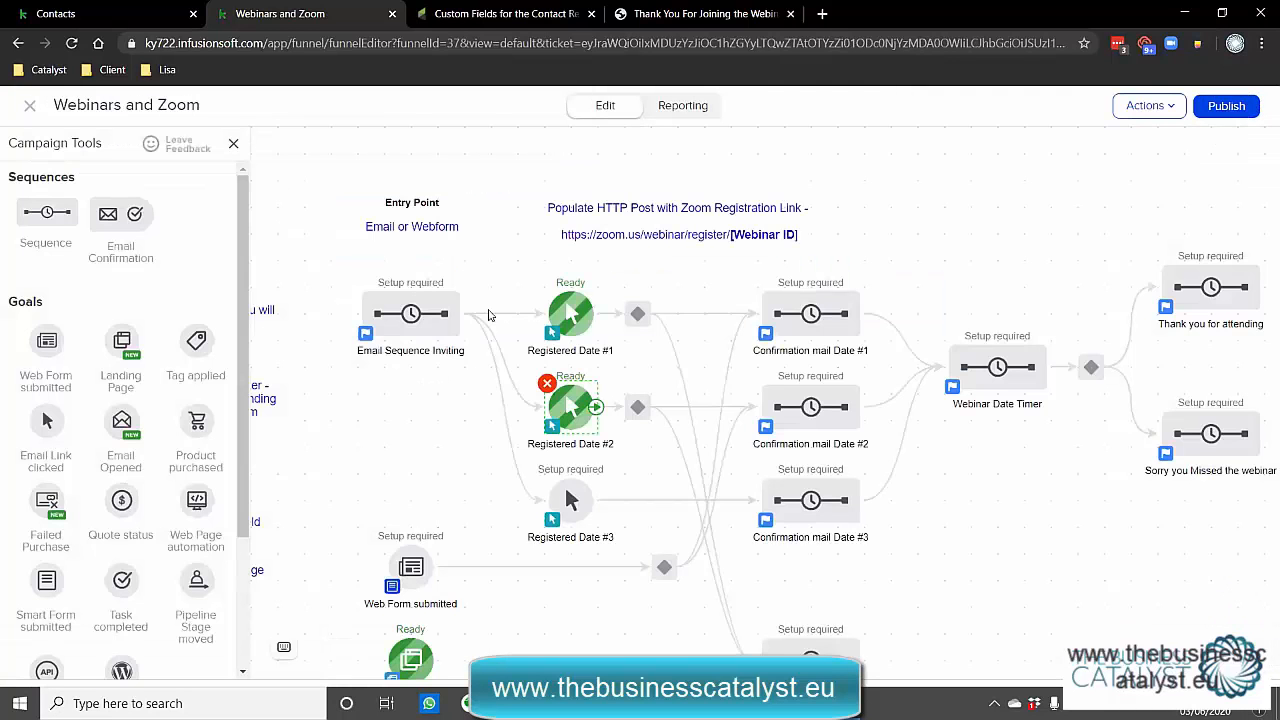
double_click(566, 308)
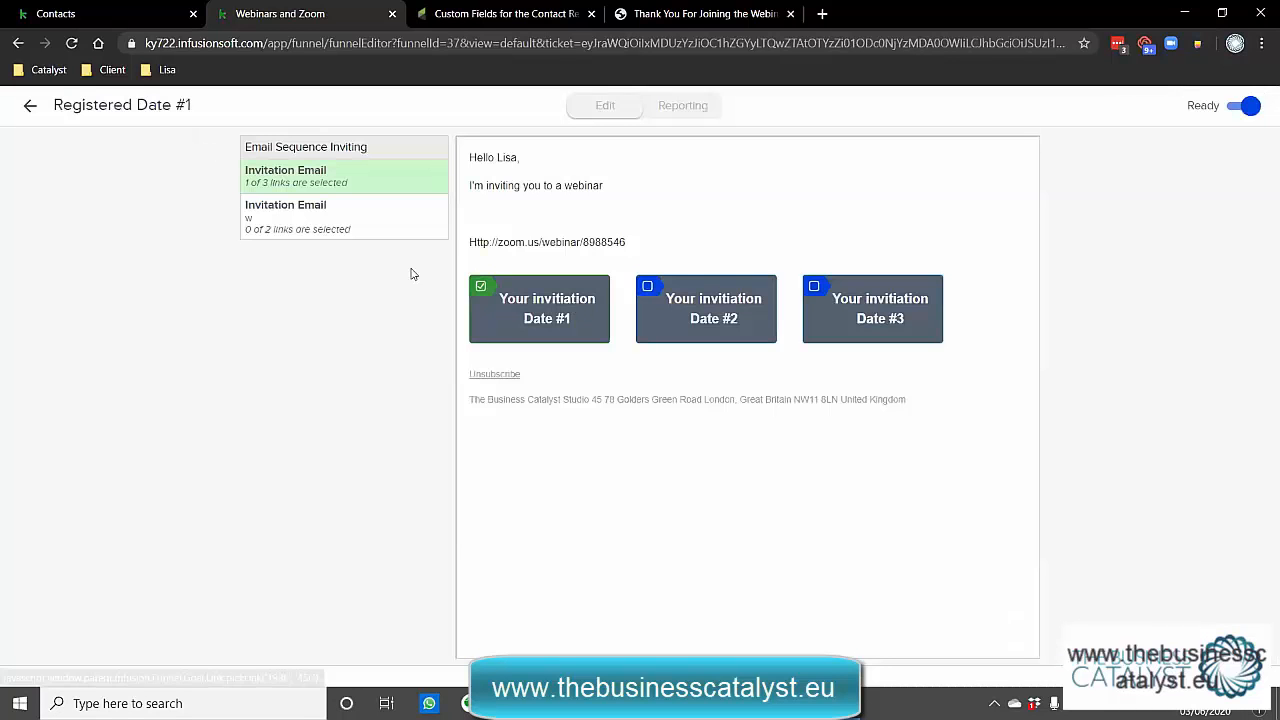
click(31, 106)
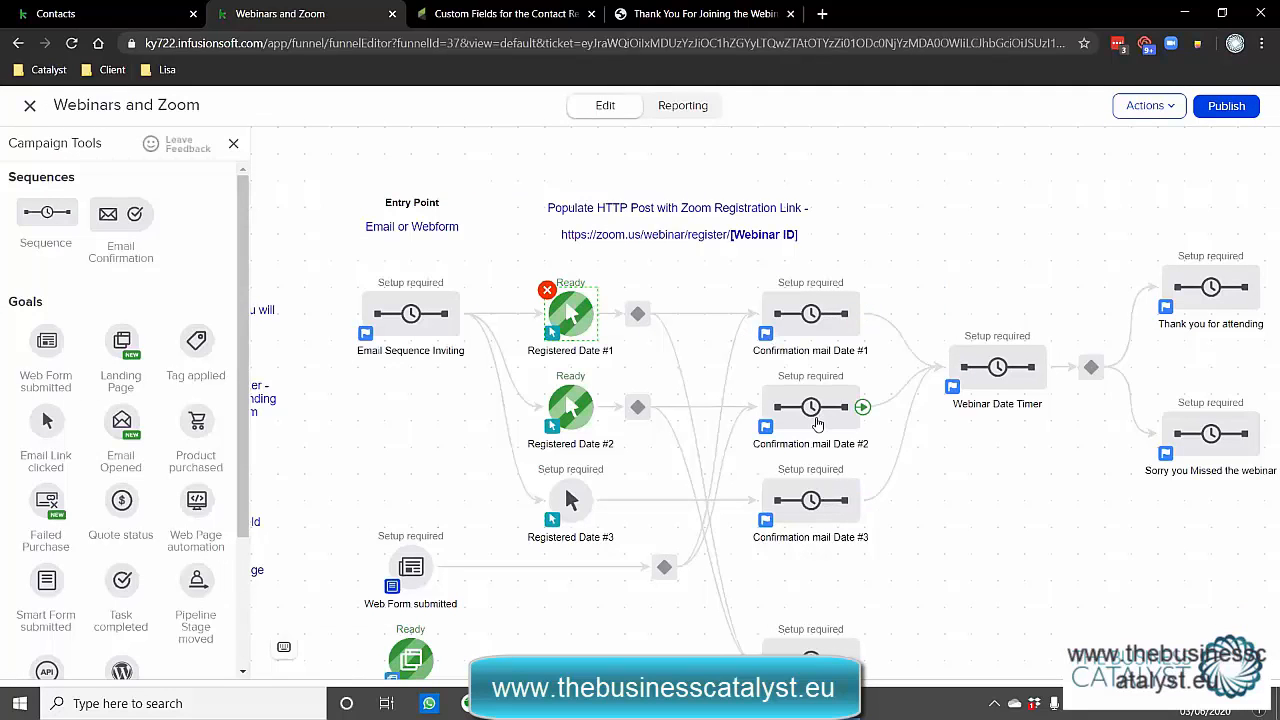
In Confirmation mail Date #1, review the HTTP post URL ending in webinar ID 89896852.
right_click(806, 317)
click(858, 337)
right_click(440, 230)
double_click(440, 228)
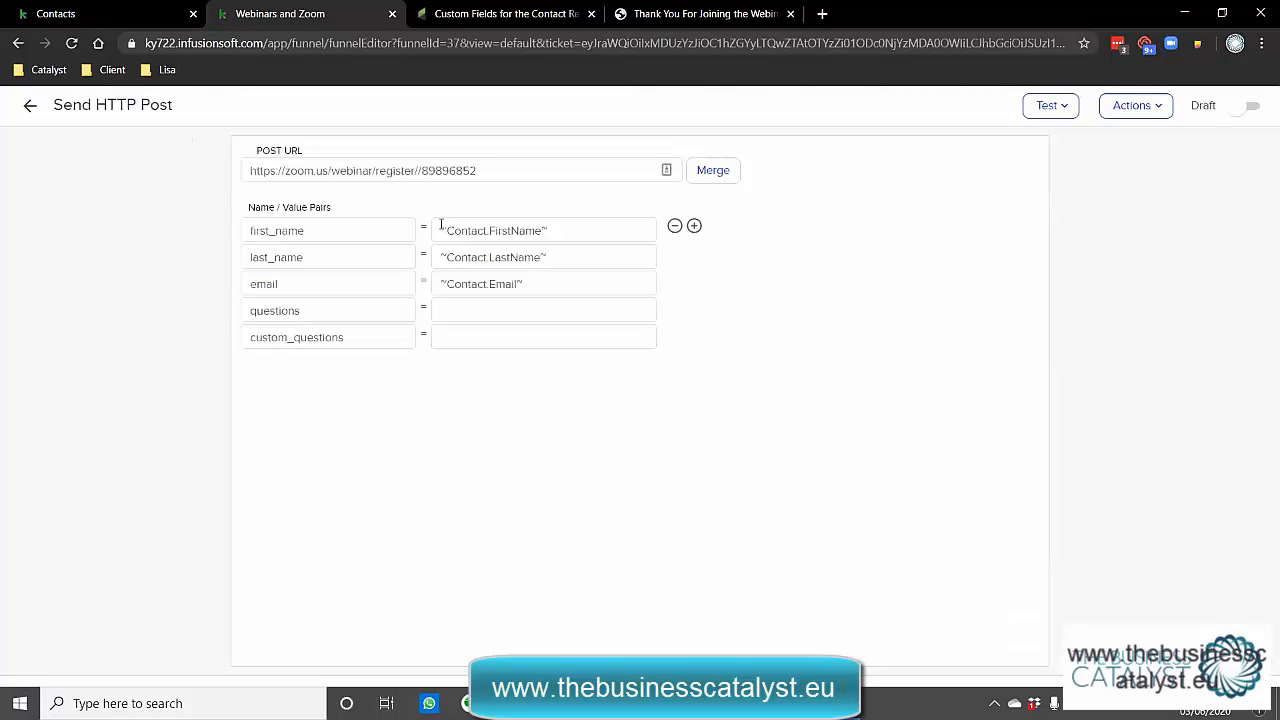
drag(421, 171, 486, 172)
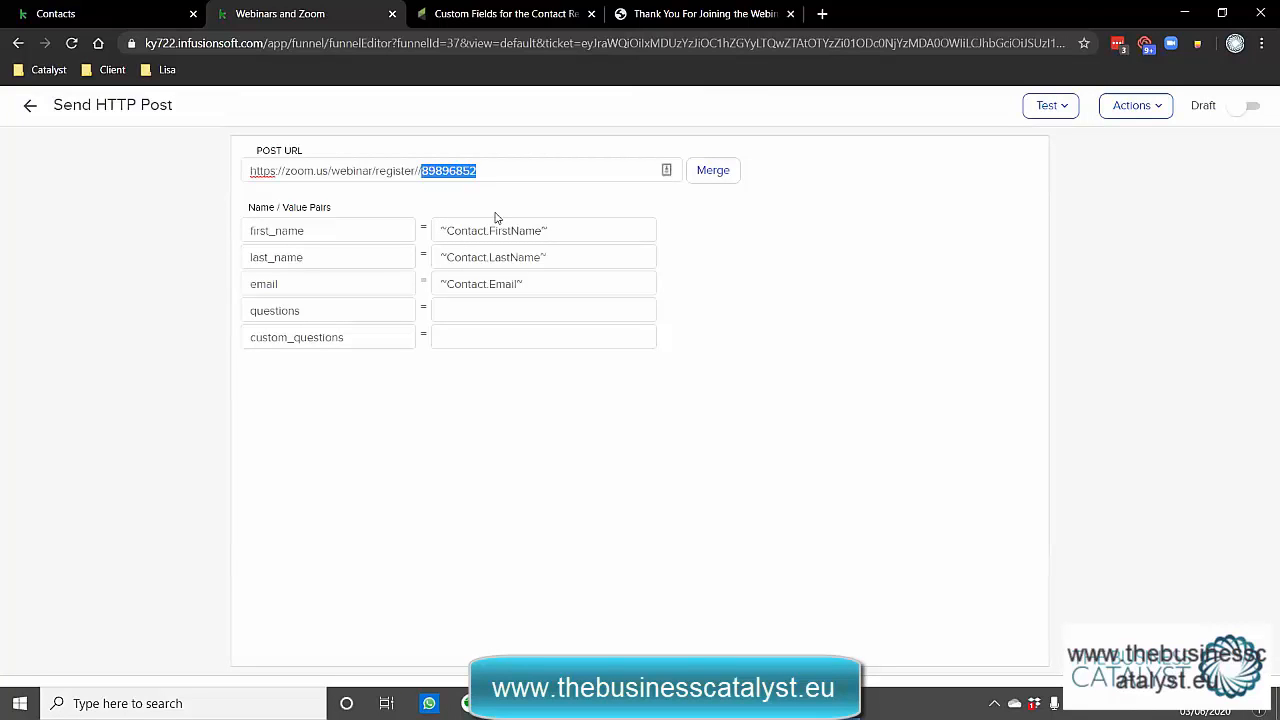
drag(415, 171, 250, 171)
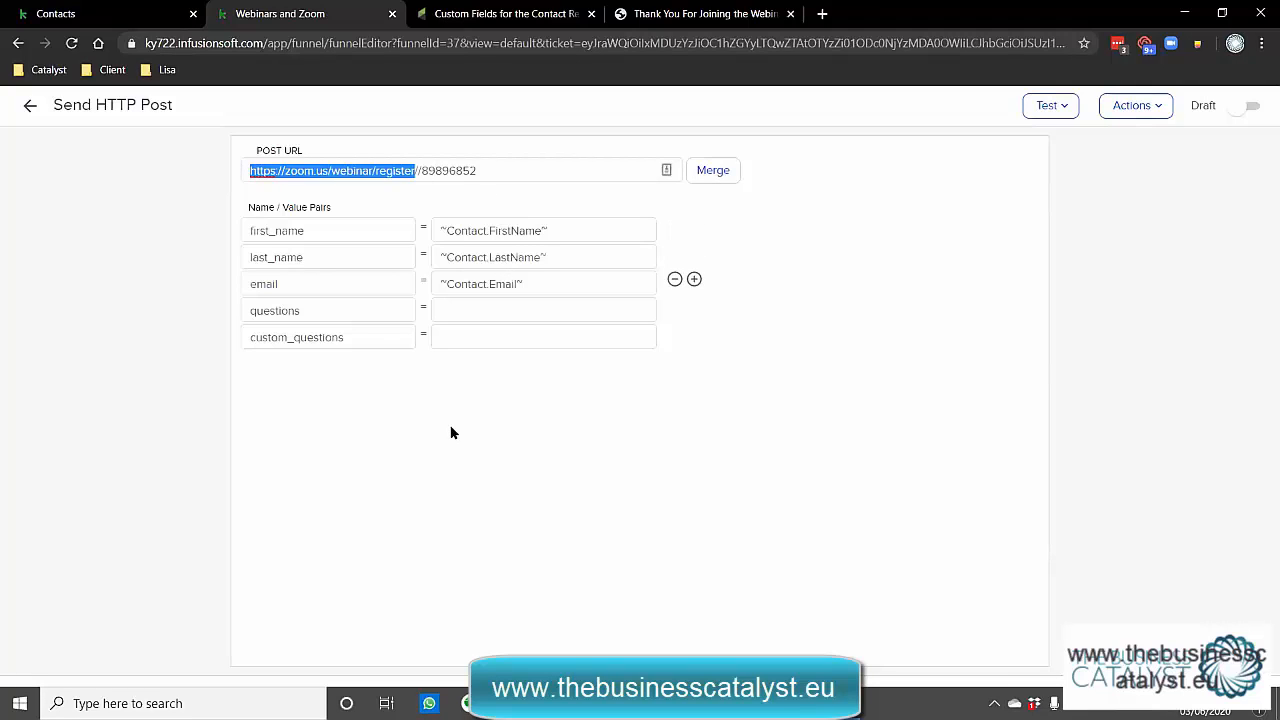
key(End)
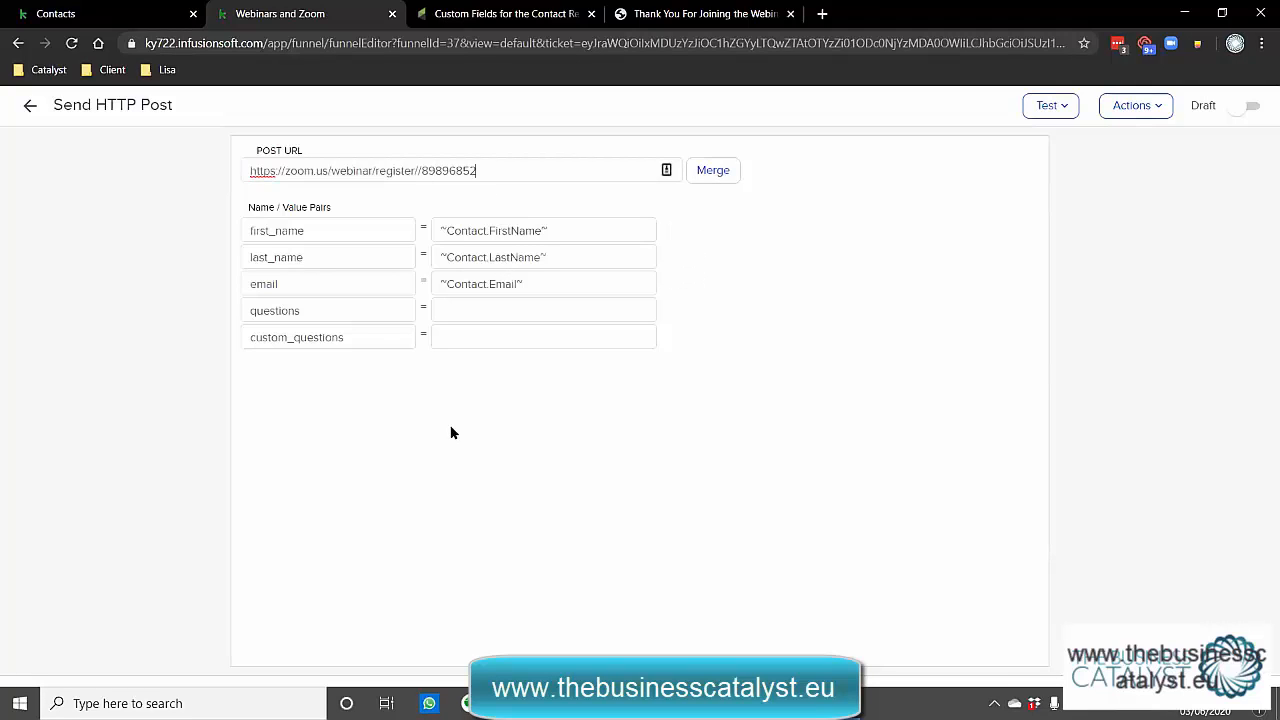
key(shift+Left)
key(shift+Left)
key(shift+Left)
key(shift+Left)
key(shift+Left)
key(shift+Left)
key(shift+Left)
key(shift+Left)
Review the Set Date Field step writing Webinar Date 06-03-2020, then return to the sequence.
click(30, 107)
double_click(540, 212)
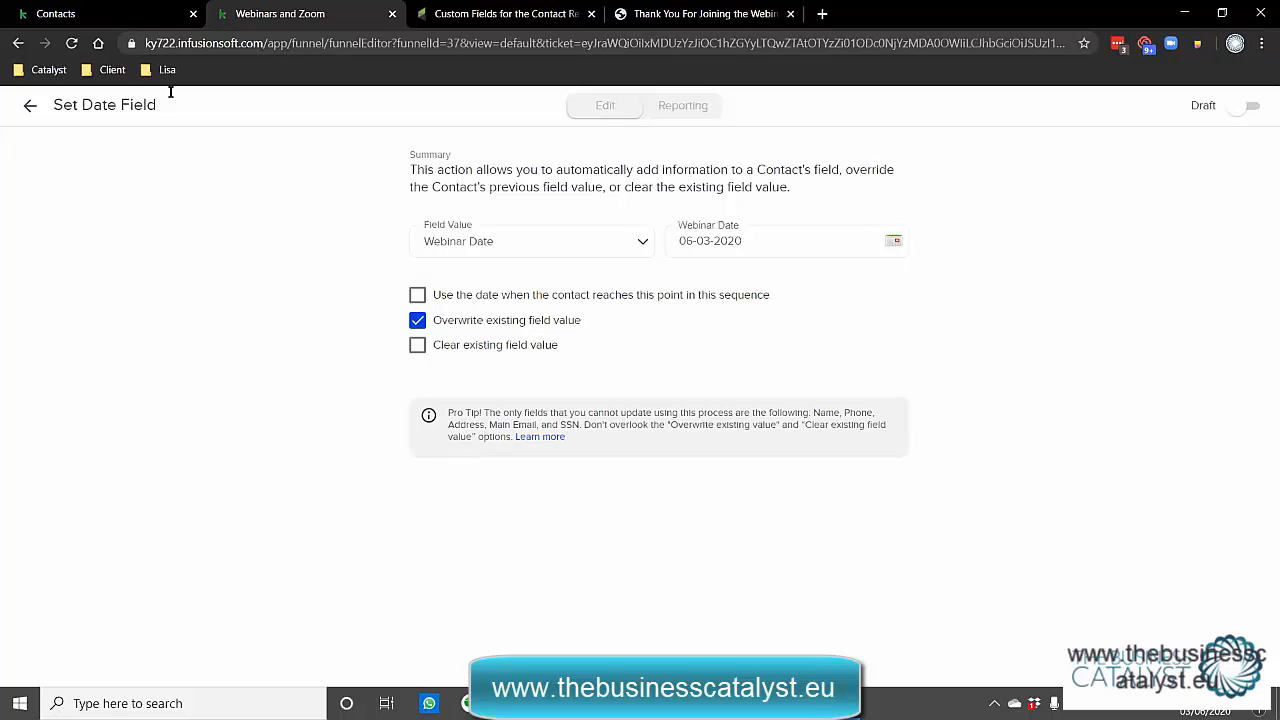
click(30, 105)
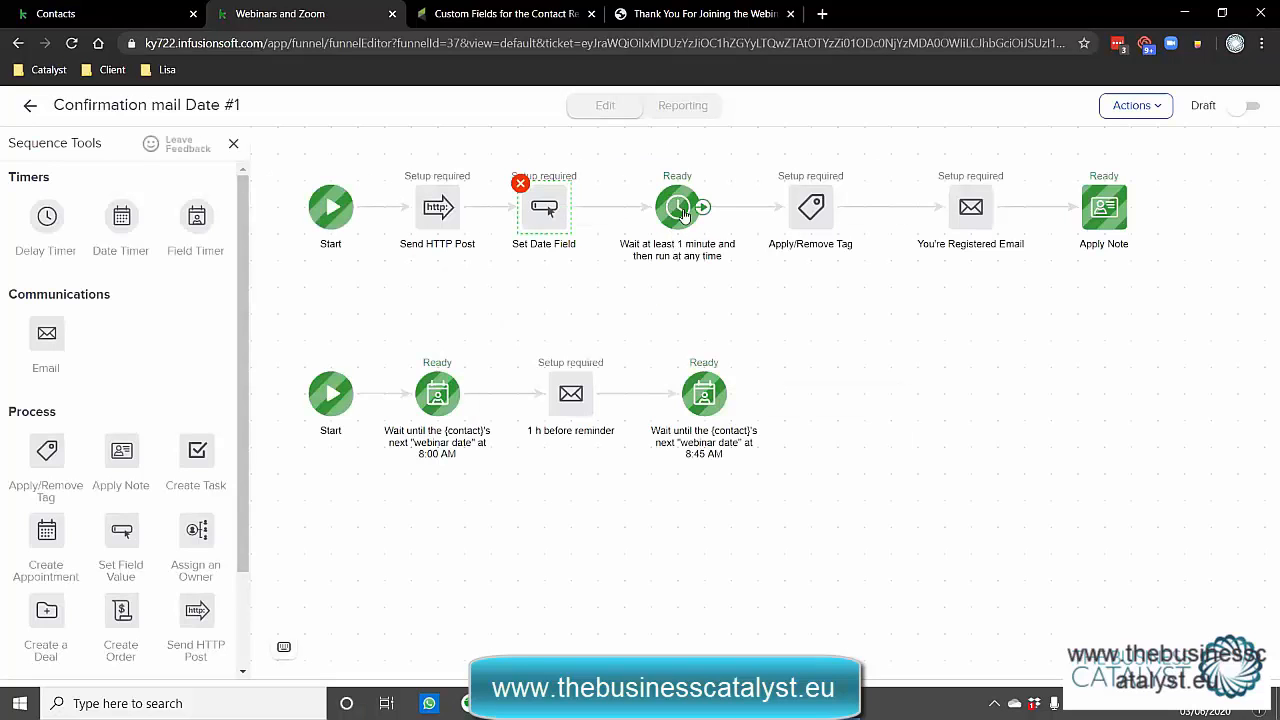
double_click(965, 215)
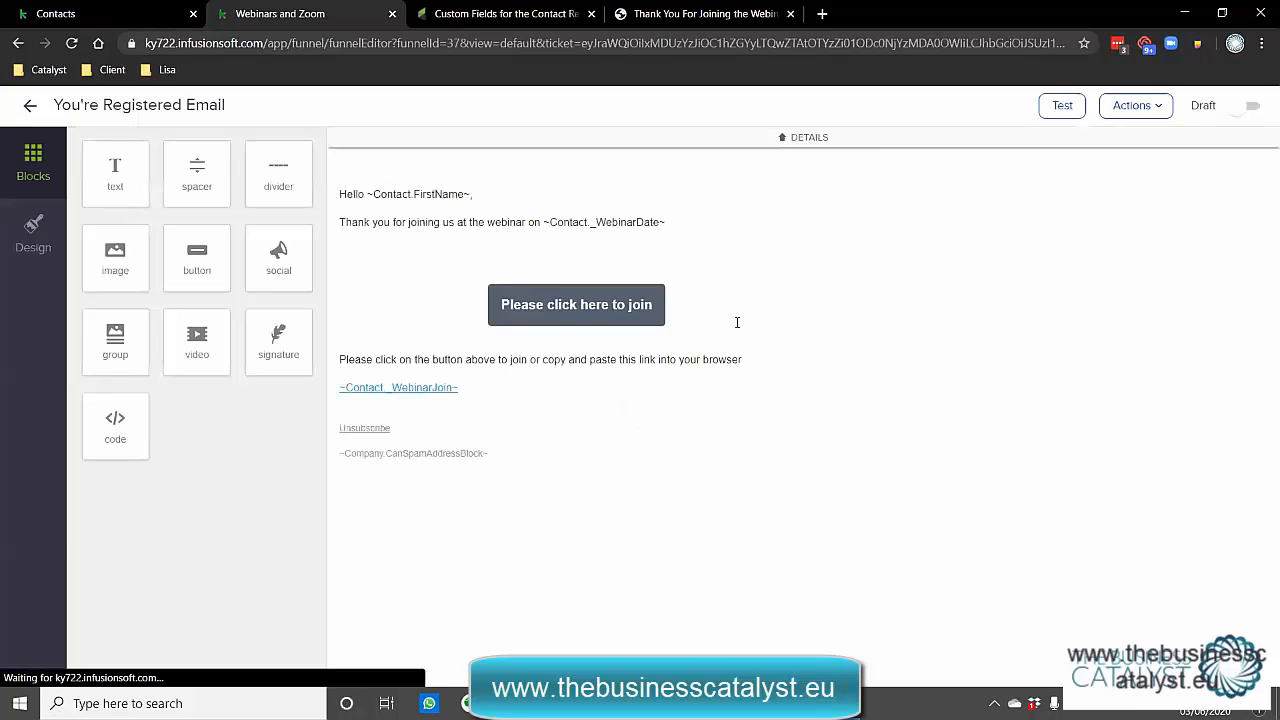
click(617, 446)
triple_click(165, 406)
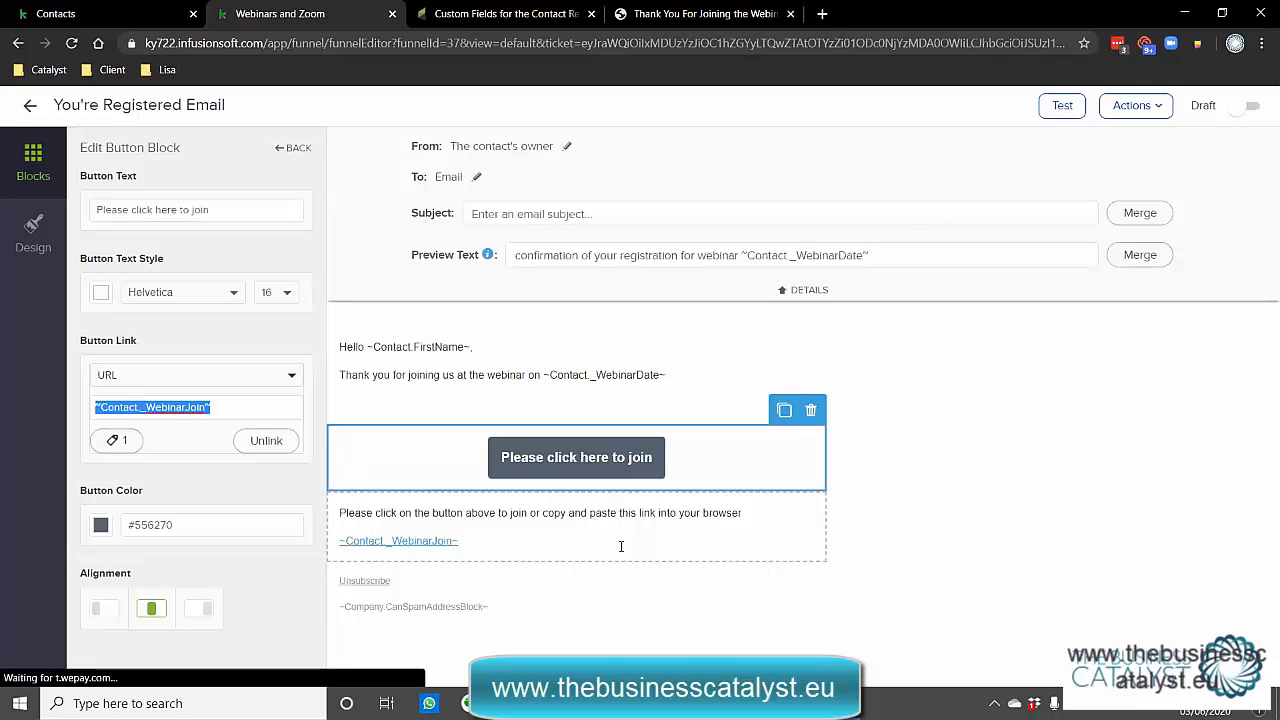
click(643, 413)
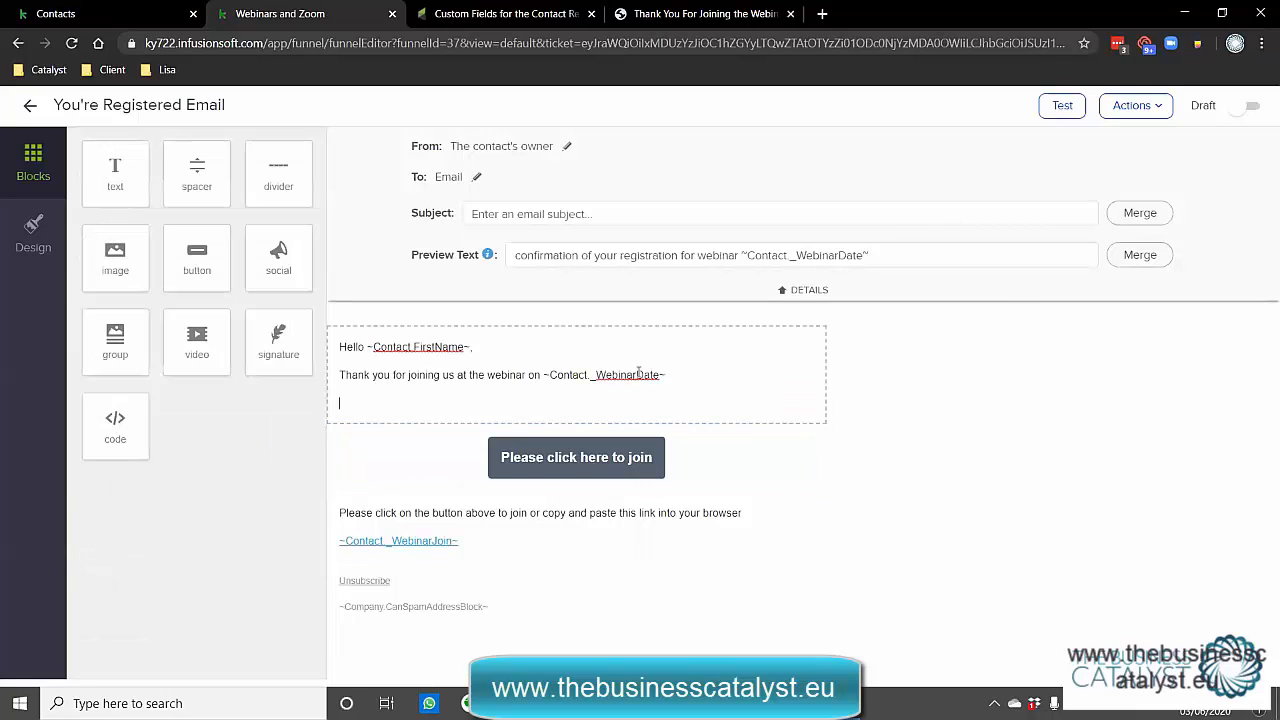
double_click(639, 373)
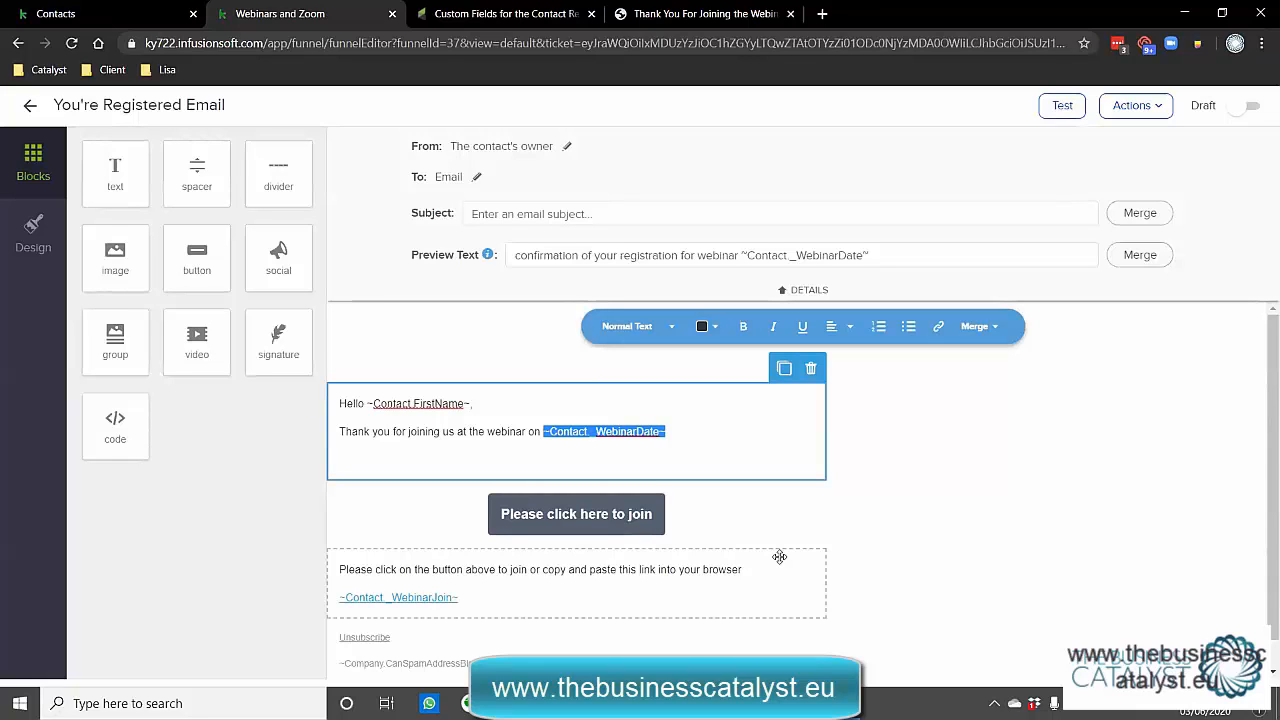
click(990, 557)
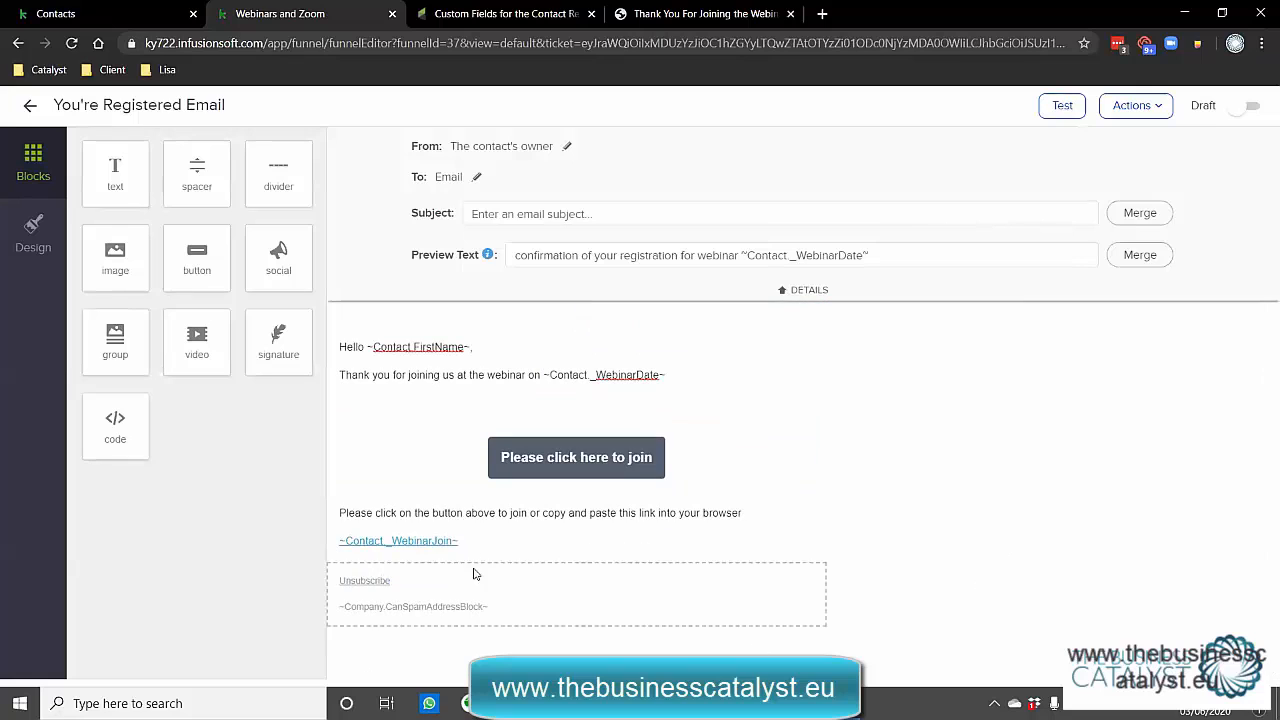
drag(459, 540, 331, 547)
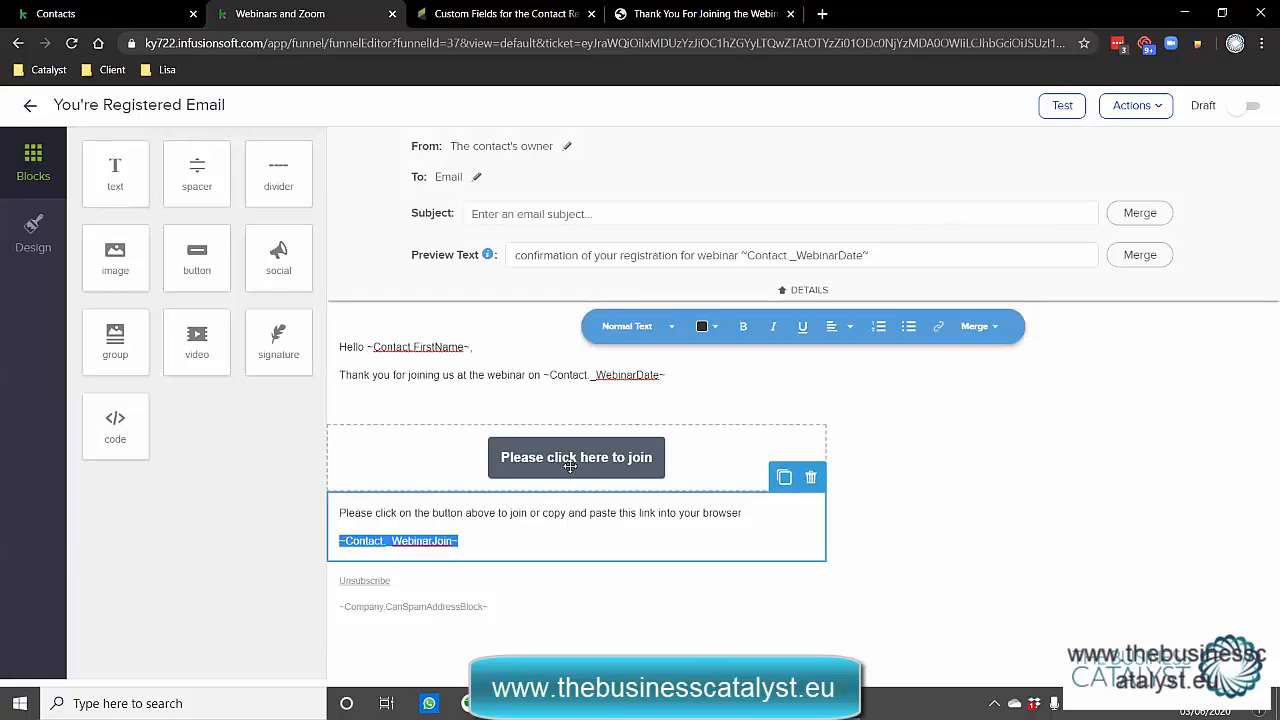
click(493, 548)
mouse_move(494, 553)
mouse_down()
mouse_move(478, 556)
mouse_move(488, 545)
mouse_up()
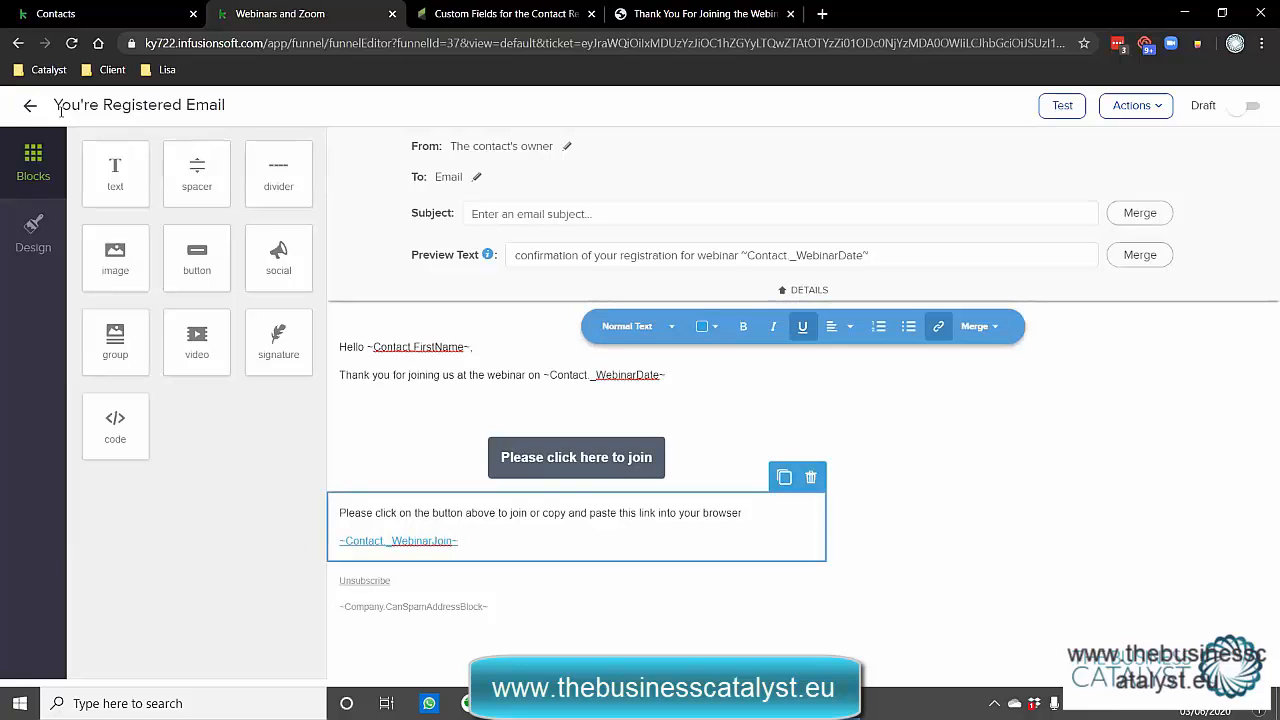
click(30, 106)
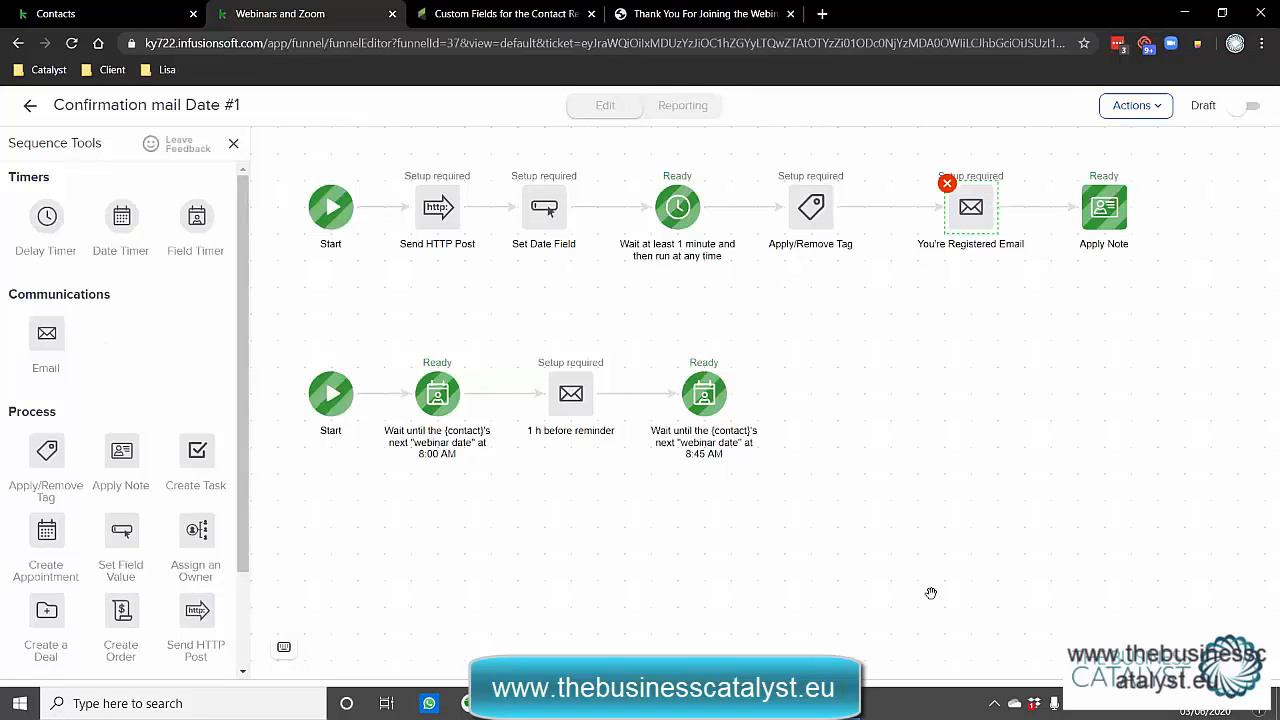
Inspect the Field Timer settings without saving changes and return to the campaign.
double_click(434, 397)
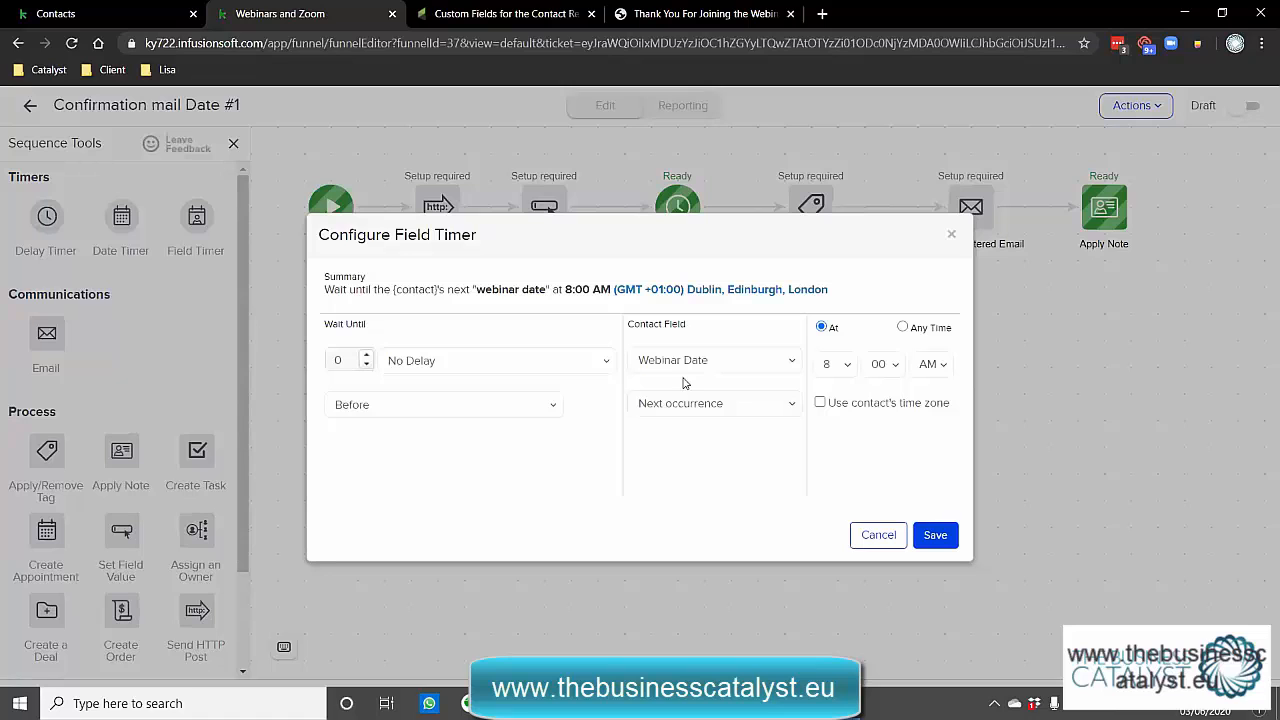
click(878, 537)
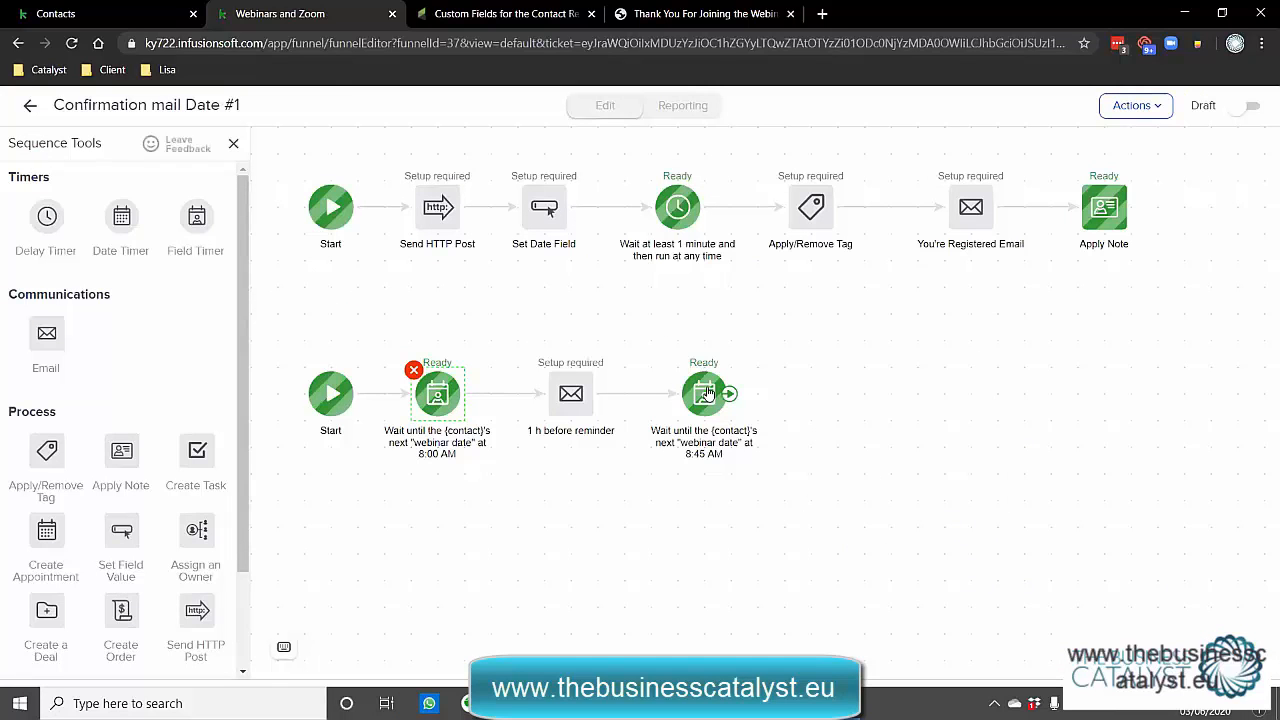
click(29, 107)
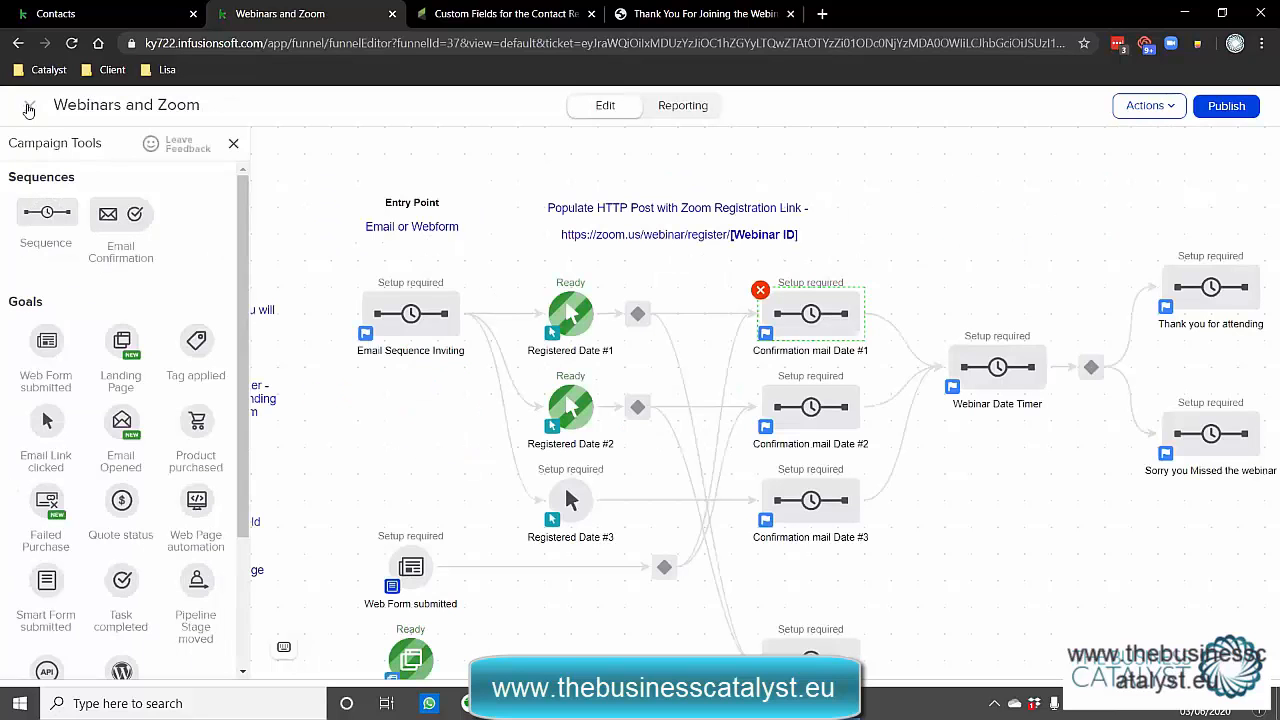
Review the Webinar Date Timer sequence, then open the decision point that follows it.
drag(1028, 567, 789, 505)
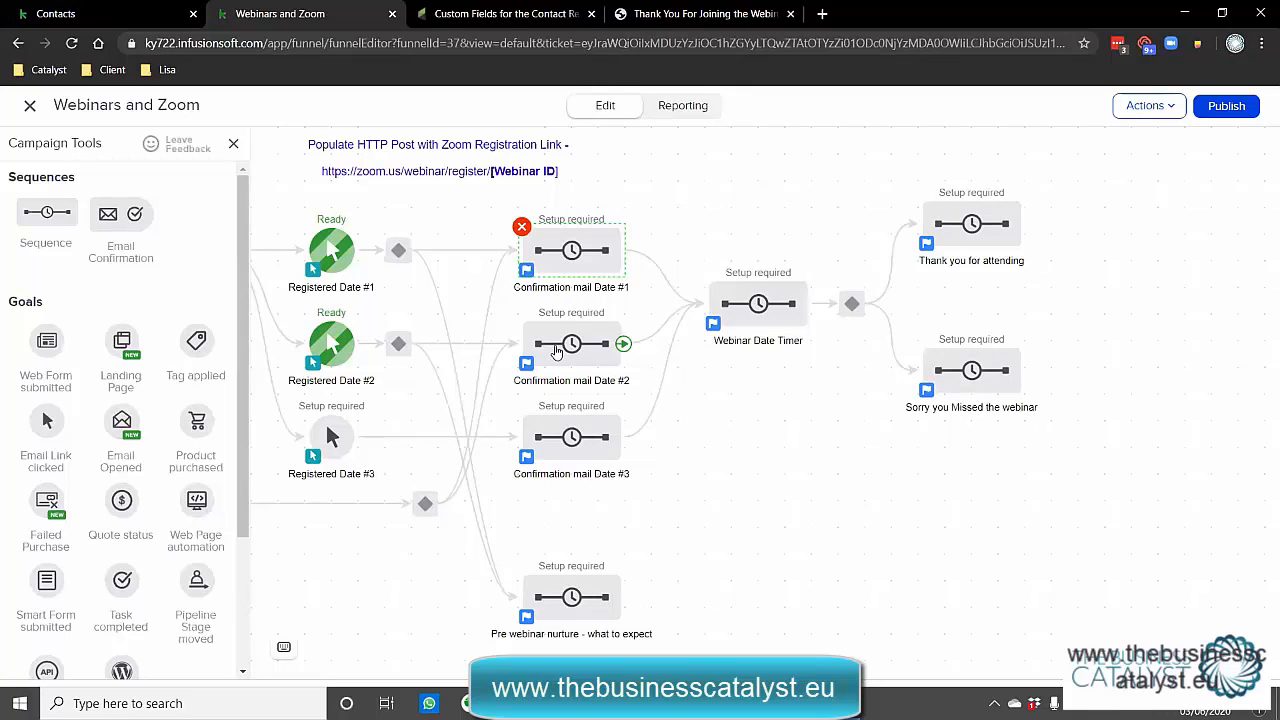
double_click(757, 308)
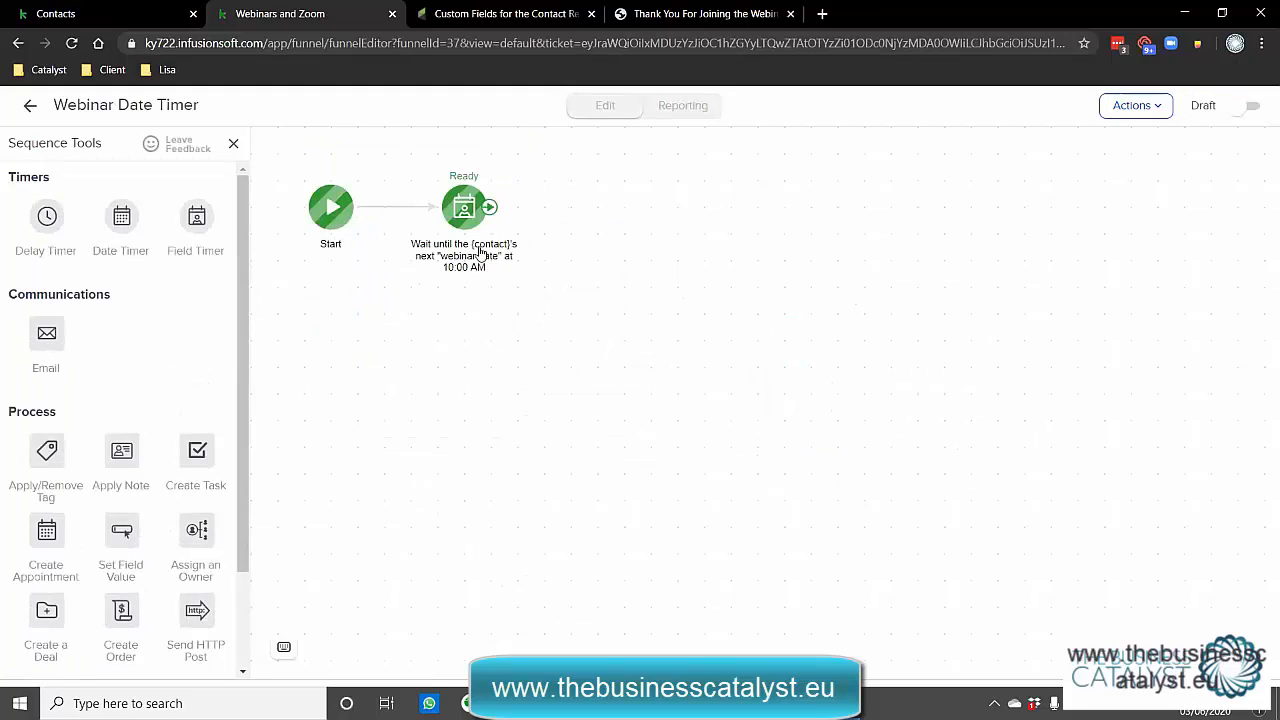
click(32, 108)
click(850, 305)
double_click(843, 310)
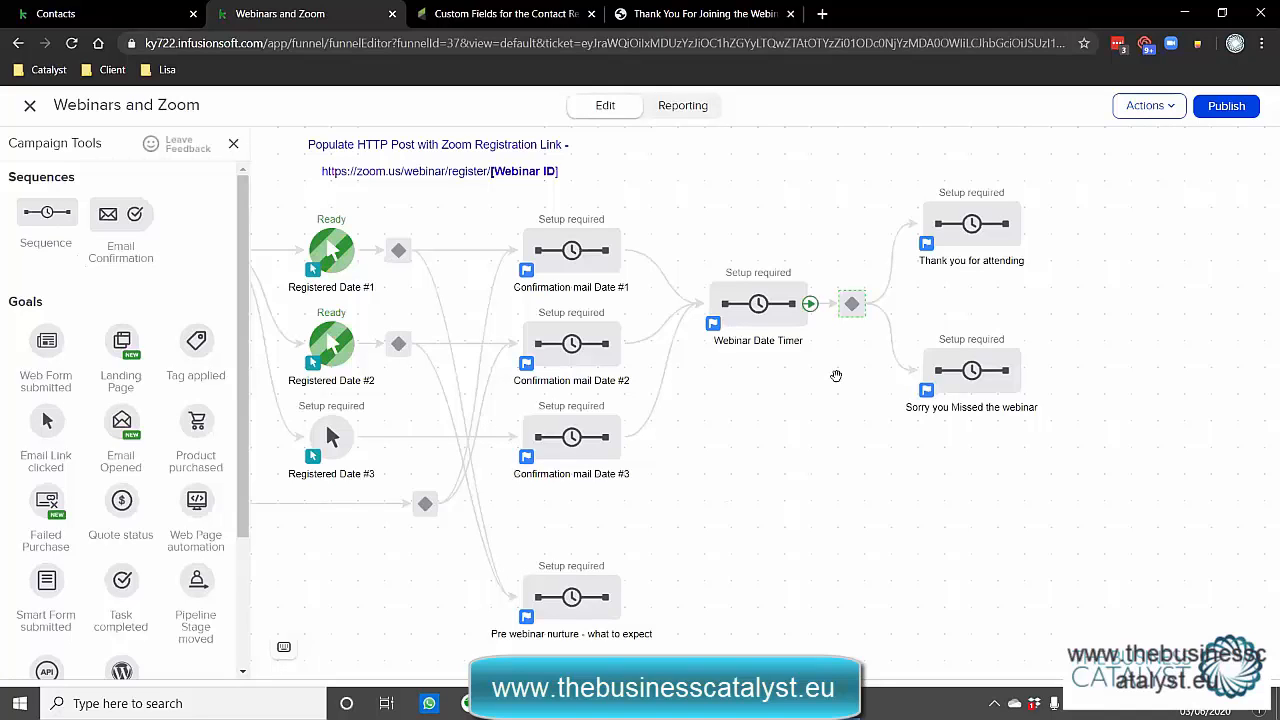
drag(720, 484, 850, 364)
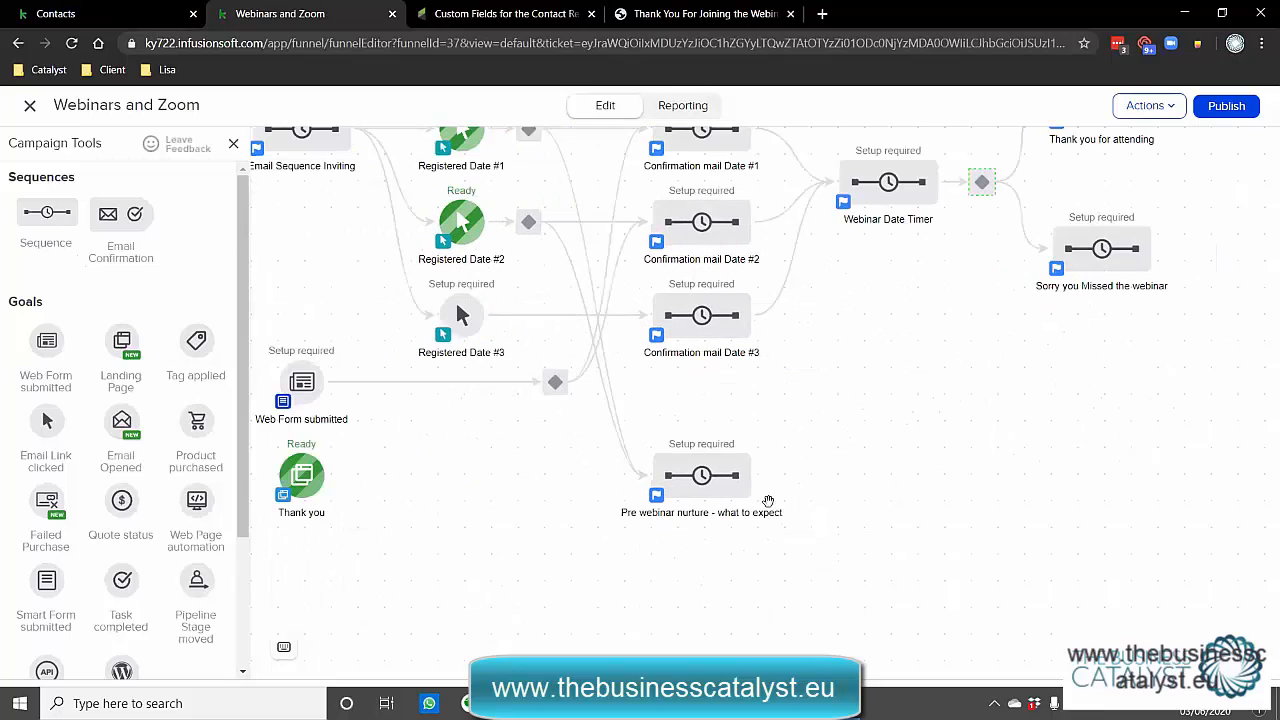
click(689, 482)
right_click(689, 482)
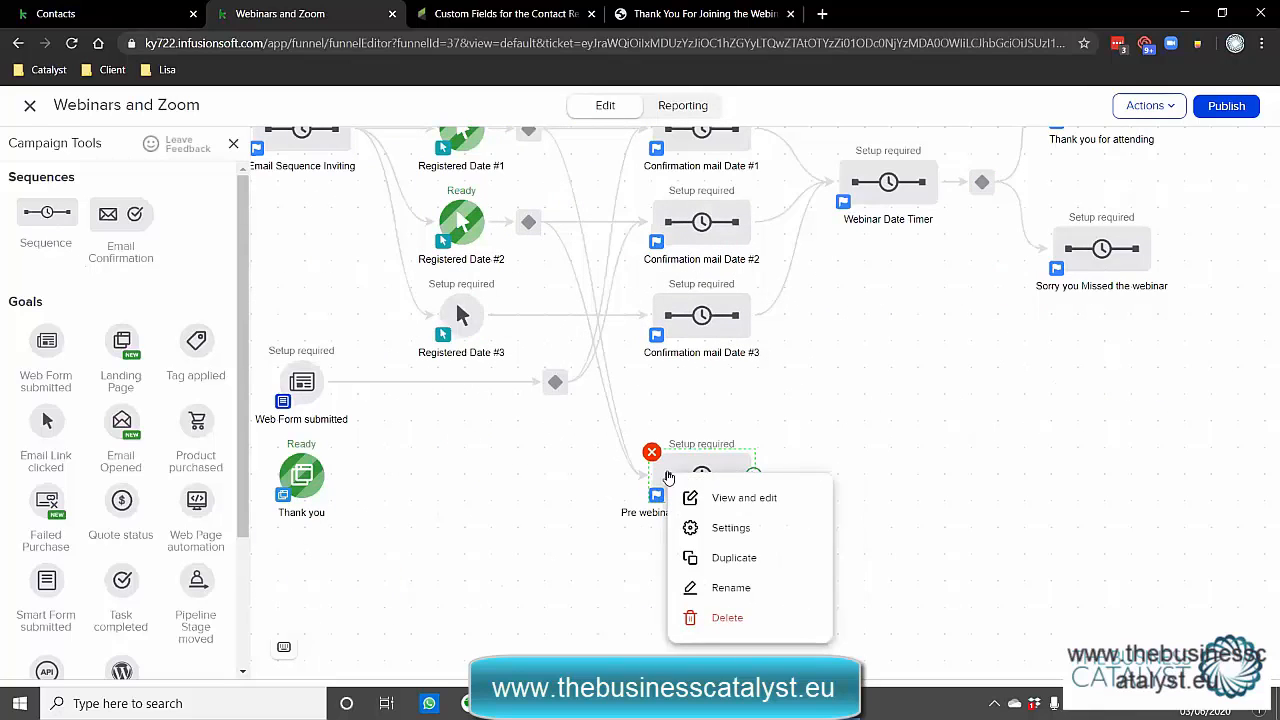
click(705, 497)
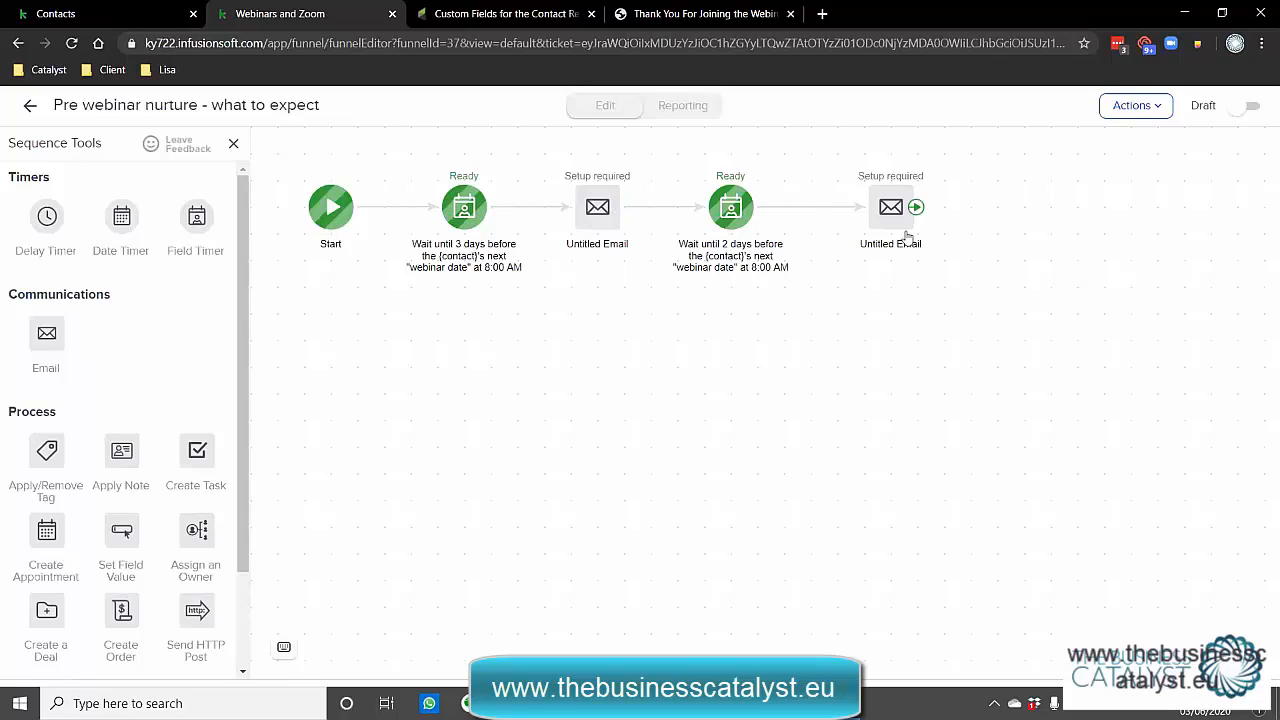
click(31, 107)
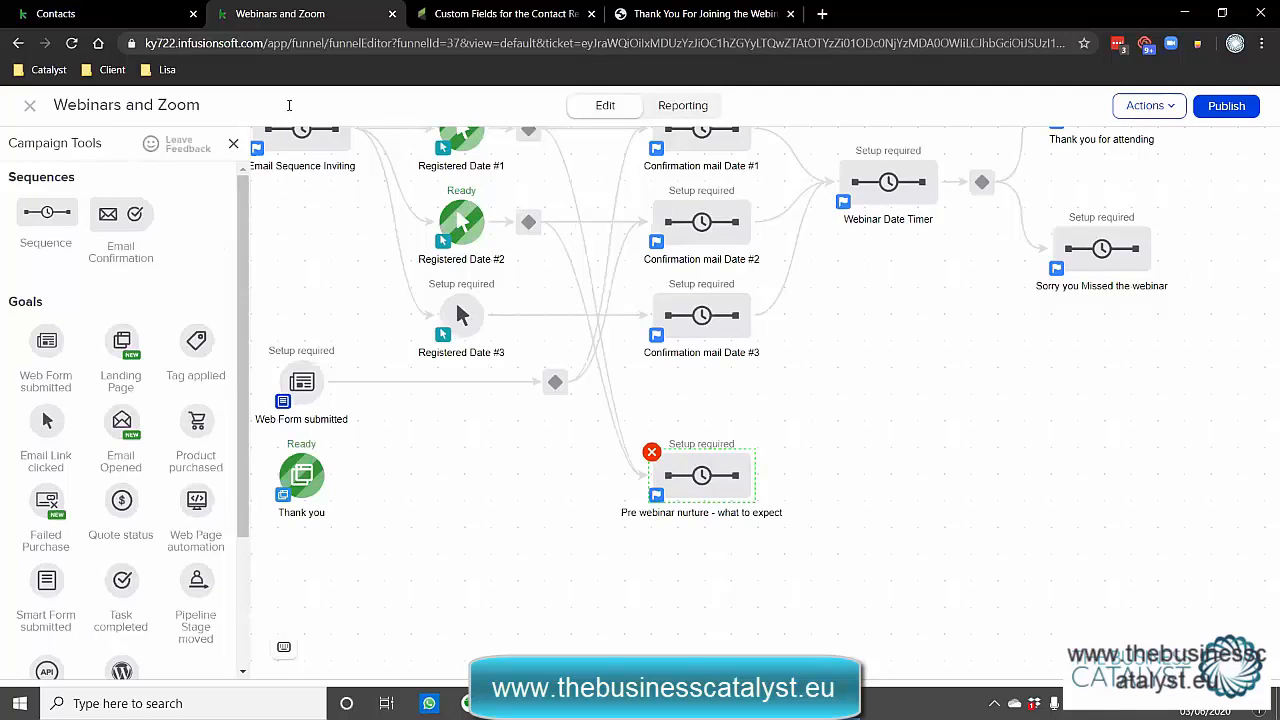
drag(868, 335, 929, 458)
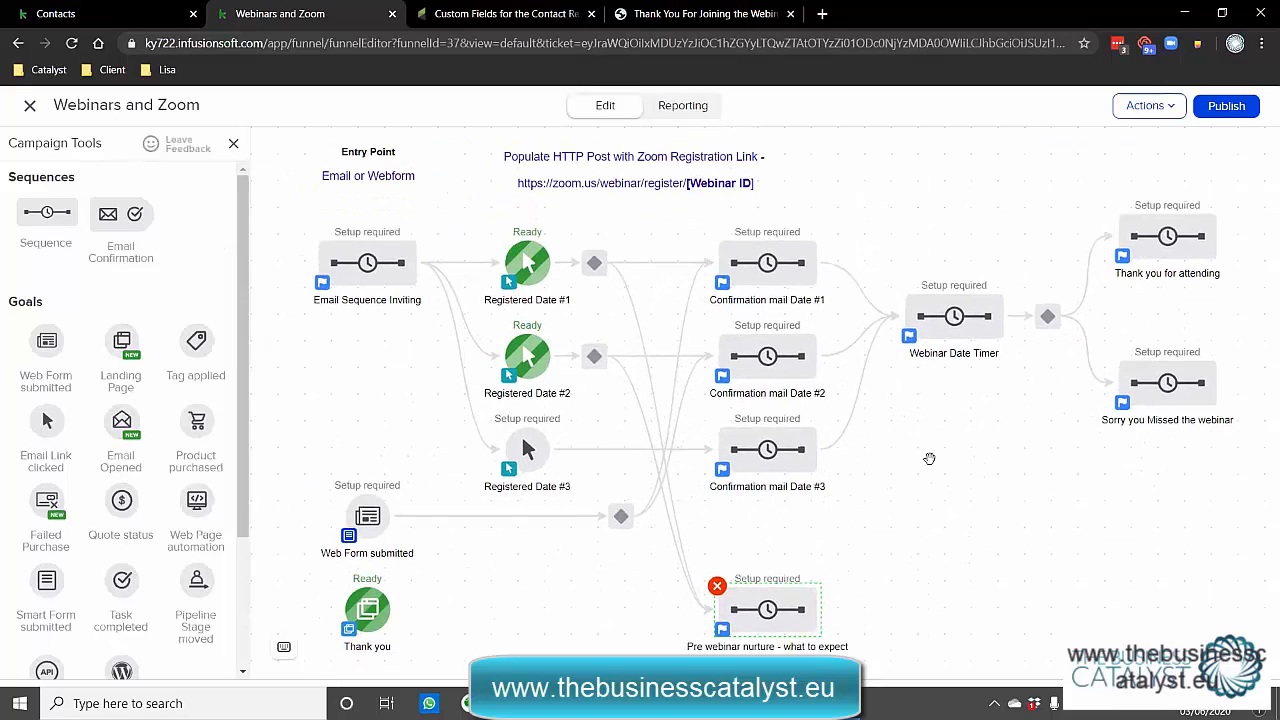